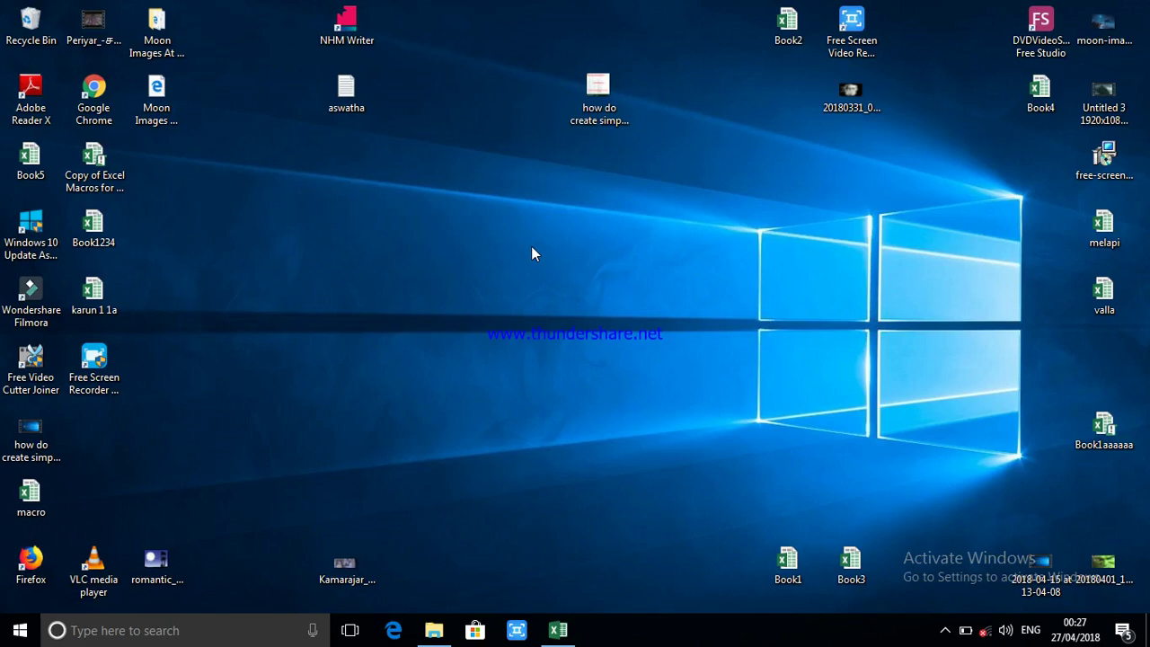
- Restore the Book1234 workbook window so Sheet7's Tamil land-records table fills the screen
{"action": "left_click", "coordinate": [558, 630]}
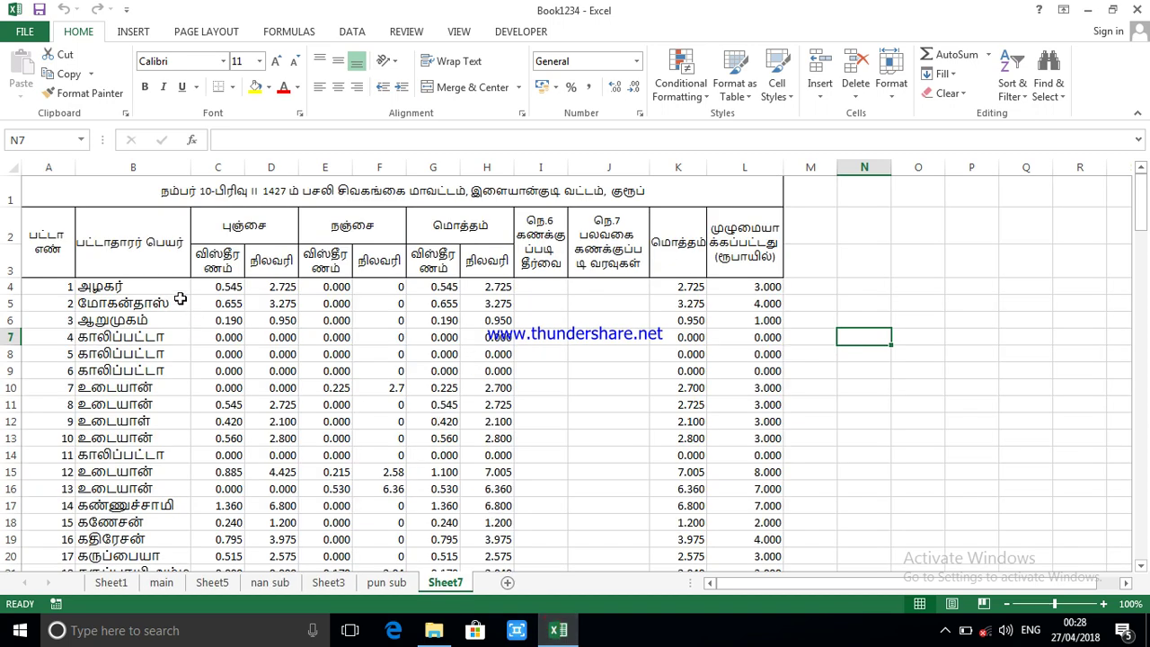
{"action": "scroll", "coordinate": [287, 333], "scroll_direction": "down", "scroll_amount": 5}
{"action": "scroll", "coordinate": [287, 333], "scroll_direction": "up", "scroll_amount": 5}
{"action": "scroll", "coordinate": [302, 336], "scroll_direction": "down", "scroll_amount": 3}
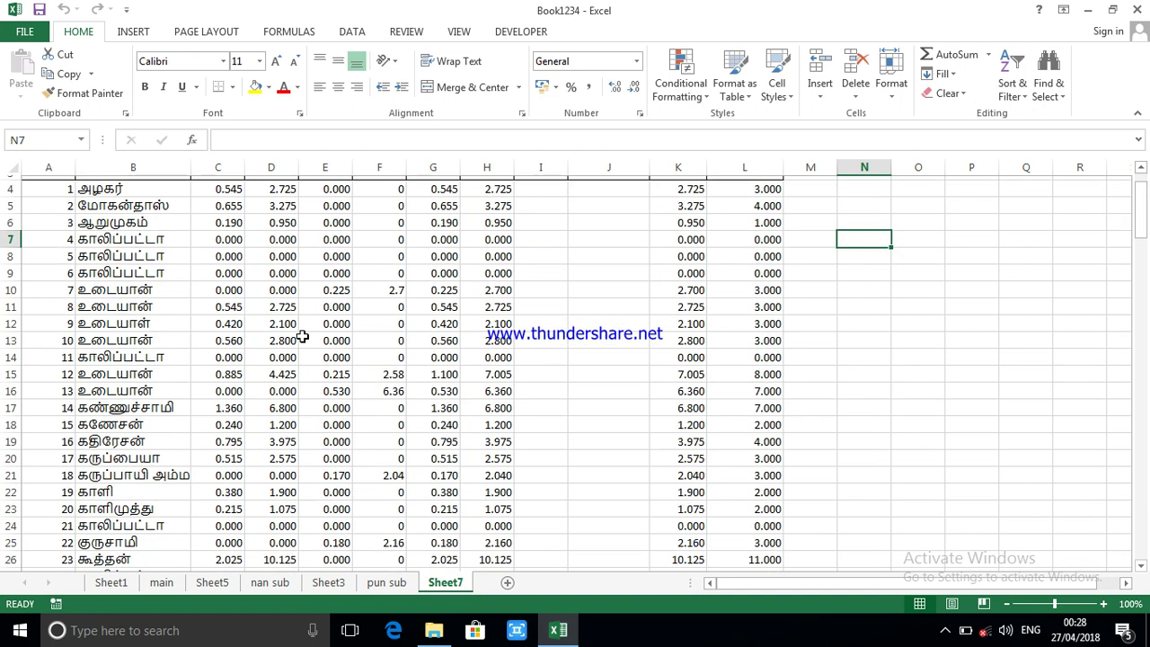
{"action": "scroll", "coordinate": [302, 336], "scroll_direction": "up", "scroll_amount": 1}
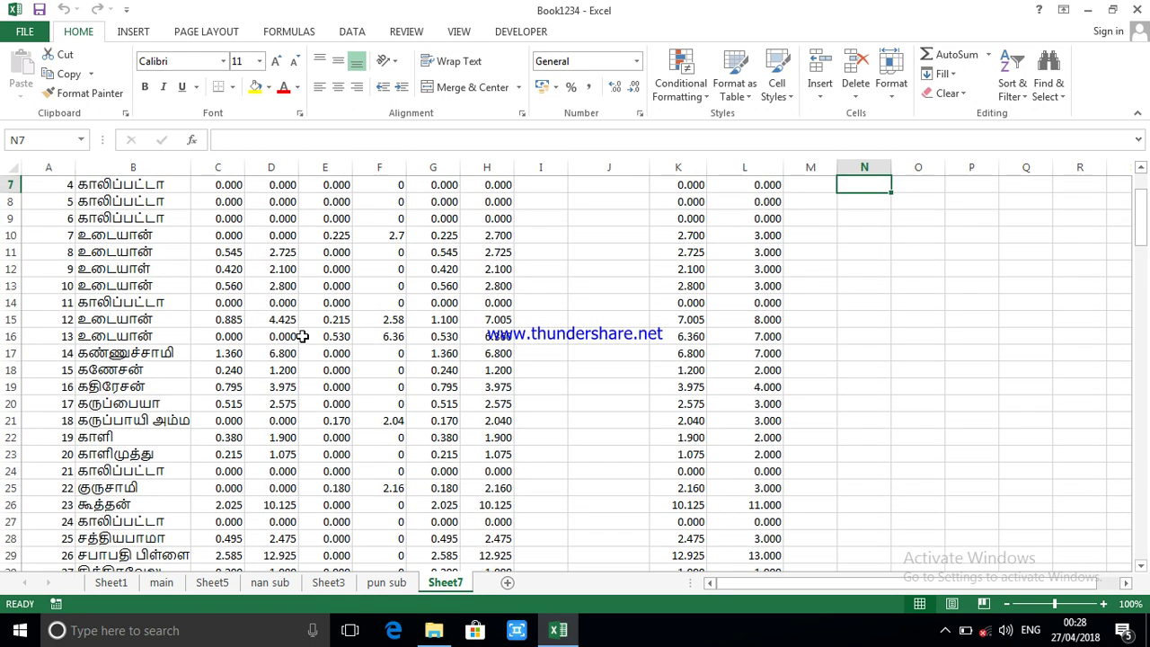
{"action": "scroll", "coordinate": [302, 336], "scroll_direction": "up", "scroll_amount": 2}
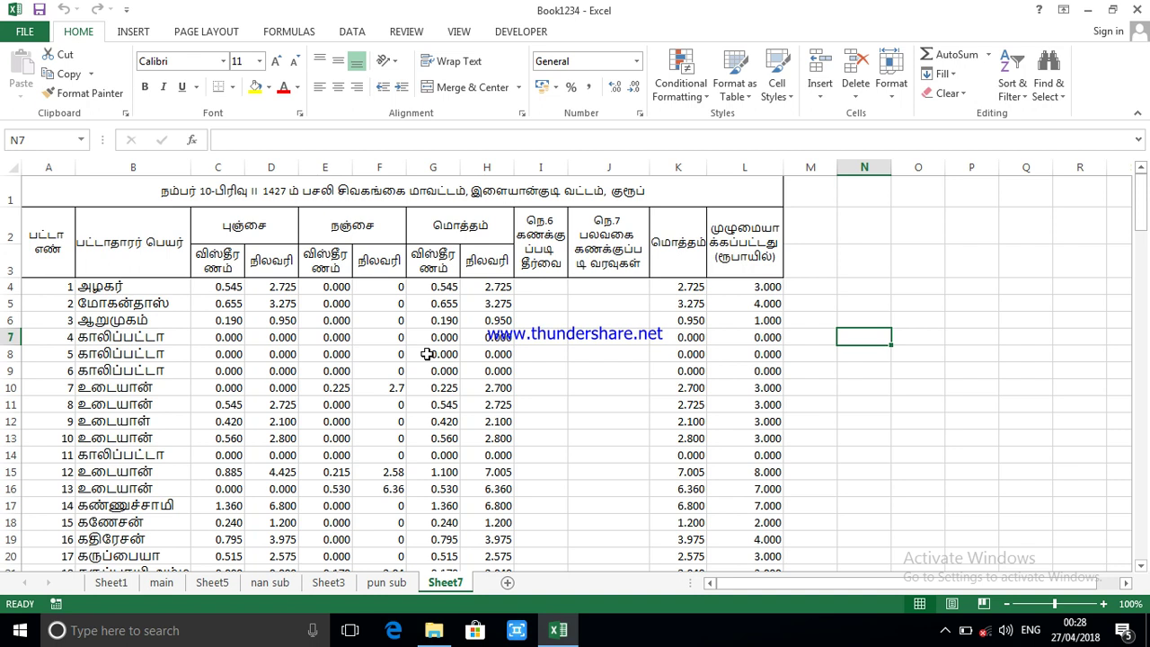
{"action": "scroll", "coordinate": [530, 381], "scroll_direction": "down", "scroll_amount": 3}
{"action": "scroll", "coordinate": [527, 383], "scroll_direction": "up", "scroll_amount": 3}
{"action": "scroll", "coordinate": [130, 352], "scroll_direction": "down", "scroll_amount": 7}
{"action": "scroll", "coordinate": [144, 357], "scroll_direction": "up", "scroll_amount": 7}
- Make data rows 4 to 153 taller, raising their height to about 20.25 points
{"action": "left_click_drag", "start_coordinate": [10, 287], "coordinate": [11, 457]}
{"action": "left_click", "coordinate": [105, 388]}
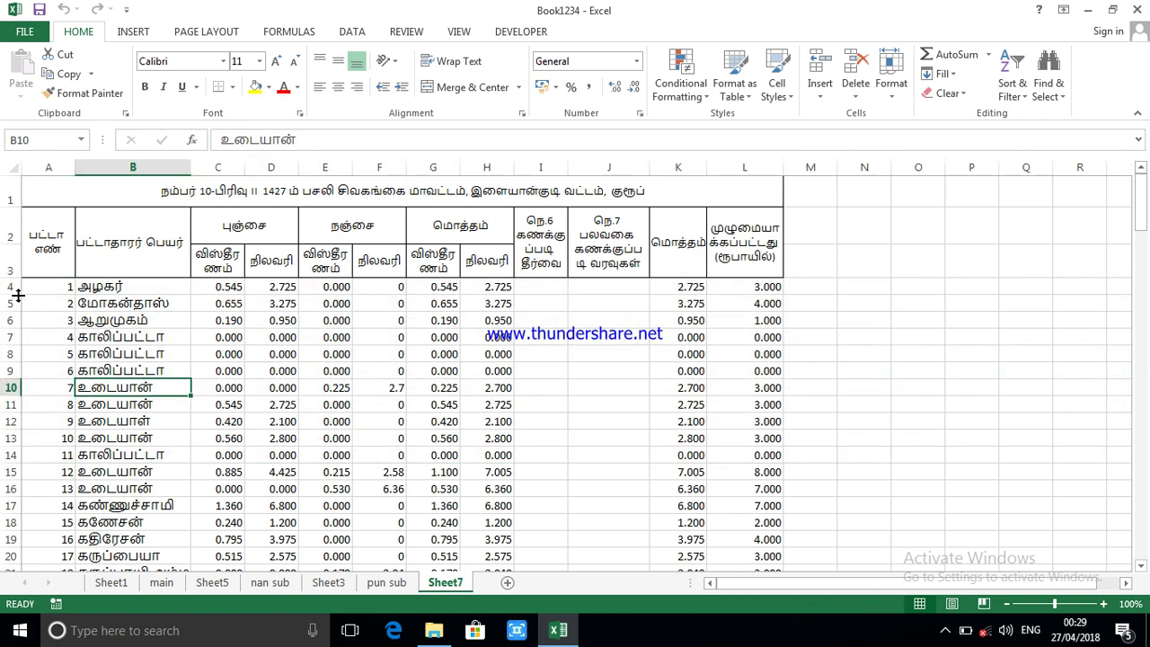
{"action": "left_click_drag", "start_coordinate": [10, 289], "coordinate": [63, 545]}
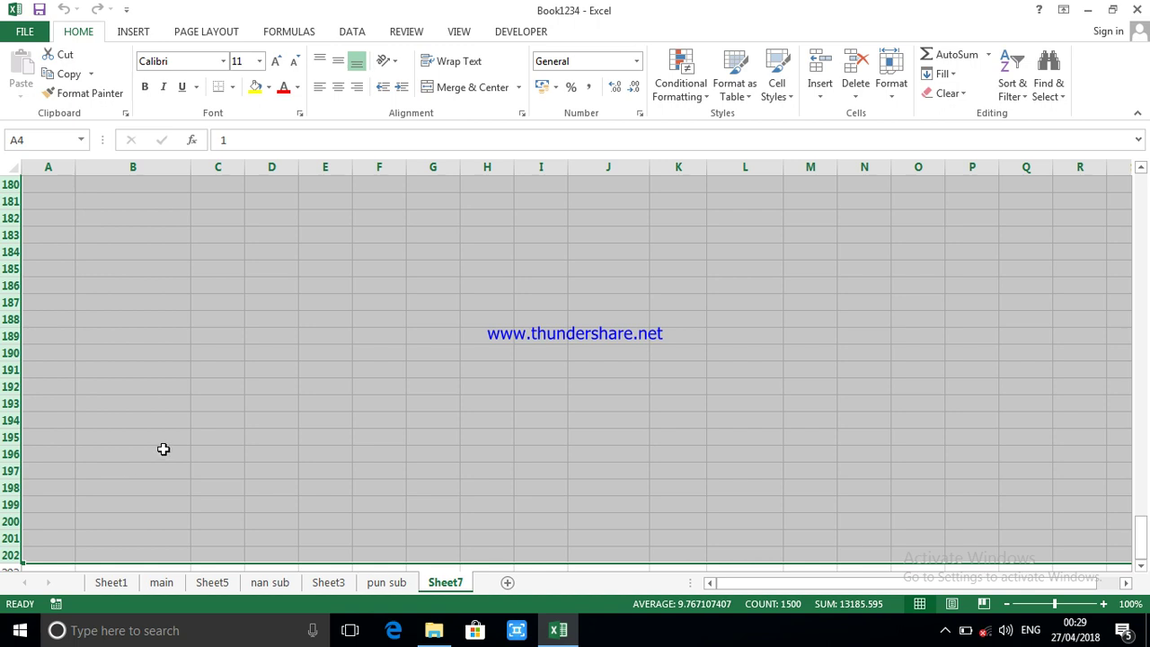
{"action": "left_click", "coordinate": [1143, 349]}
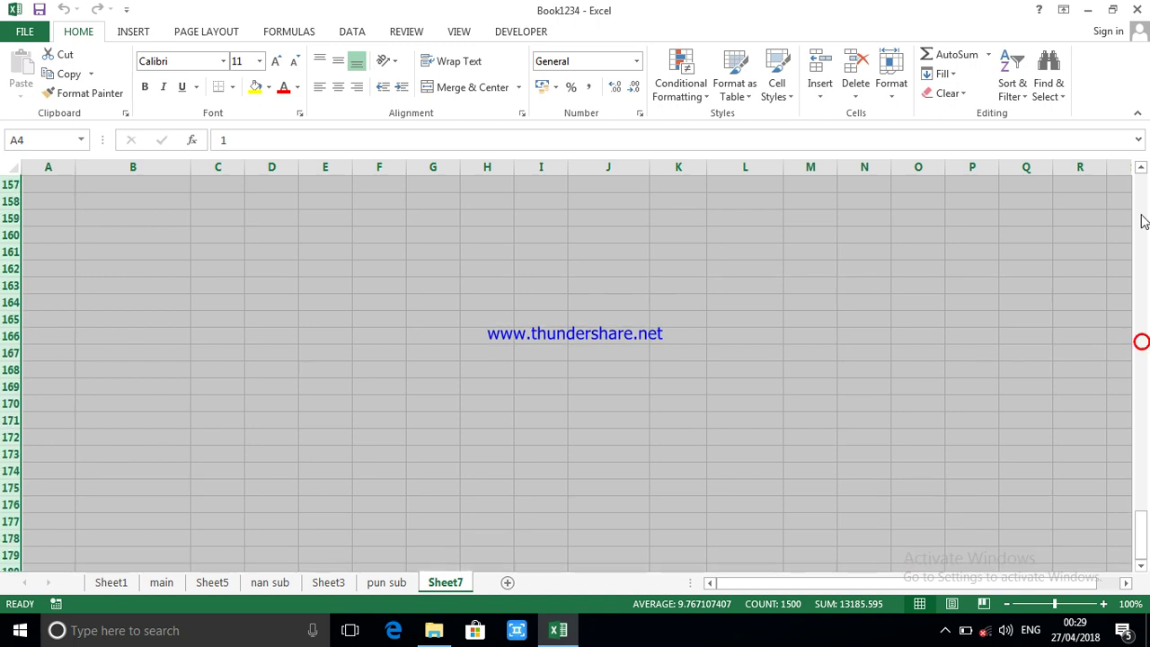
{"action": "left_click", "coordinate": [1142, 338]}
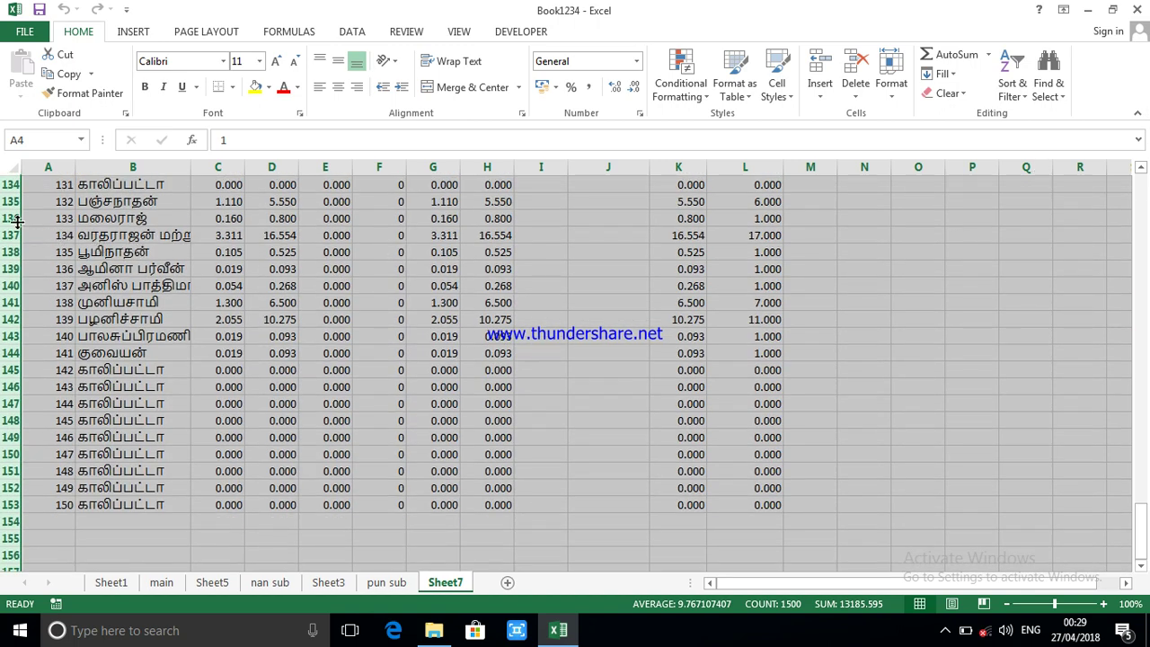
{"action": "left_click_drag", "start_coordinate": [15, 227], "coordinate": [14, 230]}
{"action": "scroll", "coordinate": [243, 290], "scroll_direction": "up", "scroll_amount": 3}
{"action": "scroll", "coordinate": [253, 279], "scroll_direction": "up", "scroll_amount": 13}
{"action": "scroll", "coordinate": [251, 261], "scroll_direction": "up", "scroll_amount": 9}
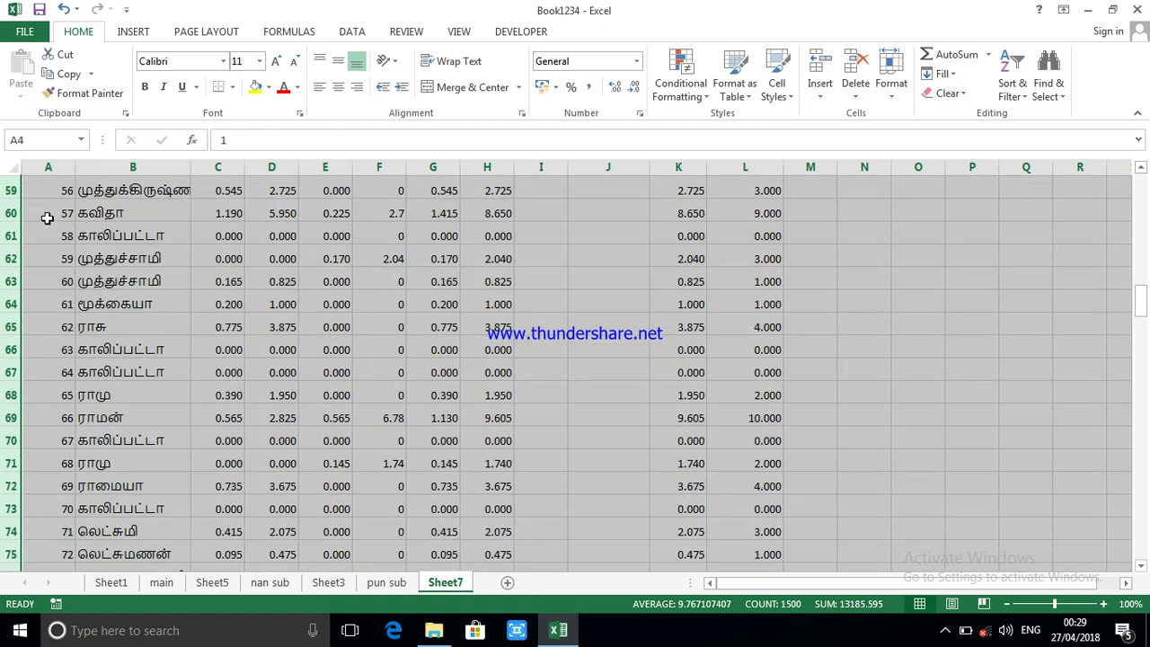
{"action": "scroll", "coordinate": [46, 217], "scroll_direction": "up", "scroll_amount": 16}
{"action": "scroll", "coordinate": [79, 224], "scroll_direction": "up", "scroll_amount": 4}
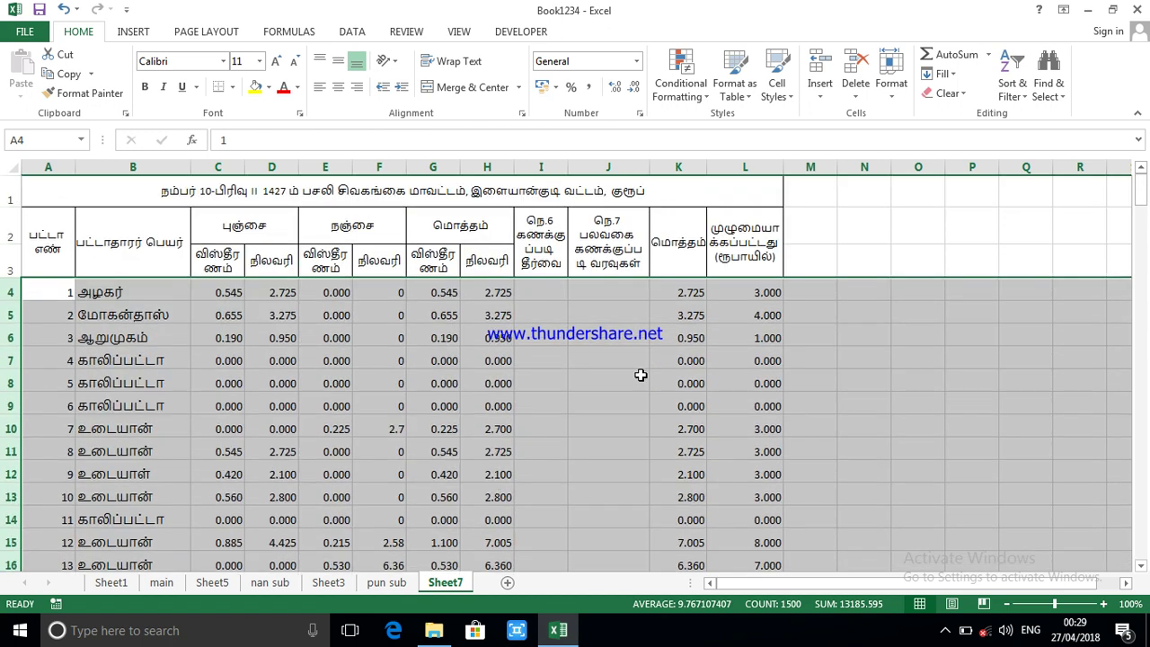
{"action": "left_click", "coordinate": [587, 361]}
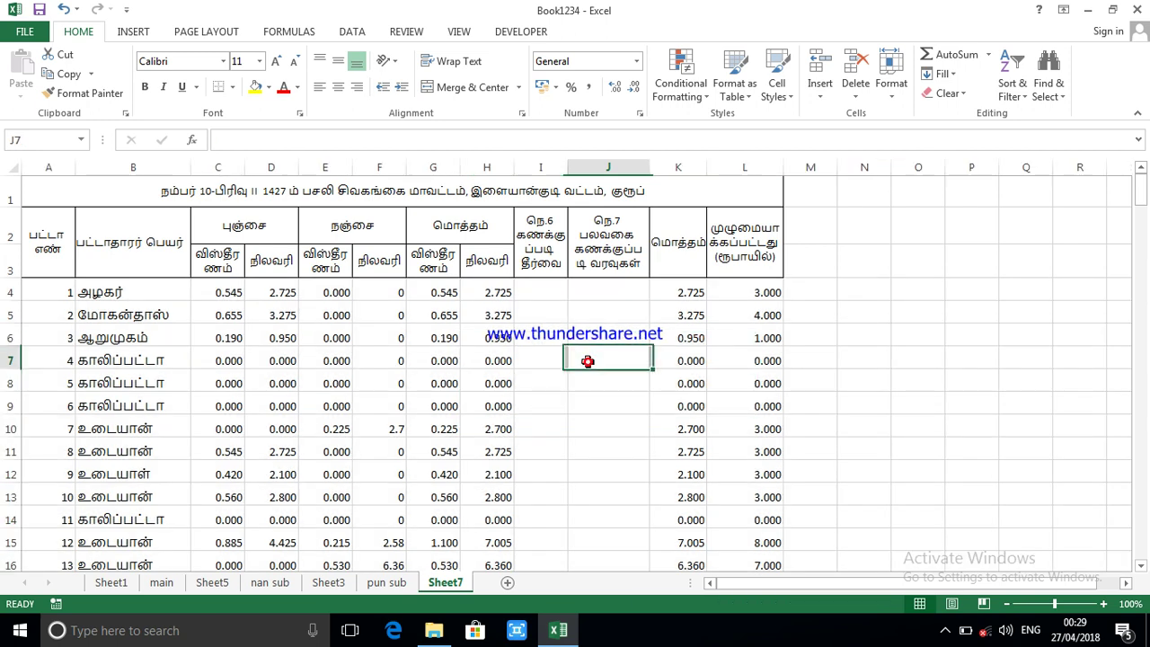
{"action": "left_click", "coordinate": [133, 167]}
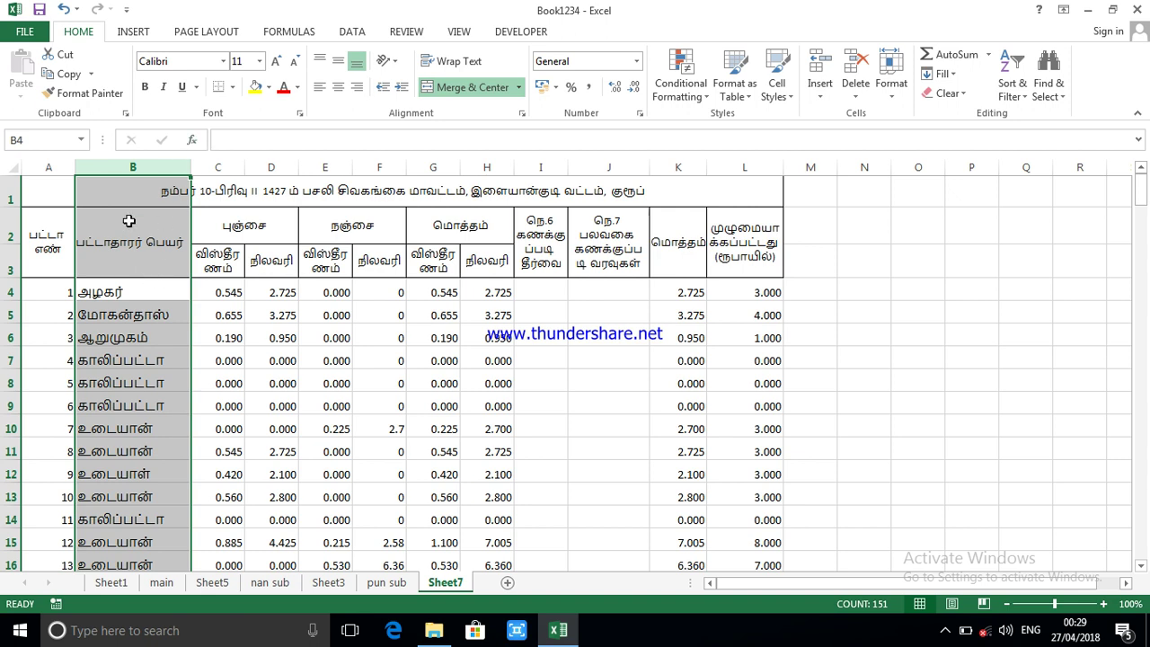
{"action": "left_click", "coordinate": [260, 62]}
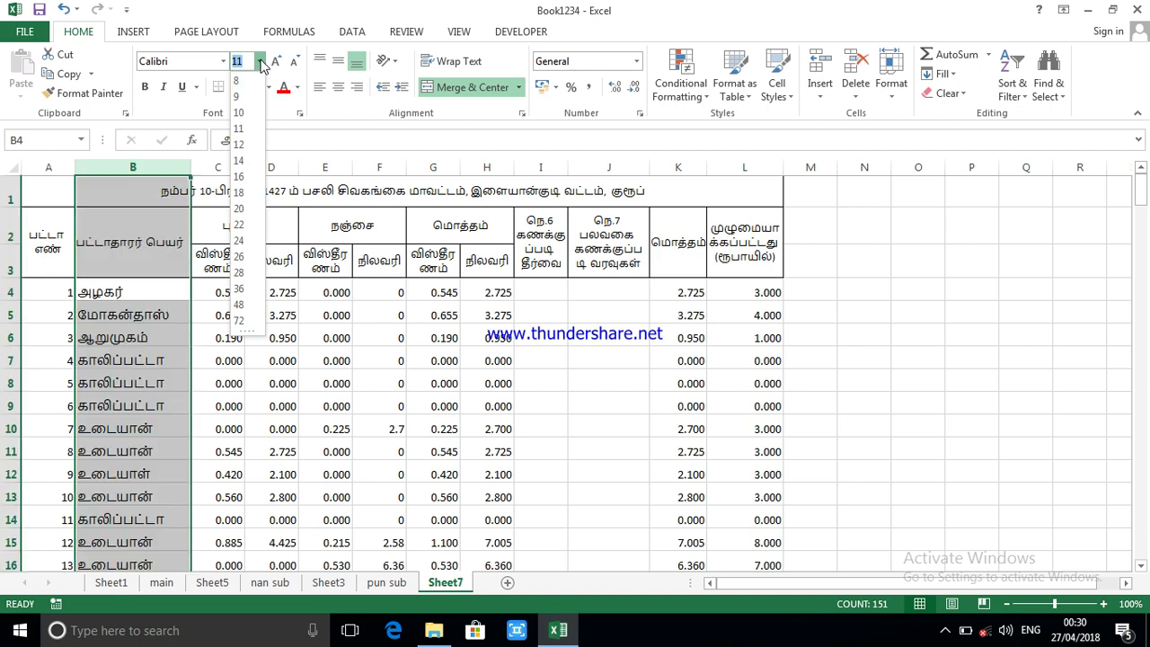
{"action": "left_click", "coordinate": [821, 249]}
{"action": "left_click", "coordinate": [576, 354]}
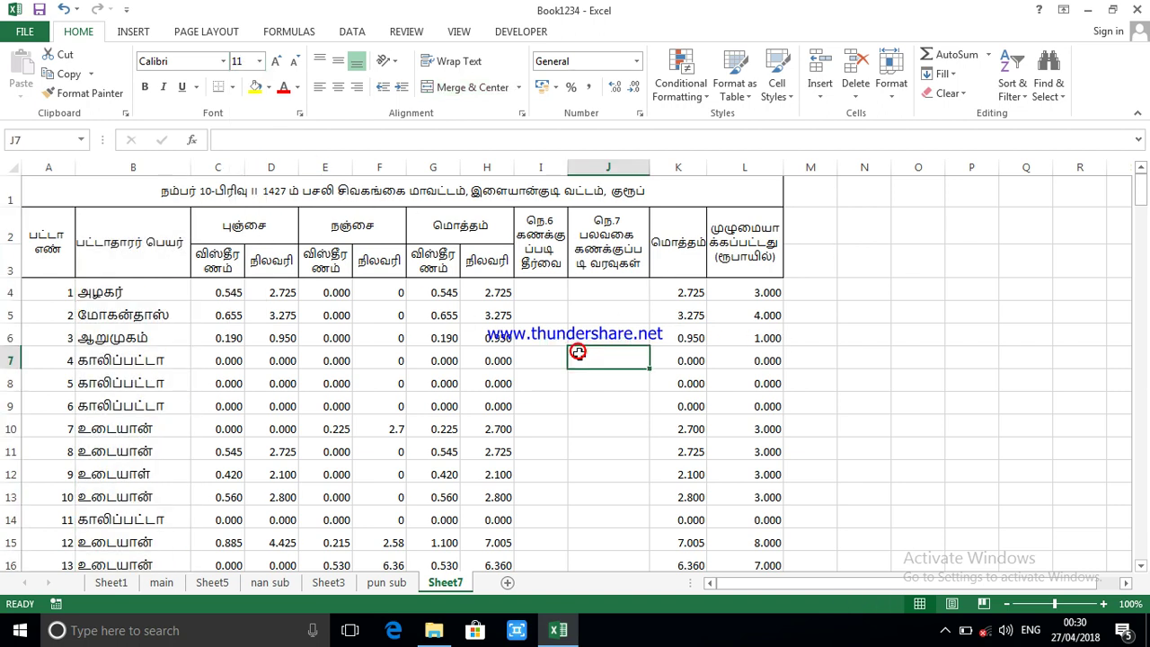
{"action": "scroll", "coordinate": [480, 341], "scroll_direction": "down", "scroll_amount": 3}
{"action": "scroll", "coordinate": [483, 342], "scroll_direction": "up", "scroll_amount": 3}
{"action": "key", "text": "Left"}
{"action": "key", "text": "Left"}
{"action": "key", "text": "Left"}
{"action": "key", "text": "Left"}
{"action": "key", "text": "Left"}
{"action": "key", "text": "Left"}
{"action": "key", "text": "Left"}
{"action": "key", "text": "Left"}
{"action": "key", "text": "Left"}
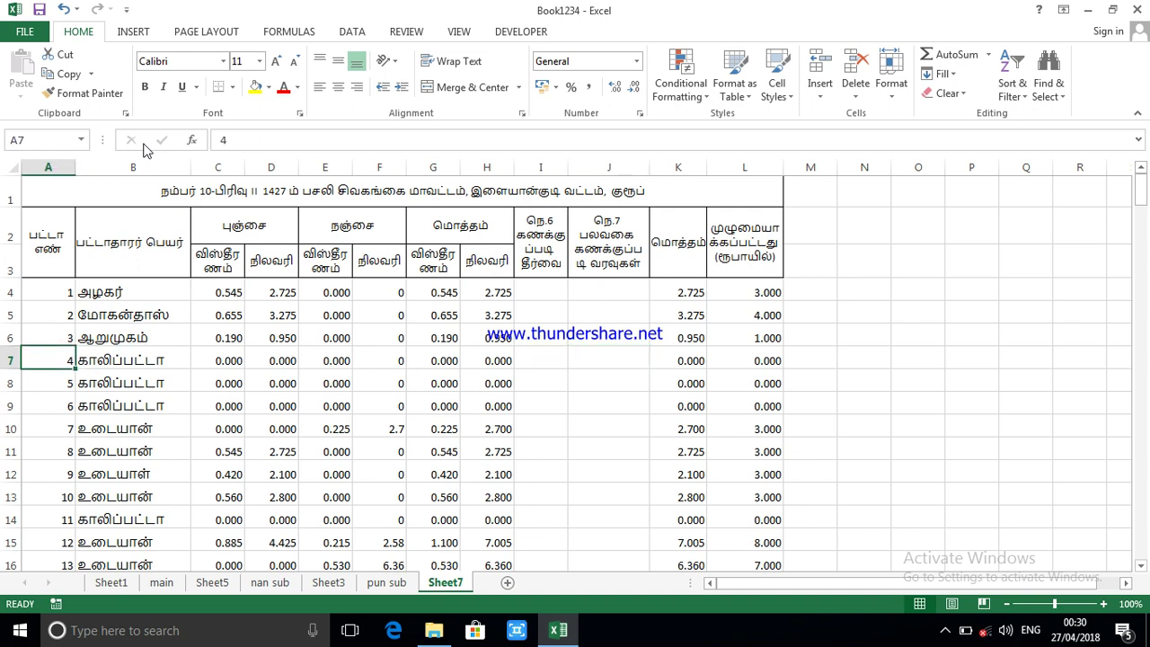
{"action": "left_click", "coordinate": [609, 450]}
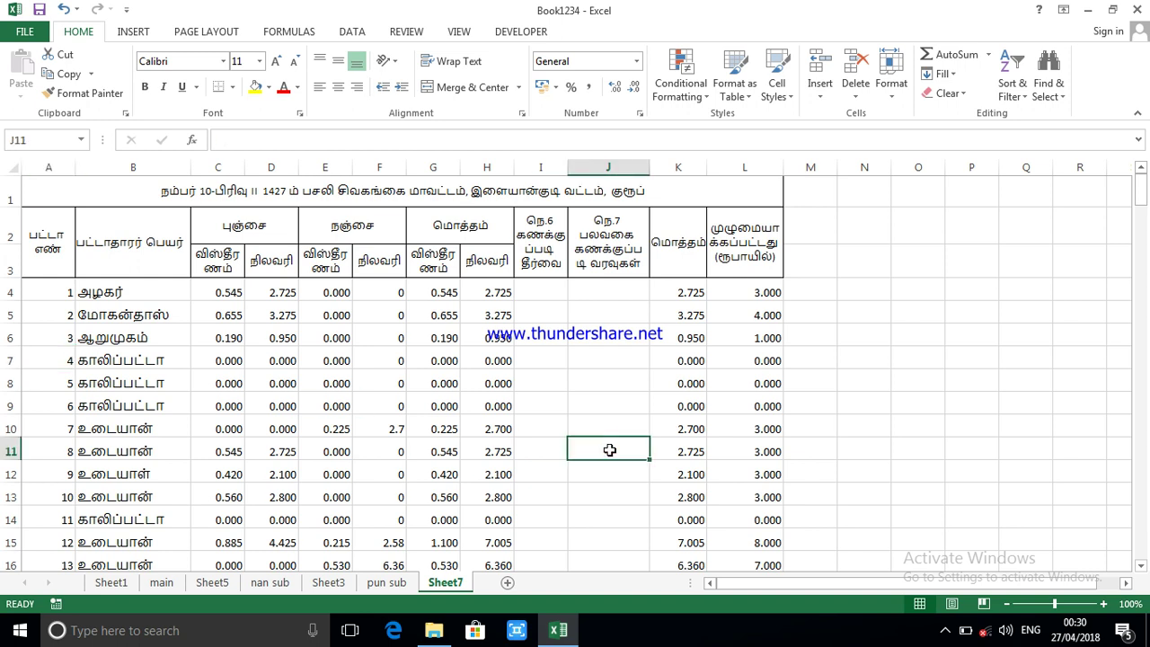
{"action": "key", "text": "ctrl+p"}
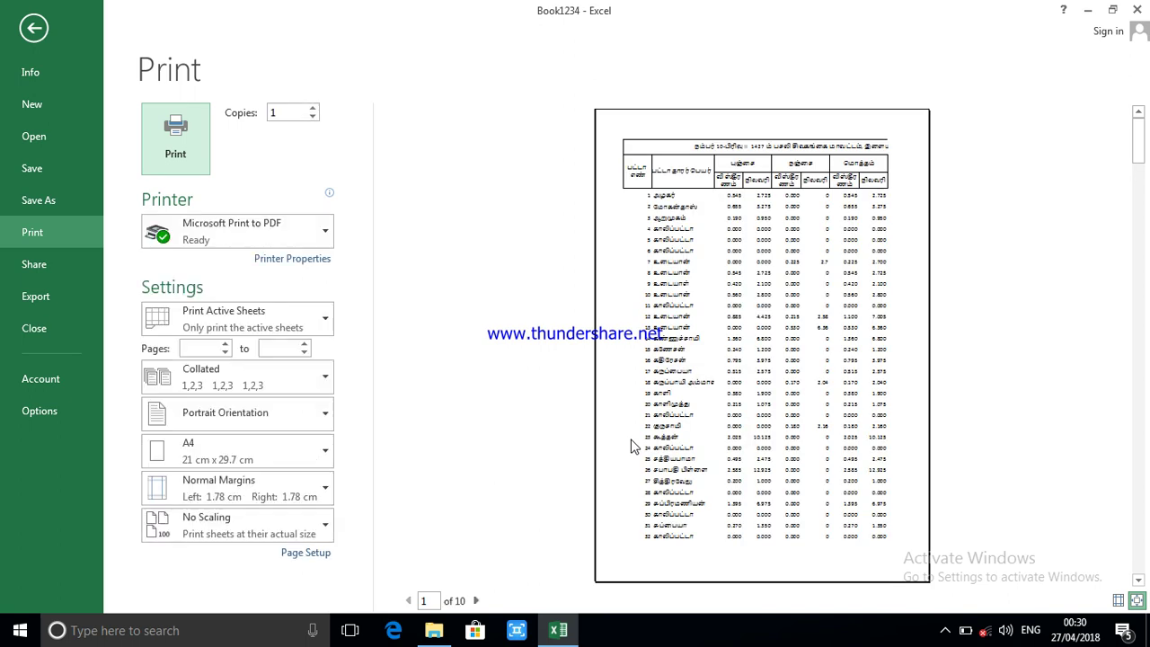
{"action": "left_click", "coordinate": [34, 30]}
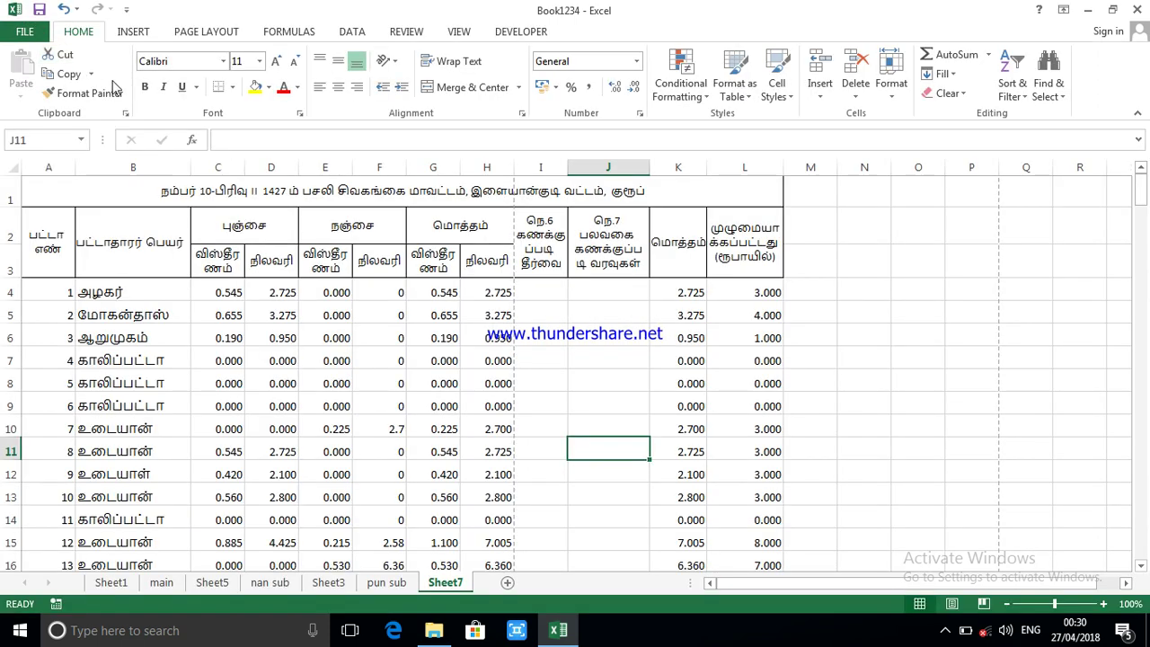
- Switch Sheet7's page setup to Landscape orientation and A4 paper size
{"action": "left_click", "coordinate": [206, 31]}
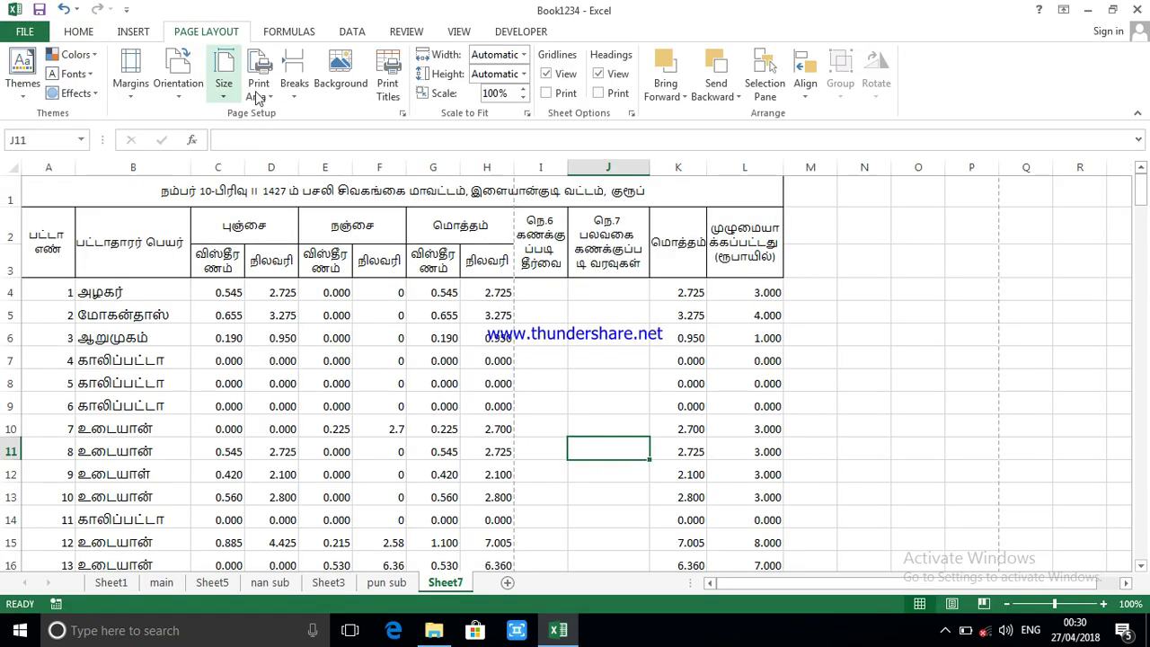
{"action": "left_click", "coordinate": [182, 90]}
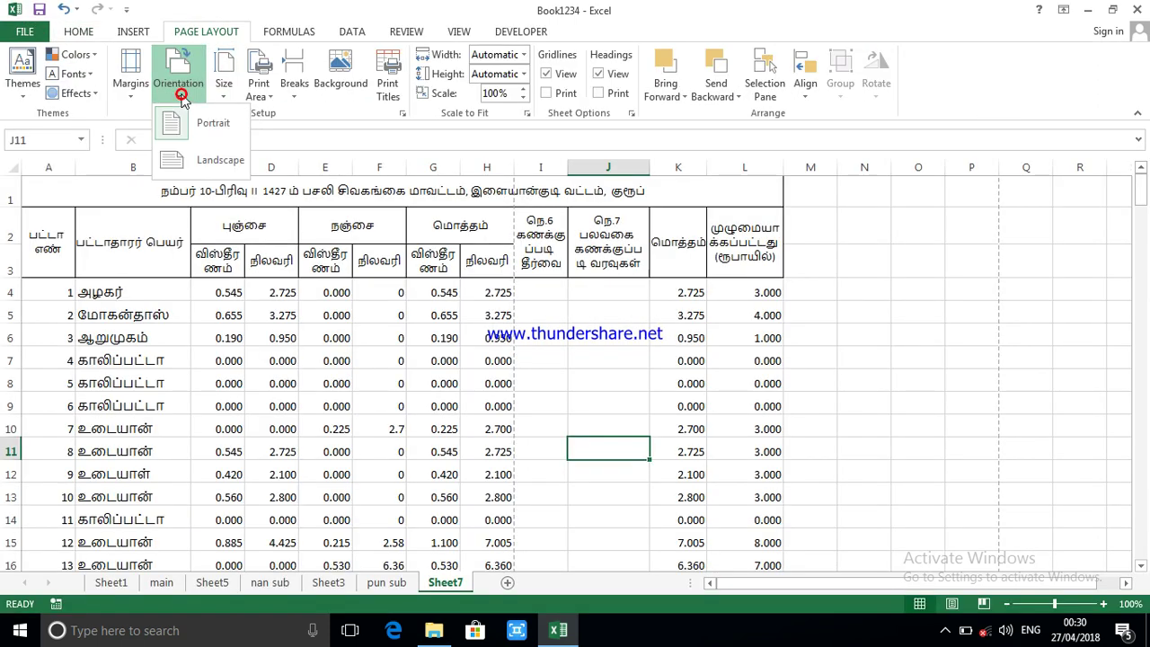
{"action": "left_click", "coordinate": [223, 159]}
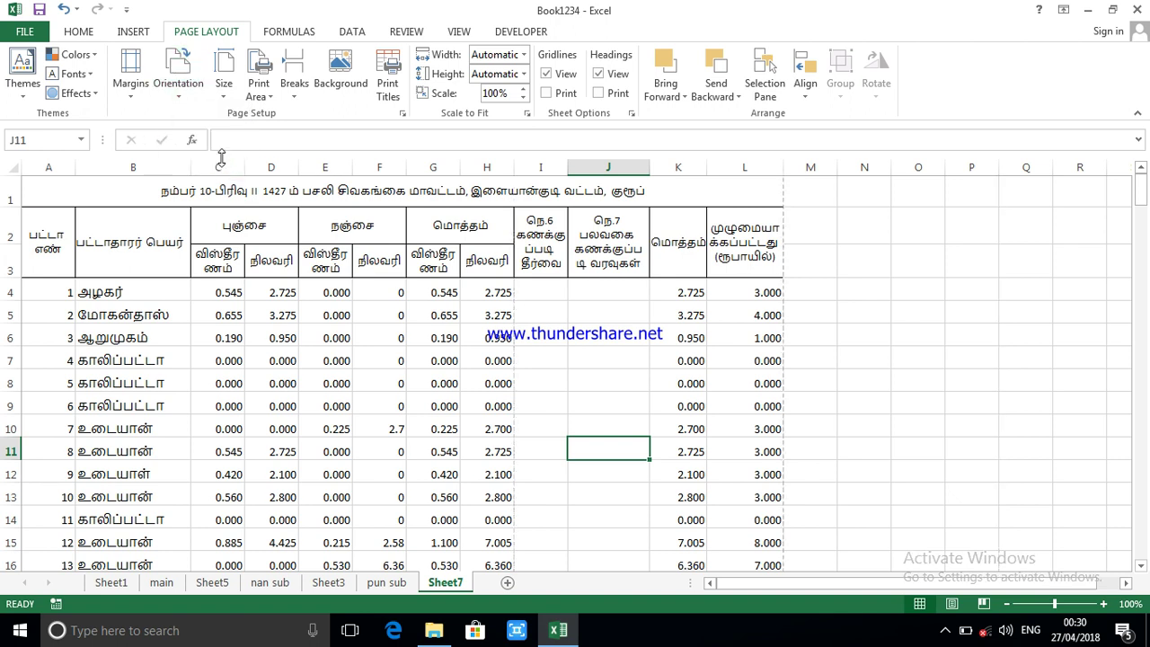
{"action": "left_click", "coordinate": [225, 102]}
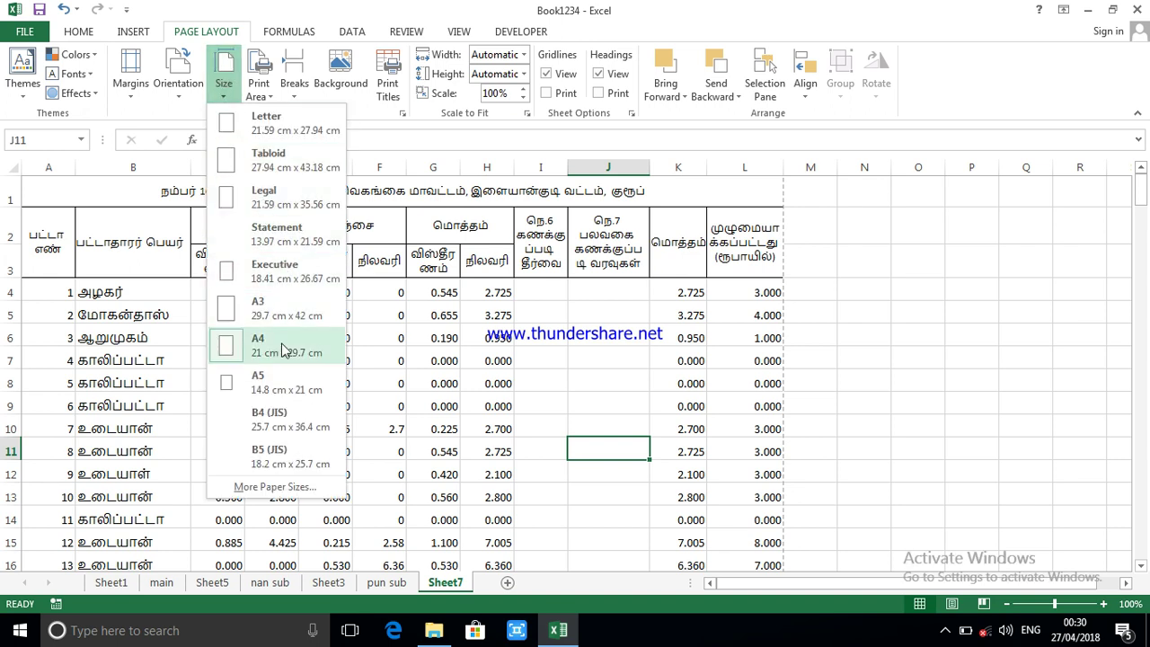
{"action": "left_click", "coordinate": [283, 344]}
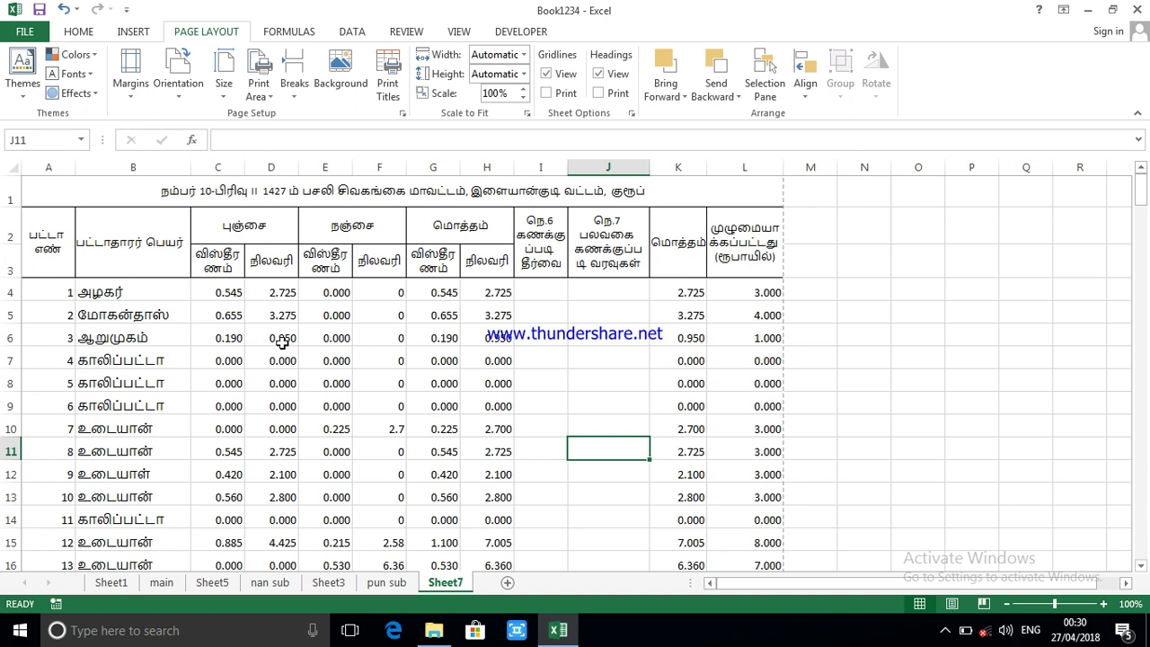
- Zoom the worksheet from 130% down to 100% to show columns A through L
{"action": "scroll", "coordinate": [528, 383], "scroll_direction": "down", "scroll_amount": 3}
{"action": "scroll", "coordinate": [531, 383], "scroll_direction": "up", "scroll_amount": 3}
{"action": "scroll", "coordinate": [680, 404], "scroll_direction": "down", "scroll_amount": 3}
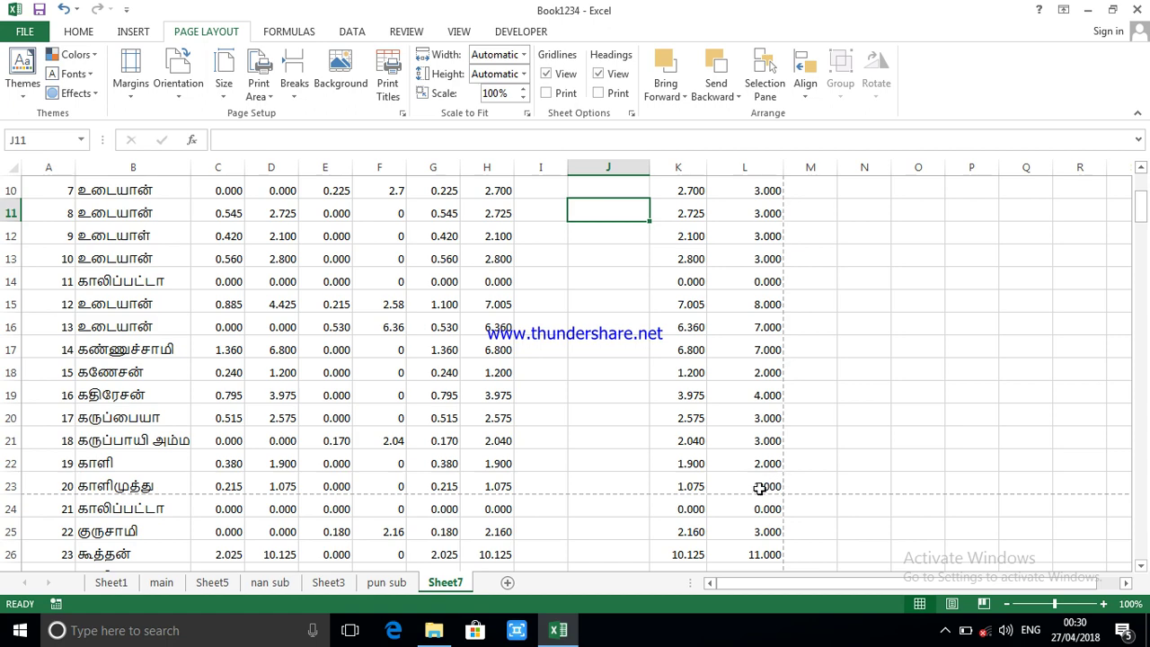
{"action": "scroll", "coordinate": [759, 488], "scroll_direction": "down", "scroll_amount": 3}
{"action": "scroll", "coordinate": [755, 480], "scroll_direction": "up", "scroll_amount": 5}
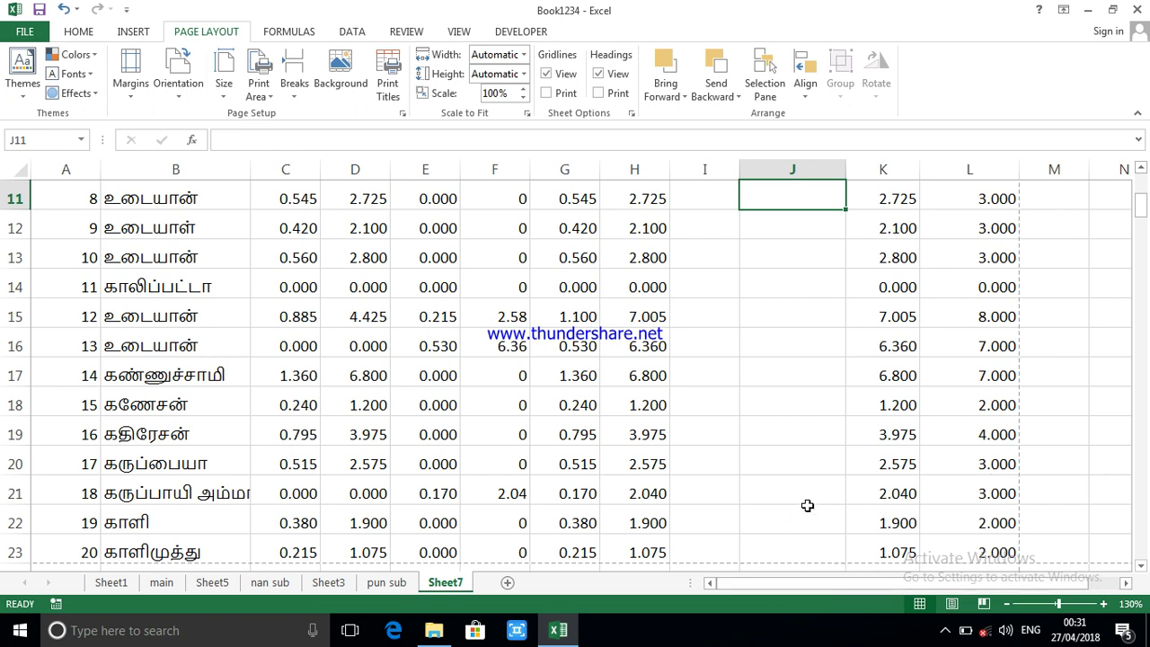
{"action": "scroll", "coordinate": [808, 506], "scroll_direction": "down", "scroll_amount": 2}
{"action": "scroll", "coordinate": [1003, 335], "scroll_direction": "up", "scroll_amount": 1}
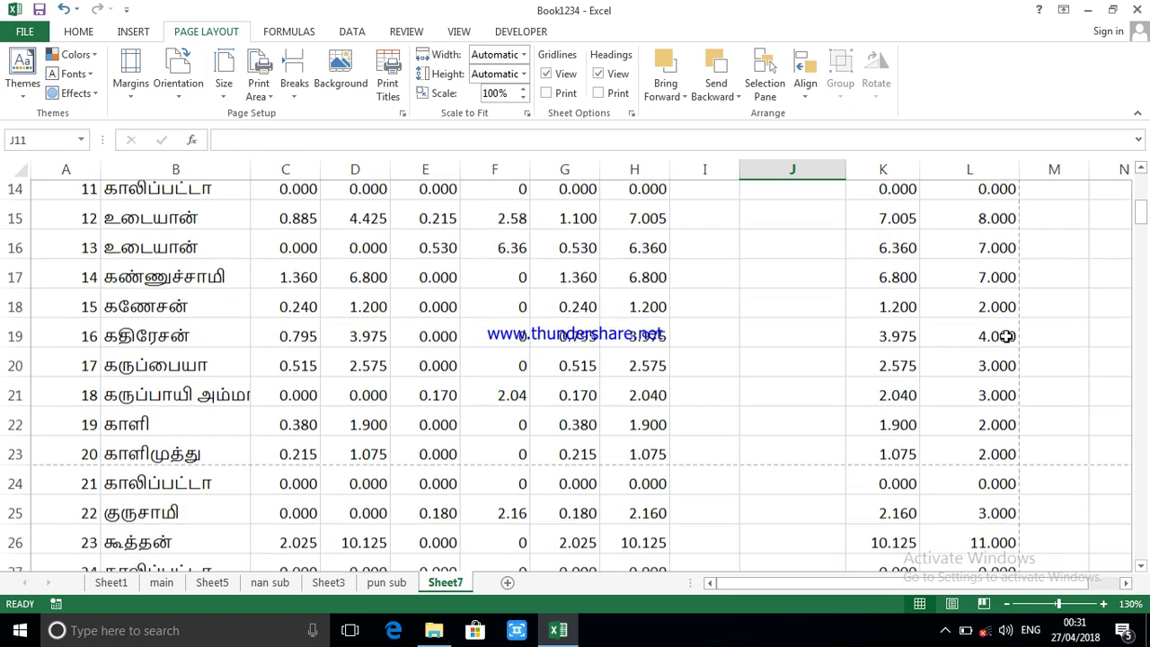
{"action": "scroll", "coordinate": [1002, 323], "scroll_direction": "up", "scroll_amount": 3}
{"action": "scroll", "coordinate": [997, 315], "scroll_direction": "up", "scroll_amount": 2}
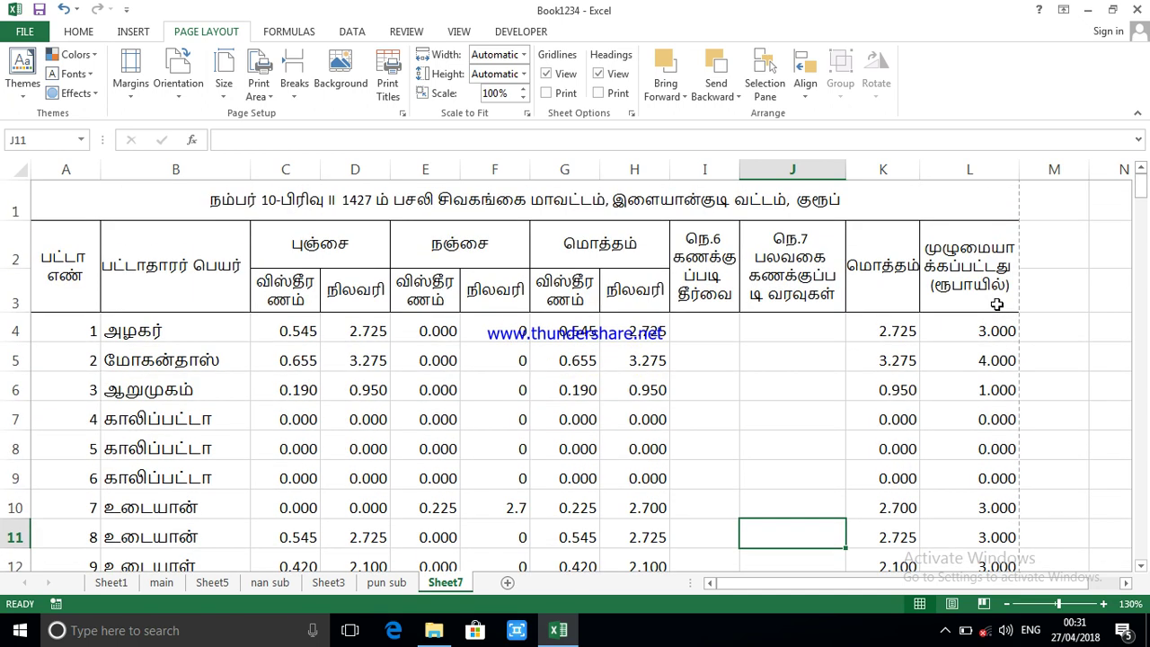
{"action": "scroll", "coordinate": [1002, 359], "scroll_direction": "down", "scroll_amount": 7}
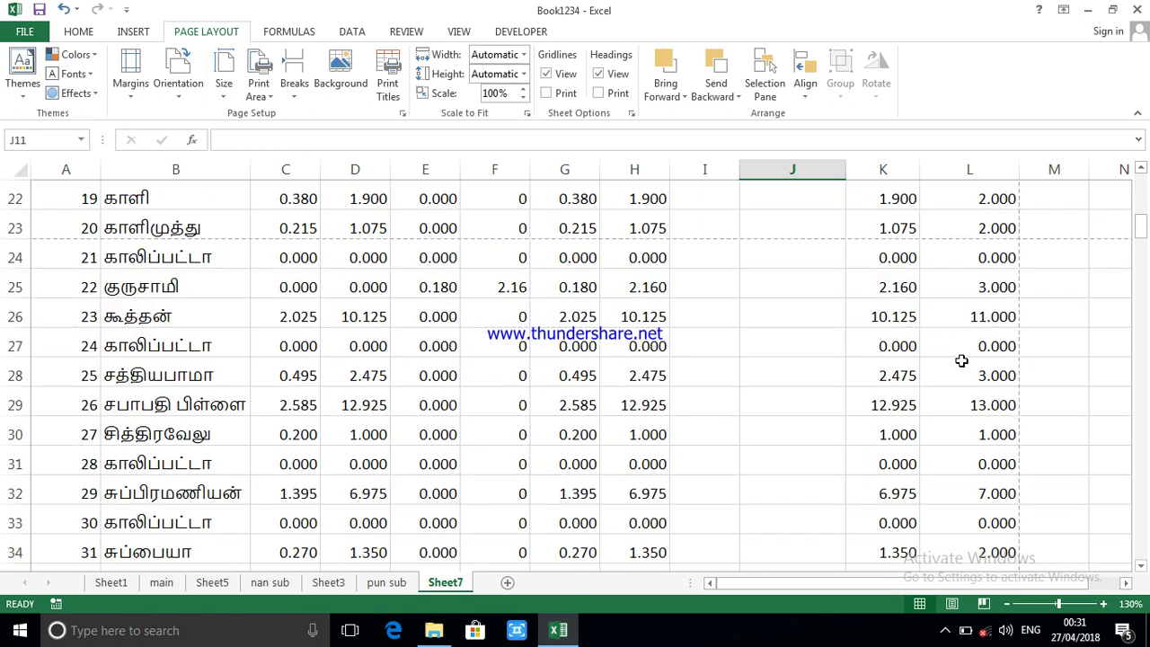
{"action": "scroll", "coordinate": [976, 296], "scroll_direction": "up", "scroll_amount": 1}
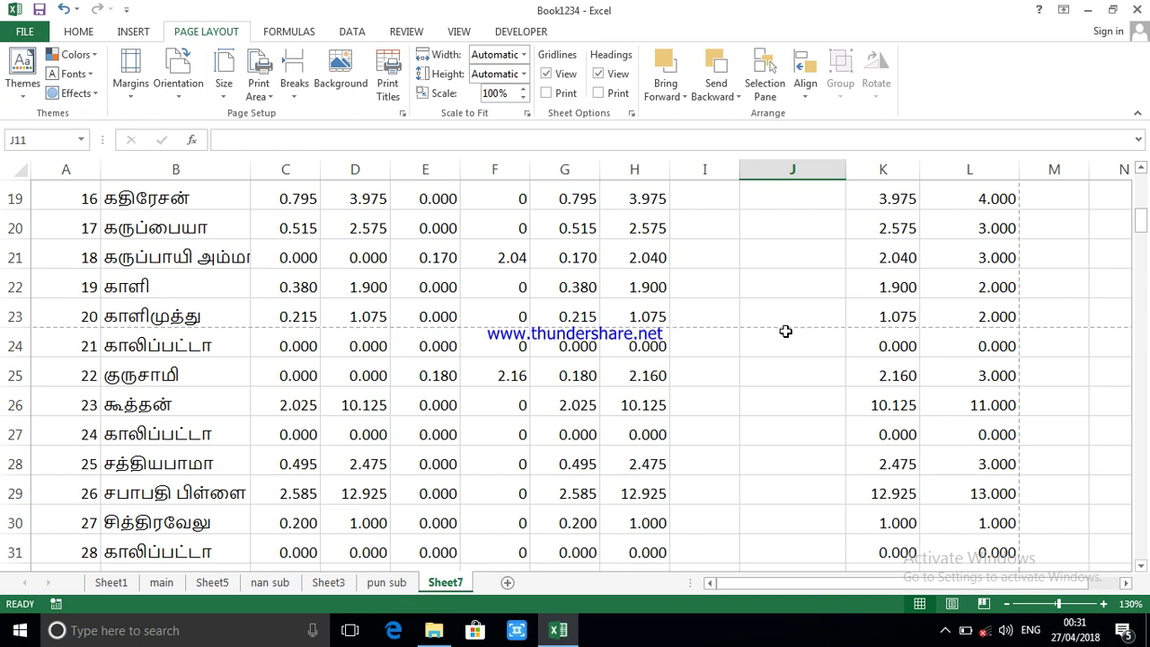
{"action": "scroll", "coordinate": [930, 332], "scroll_direction": "up", "scroll_amount": 6}
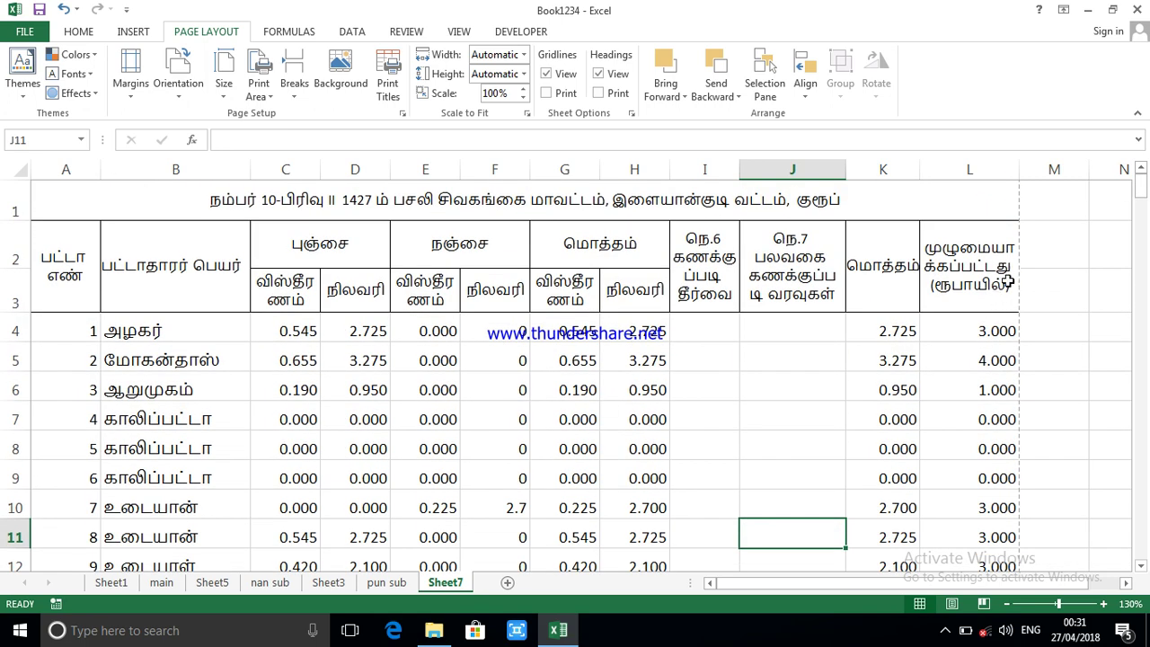
{"action": "scroll", "coordinate": [839, 354], "scroll_direction": "down", "scroll_amount": 8}
{"action": "scroll", "coordinate": [844, 344], "scroll_direction": "up", "scroll_amount": 2}
{"action": "scroll", "coordinate": [839, 336], "scroll_direction": "up", "scroll_amount": 6}
{"action": "scroll", "coordinate": [386, 316], "scroll_direction": "down", "scroll_amount": 2}
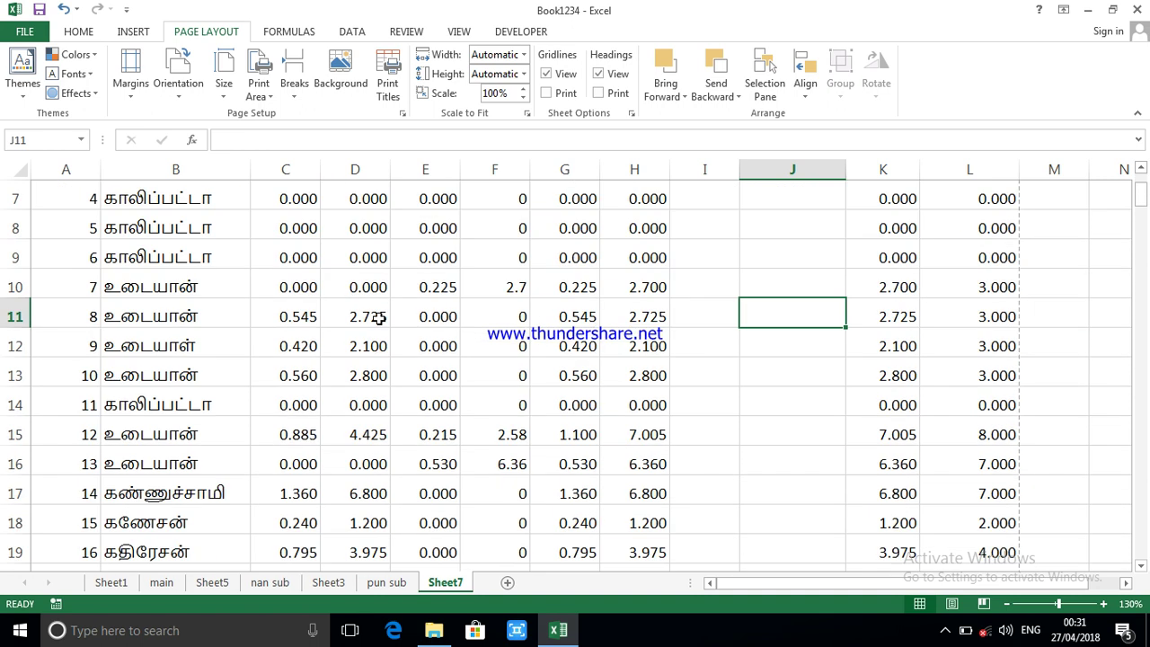
{"action": "scroll", "coordinate": [347, 307], "scroll_direction": "up", "scroll_amount": 2}
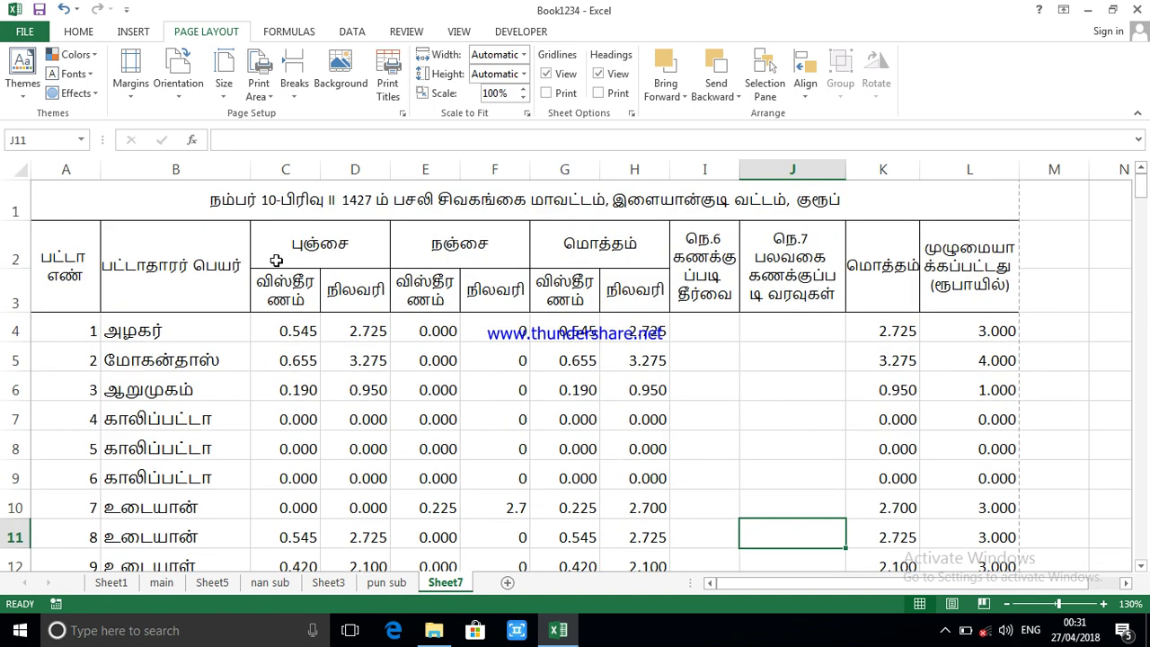
{"action": "scroll", "coordinate": [504, 384], "scroll_direction": "down", "scroll_amount": 1, "text": "ctrl"}
{"action": "scroll", "coordinate": [504, 384], "scroll_direction": "down", "scroll_amount": 1, "text": "ctrl"}
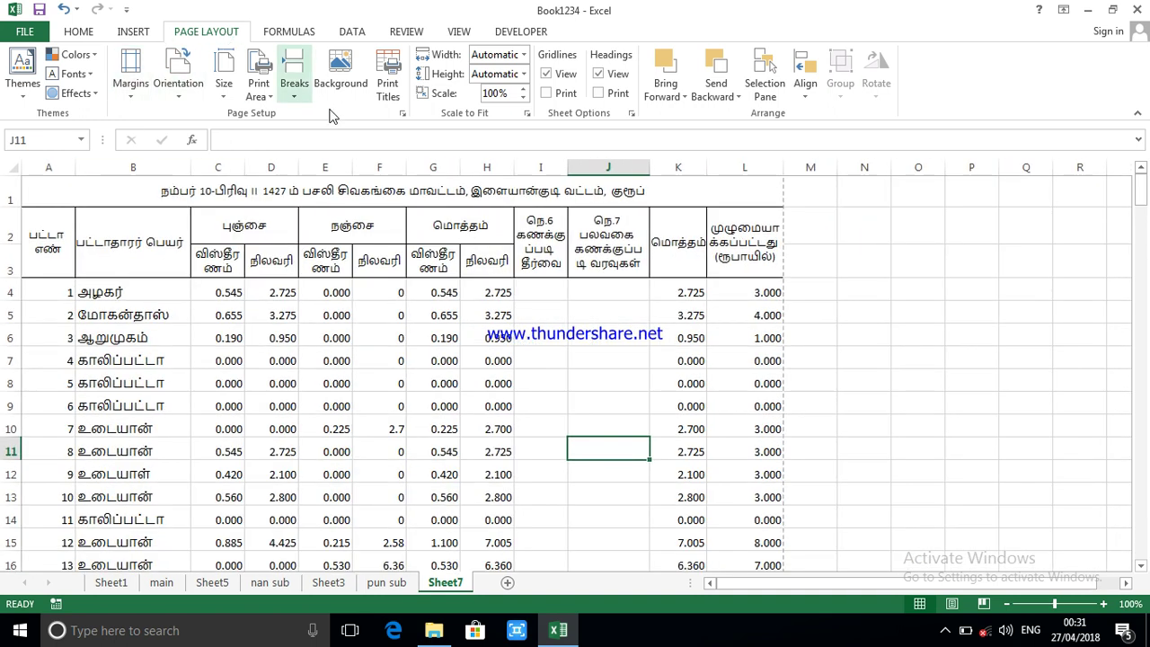
- Set rows $1:$3 as print titles repeating at the top of every page
{"action": "left_click", "coordinate": [390, 90]}
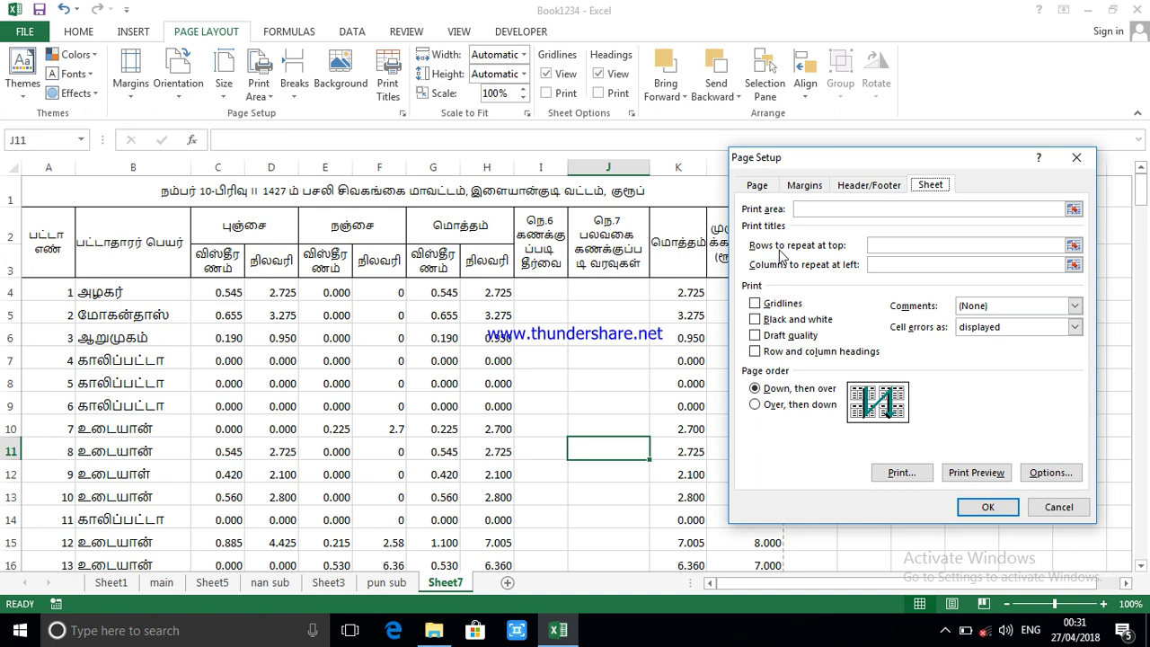
{"action": "left_click", "coordinate": [908, 245]}
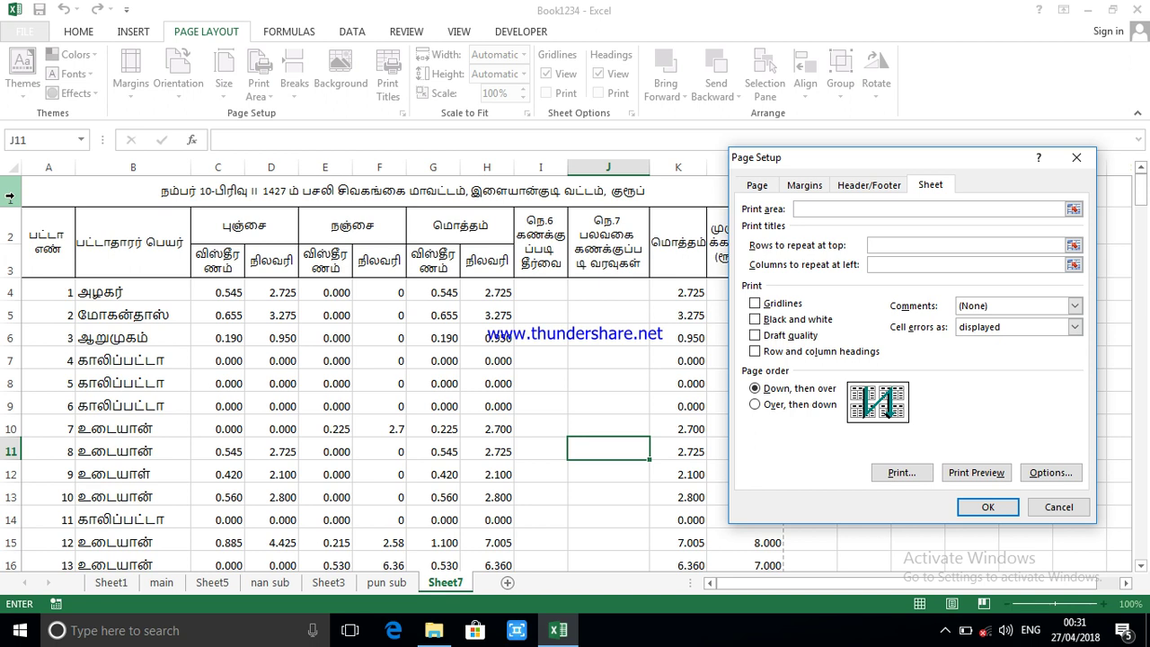
{"action": "left_click_drag", "start_coordinate": [9, 196], "coordinate": [6, 250]}
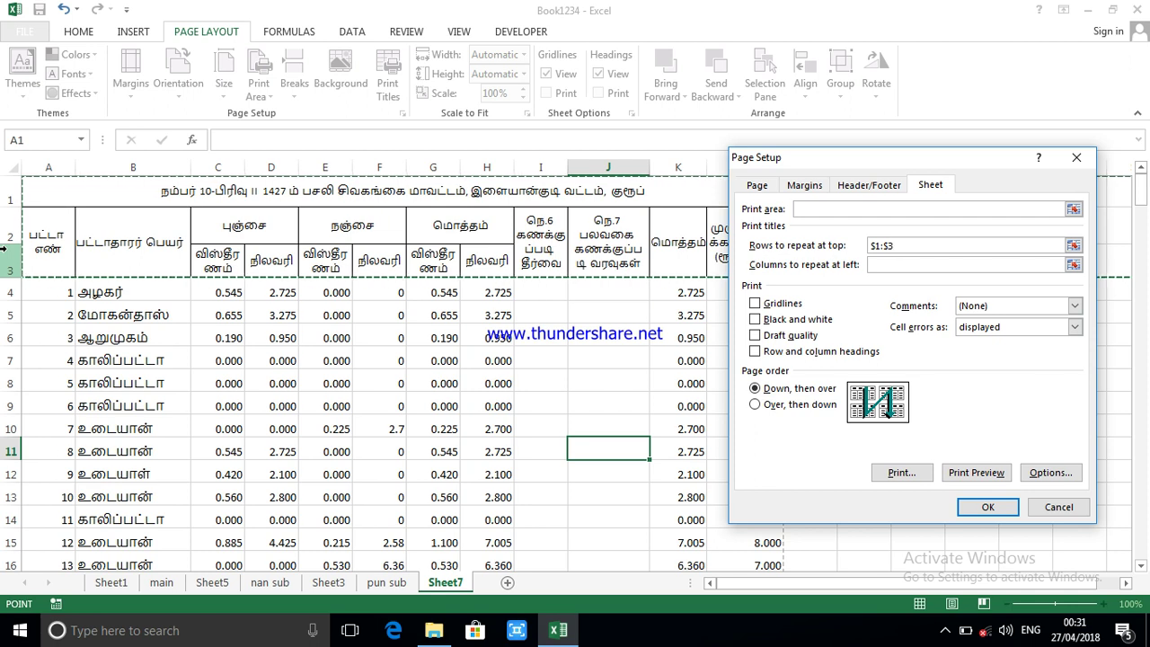
{"action": "left_click", "coordinate": [985, 504]}
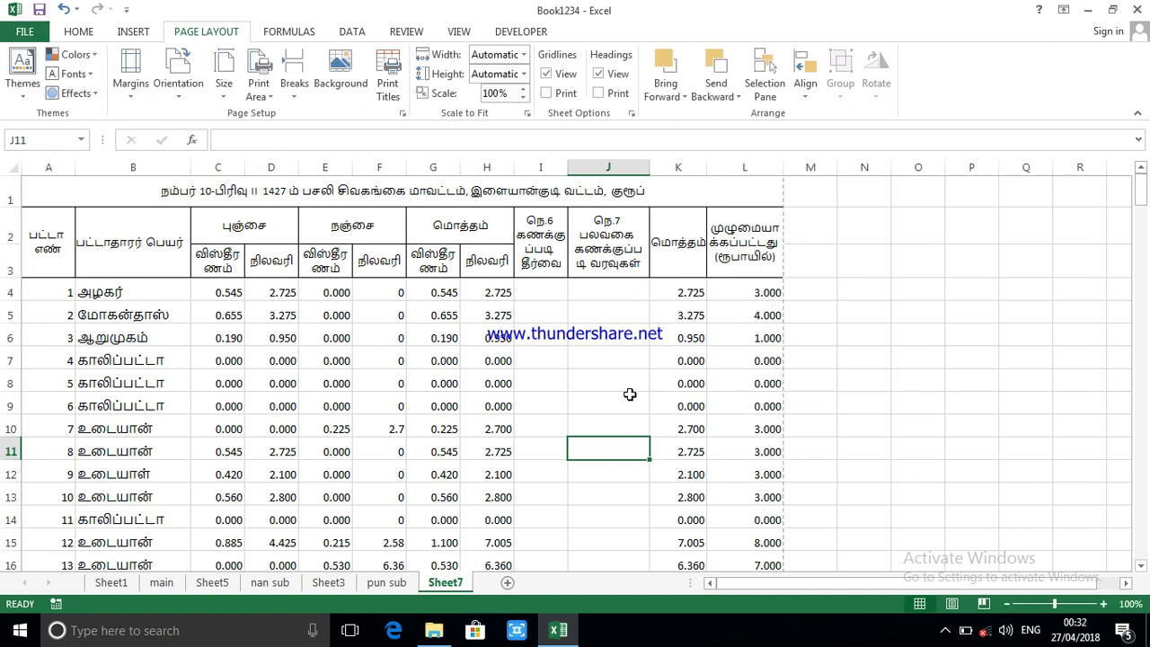
- Preview all 8 landscape pages, checking the table headings repeat on each
{"action": "key", "text": "ctrl+p"}
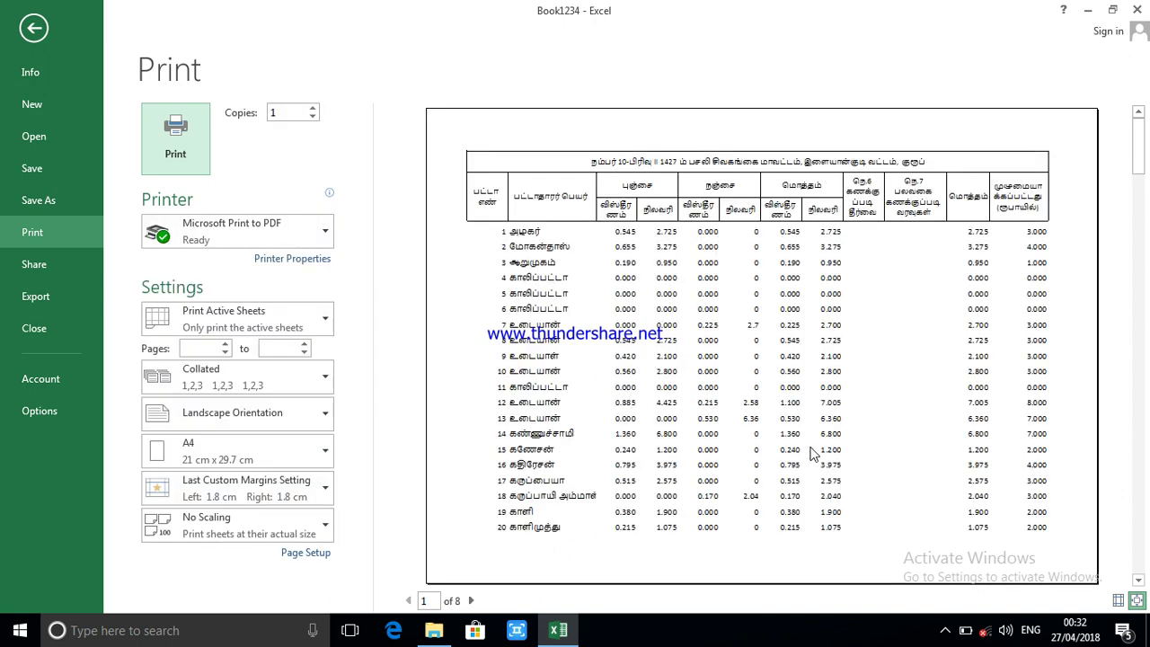
{"action": "scroll", "coordinate": [813, 454], "scroll_direction": "down", "scroll_amount": 1}
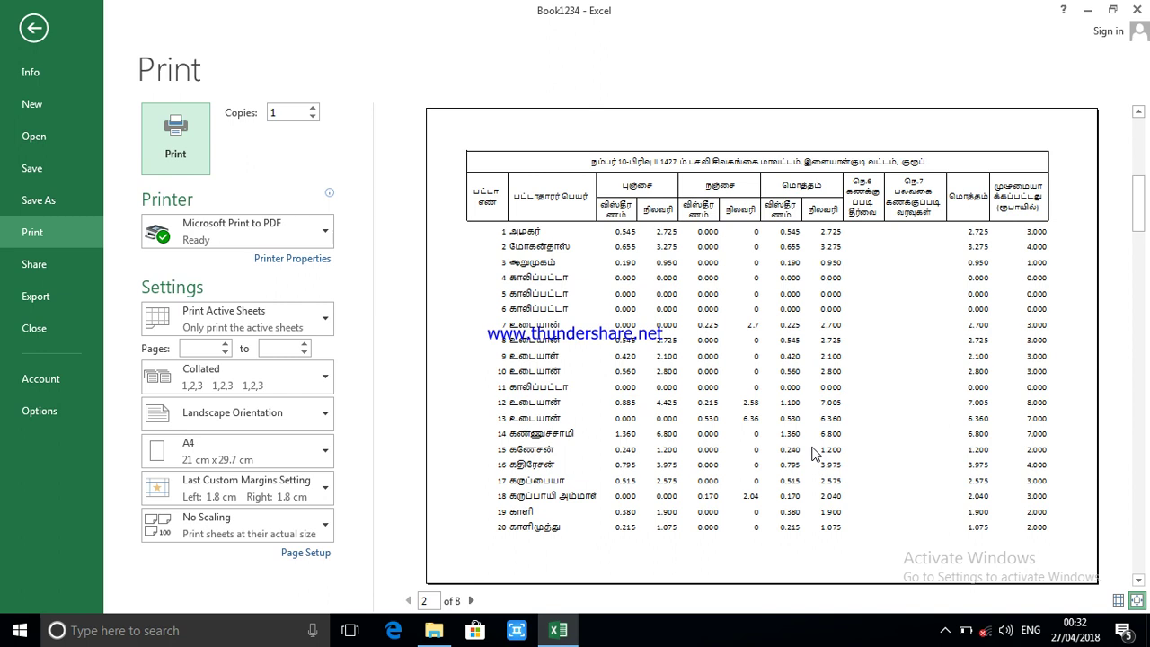
{"action": "scroll", "coordinate": [813, 453], "scroll_direction": "down", "scroll_amount": 1}
{"action": "scroll", "coordinate": [813, 454], "scroll_direction": "down", "scroll_amount": 1}
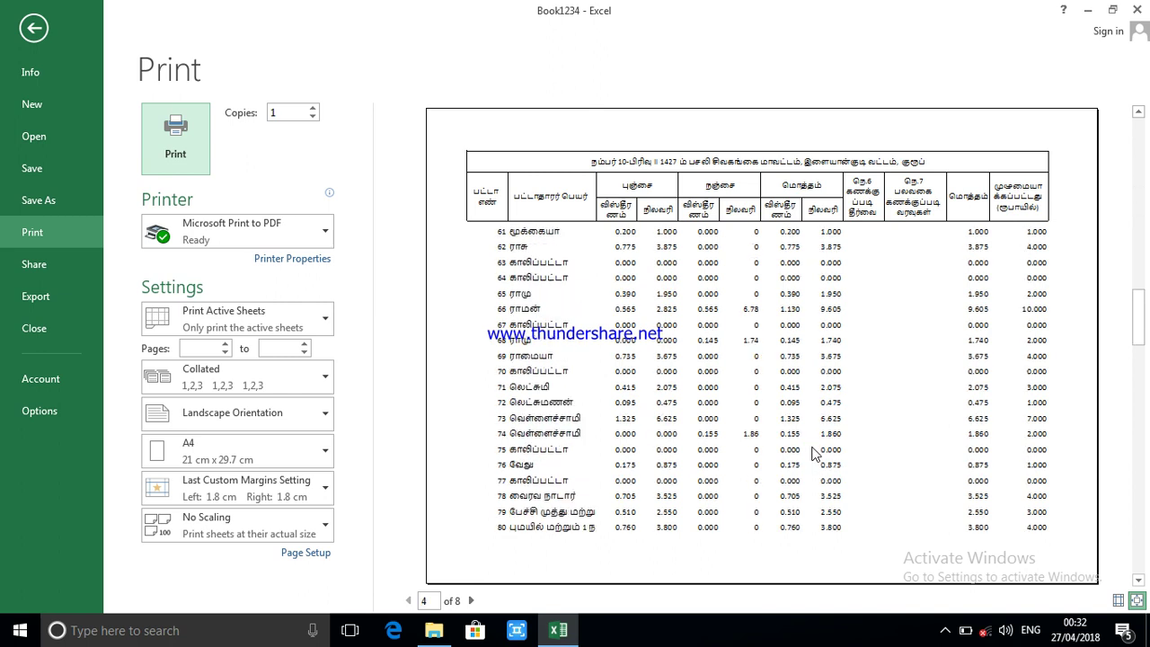
{"action": "scroll", "coordinate": [707, 498], "scroll_direction": "down", "scroll_amount": 1}
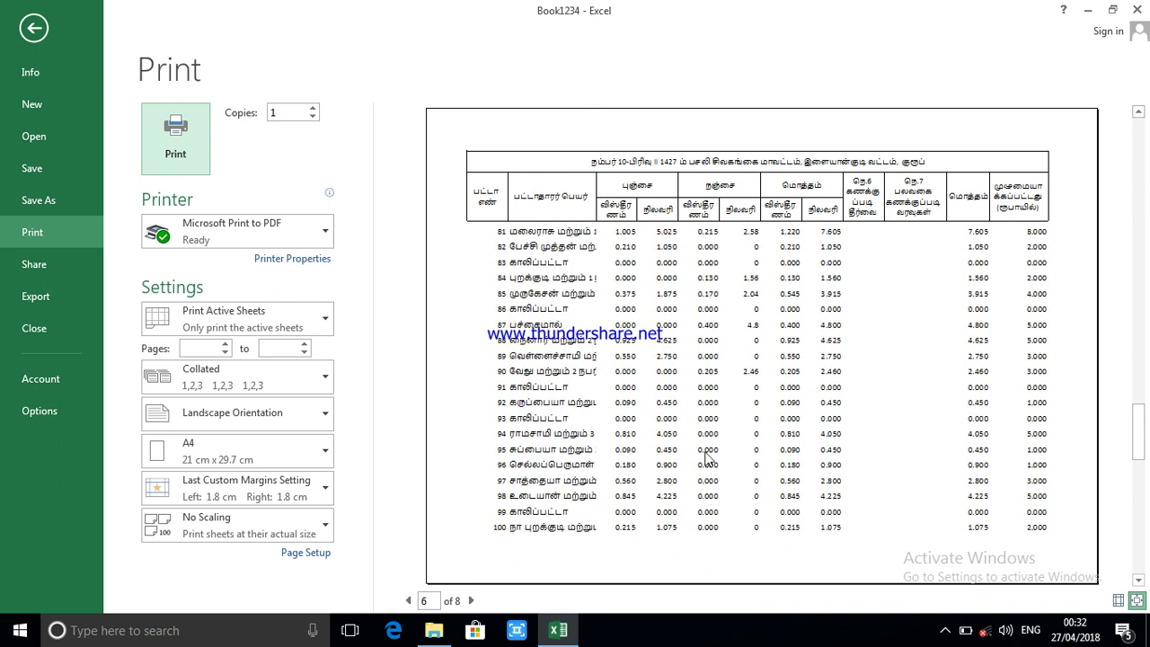
{"action": "scroll", "coordinate": [710, 415], "scroll_direction": "down", "scroll_amount": 1}
{"action": "scroll", "coordinate": [707, 393], "scroll_direction": "down", "scroll_amount": 1}
{"action": "scroll", "coordinate": [709, 397], "scroll_direction": "down", "scroll_amount": 1}
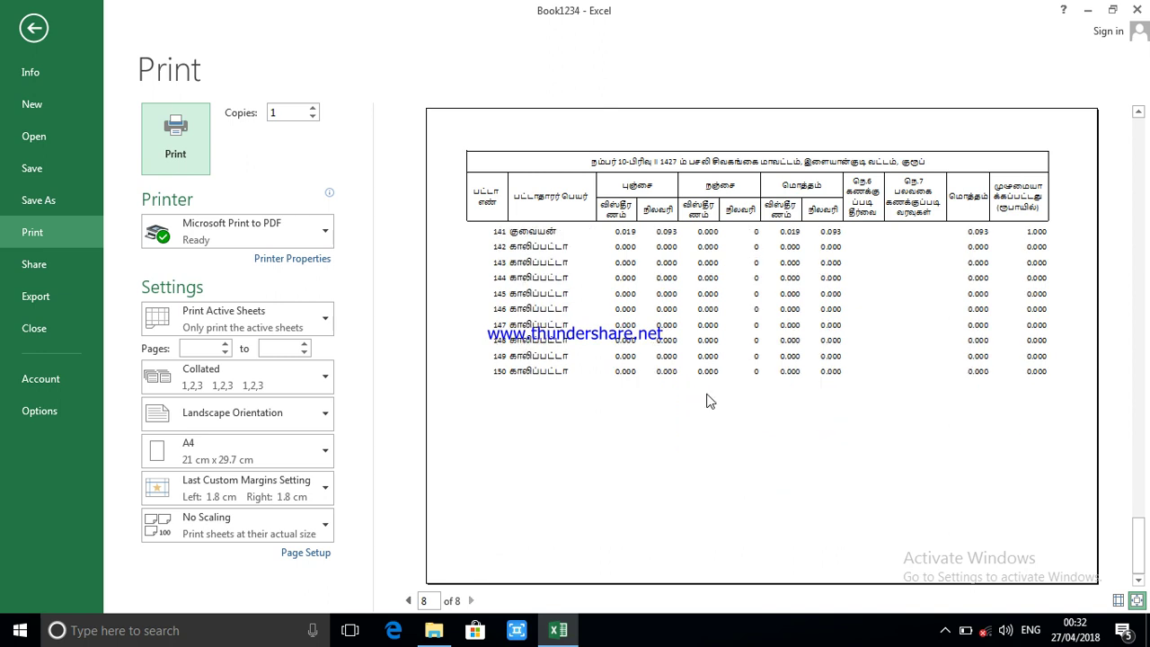
{"action": "scroll", "coordinate": [719, 376], "scroll_direction": "up", "scroll_amount": 1}
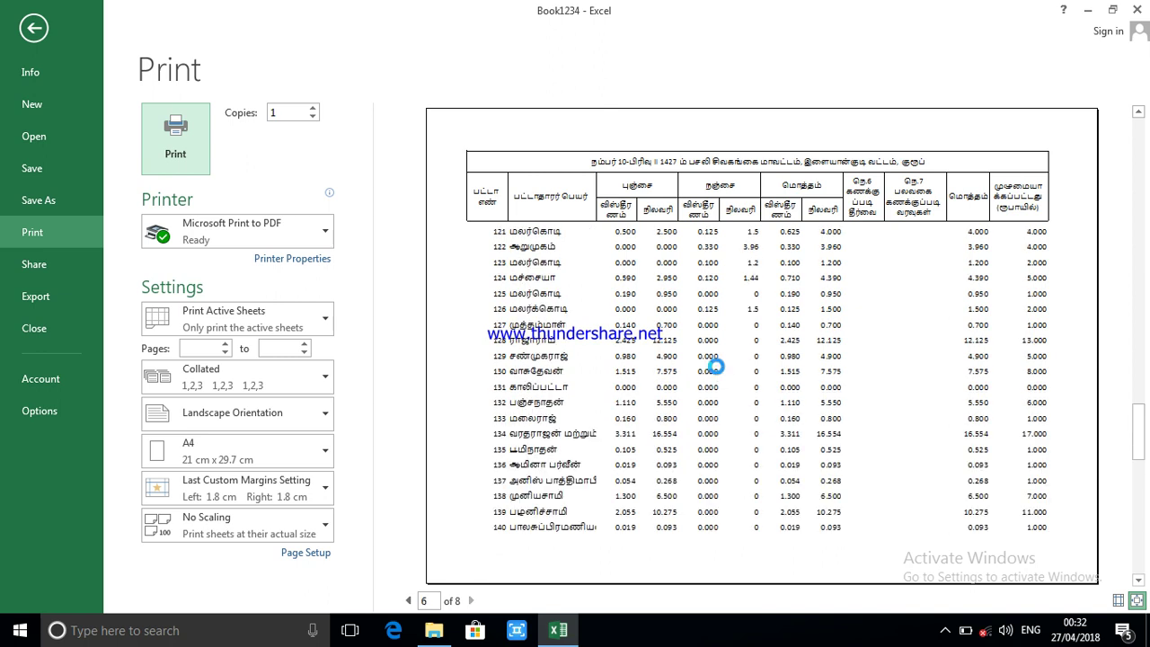
{"action": "scroll", "coordinate": [718, 375], "scroll_direction": "up", "scroll_amount": 1}
{"action": "scroll", "coordinate": [719, 376], "scroll_direction": "up", "scroll_amount": 1}
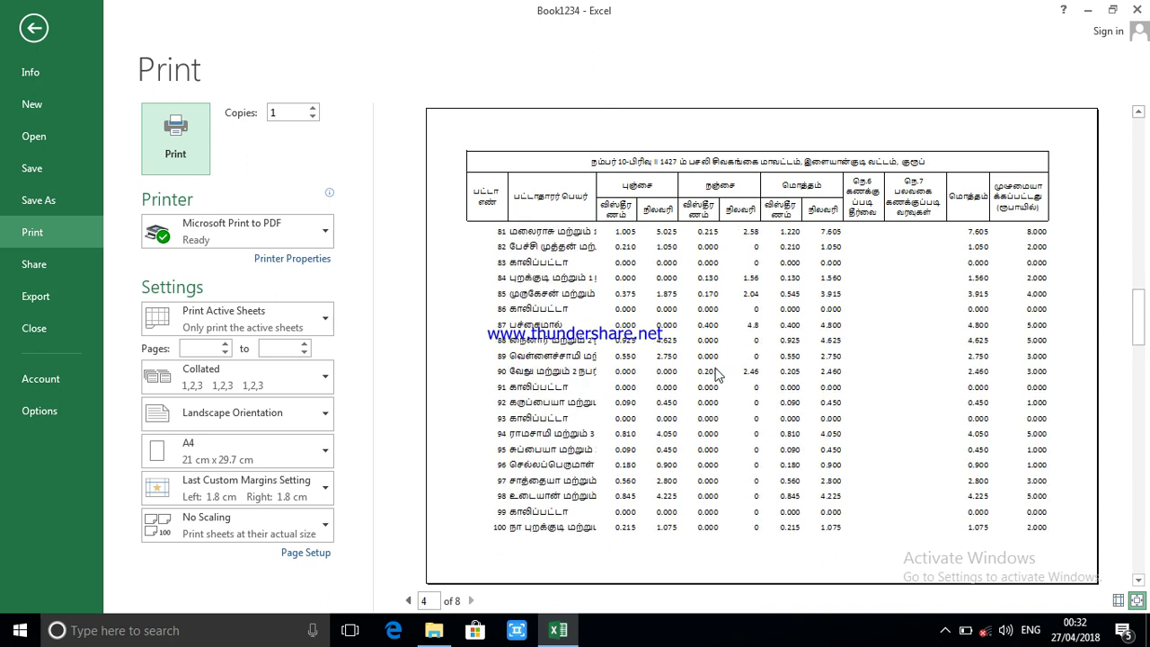
{"action": "scroll", "coordinate": [717, 375], "scroll_direction": "up", "scroll_amount": 1}
{"action": "scroll", "coordinate": [701, 375], "scroll_direction": "up", "scroll_amount": 1}
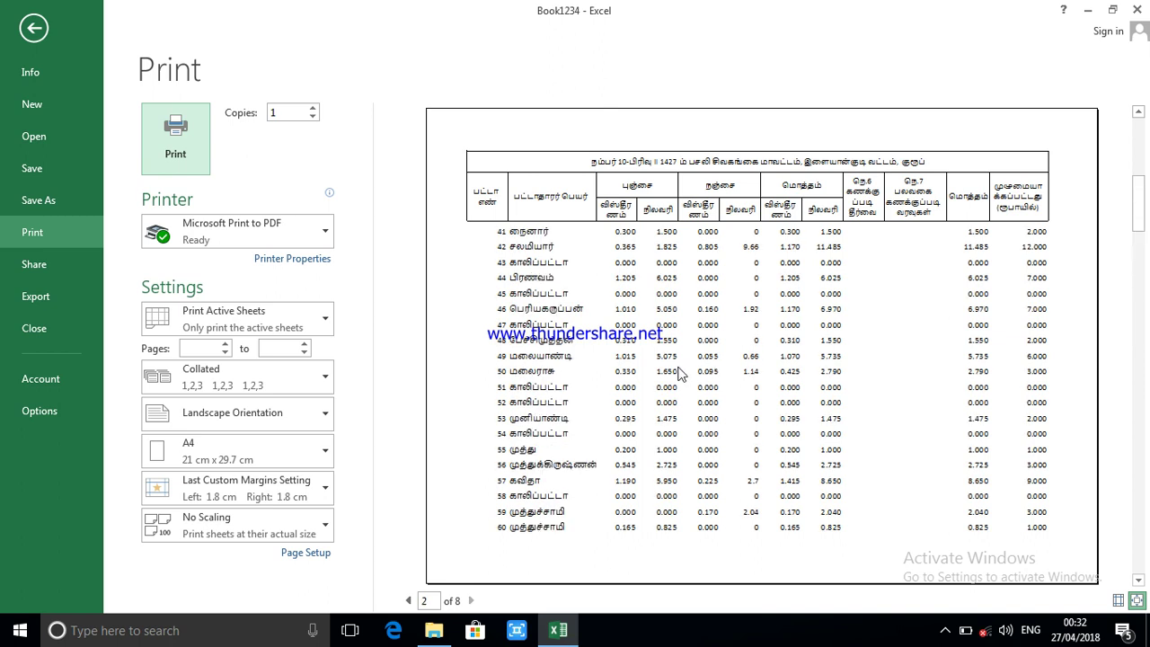
{"action": "scroll", "coordinate": [681, 373], "scroll_direction": "up", "scroll_amount": 1}
{"action": "scroll", "coordinate": [681, 373], "scroll_direction": "down", "scroll_amount": 1}
- Return to Sheet7 and inspect the dashed page break just below row 23
{"action": "left_click", "coordinate": [34, 28]}
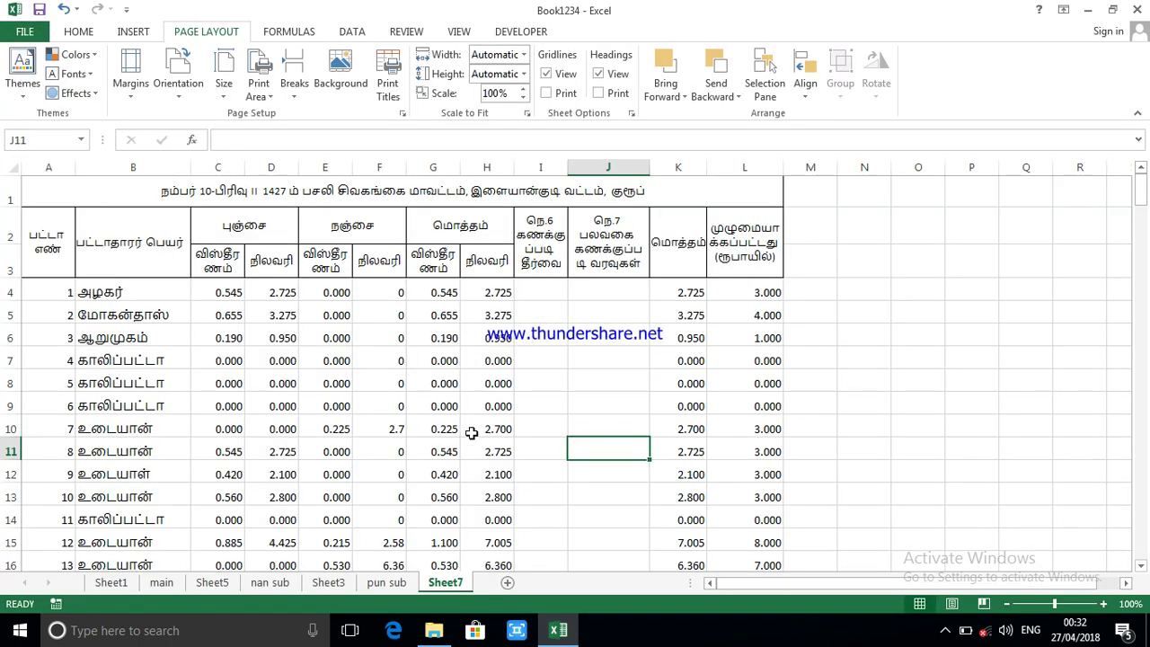
{"action": "scroll", "coordinate": [473, 437], "scroll_direction": "down", "scroll_amount": 2}
{"action": "scroll", "coordinate": [473, 437], "scroll_direction": "down", "scroll_amount": 2}
{"action": "scroll", "coordinate": [474, 434], "scroll_direction": "up", "scroll_amount": 3}
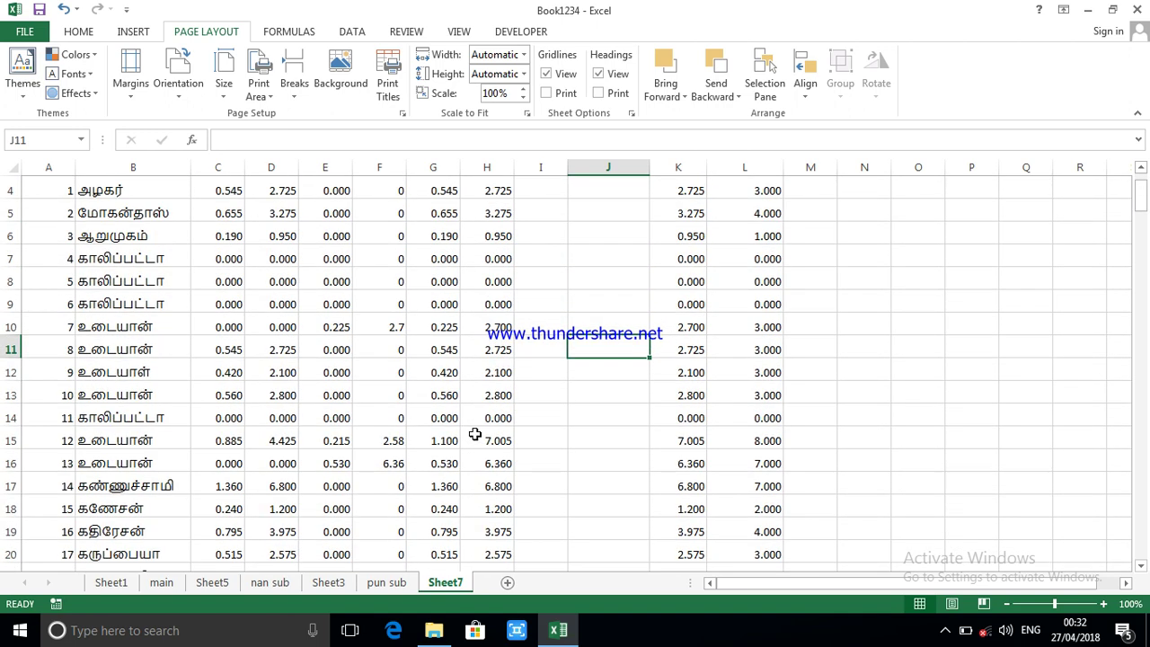
{"action": "scroll", "coordinate": [474, 434], "scroll_direction": "up", "scroll_amount": 1}
{"action": "scroll", "coordinate": [486, 429], "scroll_direction": "down", "scroll_amount": 9}
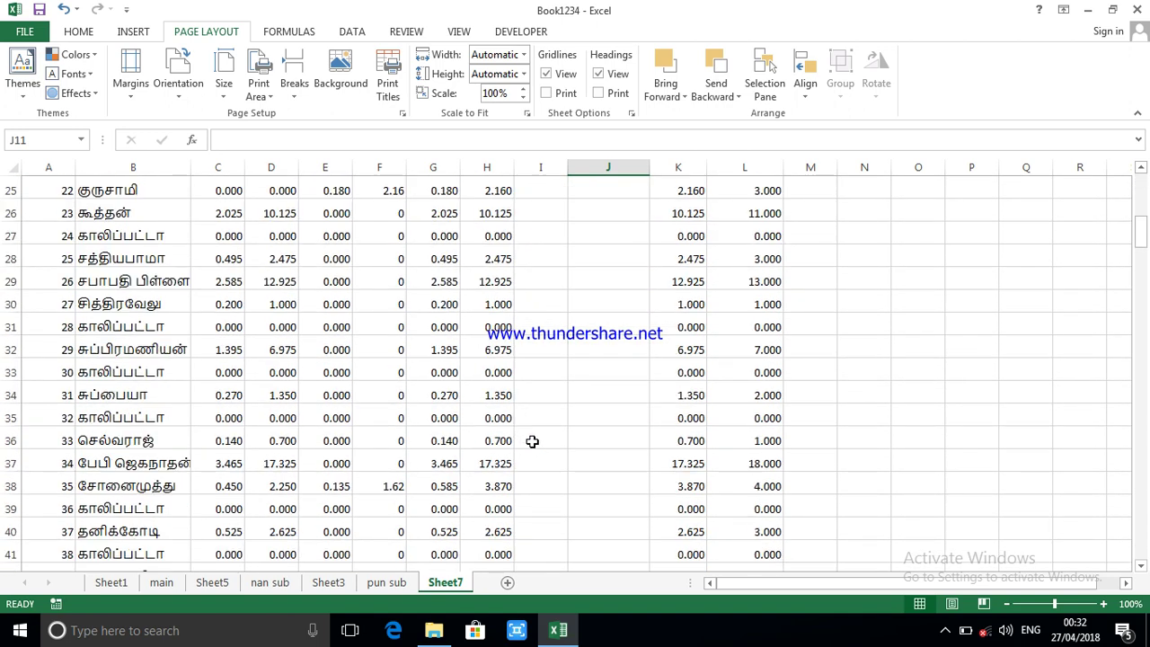
{"action": "scroll", "coordinate": [532, 441], "scroll_direction": "down", "scroll_amount": 1}
{"action": "scroll", "coordinate": [532, 441], "scroll_direction": "up", "scroll_amount": 10}
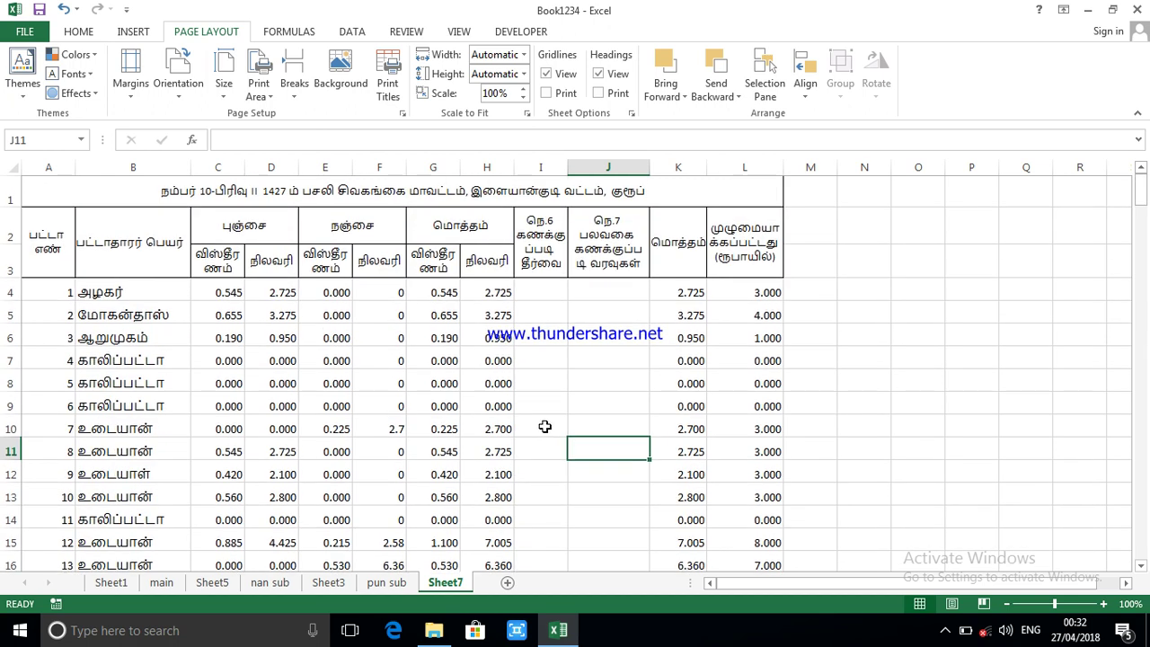
{"action": "scroll", "coordinate": [490, 430], "scroll_direction": "down", "scroll_amount": 8}
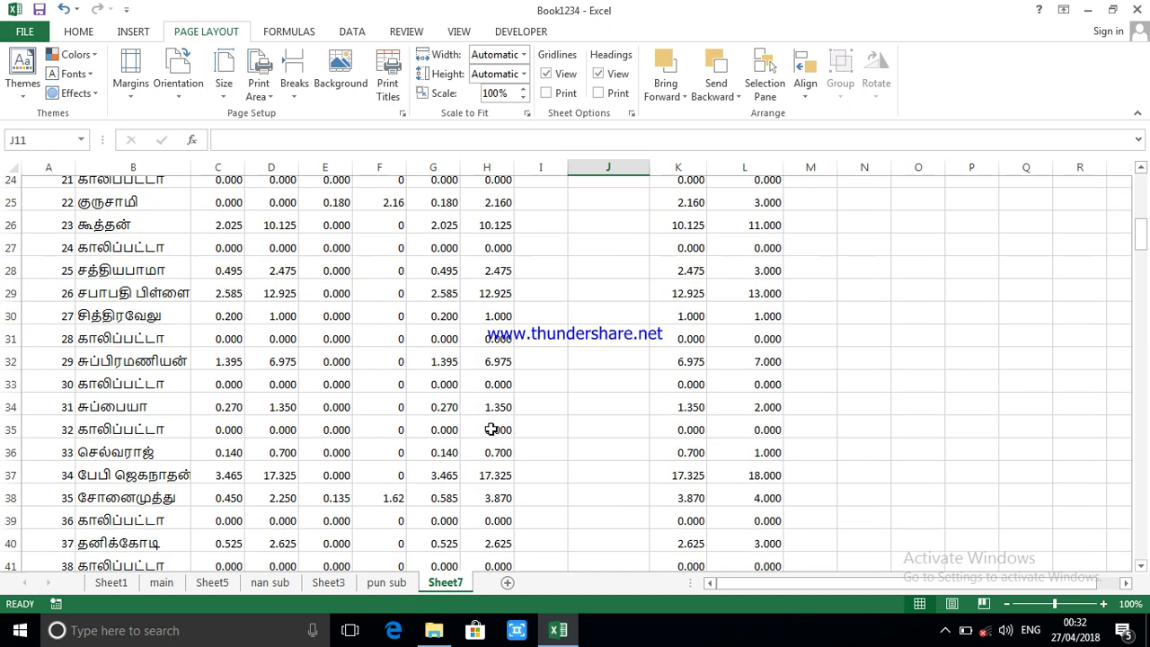
{"action": "scroll", "coordinate": [491, 430], "scroll_direction": "down", "scroll_amount": 7}
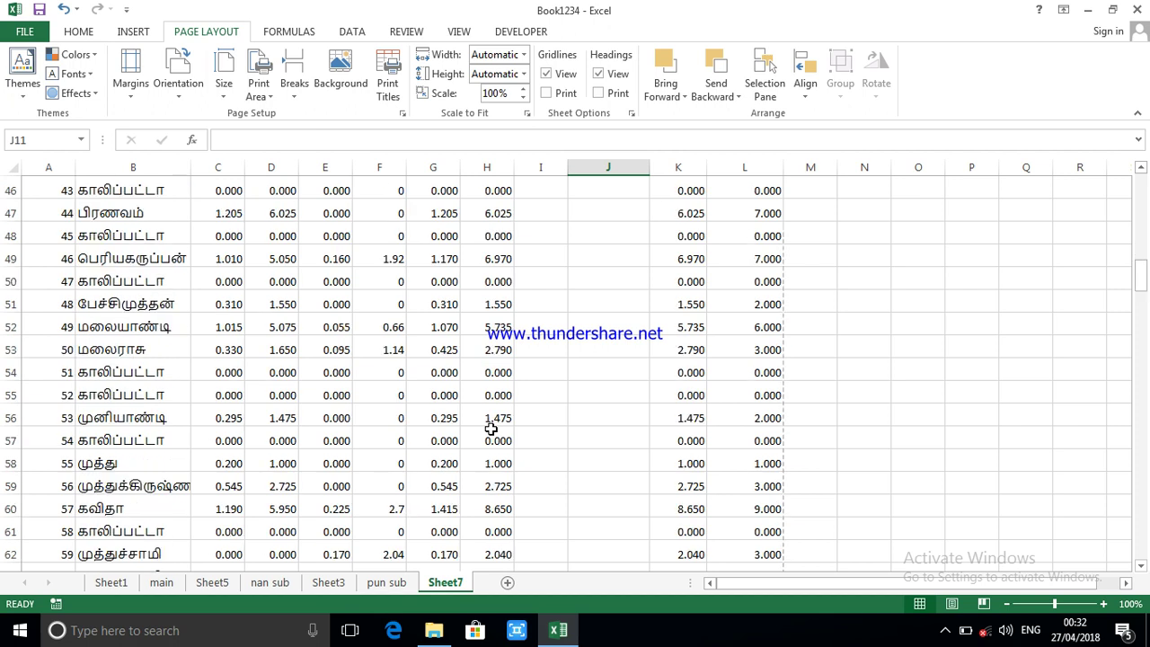
{"action": "scroll", "coordinate": [491, 429], "scroll_direction": "down", "scroll_amount": 3}
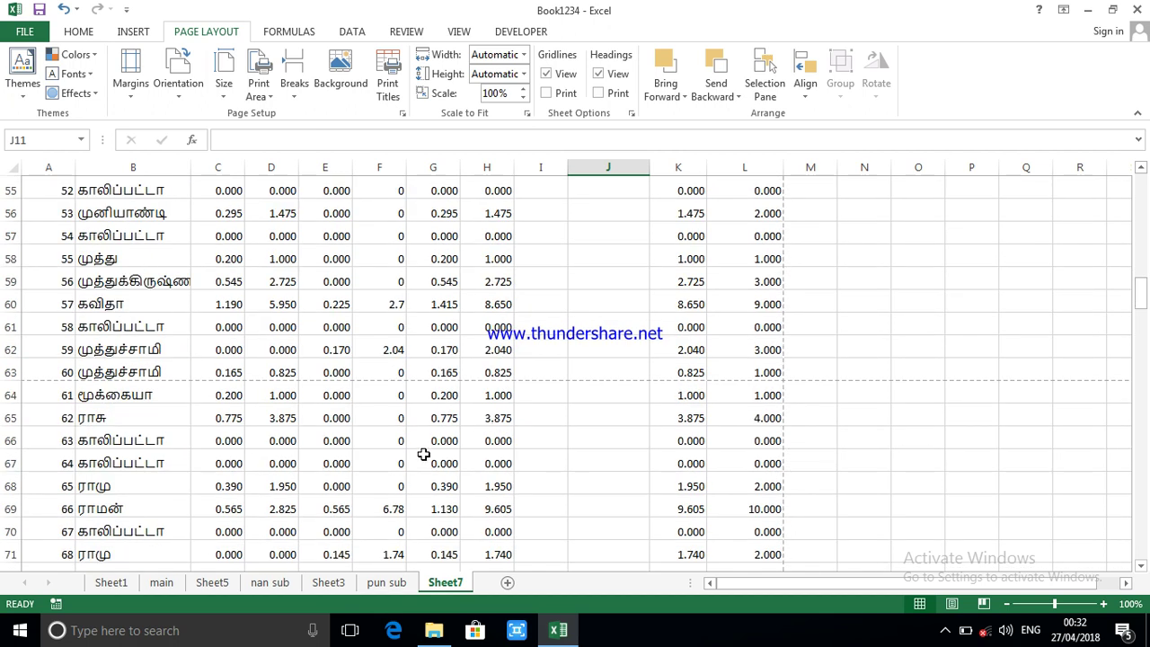
{"action": "scroll", "coordinate": [126, 375], "scroll_direction": "up", "scroll_amount": 4}
{"action": "scroll", "coordinate": [133, 371], "scroll_direction": "up", "scroll_amount": 2}
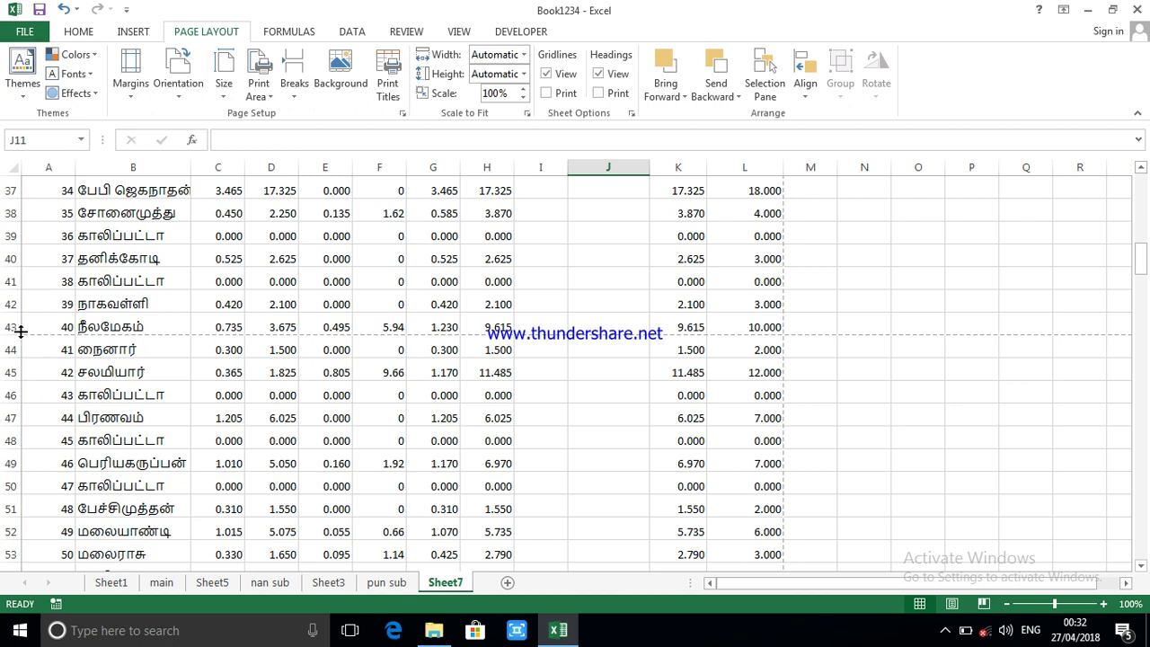
{"action": "scroll", "coordinate": [154, 334], "scroll_direction": "up", "scroll_amount": 9}
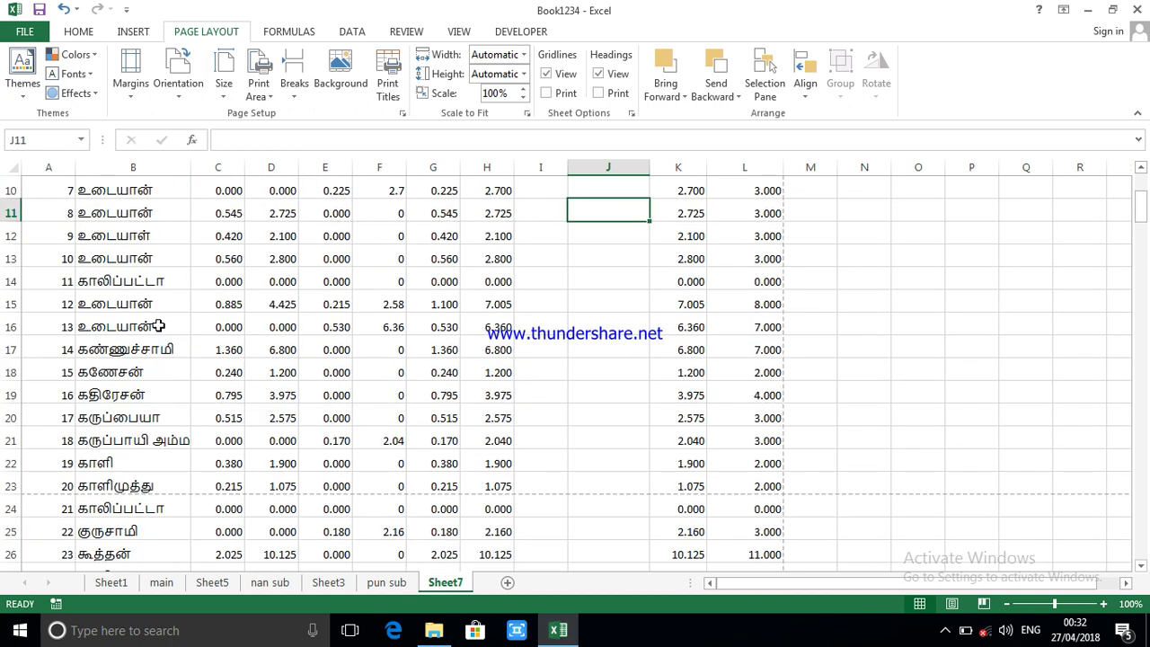
{"action": "scroll", "coordinate": [156, 332], "scroll_direction": "down", "scroll_amount": 2}
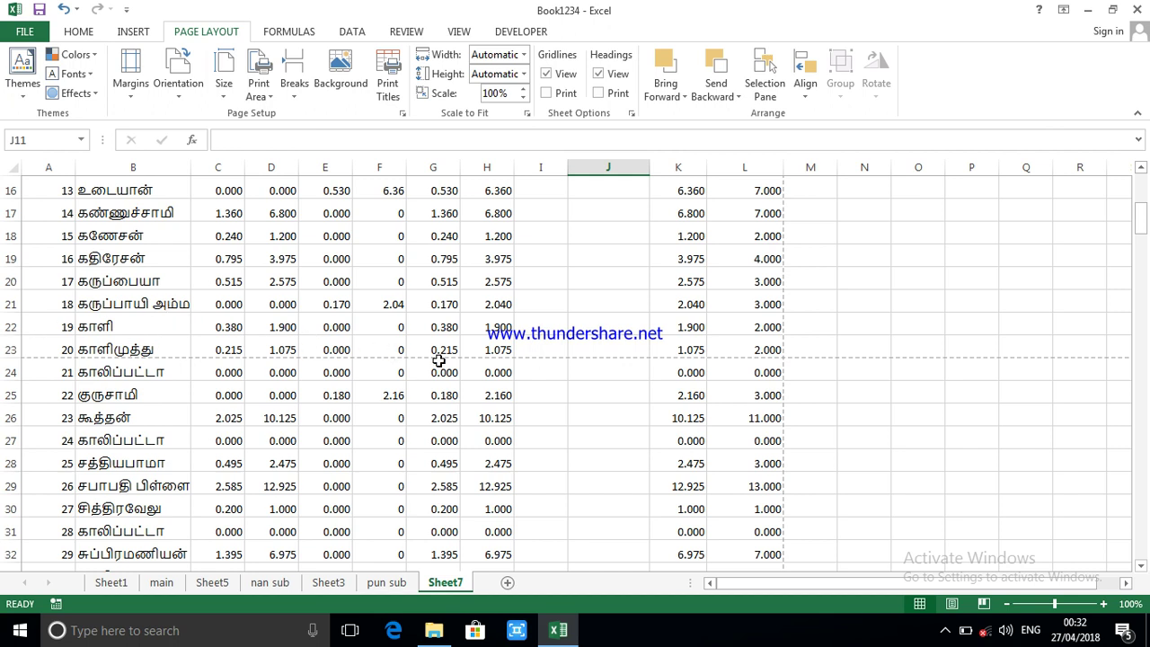
- Insert a blank row 23 above patta 20, pushing it to row 24
{"action": "left_click", "coordinate": [7, 347]}
{"action": "right_click", "coordinate": [9, 346]}
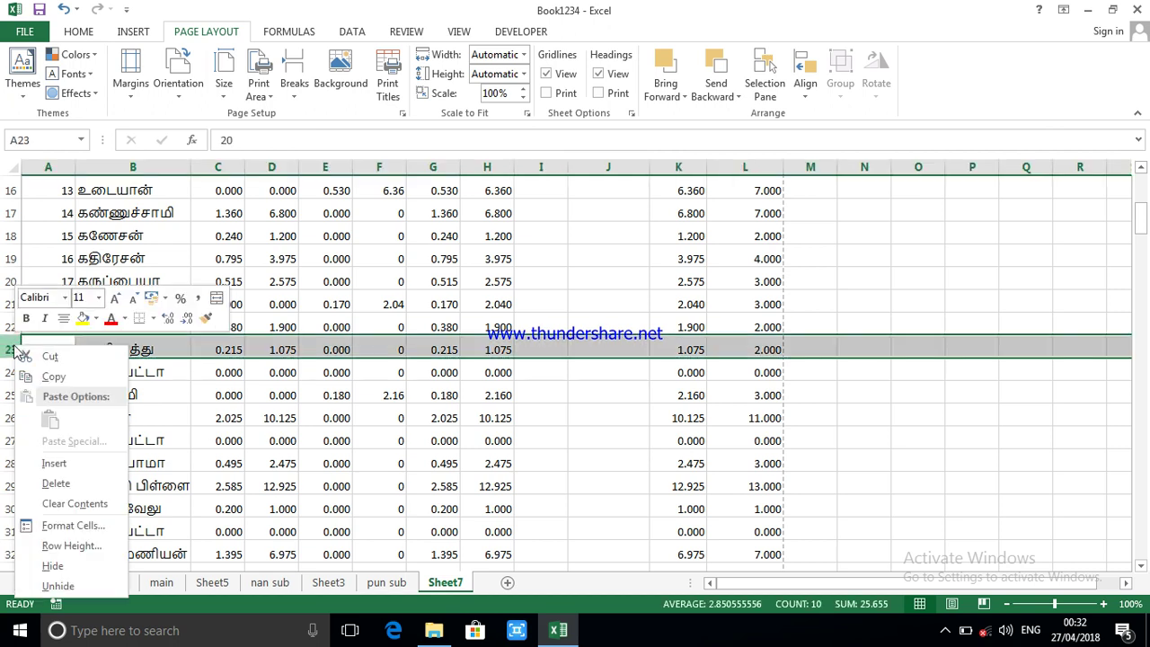
{"action": "left_click", "coordinate": [54, 463]}
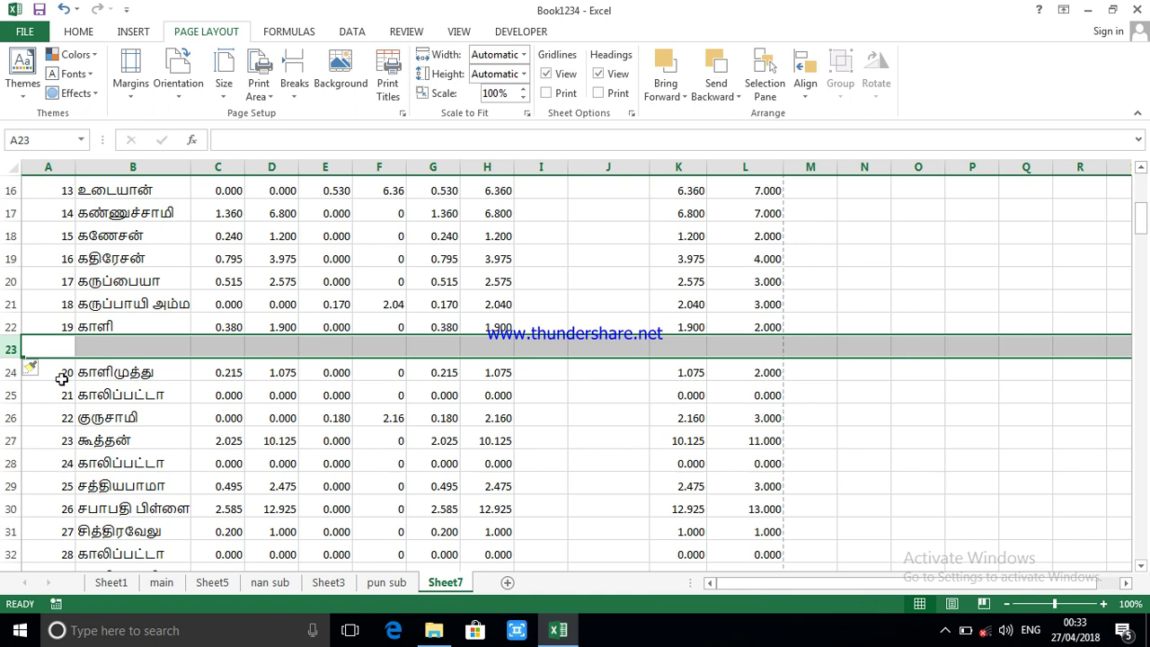
{"action": "left_click", "coordinate": [61, 349]}
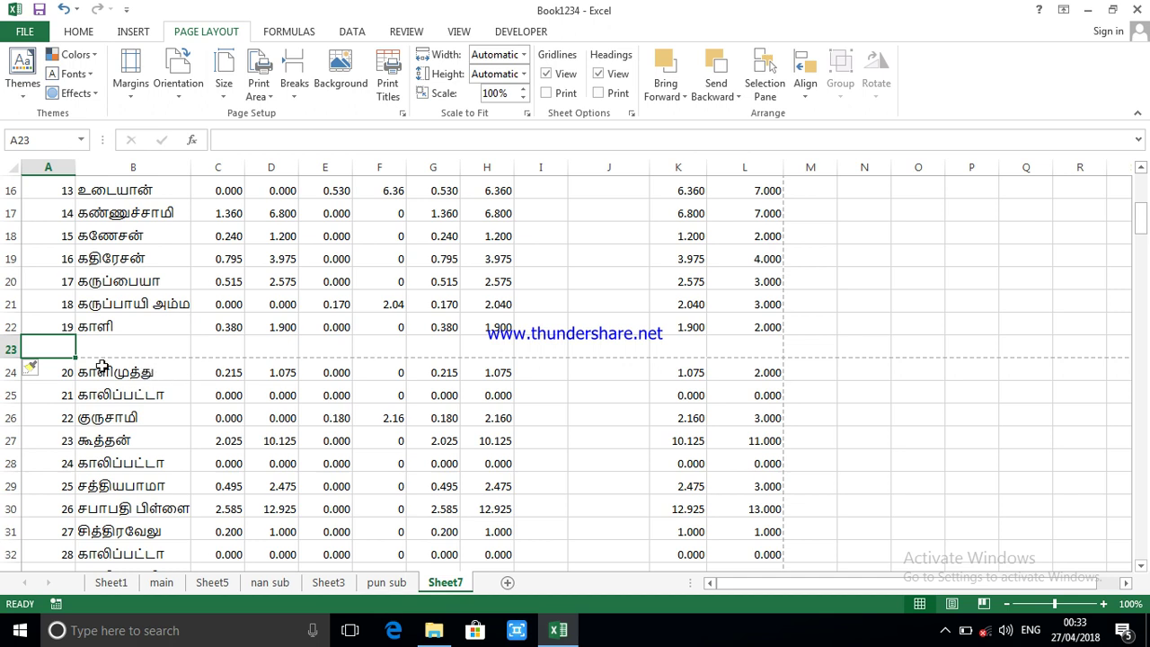
{"action": "left_click", "coordinate": [226, 350]}
{"action": "scroll", "coordinate": [226, 353], "scroll_direction": "up", "scroll_amount": 4}
{"action": "scroll", "coordinate": [226, 353], "scroll_direction": "up", "scroll_amount": 2}
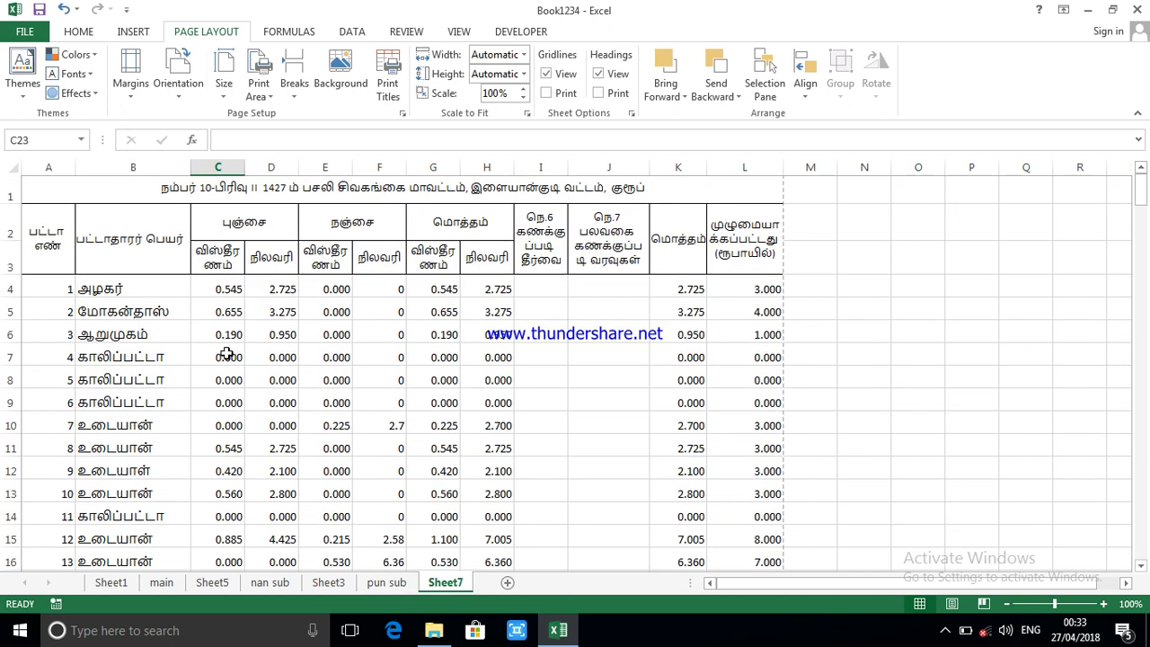
- AutoSum column C's first-page values into C23 as =SUM(C4:C22)
{"action": "left_click_drag", "start_coordinate": [217, 291], "coordinate": [226, 527]}
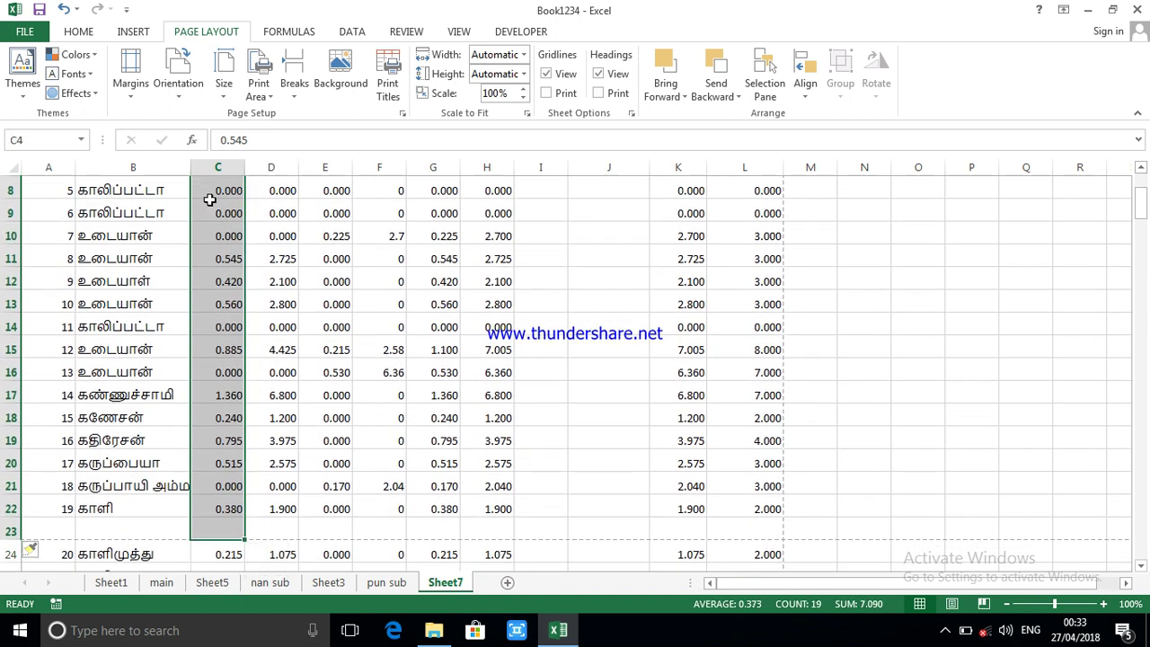
{"action": "left_click", "coordinate": [77, 34]}
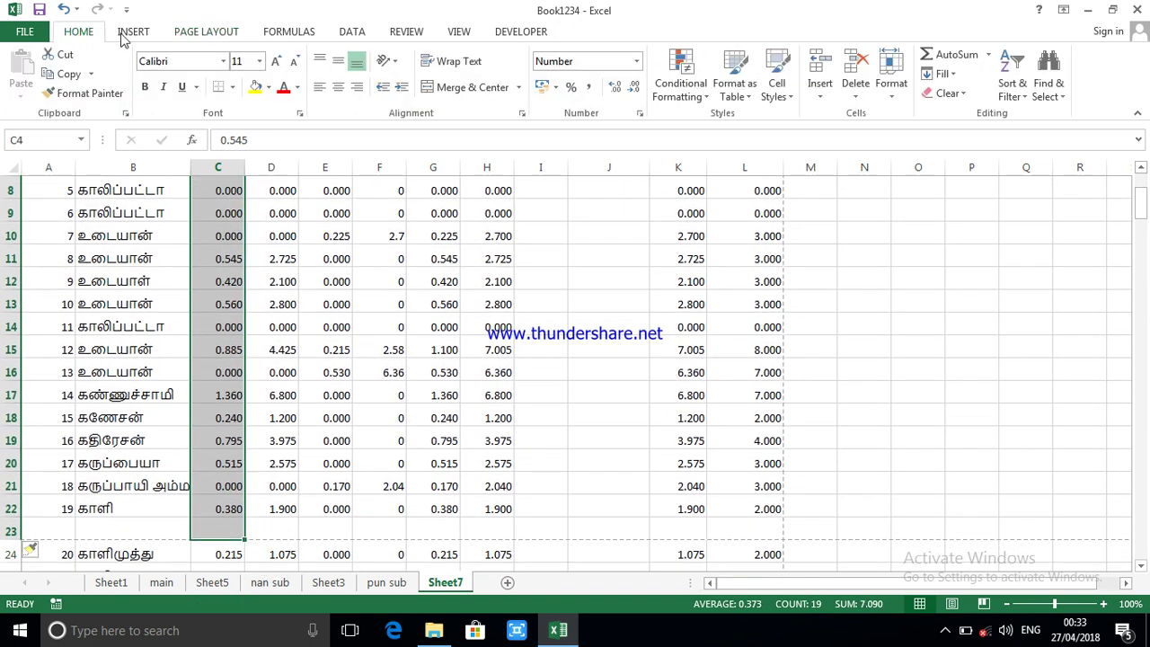
{"action": "left_click", "coordinate": [953, 54]}
{"action": "scroll", "coordinate": [469, 368], "scroll_direction": "down", "scroll_amount": 3}
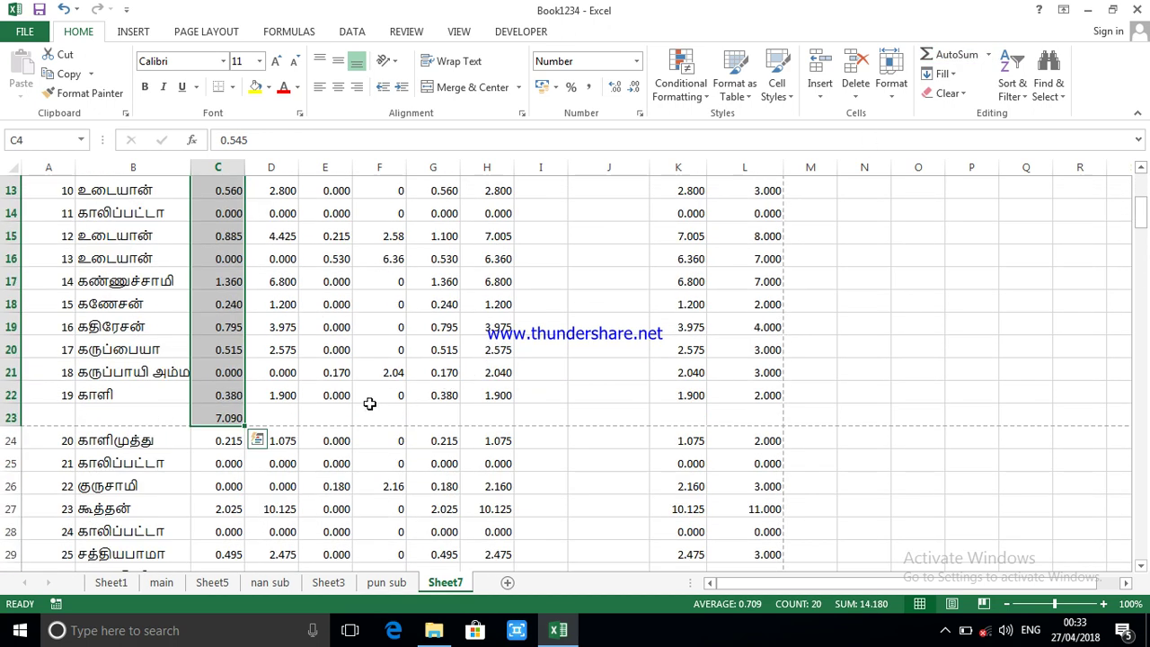
- Fill the C23 SUM formula across to L23, giving subtotals 7.090 through 56.000
{"action": "left_click", "coordinate": [230, 418]}
{"action": "left_click_drag", "start_coordinate": [243, 425], "coordinate": [774, 415]}
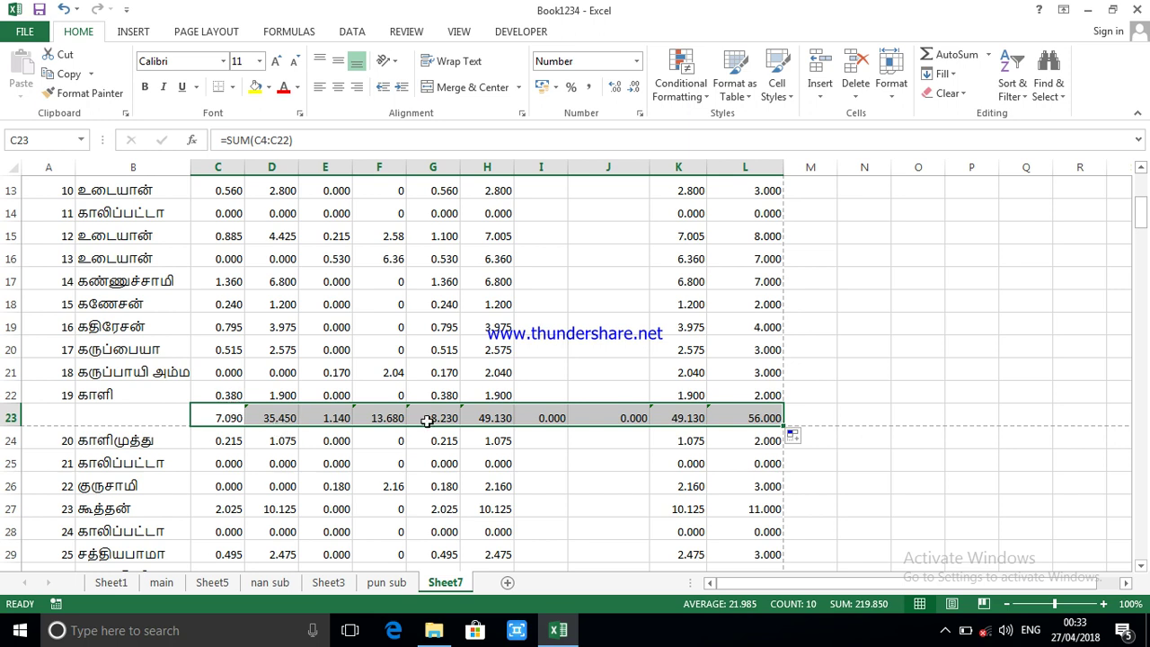
{"action": "scroll", "coordinate": [742, 413], "scroll_direction": "up", "scroll_amount": 4}
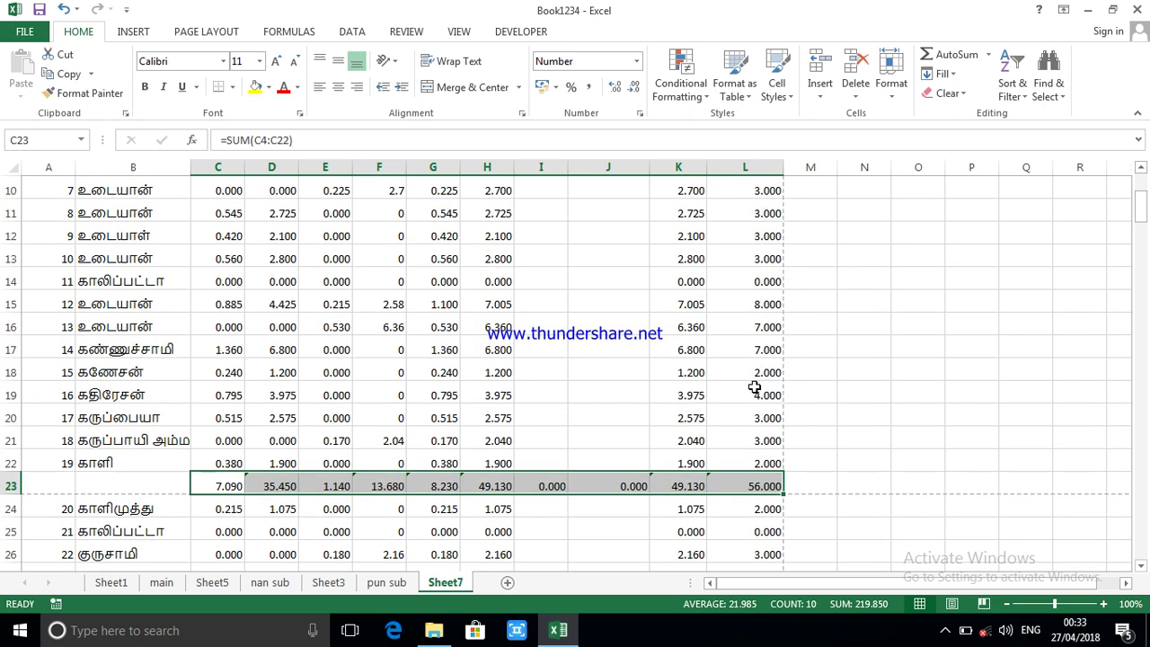
{"action": "scroll", "coordinate": [748, 395], "scroll_direction": "down", "scroll_amount": 5}
{"action": "scroll", "coordinate": [748, 396], "scroll_direction": "down", "scroll_amount": 2}
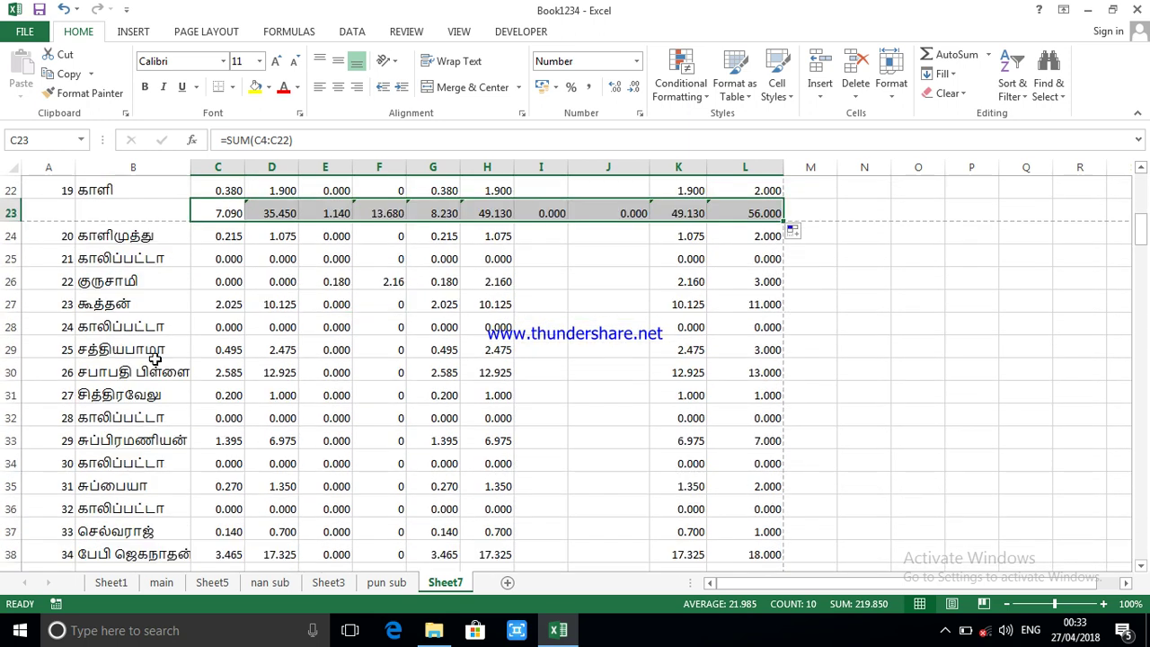
- Enter the Tamil label 'பக்க எண் 1' in B23 for the first page's subtotals
{"action": "left_click", "coordinate": [114, 210]}
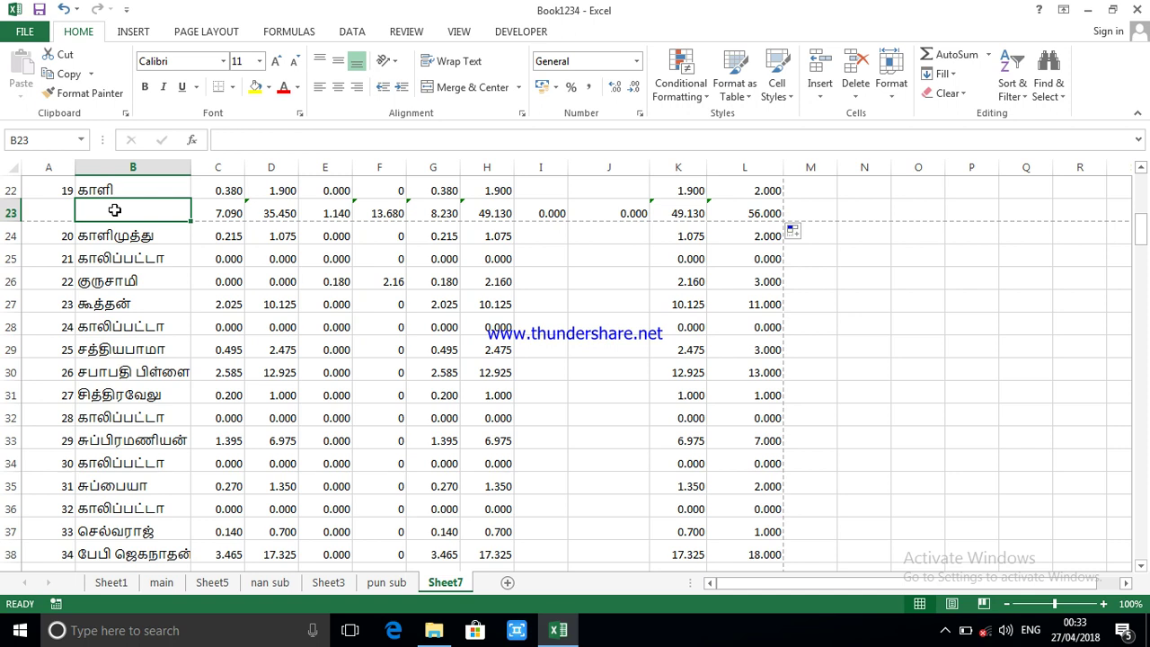
{"action": "key", "text": "alt+2"}
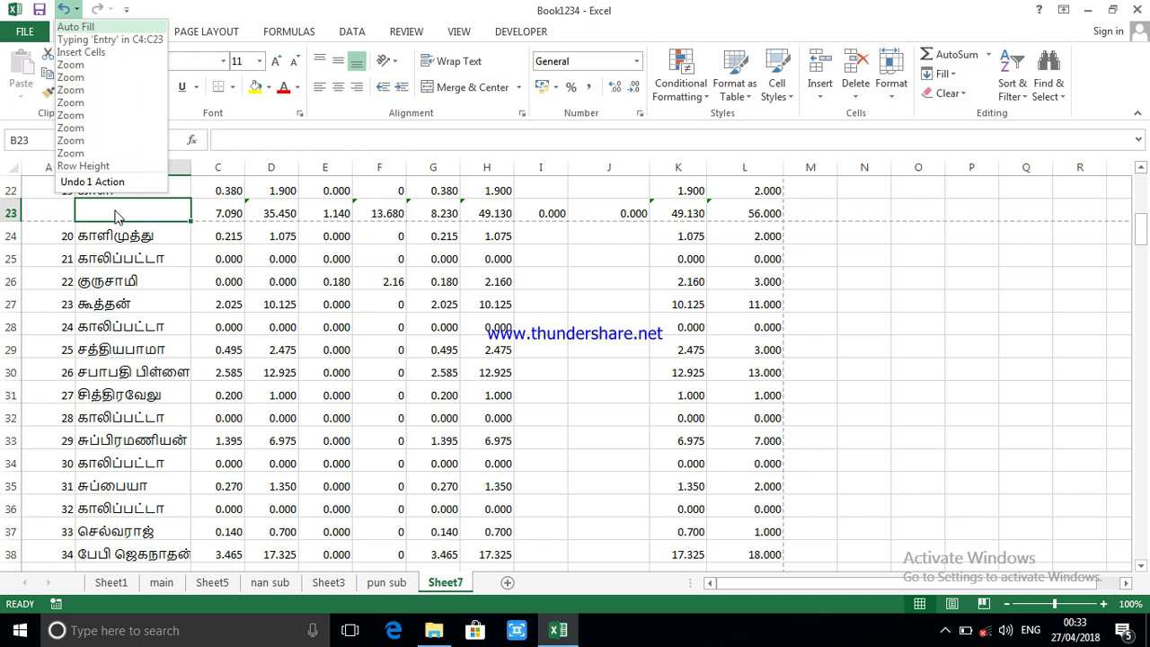
{"action": "left_click", "coordinate": [1033, 383]}
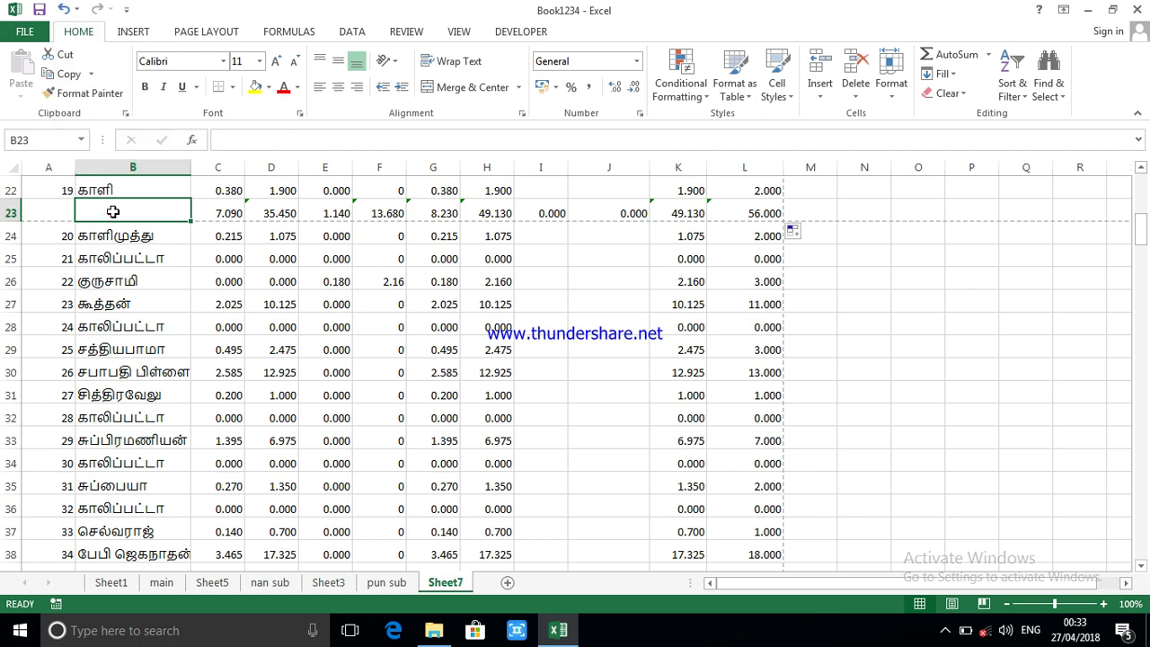
{"action": "type", "text": "ப்க்க்"}
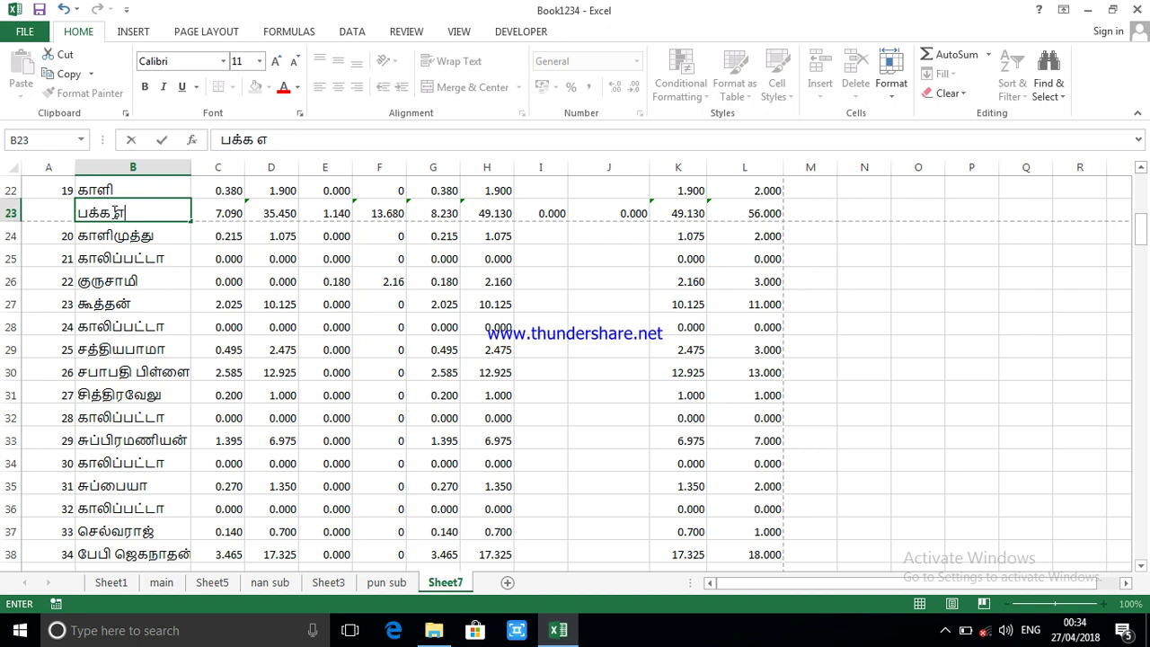
{"action": "type", "text": " எண் 1"}
{"action": "left_click_drag", "start_coordinate": [790, 325], "coordinate": [839, 330]}
{"action": "scroll", "coordinate": [496, 369], "scroll_direction": "down", "scroll_amount": 2}
{"action": "scroll", "coordinate": [496, 369], "scroll_direction": "up", "scroll_amount": 4}
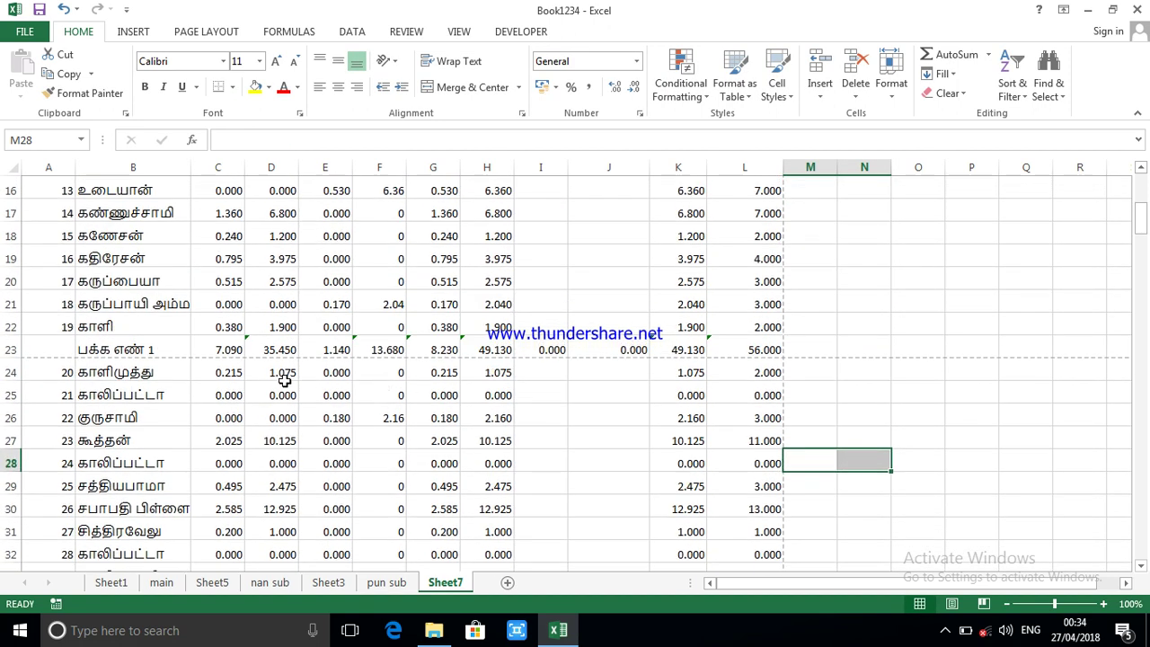
{"action": "scroll", "coordinate": [244, 411], "scroll_direction": "down", "scroll_amount": 7}
{"action": "scroll", "coordinate": [251, 408], "scroll_direction": "up", "scroll_amount": 1}
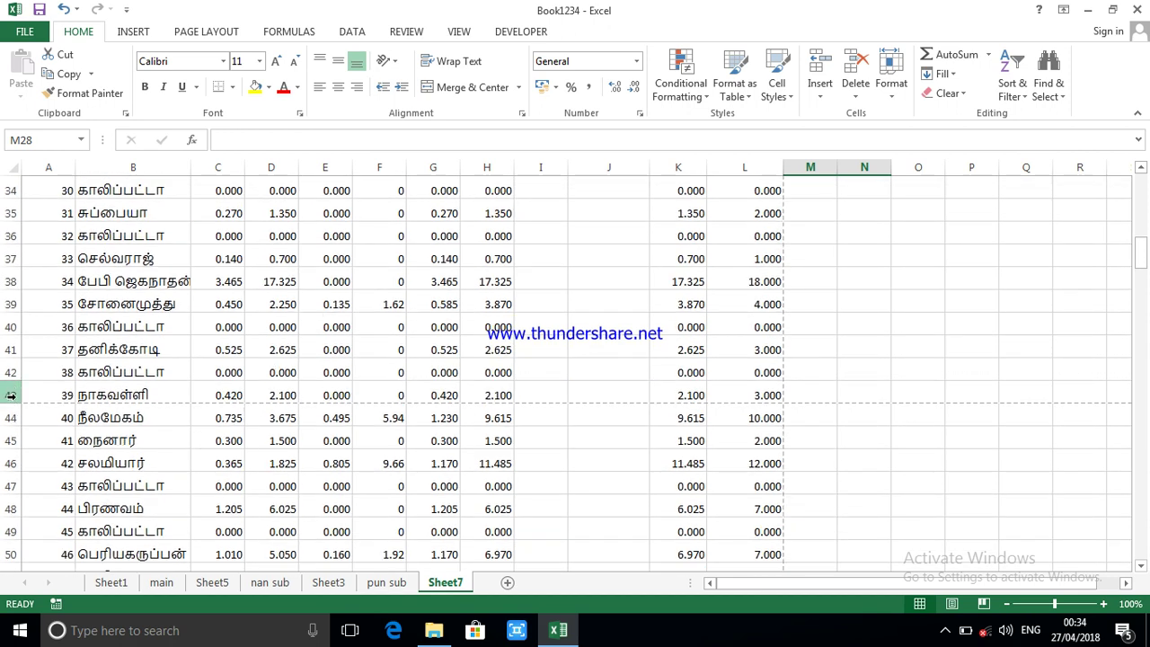
- Insert a blank row 43 above entry 39 for the second page's subtotal
{"action": "left_click", "coordinate": [10, 396]}
{"action": "right_click", "coordinate": [10, 395]}
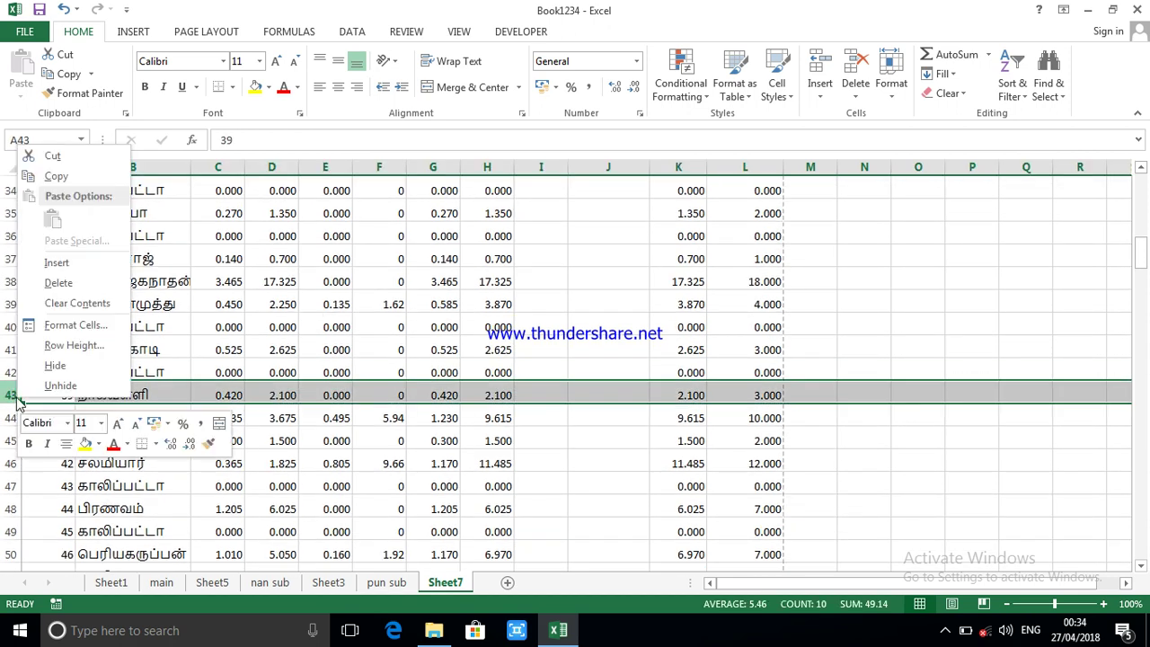
{"action": "left_click", "coordinate": [77, 266]}
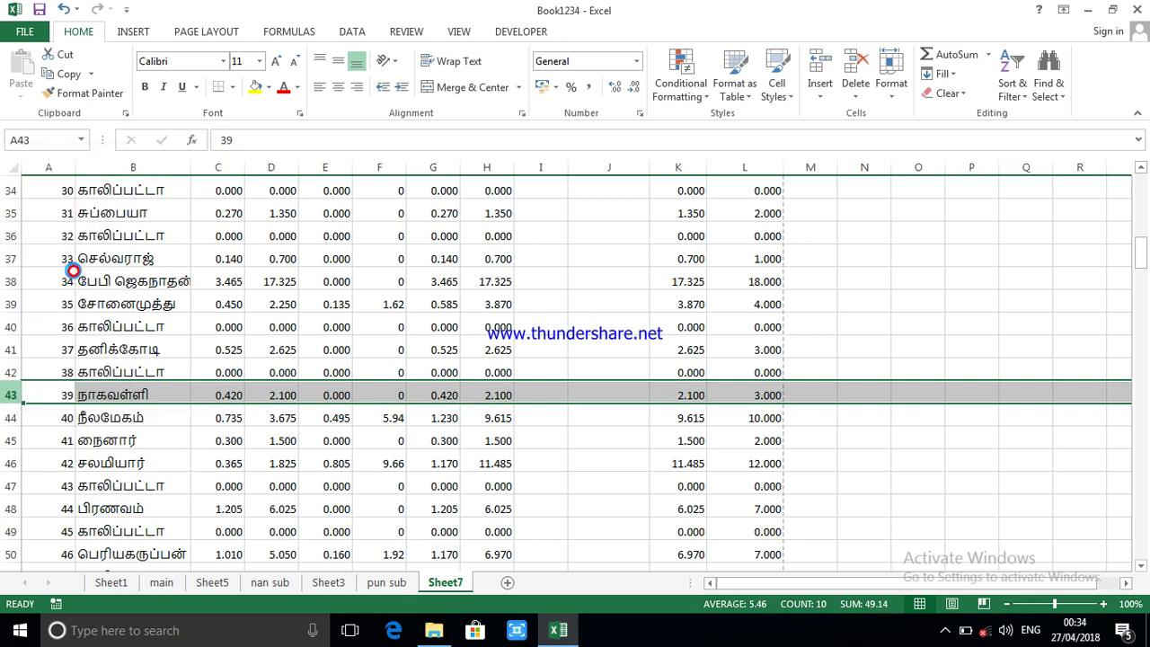
{"action": "scroll", "coordinate": [226, 374], "scroll_direction": "up", "scroll_amount": 8}
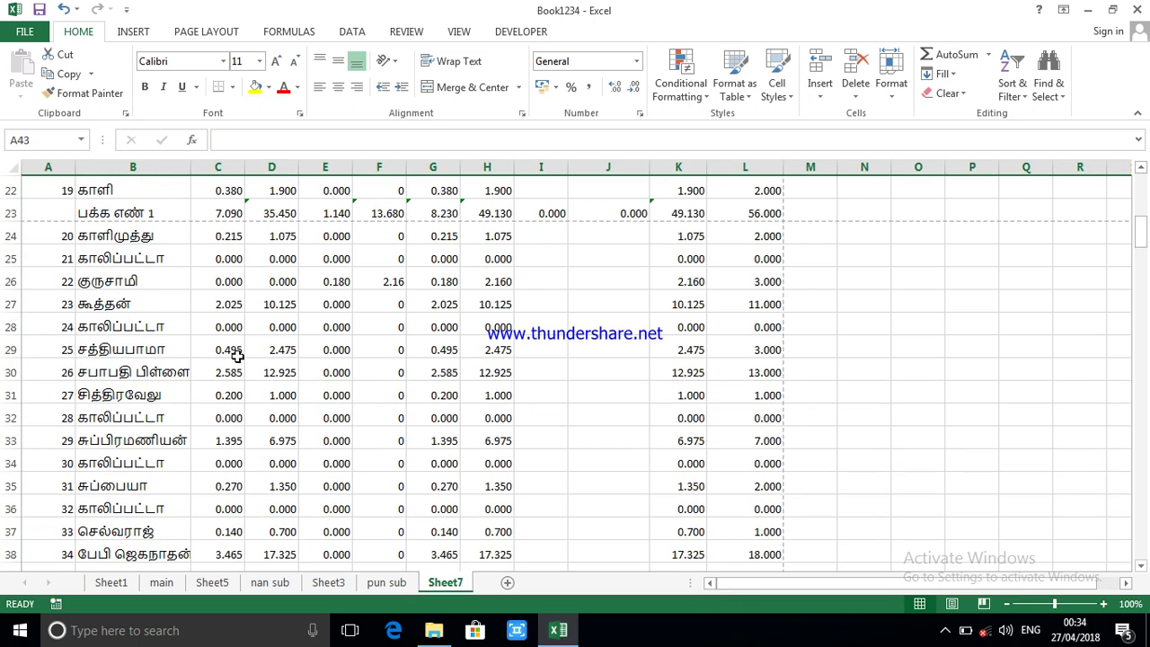
{"action": "scroll", "coordinate": [230, 311], "scroll_direction": "down", "scroll_amount": 1}
{"action": "scroll", "coordinate": [230, 311], "scroll_direction": "up", "scroll_amount": 2}
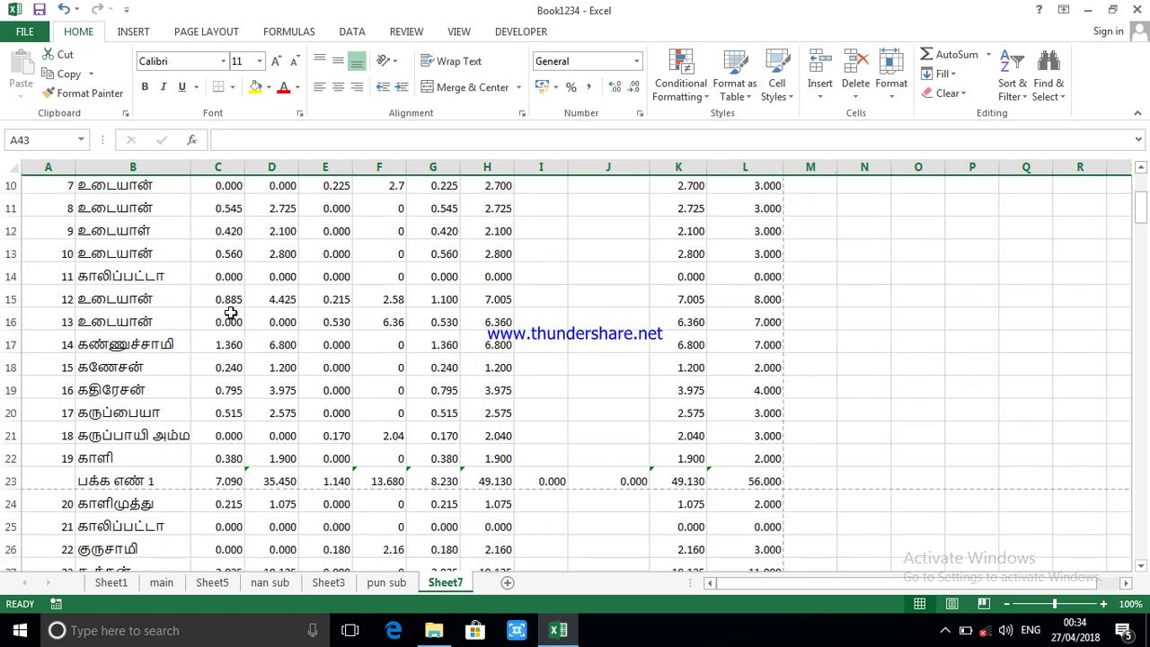
{"action": "scroll", "coordinate": [231, 311], "scroll_direction": "down", "scroll_amount": 2}
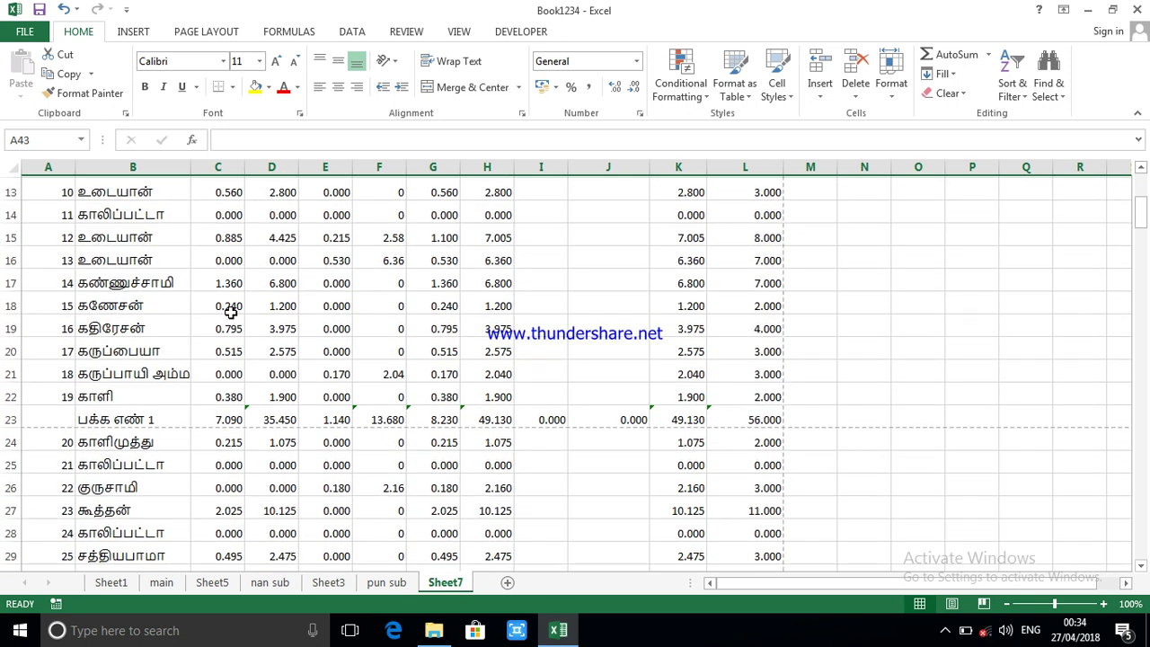
- Sum C24:C42 into C43 with AutoSum and fill it across to L43 (11.765 to 68.000)
{"action": "left_click_drag", "start_coordinate": [232, 438], "coordinate": [223, 530]}
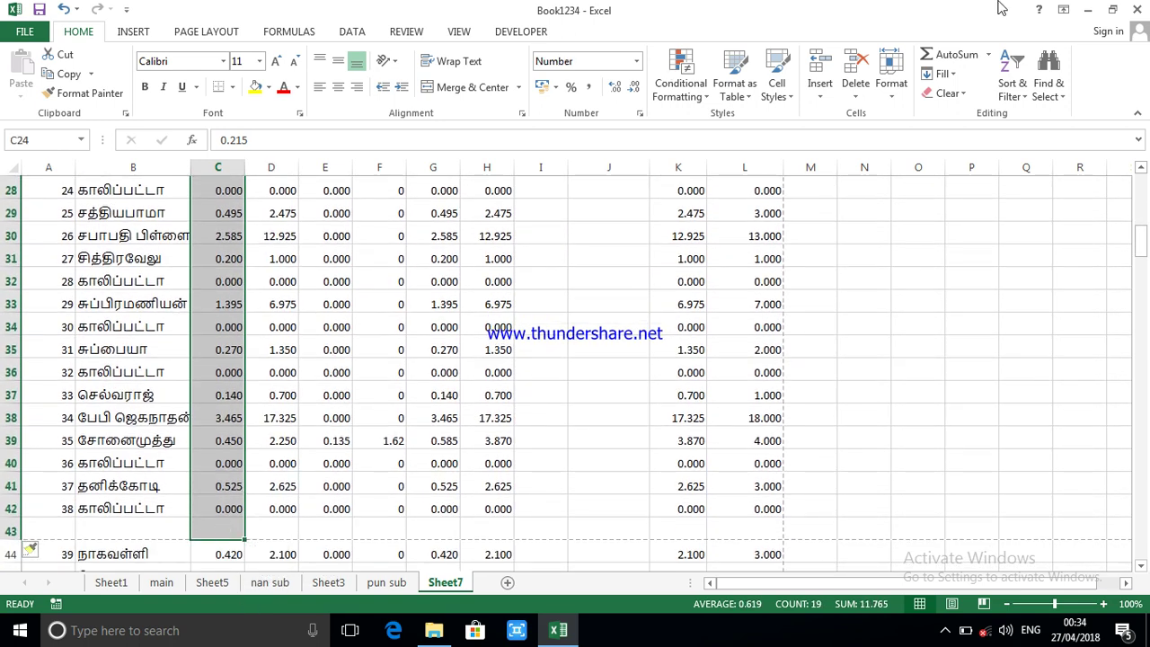
{"action": "left_click", "coordinate": [957, 54]}
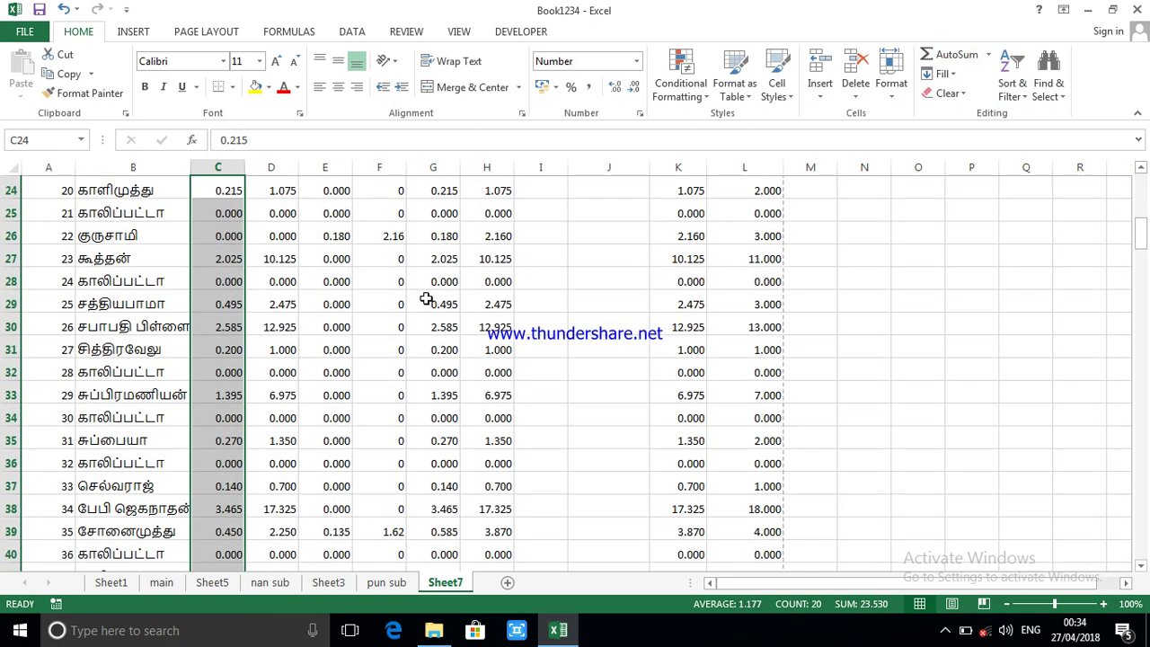
{"action": "scroll", "coordinate": [424, 301], "scroll_direction": "down", "scroll_amount": 3}
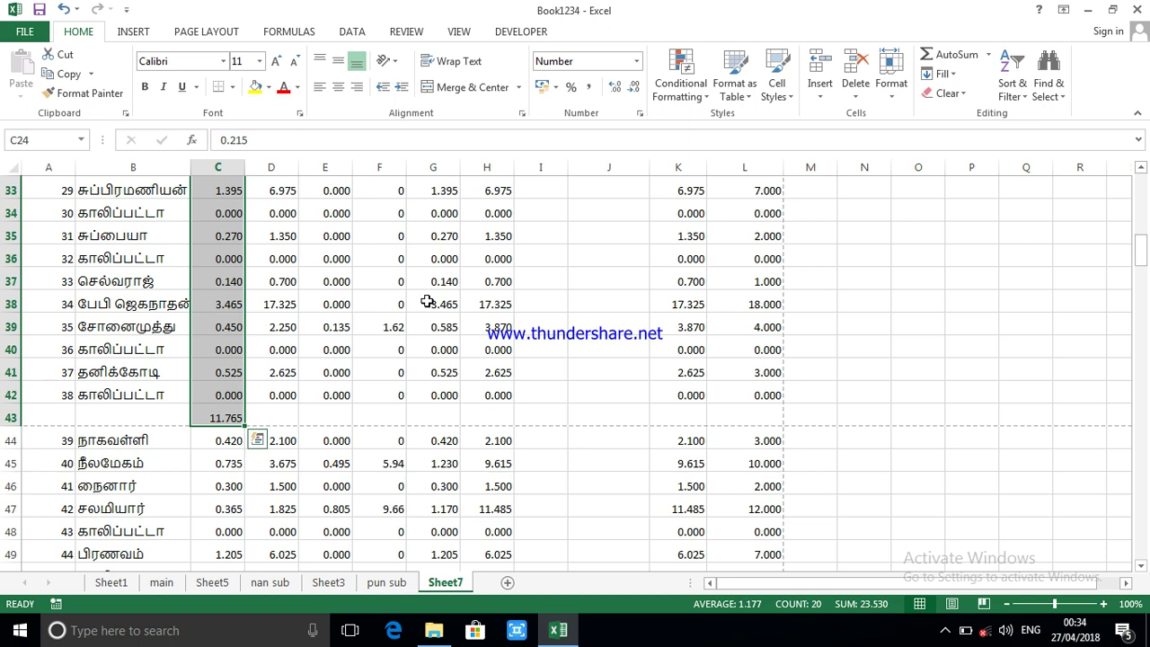
{"action": "left_click", "coordinate": [235, 418]}
{"action": "left_click_drag", "start_coordinate": [244, 426], "coordinate": [784, 417]}
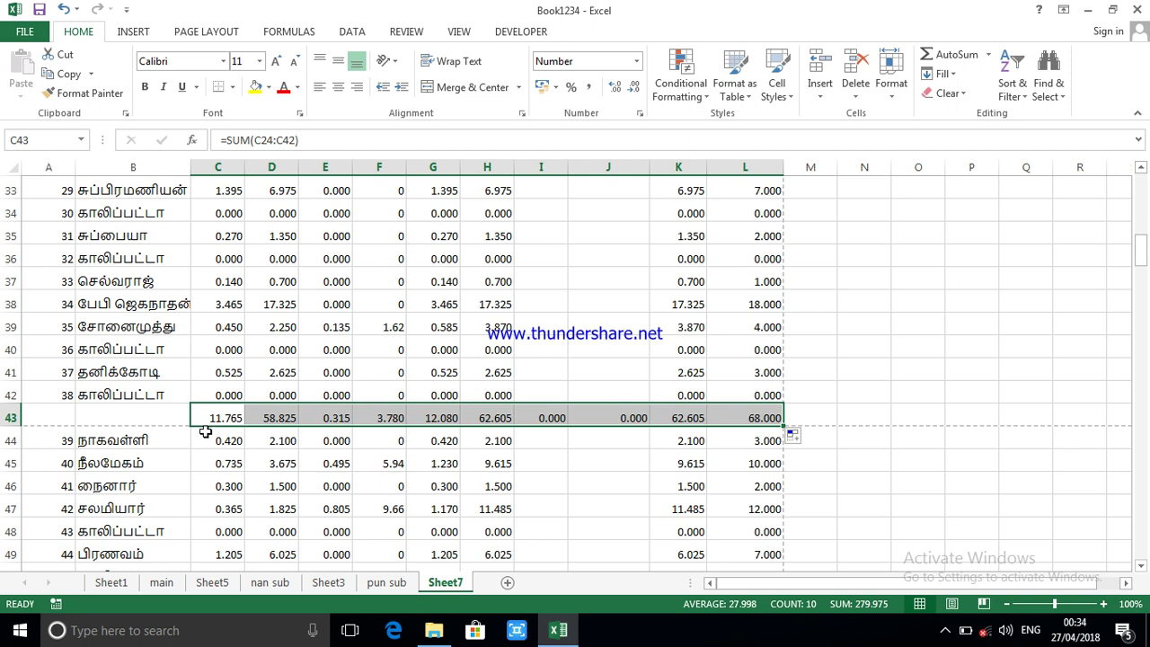
- Label B43 'பக்க எண் 2', rejecting the AutoComplete suggestion 'எண் 1'
{"action": "left_click", "coordinate": [143, 416]}
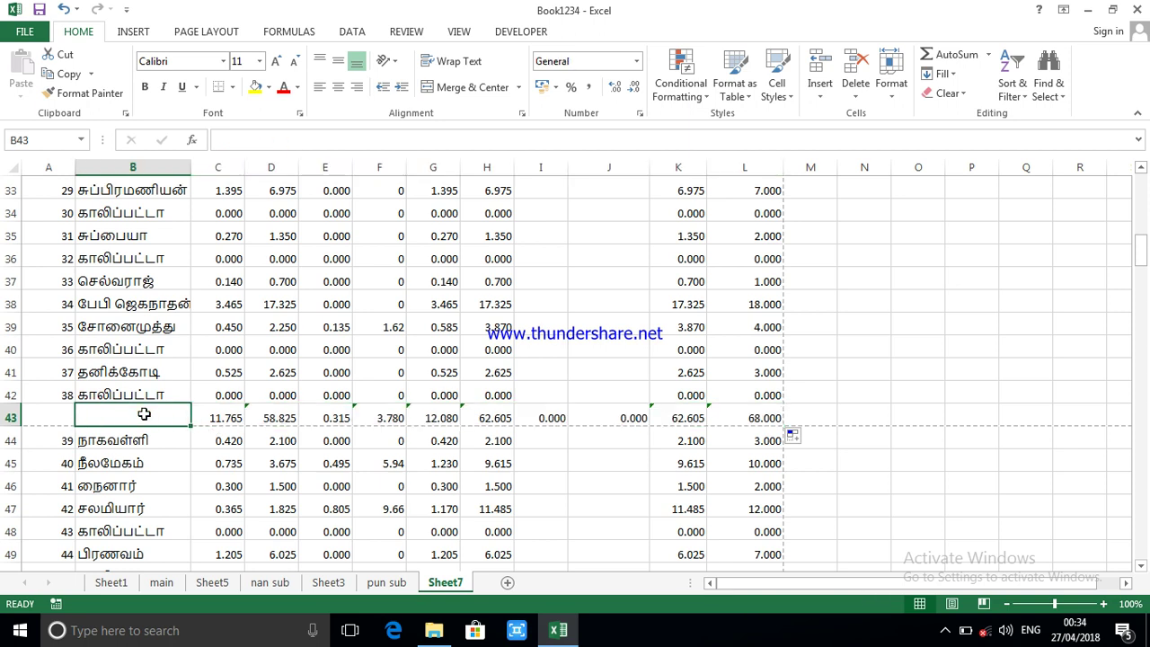
{"action": "type", "text": "ப"}
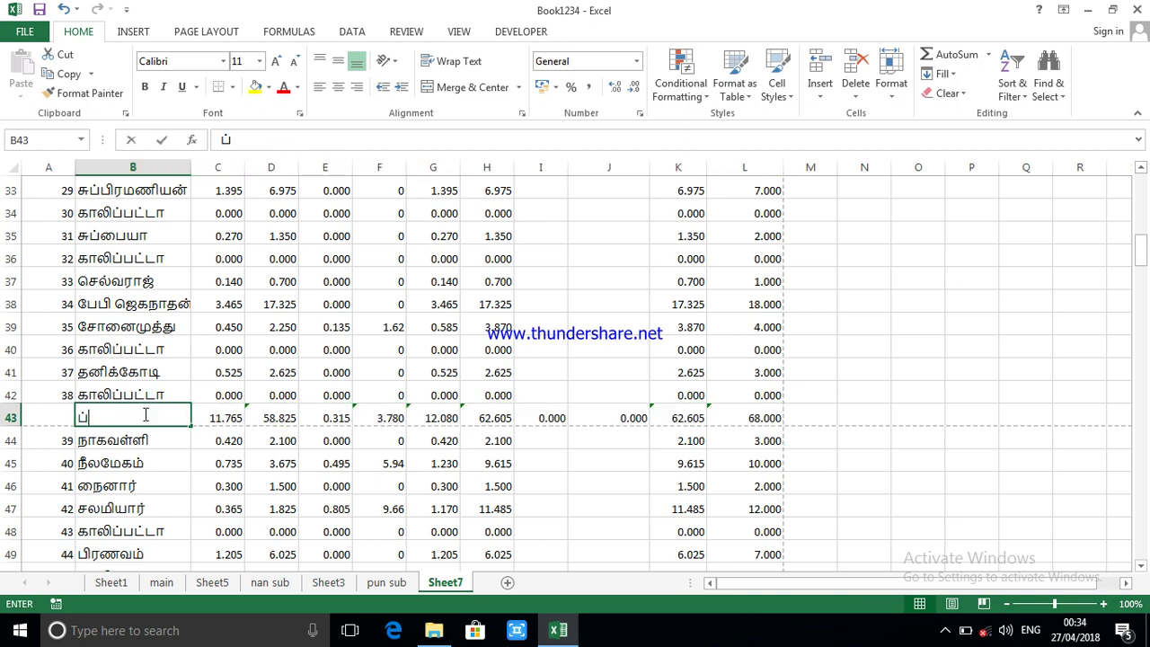
{"action": "type", "text": "க்"}
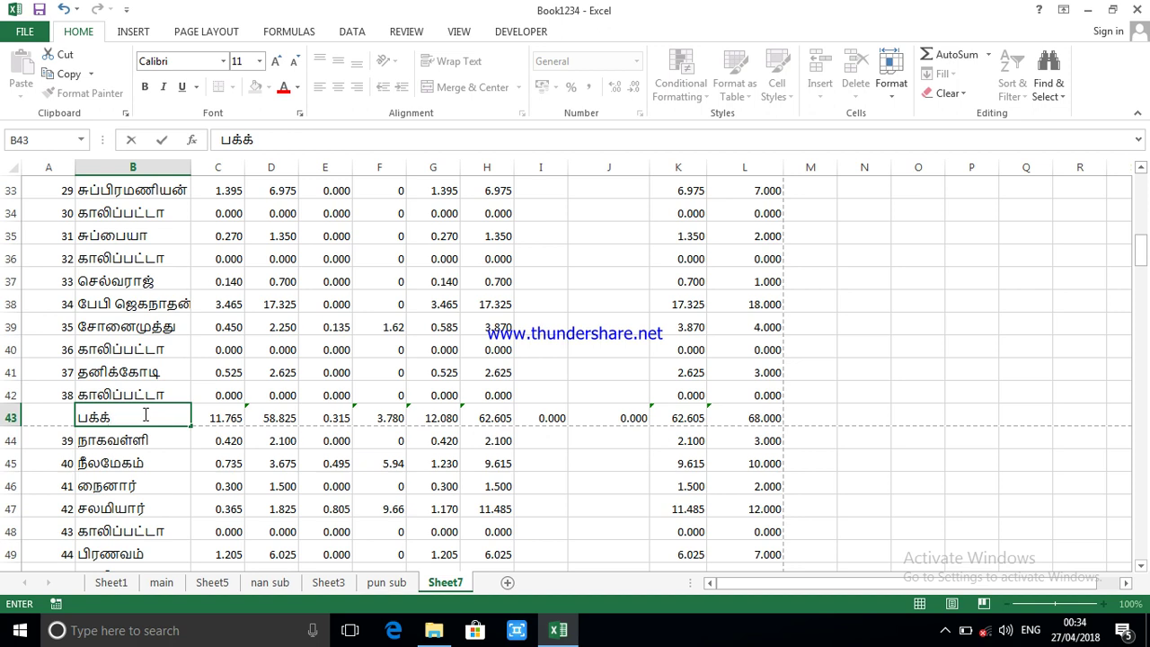
{"action": "type", "text": "க"}
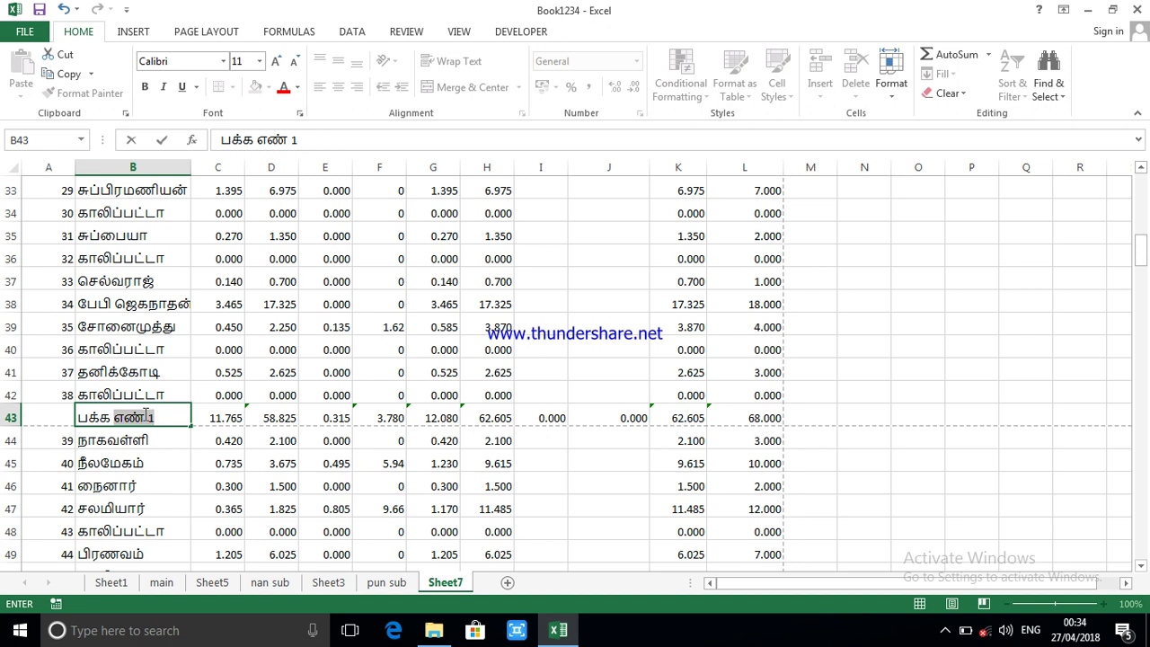
{"action": "key", "text": "BackSpace"}
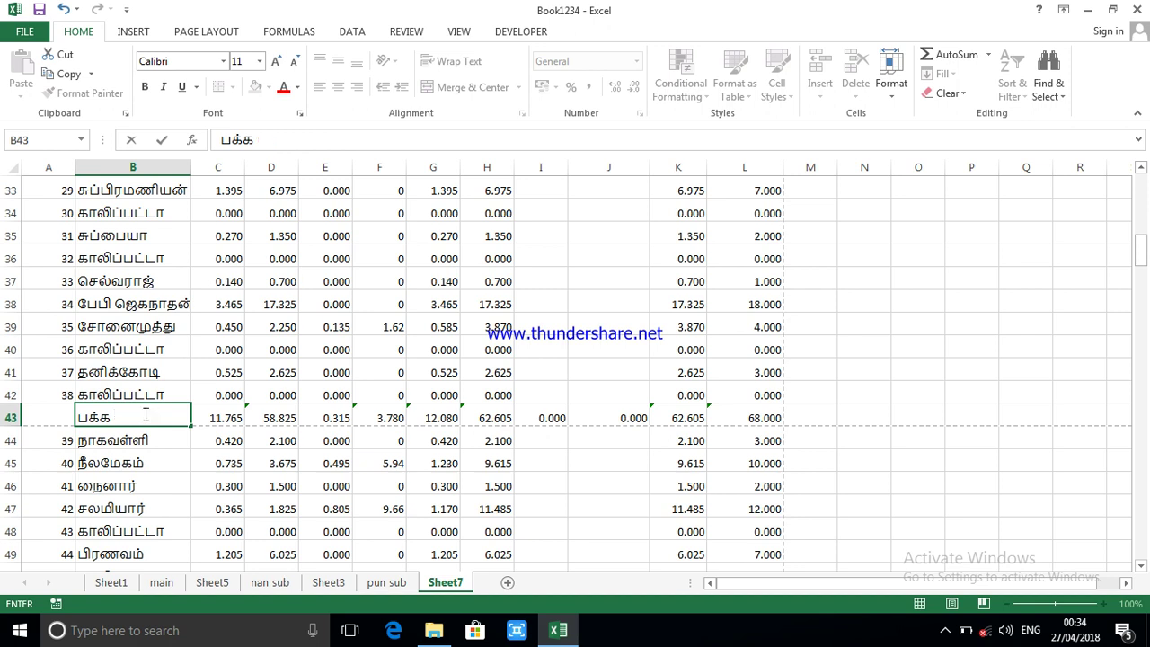
{"action": "type", "text": "எண் 2"}
- Insert a blank row 63 for the third page's subtotal
{"action": "left_click", "coordinate": [248, 486]}
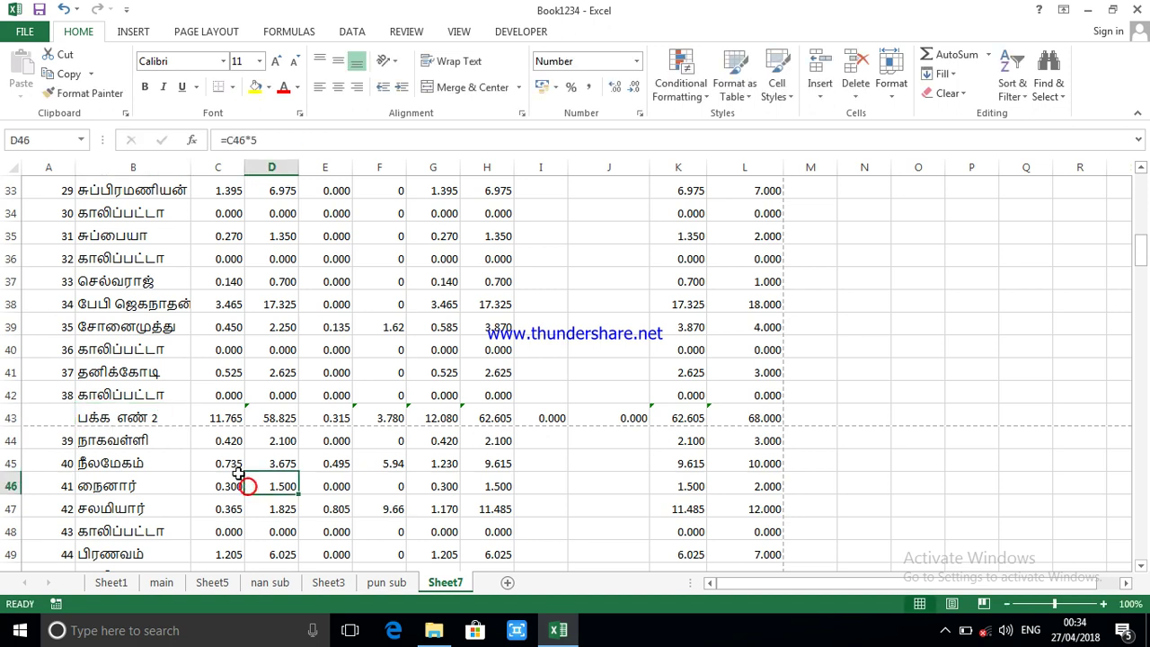
{"action": "scroll", "coordinate": [239, 494], "scroll_direction": "down", "scroll_amount": 5}
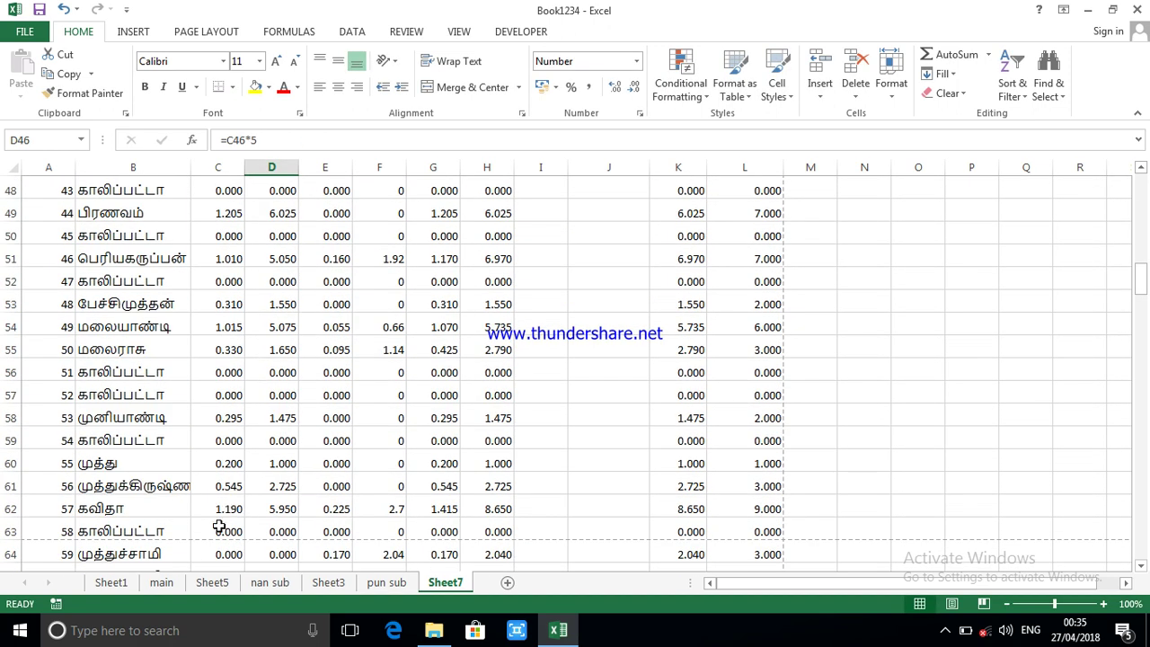
{"action": "left_click", "coordinate": [11, 463]}
{"action": "left_click", "coordinate": [12, 532]}
{"action": "right_click", "coordinate": [12, 532]}
{"action": "left_click", "coordinate": [78, 401]}
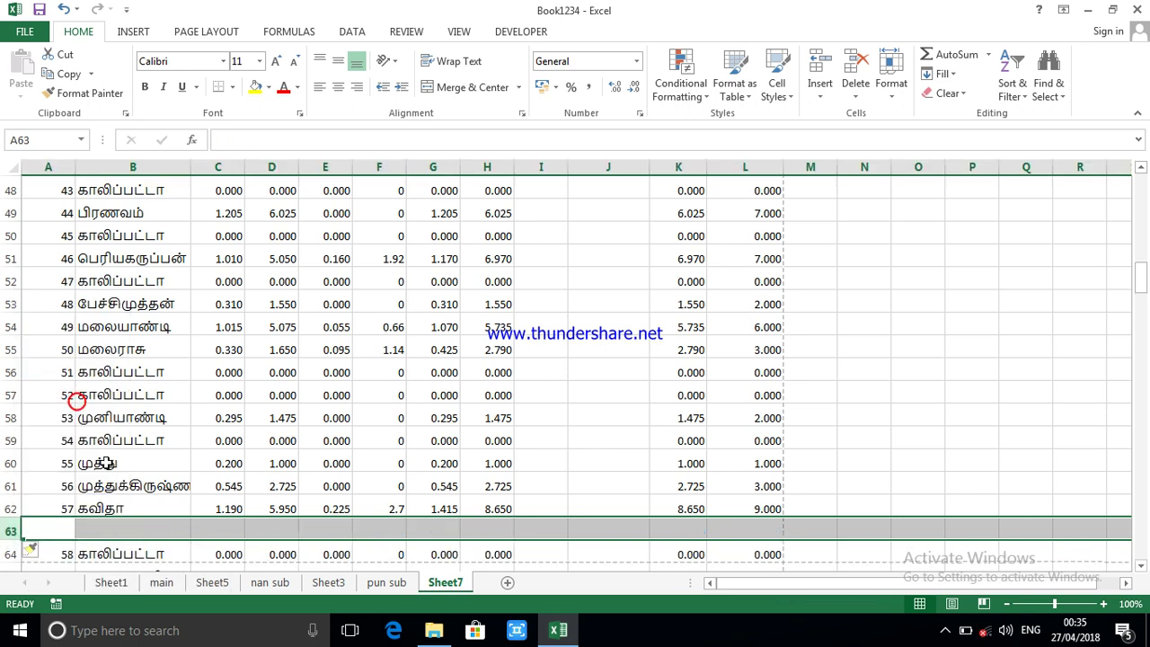
- Sum C44:C62 into C63 with AutoSum, undoing a mistaken fill across D to L
{"action": "scroll", "coordinate": [179, 475], "scroll_direction": "up", "scroll_amount": 3}
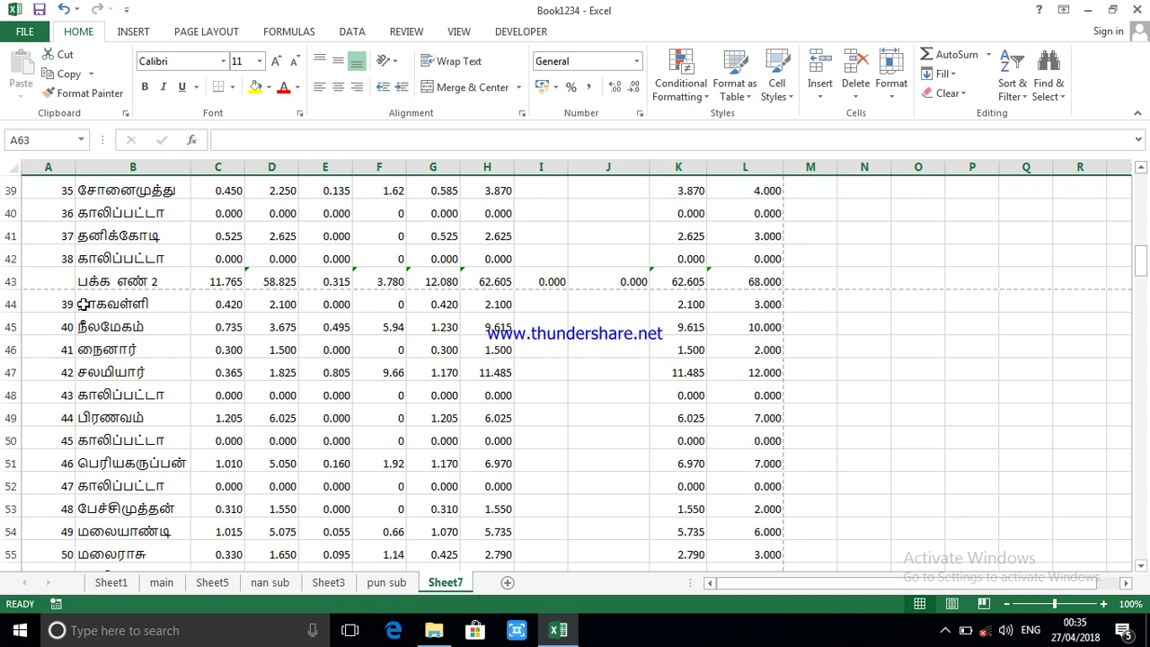
{"action": "left_click_drag", "start_coordinate": [223, 299], "coordinate": [235, 391]}
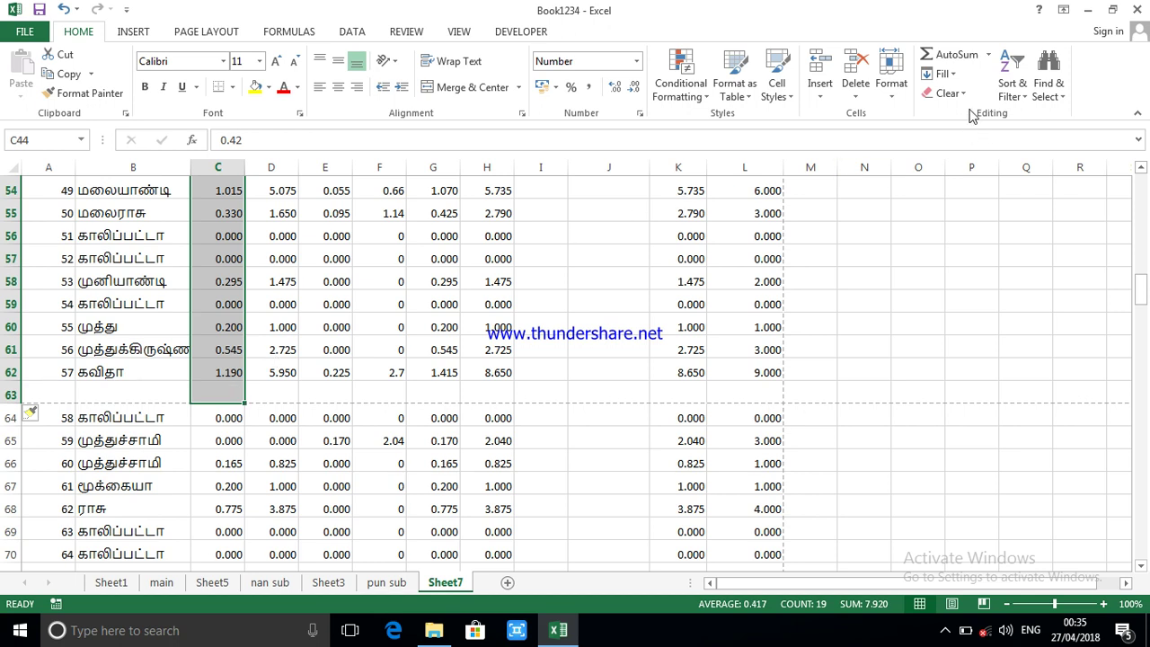
{"action": "left_click", "coordinate": [954, 54]}
{"action": "scroll", "coordinate": [226, 548], "scroll_direction": "down", "scroll_amount": 3}
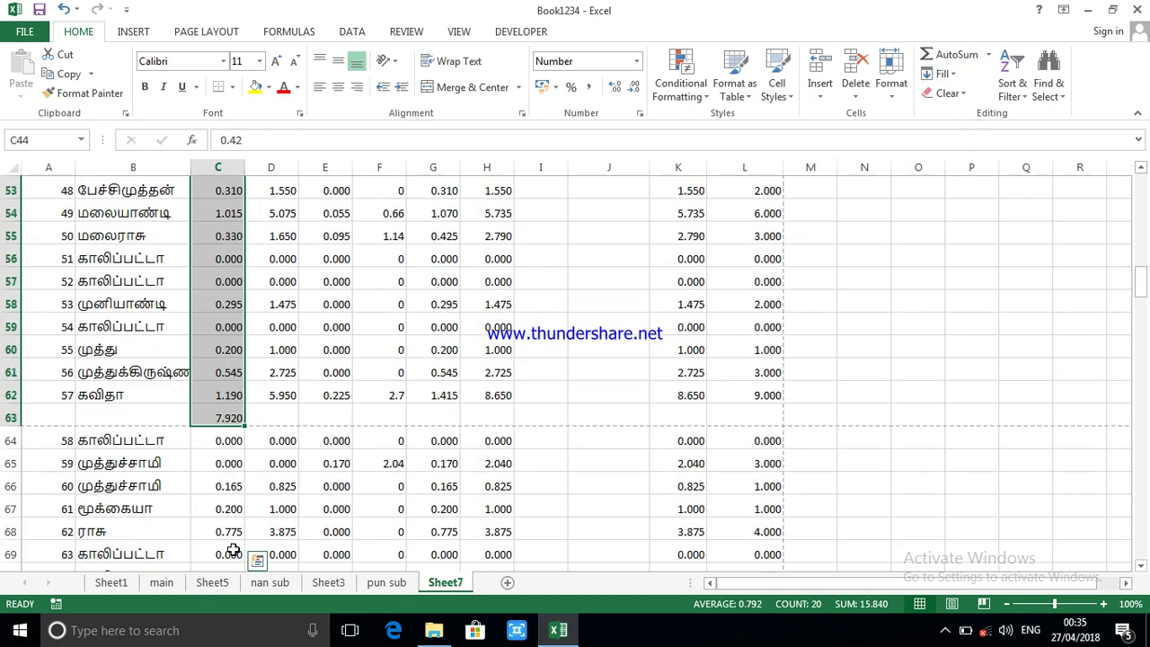
{"action": "left_click_drag", "start_coordinate": [242, 422], "coordinate": [766, 375]}
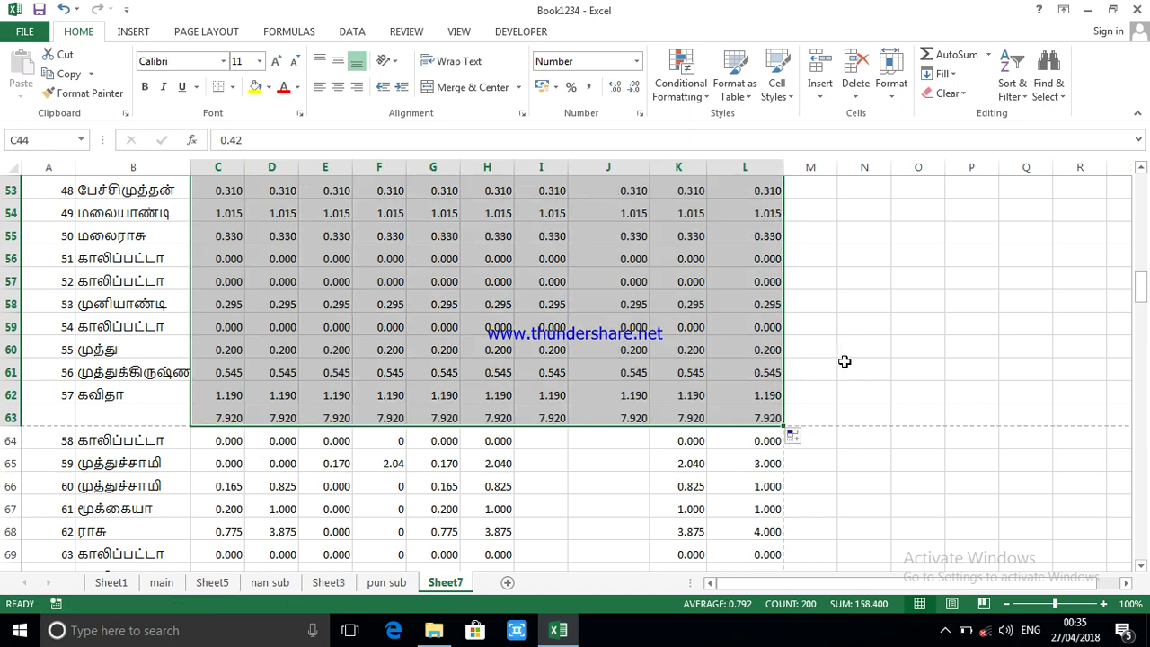
{"action": "key", "text": "ctrl+z"}
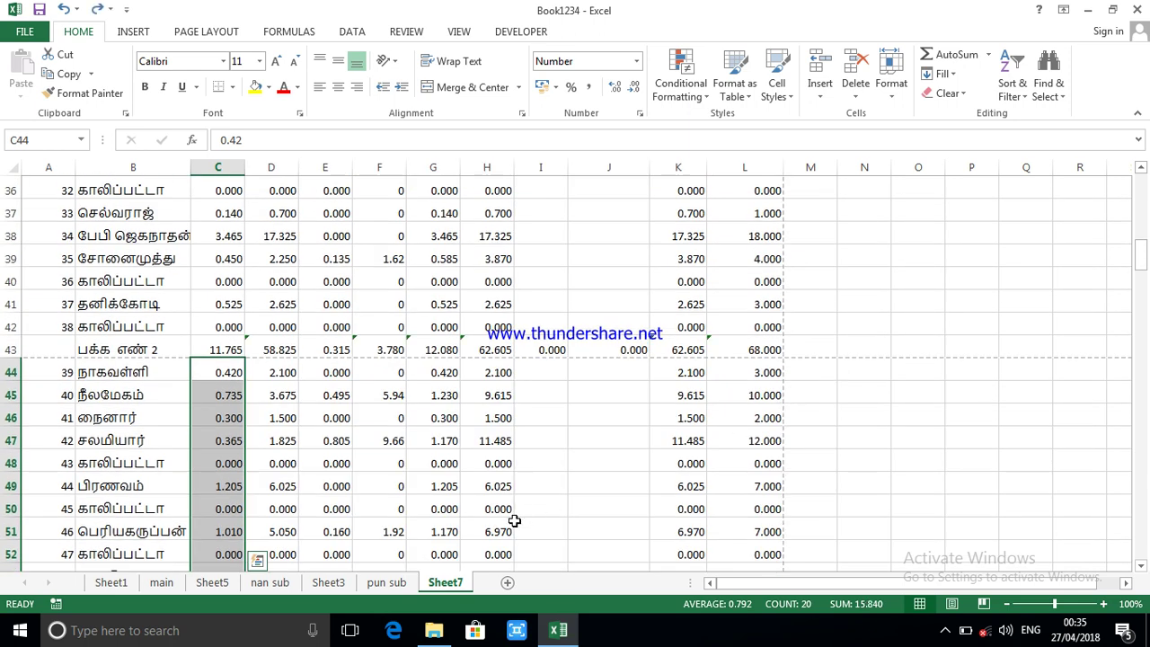
- Copy the C63 subtotal formula across to L63 (7.920 to 67.000)
{"action": "scroll", "coordinate": [513, 521], "scroll_direction": "down", "scroll_amount": 5}
{"action": "scroll", "coordinate": [513, 520], "scroll_direction": "down", "scroll_amount": 2}
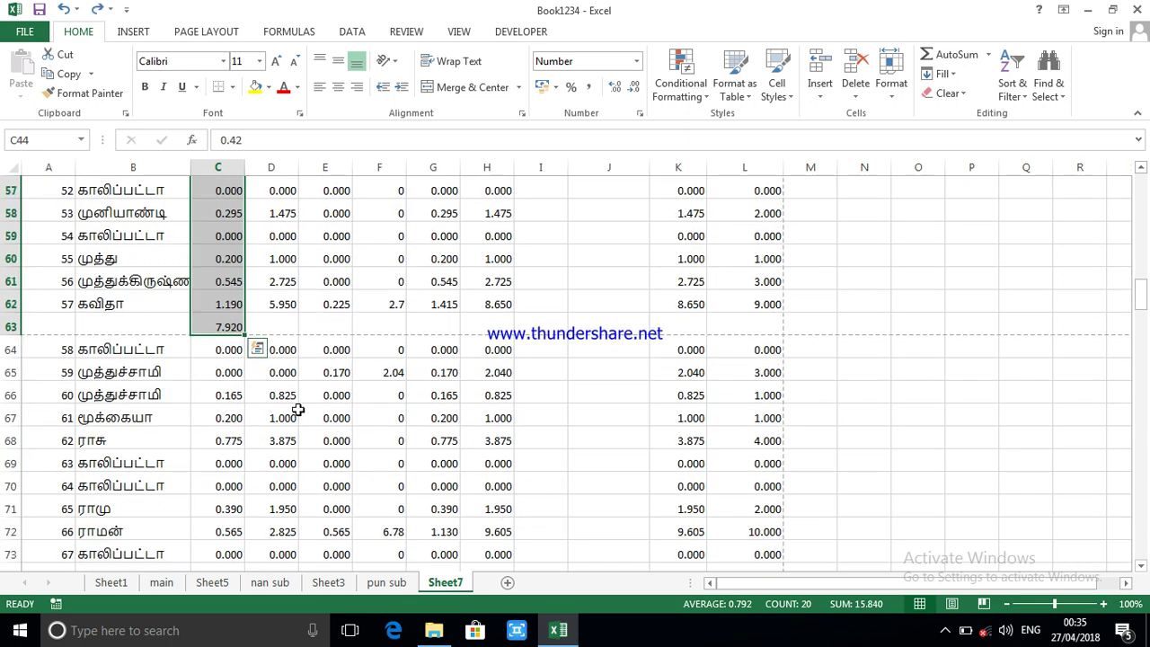
{"action": "left_click", "coordinate": [231, 326]}
{"action": "left_click_drag", "start_coordinate": [251, 332], "coordinate": [760, 329]}
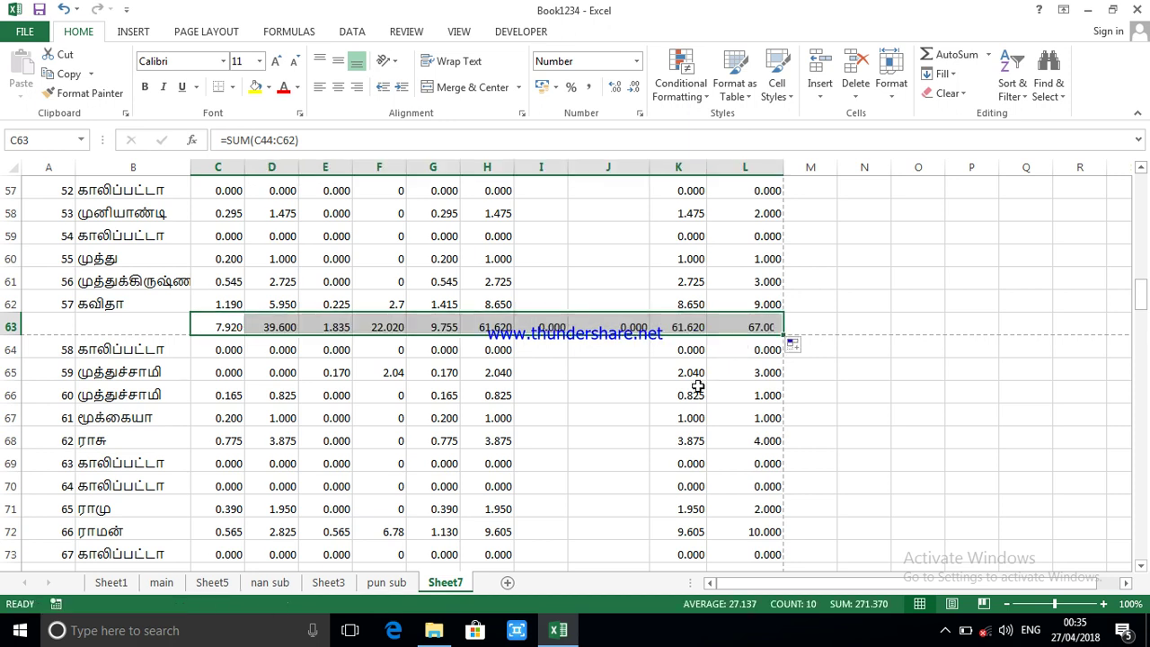
{"action": "scroll", "coordinate": [562, 428], "scroll_direction": "up", "scroll_amount": 1}
{"action": "scroll", "coordinate": [562, 428], "scroll_direction": "down", "scroll_amount": 3}
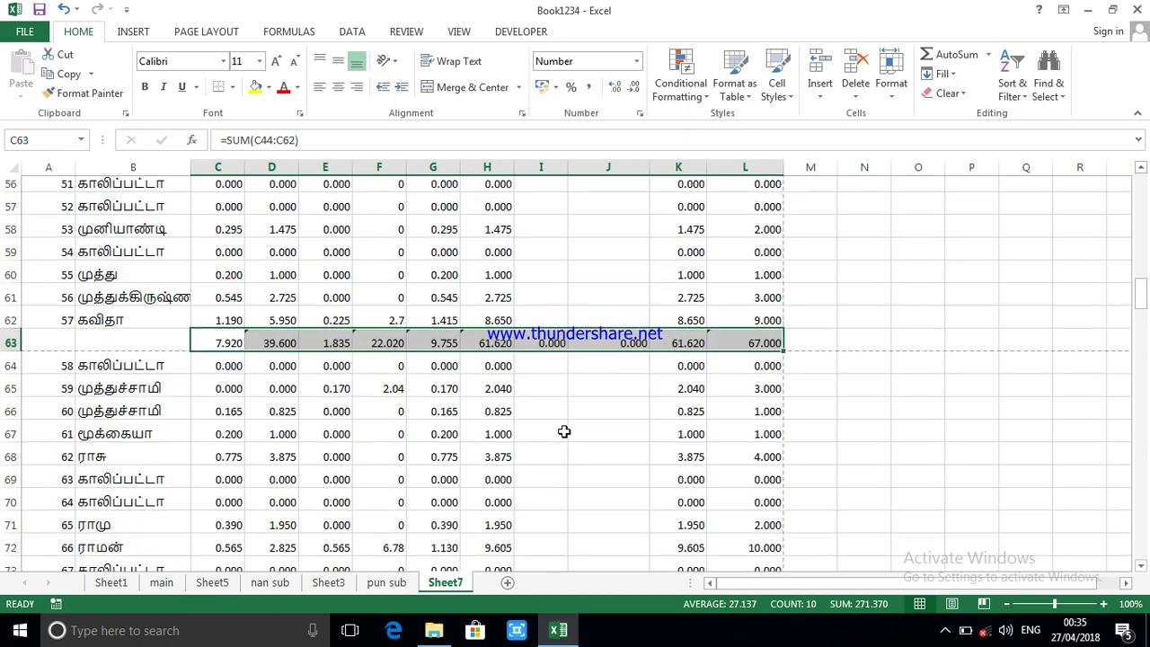
{"action": "scroll", "coordinate": [145, 339], "scroll_direction": "up", "scroll_amount": 2}
- Copy the 'பக்க எண் 2' label from B43 into B63
{"action": "left_click", "coordinate": [144, 326]}
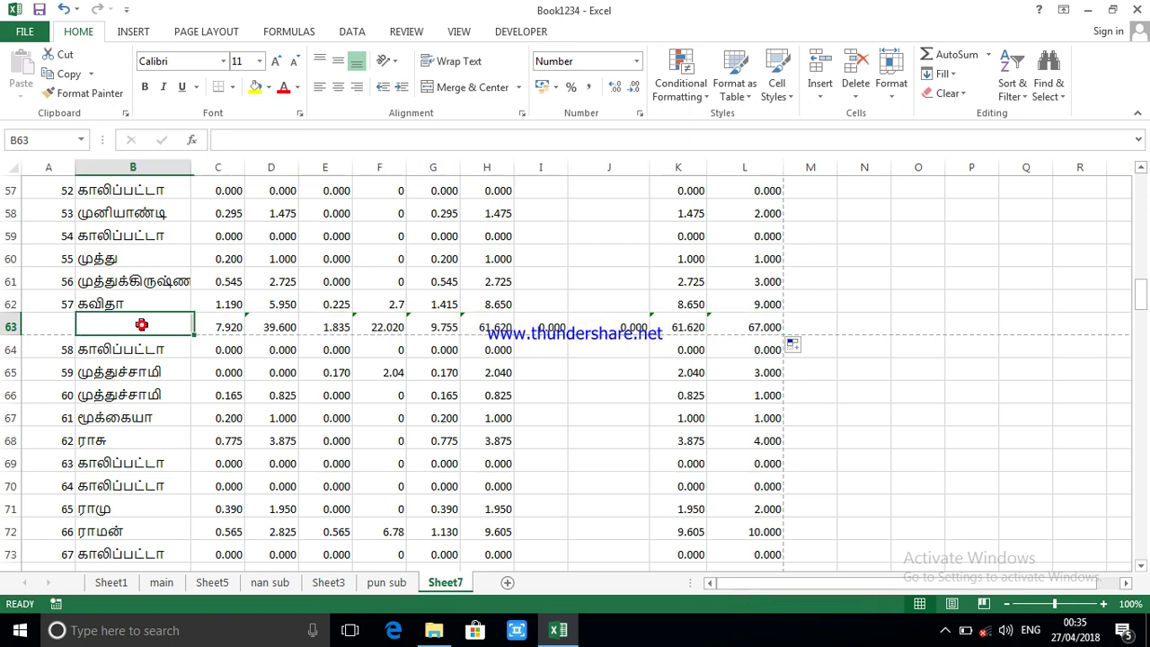
{"action": "scroll", "coordinate": [141, 326], "scroll_direction": "up", "scroll_amount": 1}
{"action": "scroll", "coordinate": [141, 326], "scroll_direction": "up", "scroll_amount": 8}
{"action": "scroll", "coordinate": [146, 326], "scroll_direction": "down", "scroll_amount": 2}
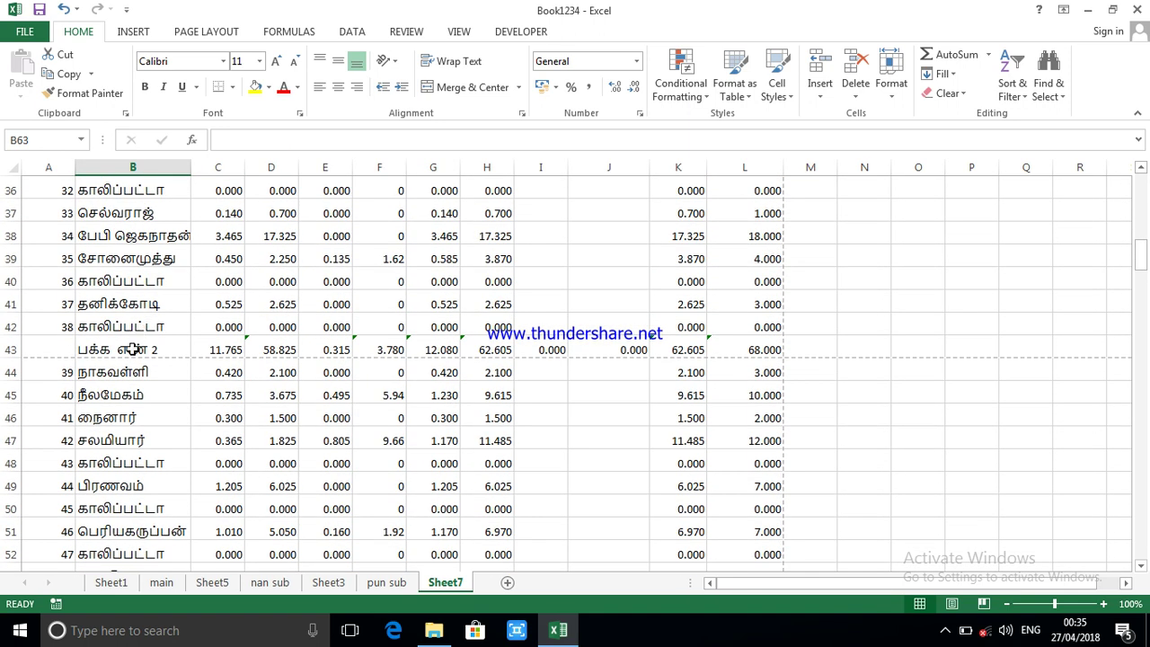
{"action": "left_click", "coordinate": [133, 349]}
{"action": "key", "text": "ctrl+c"}
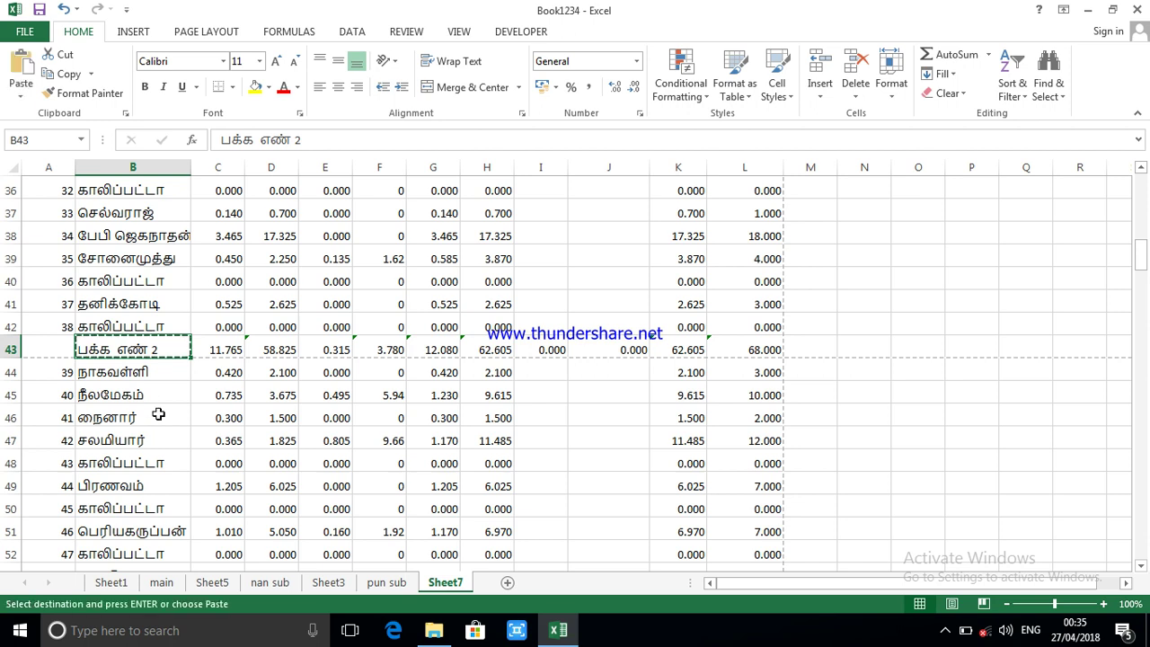
{"action": "scroll", "coordinate": [156, 408], "scroll_direction": "down", "scroll_amount": 7}
{"action": "scroll", "coordinate": [157, 404], "scroll_direction": "up", "scroll_amount": 1}
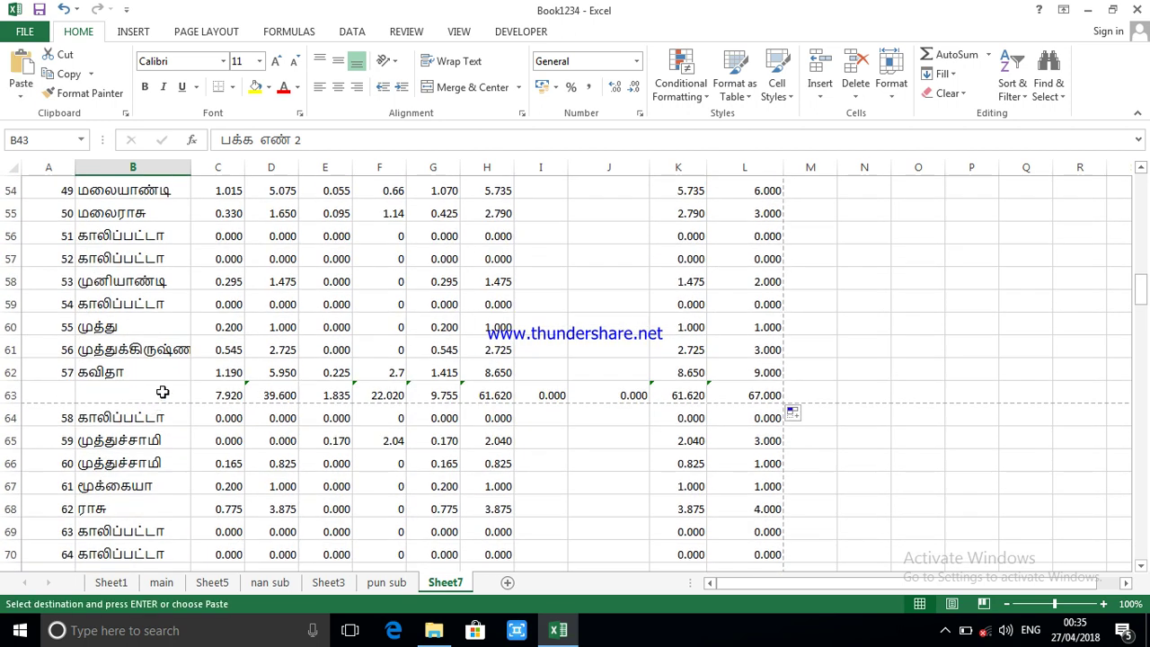
{"action": "left_click", "coordinate": [163, 392]}
{"action": "key", "text": "ctrl+v"}
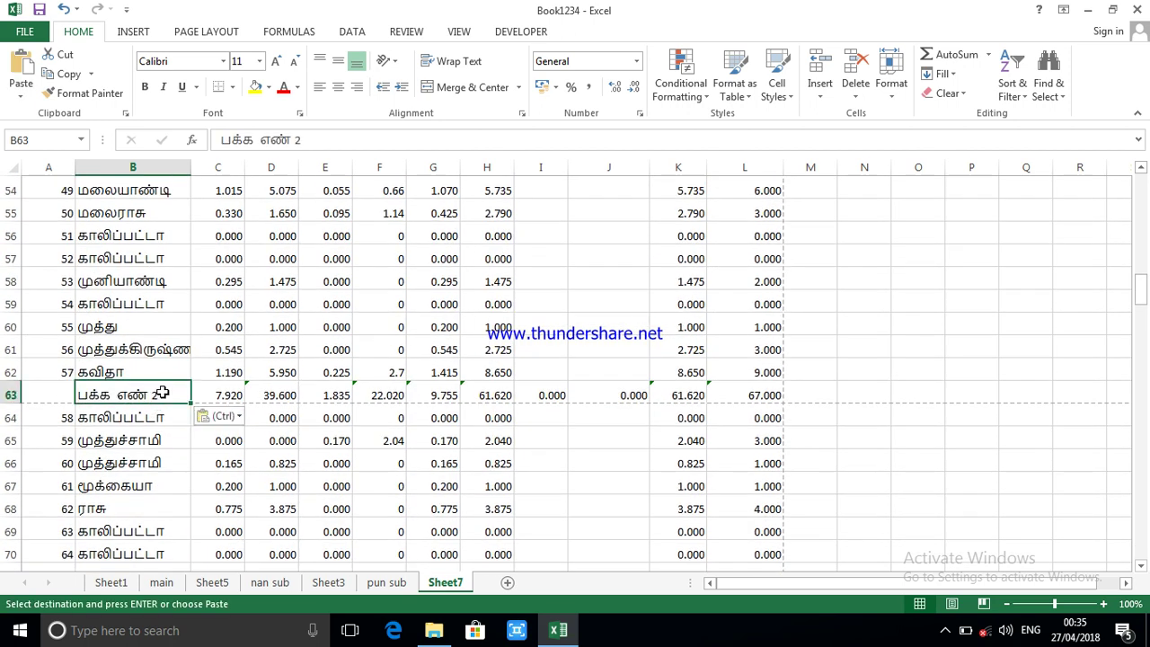
- Edit the B63 label's trailing 2 so it reads 'பக்க எண் 3'
{"action": "double_click", "coordinate": [164, 391]}
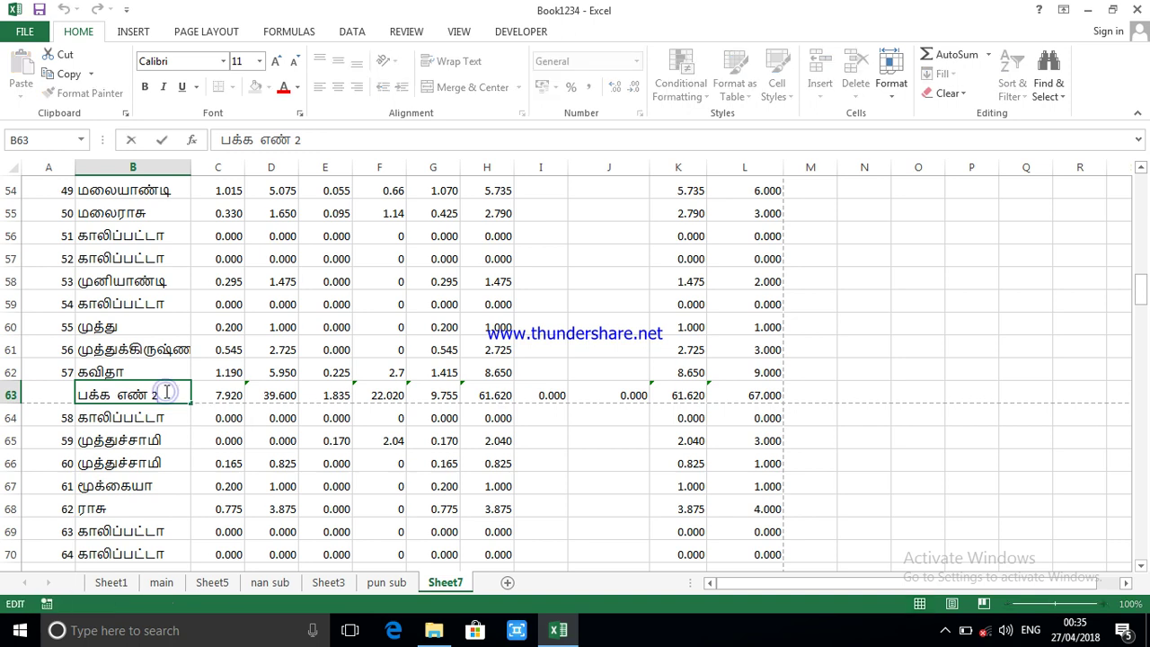
{"action": "key", "text": "BackSpace"}
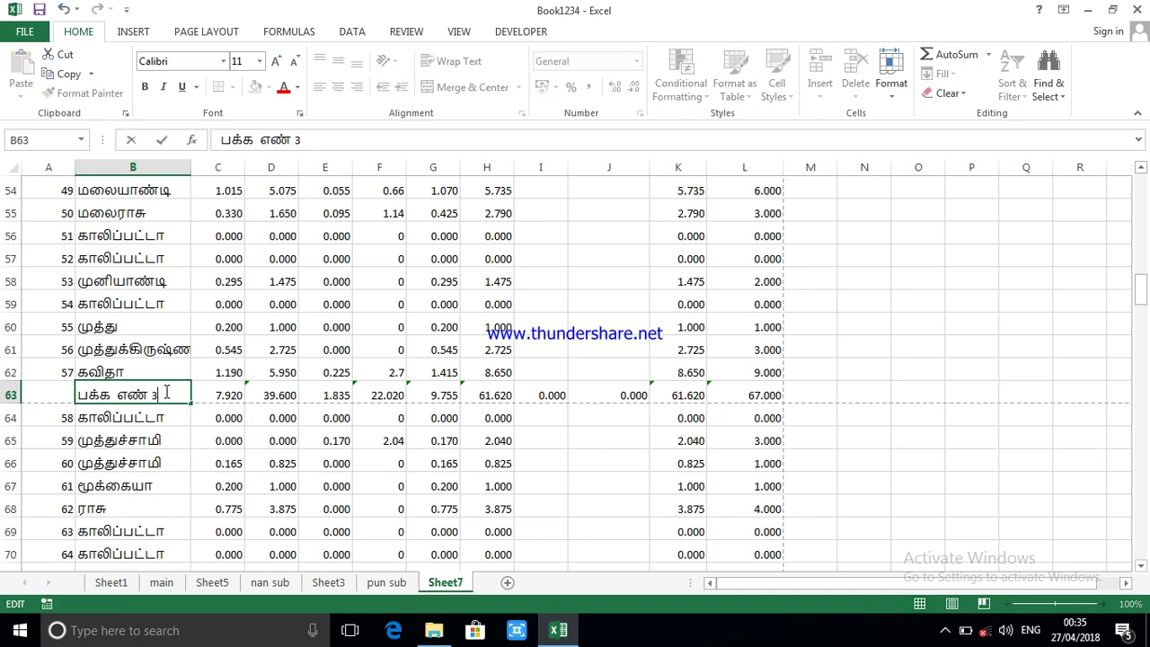
{"action": "scroll", "coordinate": [276, 459], "scroll_direction": "down", "scroll_amount": 2}
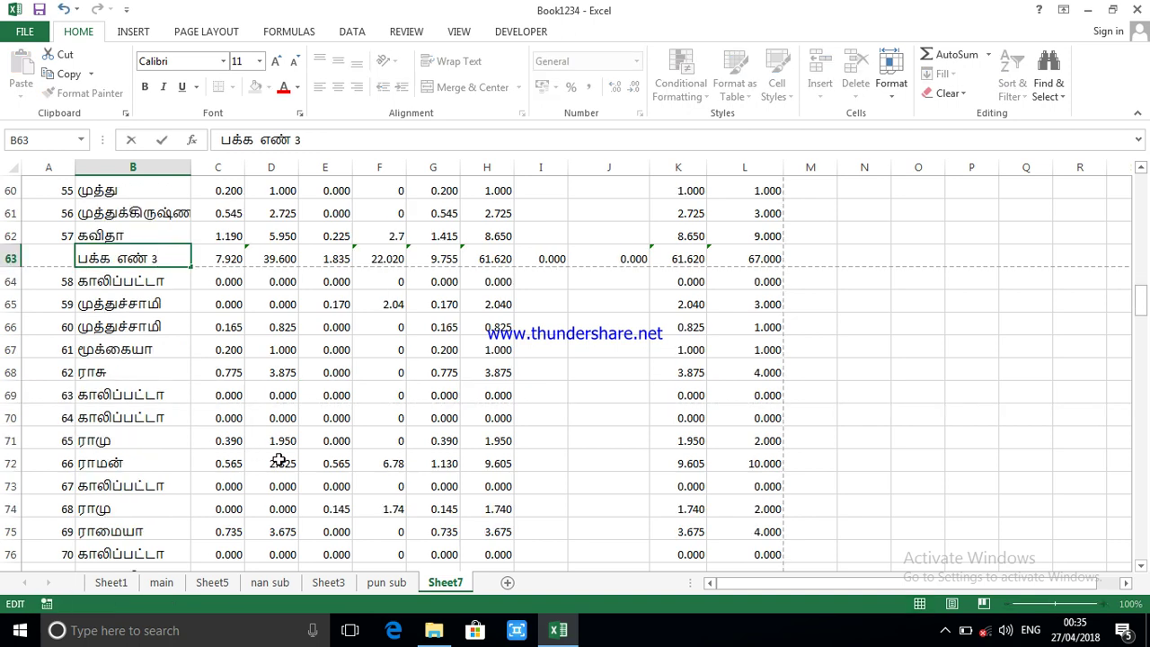
{"action": "scroll", "coordinate": [278, 459], "scroll_direction": "down", "scroll_amount": 2}
{"action": "scroll", "coordinate": [278, 486], "scroll_direction": "down", "scroll_amount": 1}
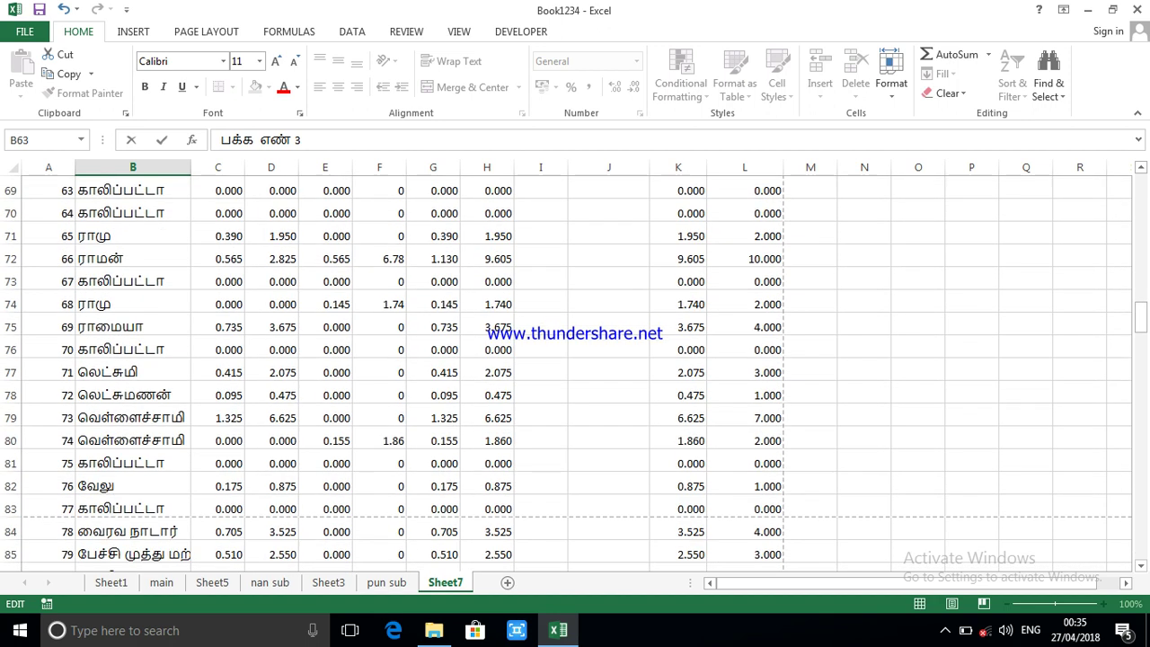
- Insert a blank row 83 for the fourth page's subtotal
{"action": "left_click", "coordinate": [13, 509]}
{"action": "right_click", "coordinate": [13, 509]}
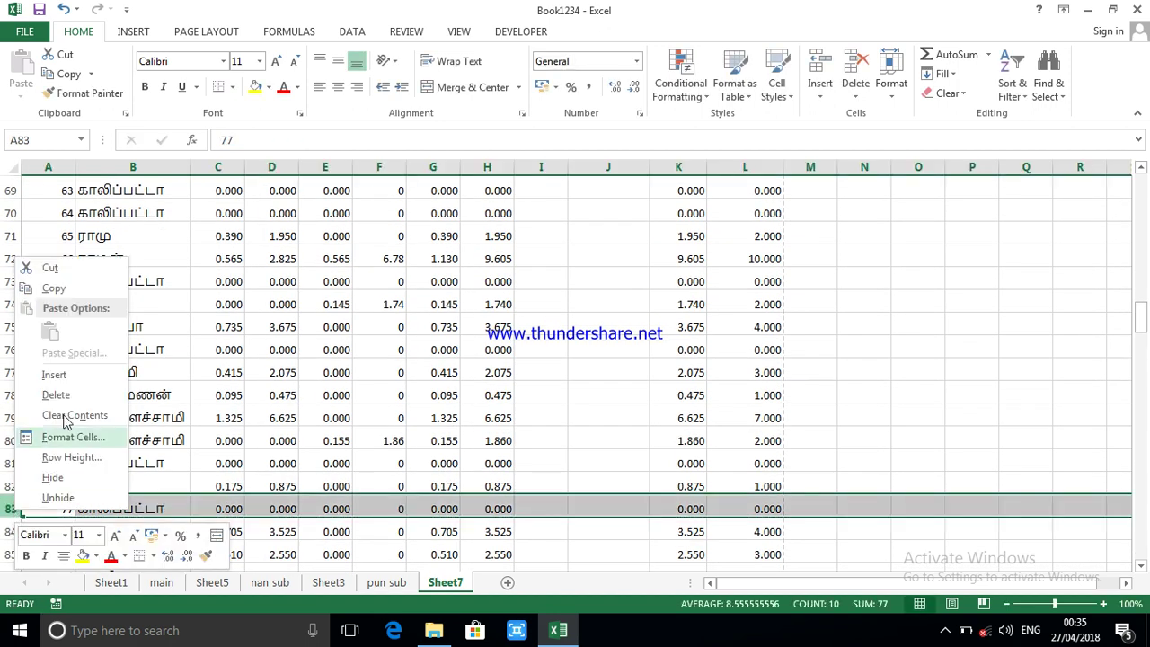
{"action": "left_click", "coordinate": [61, 378]}
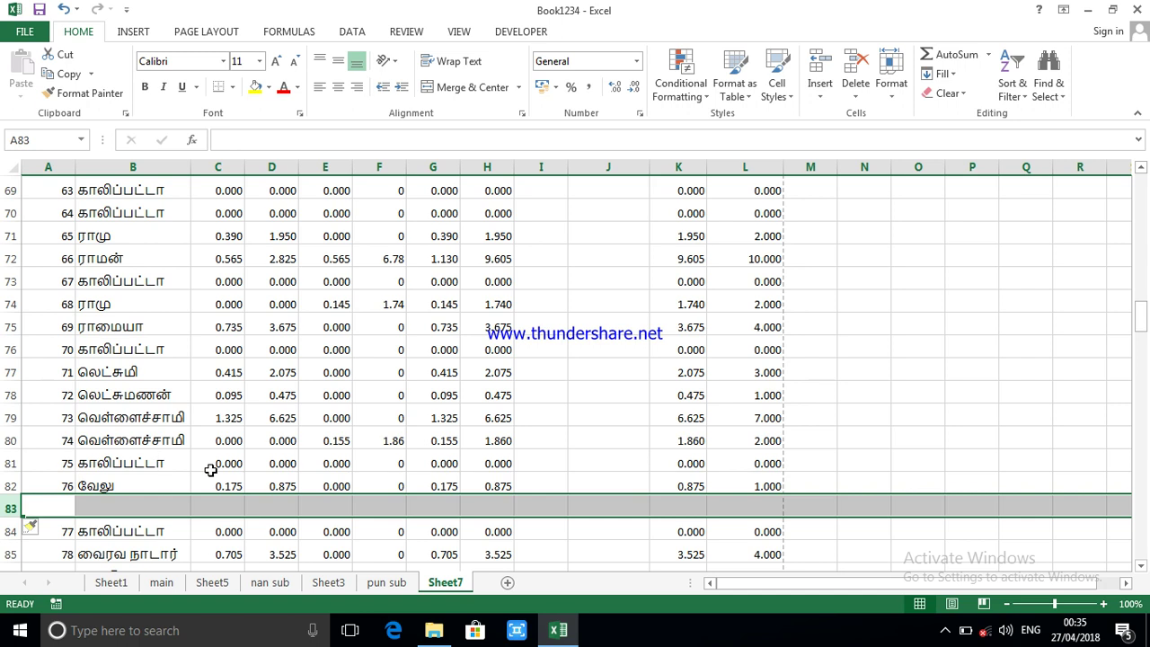
{"action": "scroll", "coordinate": [267, 452], "scroll_direction": "up", "scroll_amount": 2}
{"action": "scroll", "coordinate": [266, 452], "scroll_direction": "up", "scroll_amount": 2}
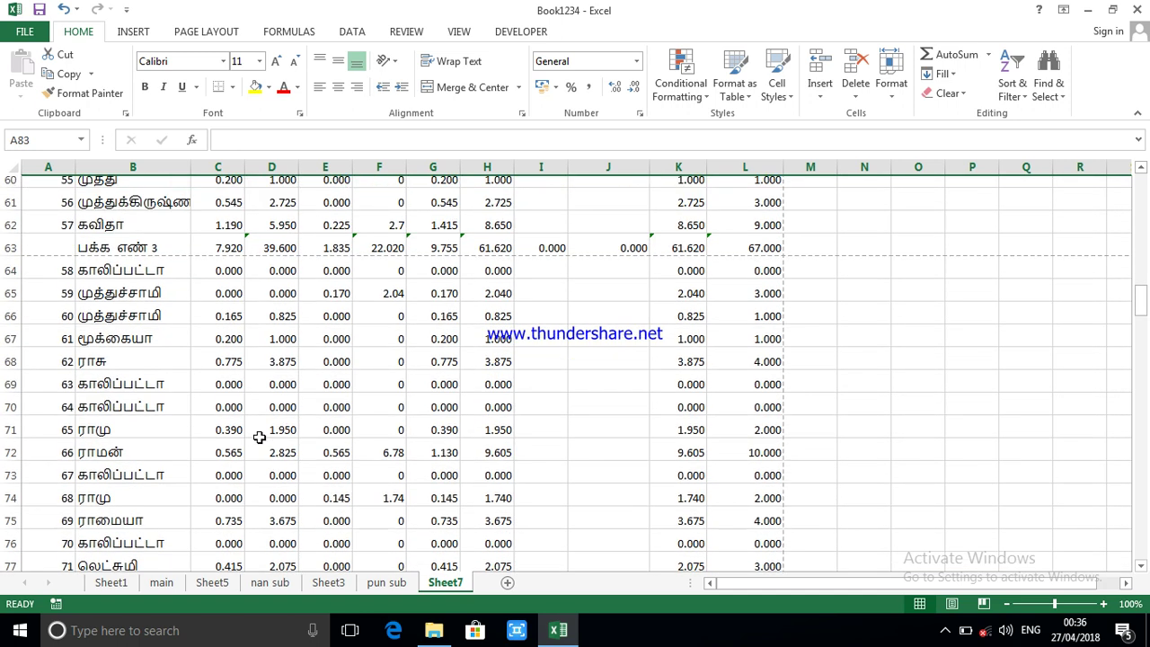
- Sum C64:C82 into C83 and fill it across to L83 (4.840 to 41.000)
{"action": "left_click_drag", "start_coordinate": [219, 283], "coordinate": [237, 506]}
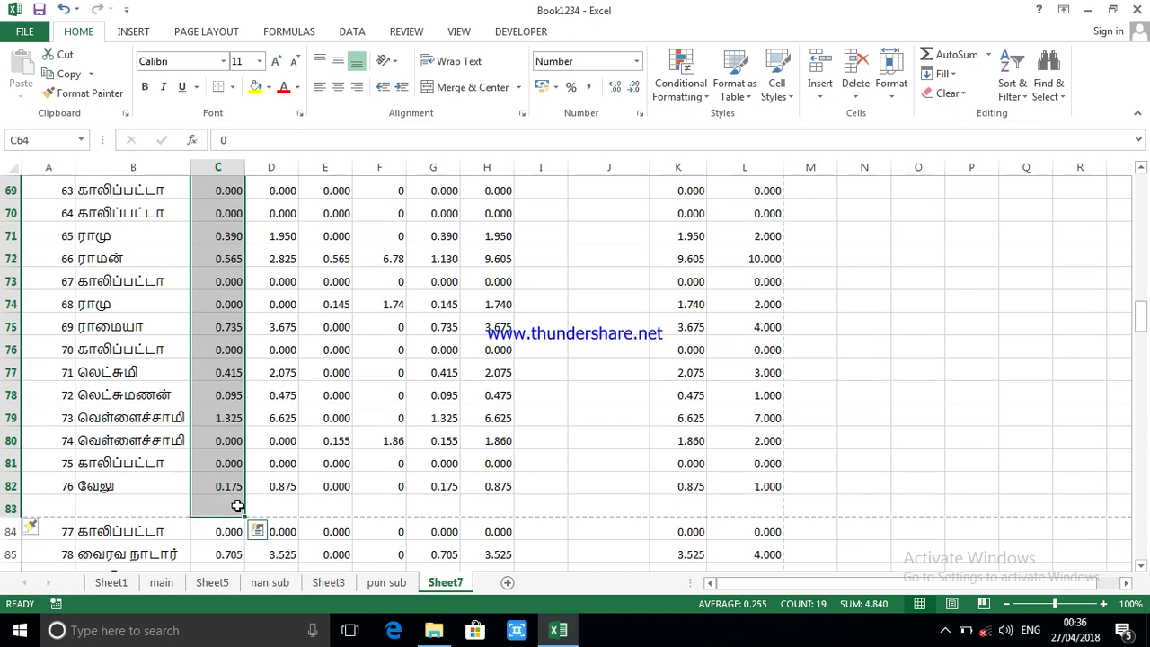
{"action": "left_click", "coordinate": [958, 54]}
{"action": "scroll", "coordinate": [880, 220], "scroll_direction": "up", "scroll_amount": 1}
{"action": "scroll", "coordinate": [355, 438], "scroll_direction": "down", "scroll_amount": 2}
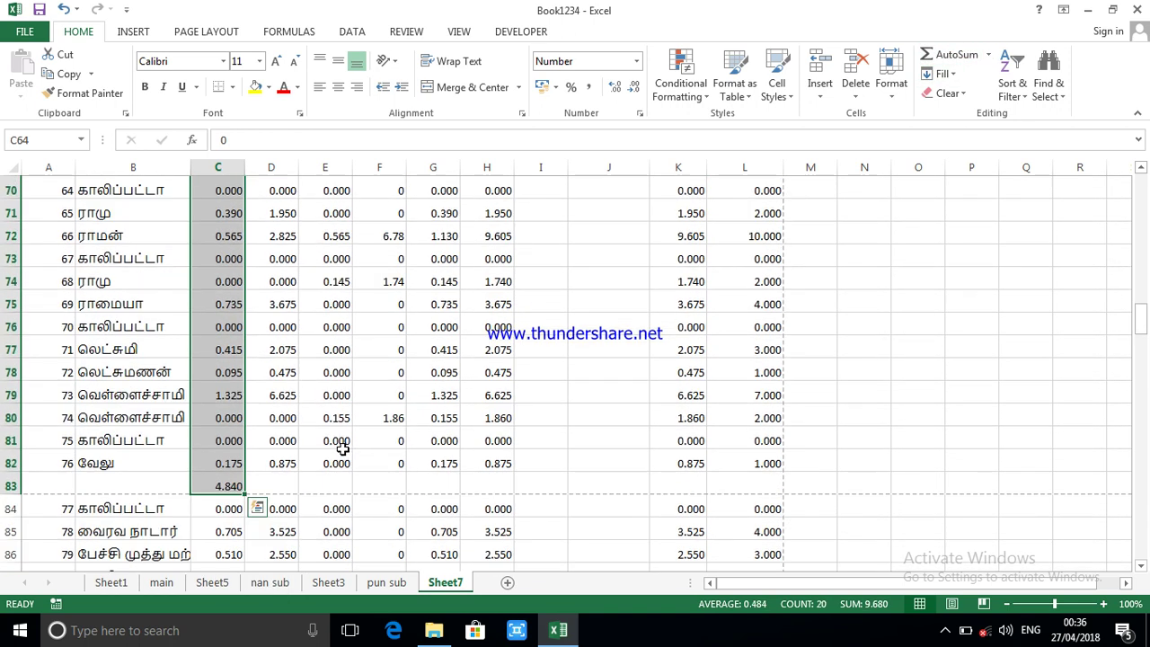
{"action": "left_click", "coordinate": [232, 485]}
{"action": "left_click_drag", "start_coordinate": [244, 493], "coordinate": [783, 490]}
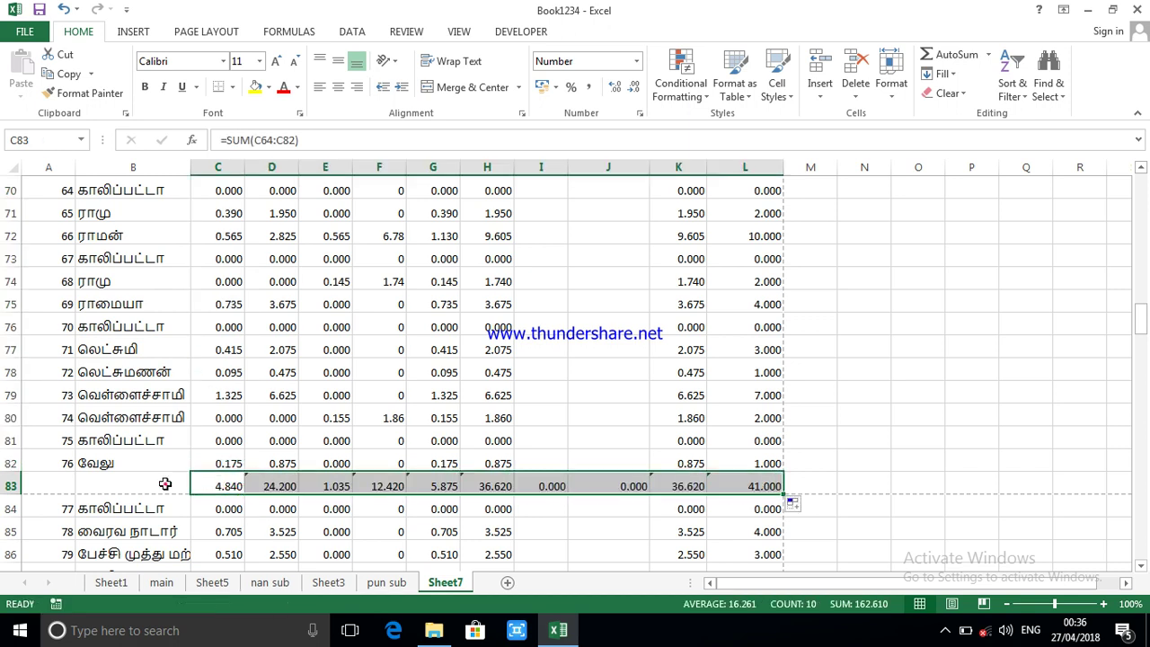
{"action": "left_click", "coordinate": [165, 484]}
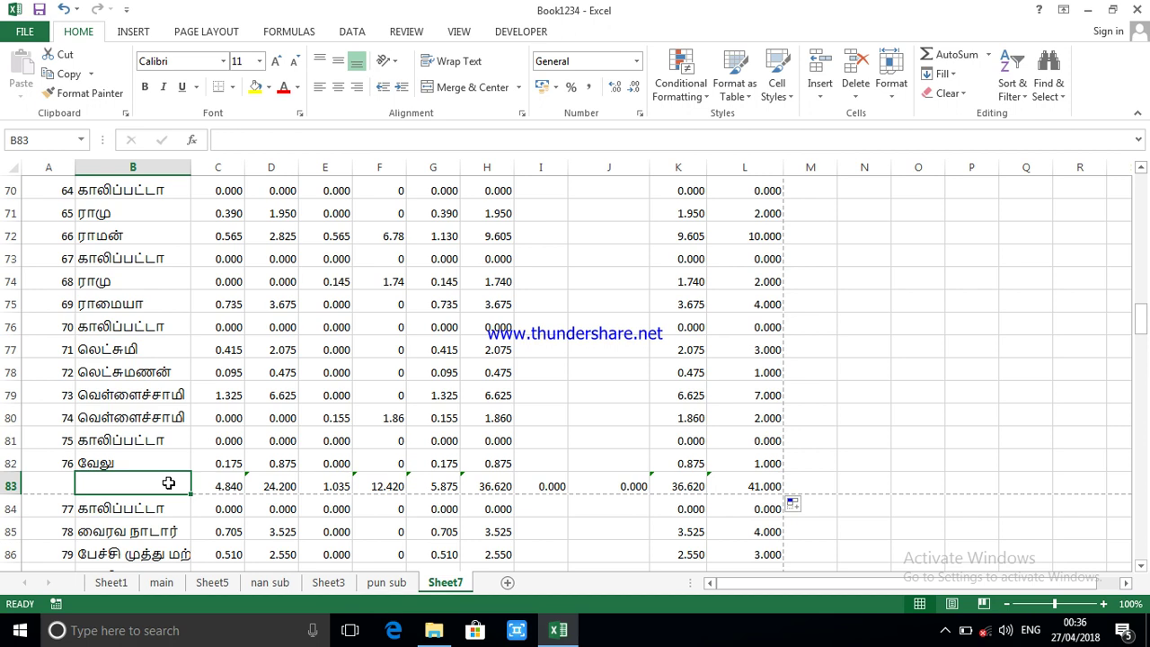
- Label B83 'பக்க எண் 4', correcting stray characters and the page number
{"action": "type", "text": "pஅ"}
{"action": "key", "text": "BackSpace"}
{"action": "key", "text": "BackSpace"}
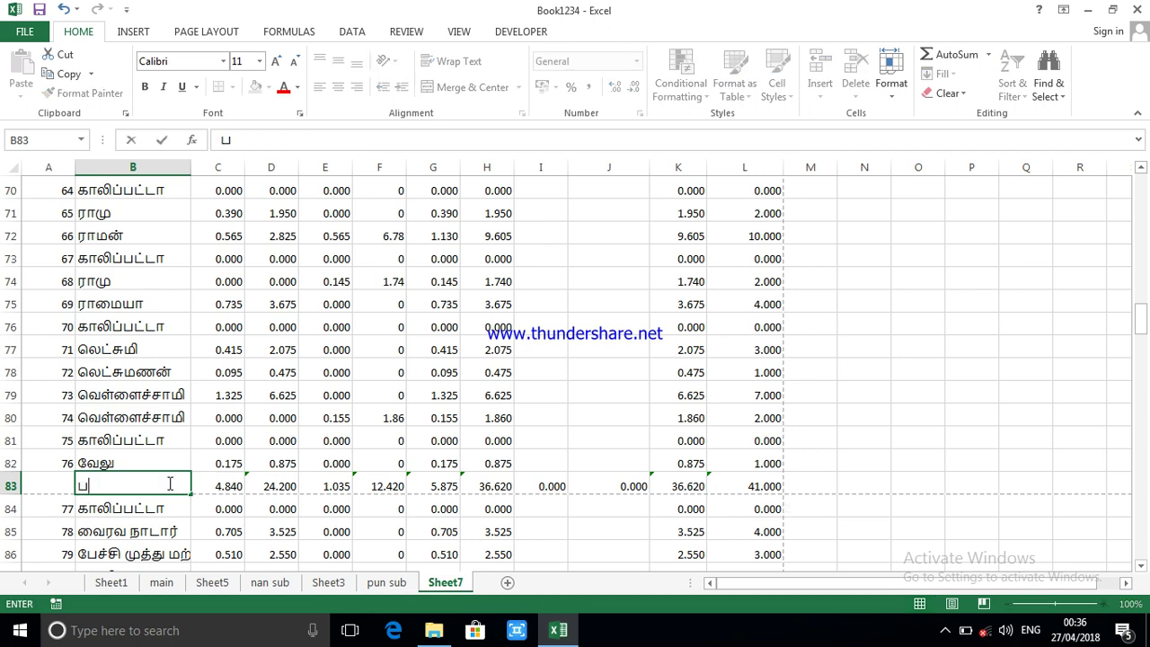
{"action": "type", "text": "பக்க எண் 1"}
{"action": "key", "text": "BackSpace"}
{"action": "type", "text": "4"}
{"action": "left_click", "coordinate": [280, 550]}
{"action": "scroll", "coordinate": [288, 548], "scroll_direction": "down", "scroll_amount": 6}
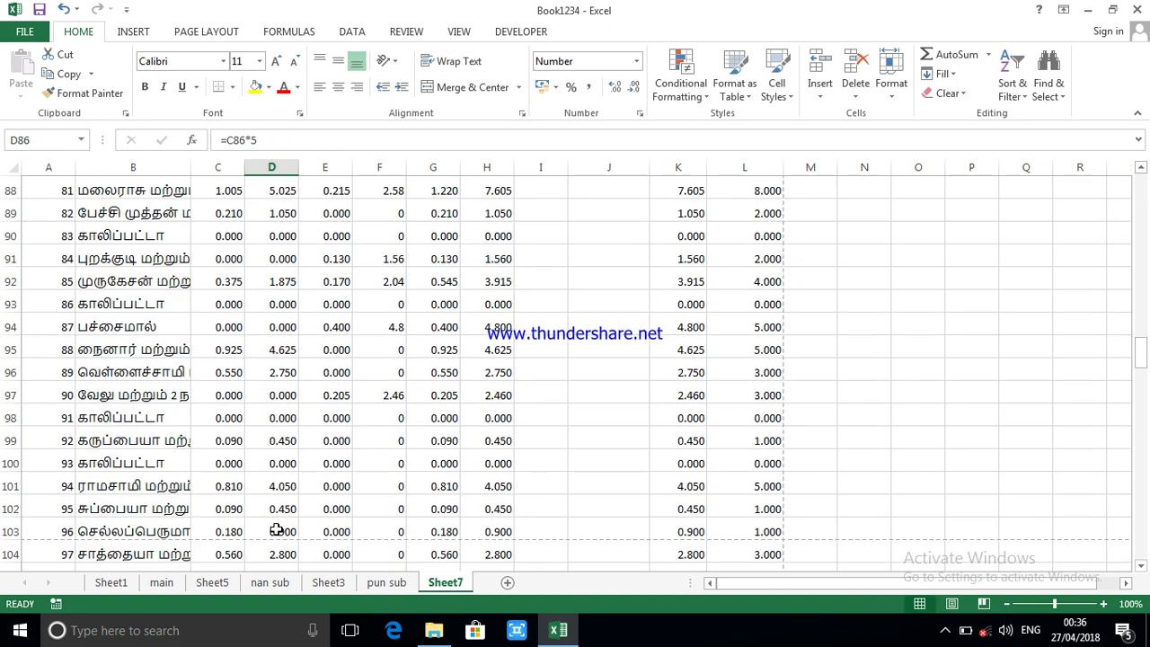
- Insert a blank row 103 for the fifth page's subtotal
{"action": "right_click", "coordinate": [11, 531]}
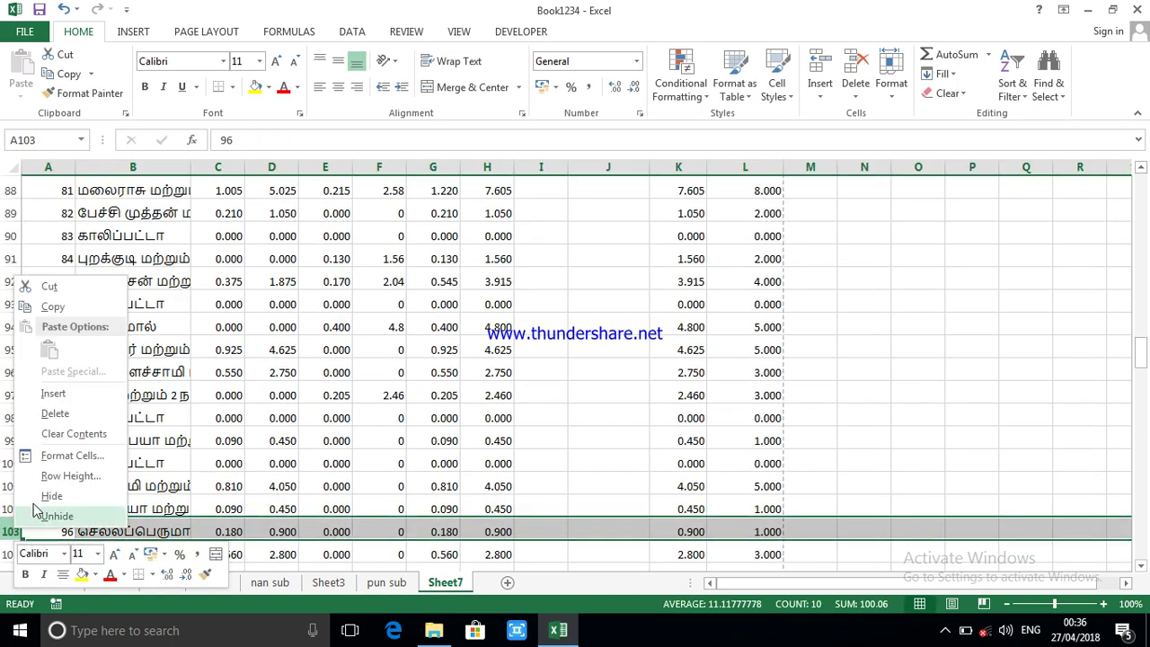
{"action": "left_click", "coordinate": [56, 394]}
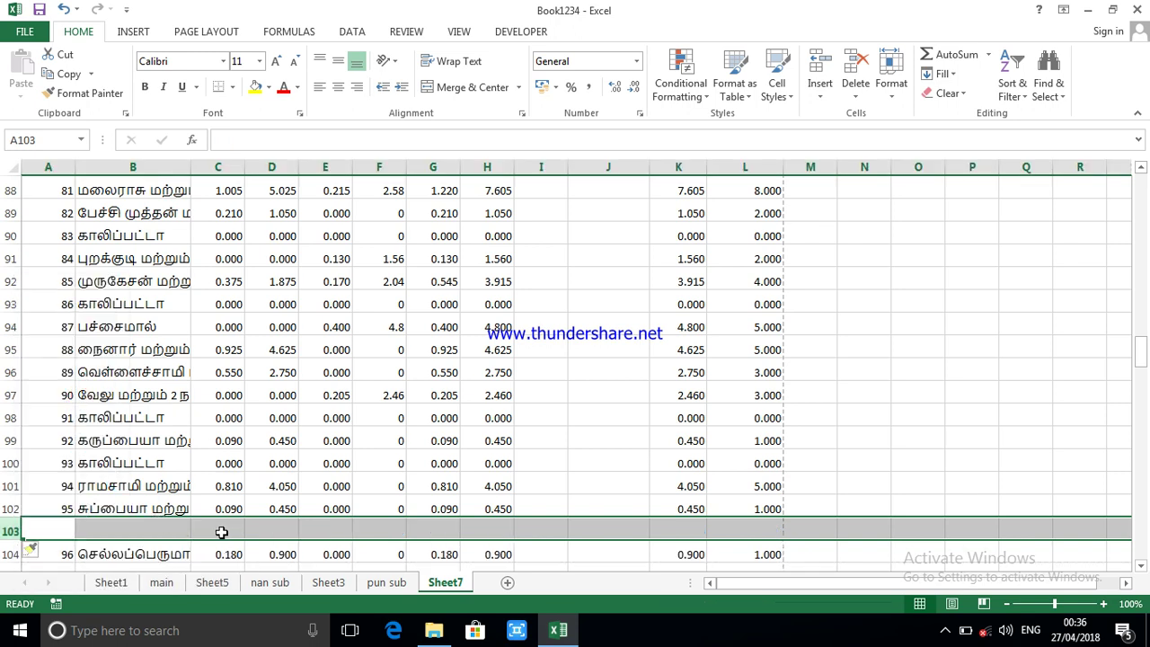
{"action": "scroll", "coordinate": [221, 532], "scroll_direction": "up", "scroll_amount": 2}
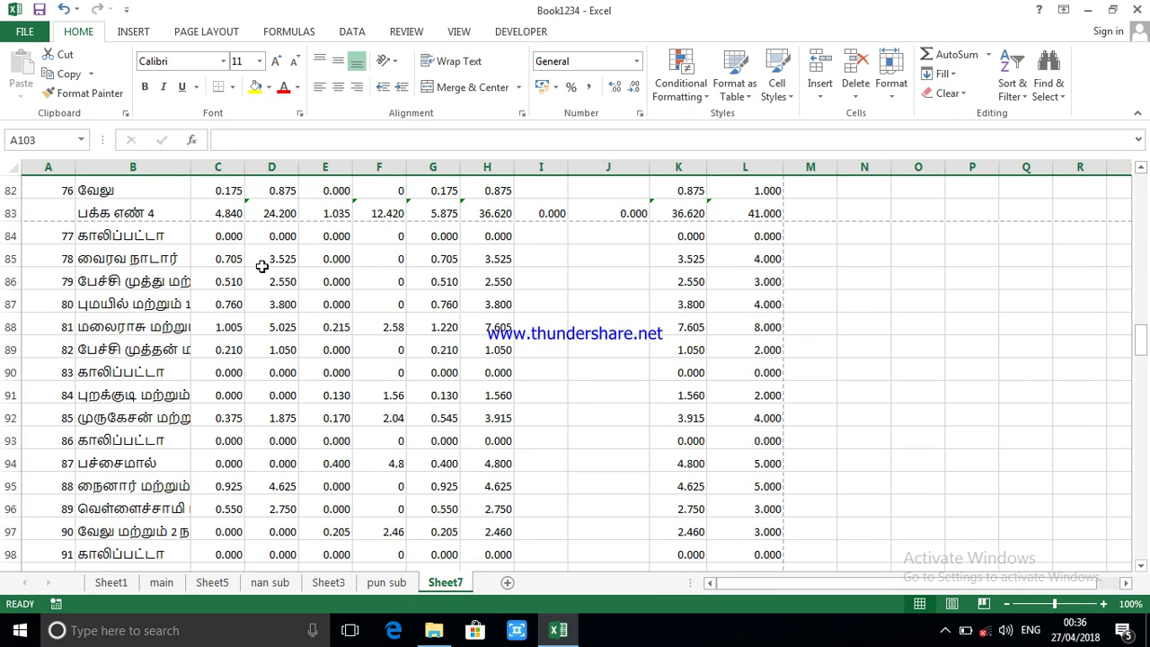
- Sum C84:C102 into C103 and fill it across to L103 (6.030 to 50.000)
{"action": "left_click_drag", "start_coordinate": [230, 236], "coordinate": [218, 532]}
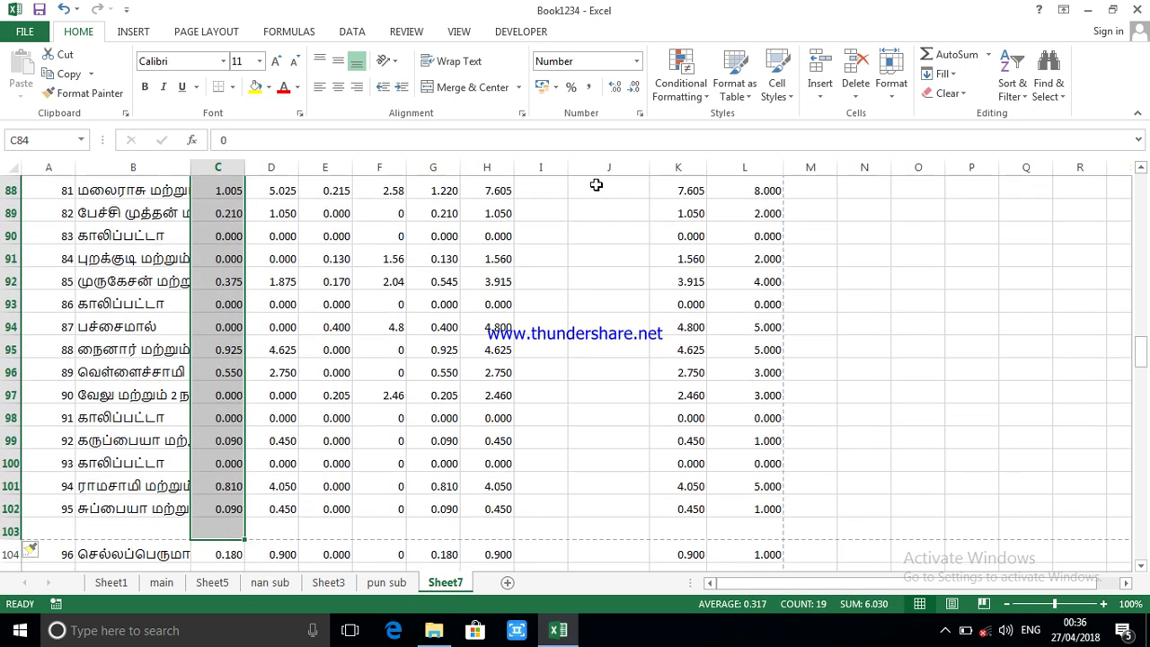
{"action": "left_click", "coordinate": [950, 54]}
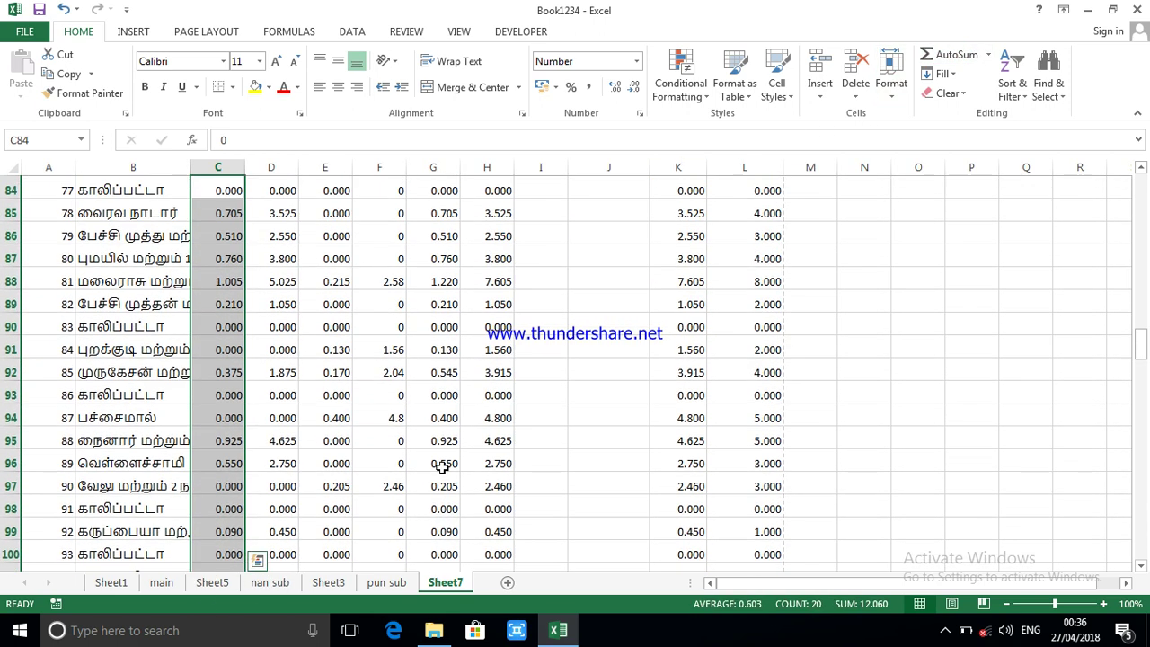
{"action": "scroll", "coordinate": [445, 496], "scroll_direction": "down", "scroll_amount": 2}
{"action": "left_click", "coordinate": [390, 514]}
{"action": "left_click", "coordinate": [241, 490]}
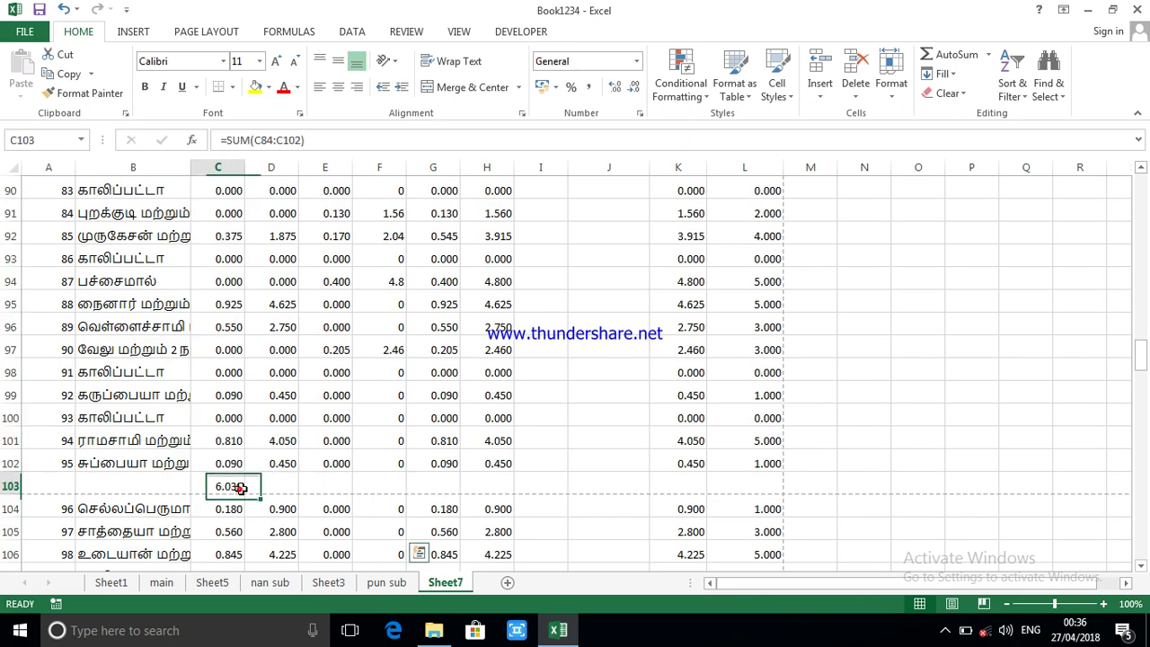
{"action": "left_click_drag", "start_coordinate": [244, 495], "coordinate": [773, 496]}
{"action": "left_click", "coordinate": [149, 486]}
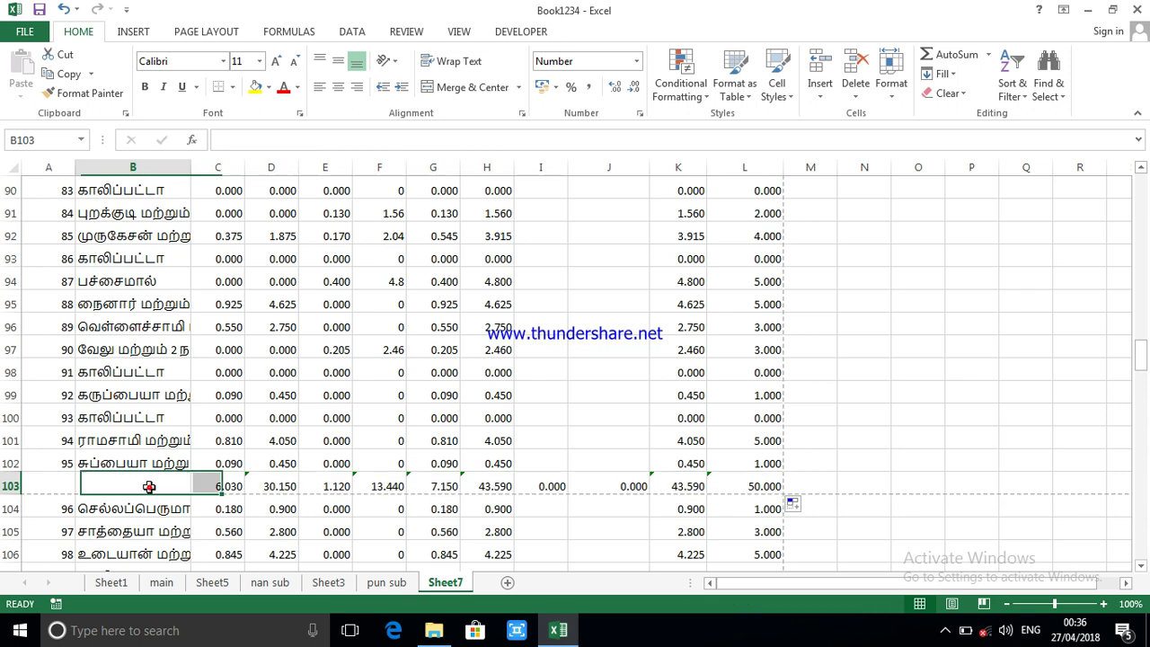
- Enter the label 'பக்க எண் 5' in B103
{"action": "type", "text": "பக்க்"}
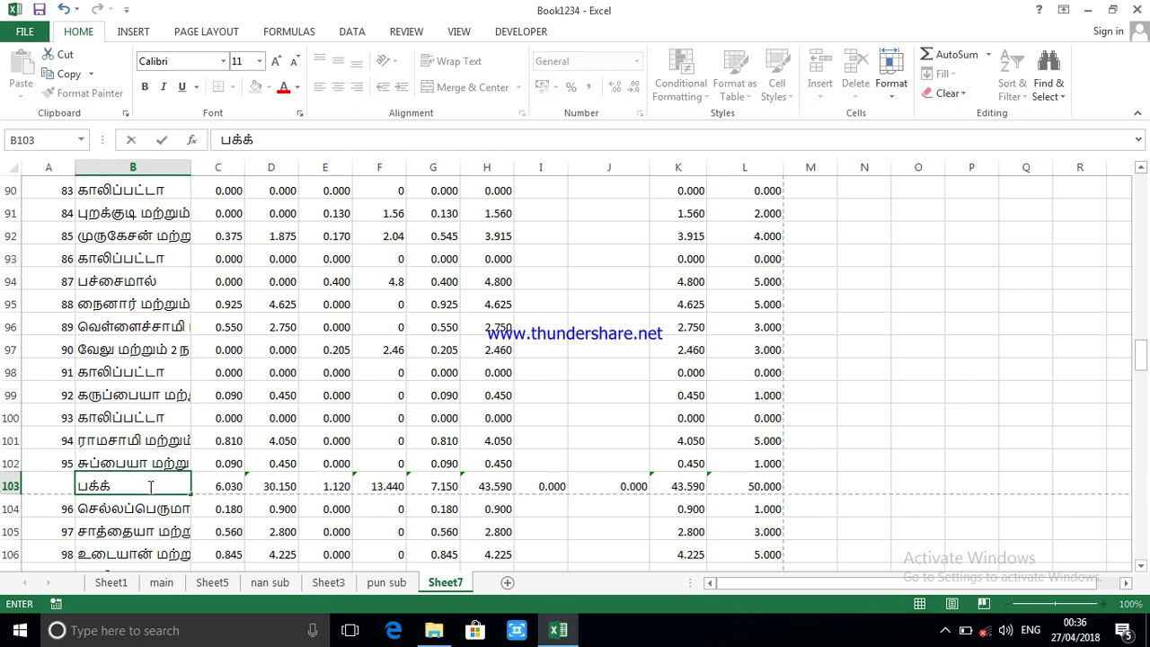
{"action": "type", "text": " எண்"}
{"action": "scroll", "coordinate": [303, 511], "scroll_direction": "down", "scroll_amount": 5}
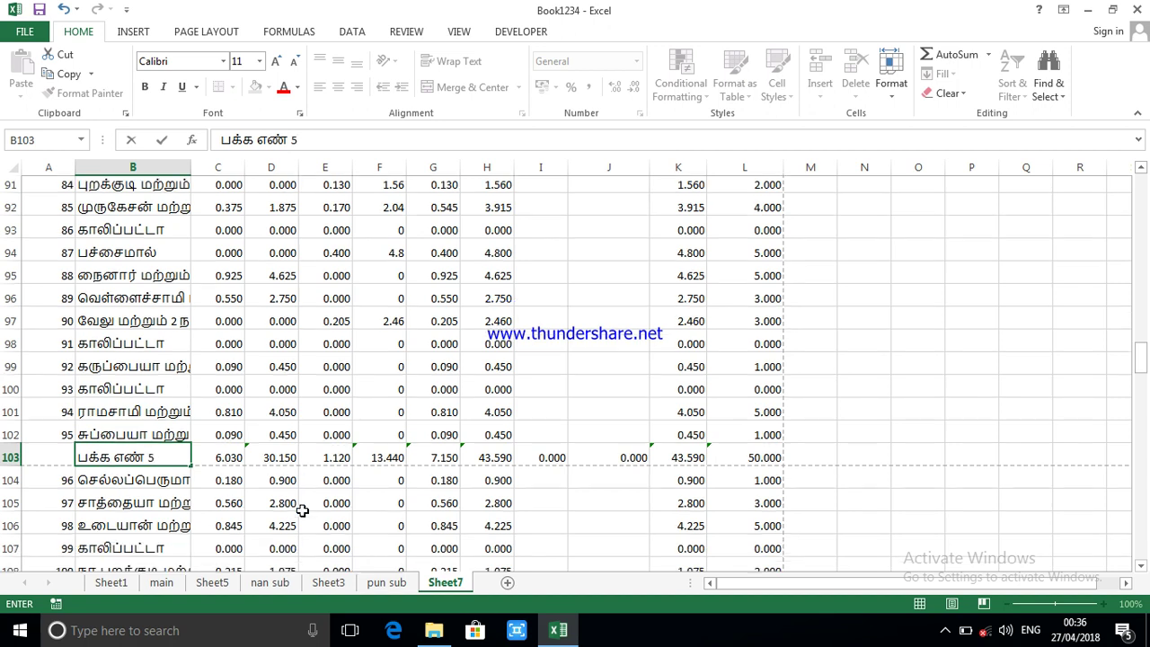
{"action": "scroll", "coordinate": [318, 519], "scroll_direction": "down", "scroll_amount": 2}
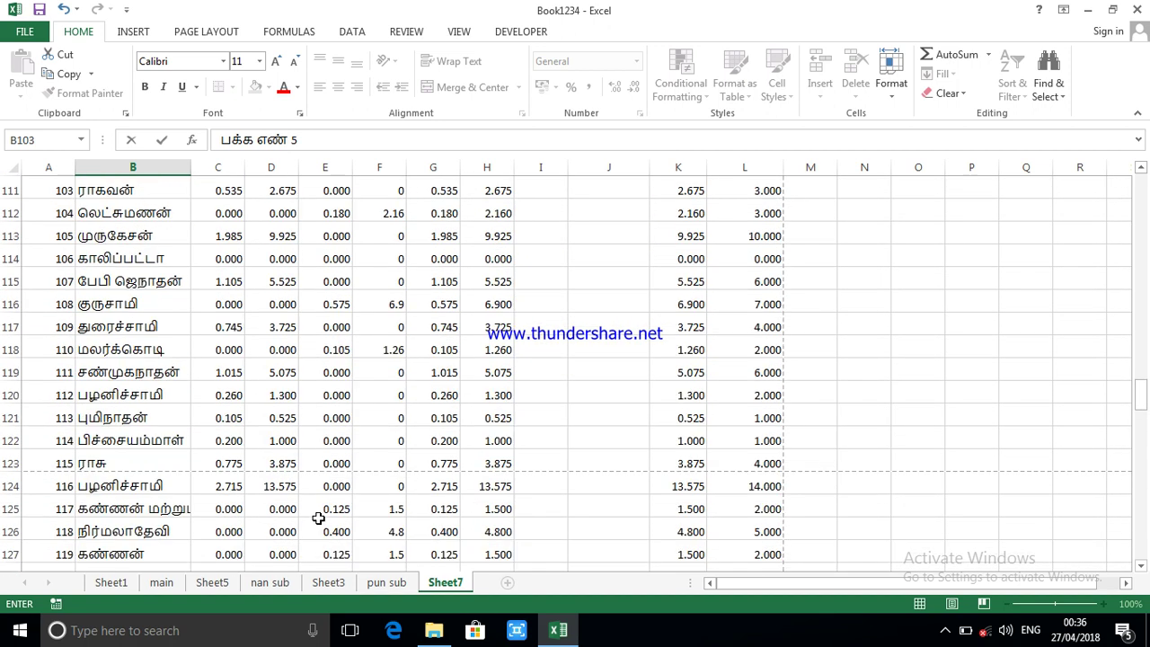
{"action": "left_click", "coordinate": [12, 462]}
- Insert a blank row 123 for the sixth page's subtotal
{"action": "right_click", "coordinate": [11, 462]}
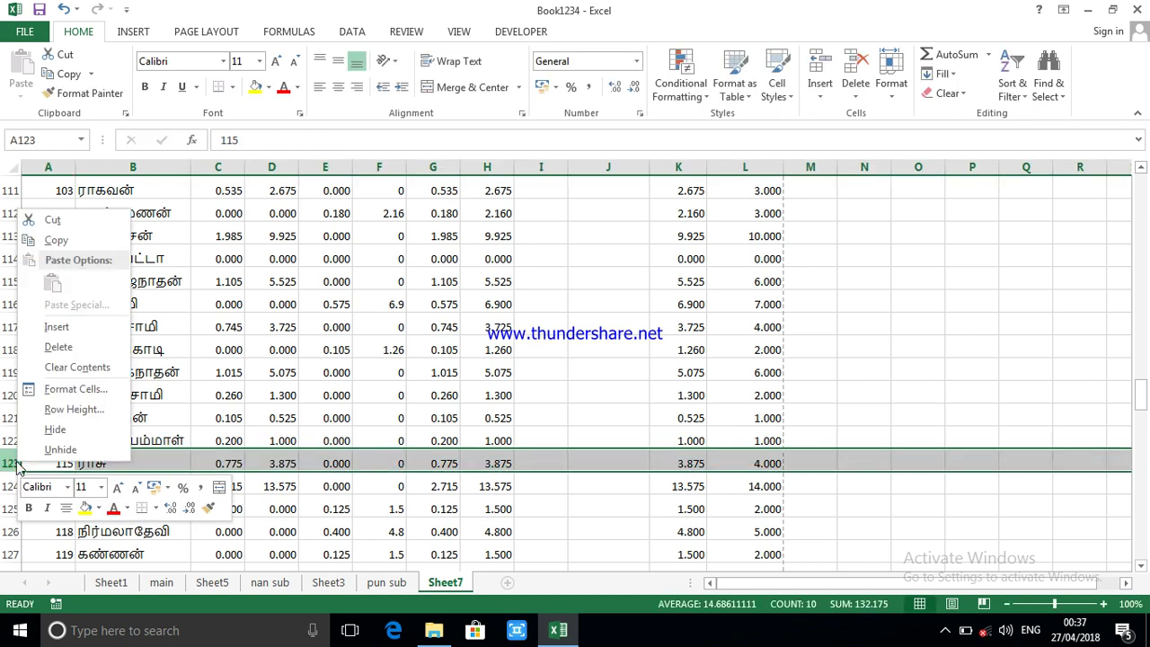
{"action": "left_click", "coordinate": [57, 327]}
{"action": "left_click", "coordinate": [220, 466]}
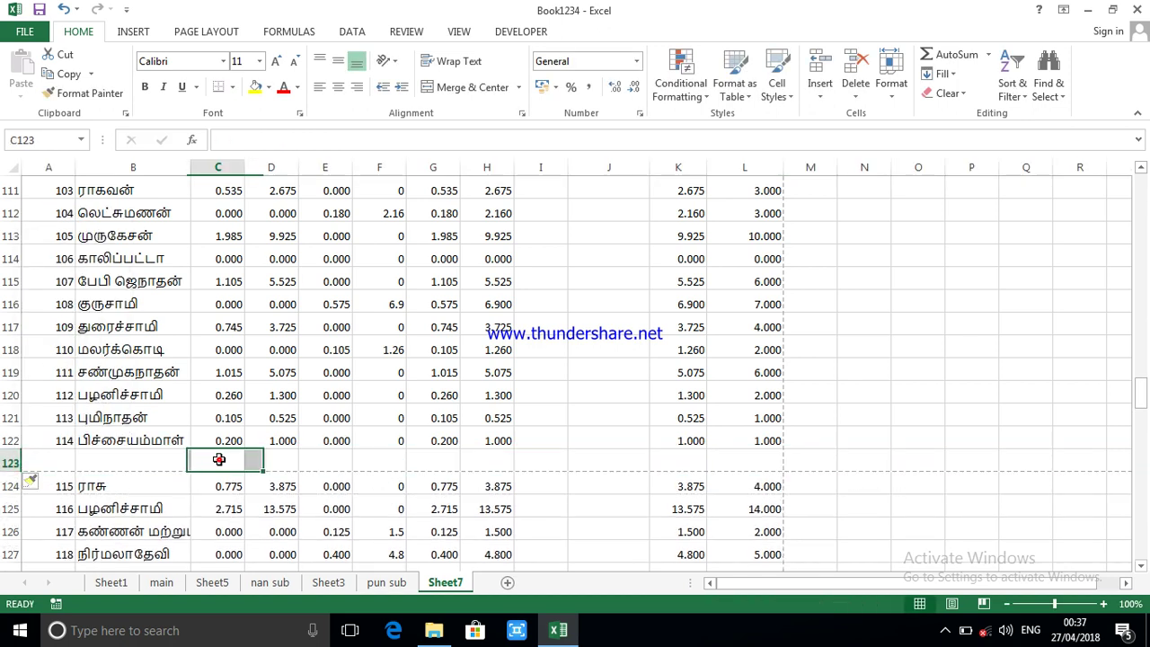
{"action": "scroll", "coordinate": [215, 404], "scroll_direction": "up", "scroll_amount": 4}
- Sum C104:C122 into C123 (8.620) and fill it across to L123 (61.000)
{"action": "left_click_drag", "start_coordinate": [236, 304], "coordinate": [231, 553]}
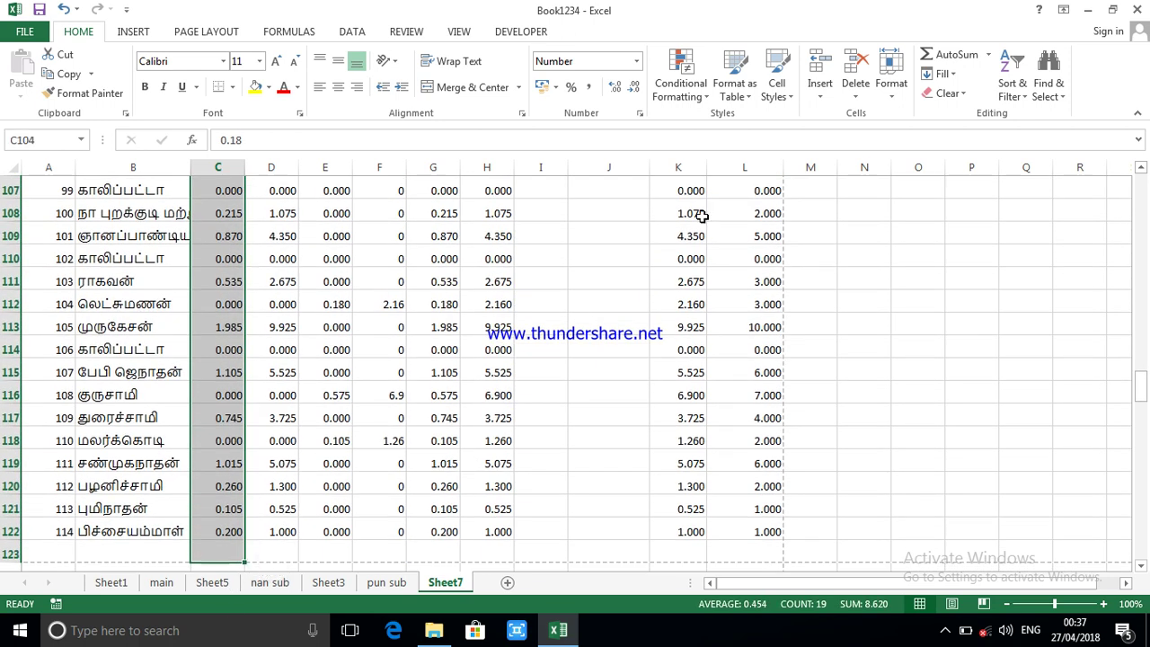
{"action": "left_click", "coordinate": [965, 54]}
{"action": "scroll", "coordinate": [593, 416], "scroll_direction": "down", "scroll_amount": 4}
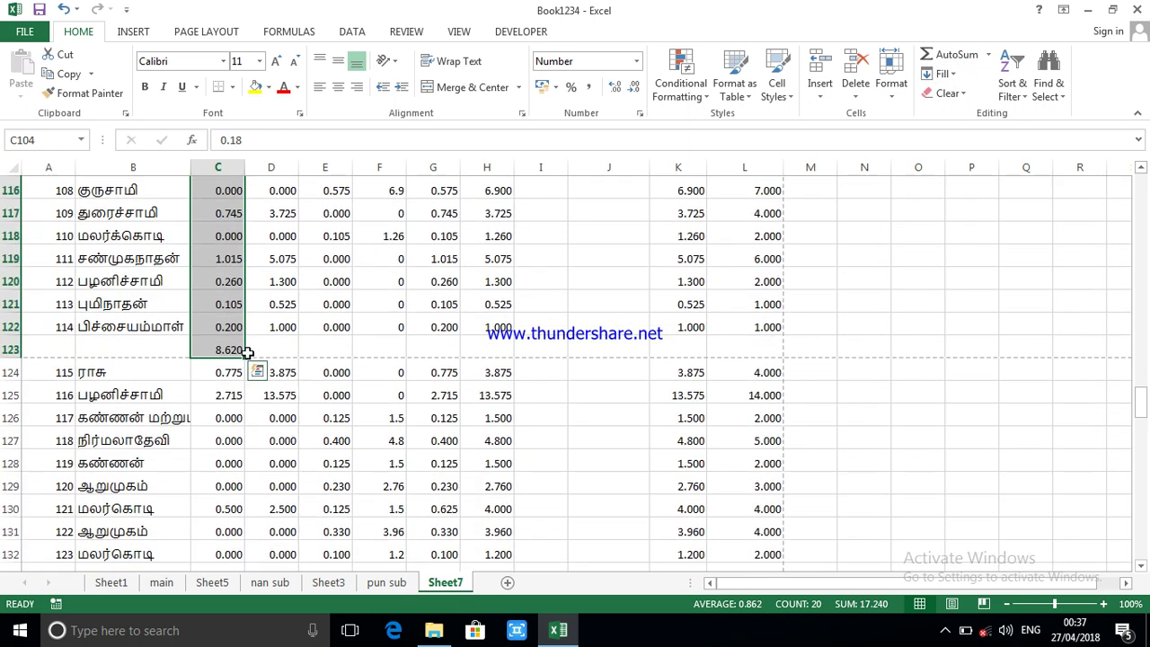
{"action": "left_click", "coordinate": [232, 349]}
{"action": "left_click_drag", "start_coordinate": [243, 357], "coordinate": [757, 351]}
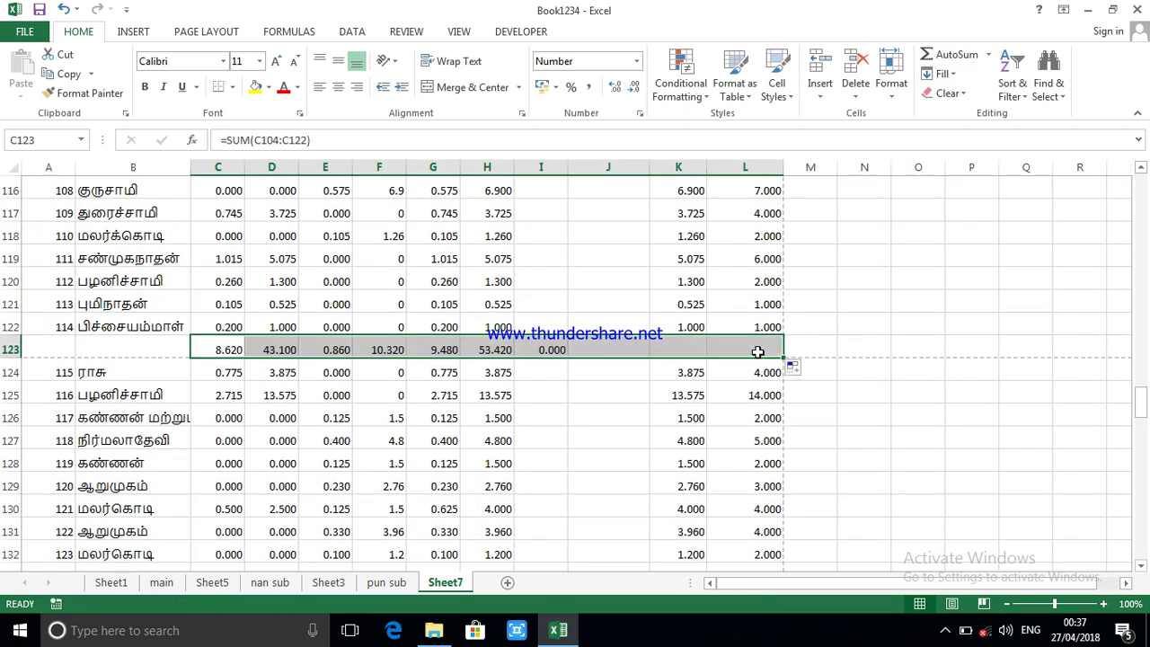
- Label B123 'பக்க எண் 5', restoring the person's name in B122 after an accidental edit
{"action": "left_click", "coordinate": [160, 350]}
{"action": "type", "text": "ப"}
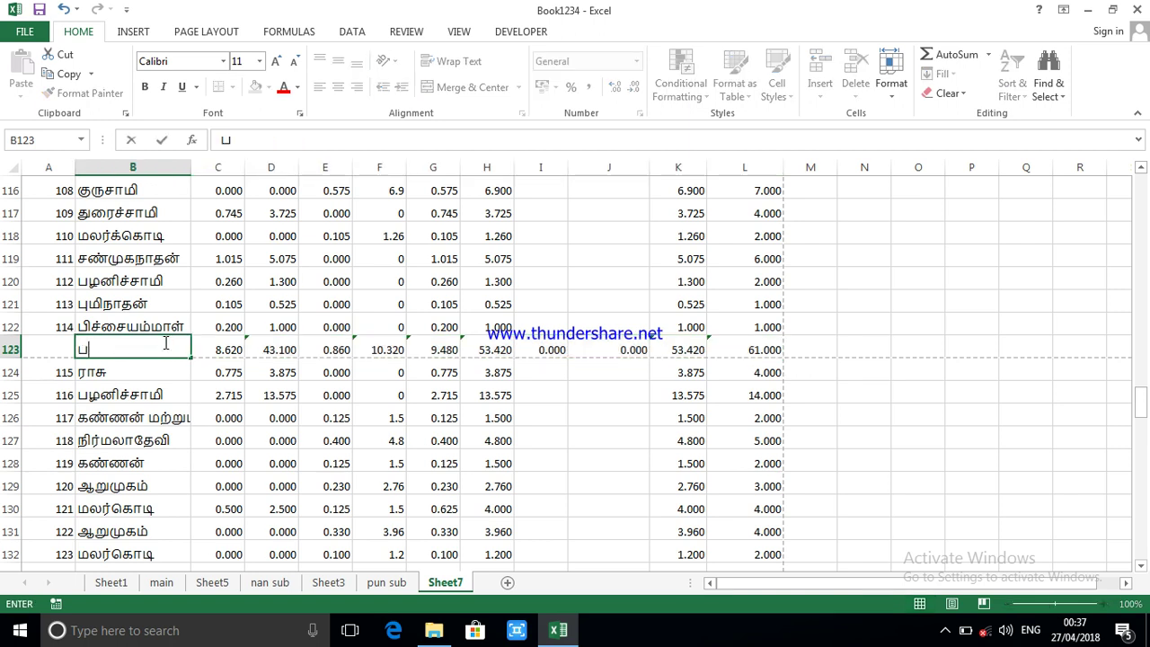
{"action": "type", "text": "க்க எ"}
{"action": "left_click", "coordinate": [160, 334]}
{"action": "type", "text": "ன்"}
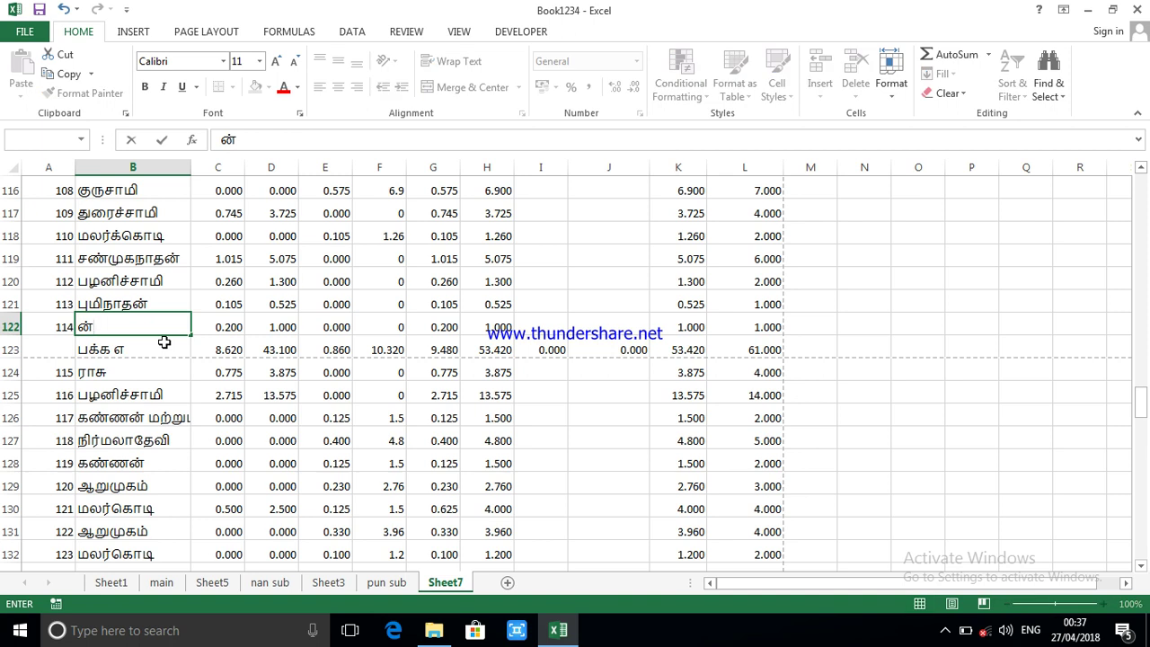
{"action": "key", "text": "BackSpace"}
{"action": "type", "text": "பிச்சையம்மாள்"}
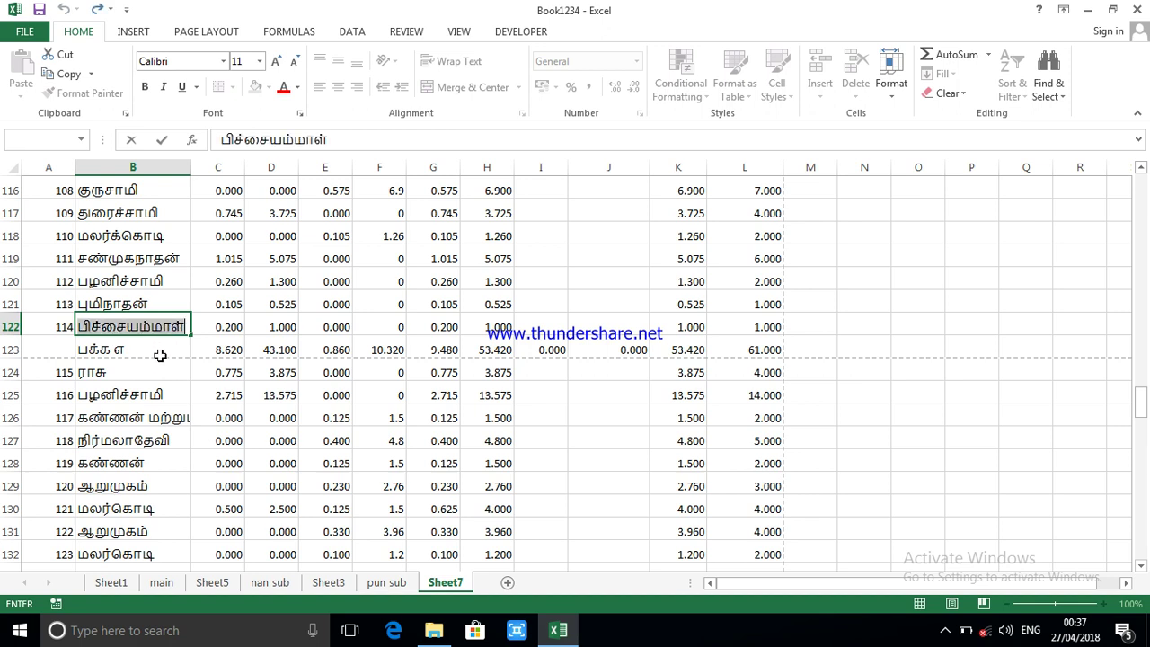
{"action": "double_click", "coordinate": [159, 352]}
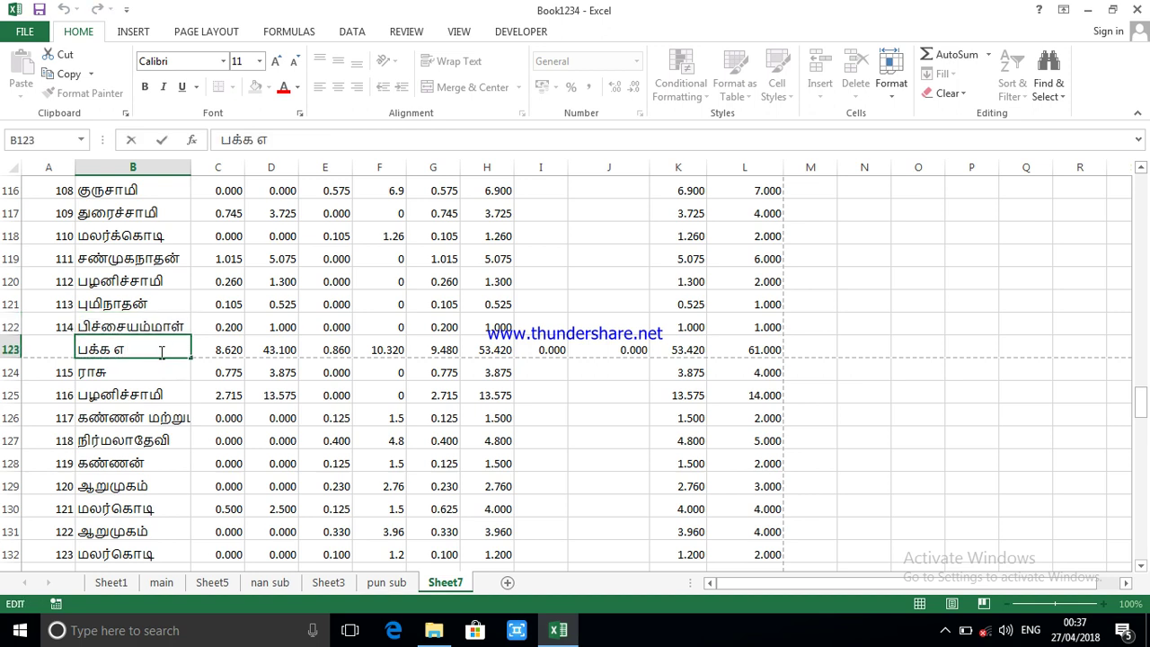
{"action": "type", "text": "ண் 5"}
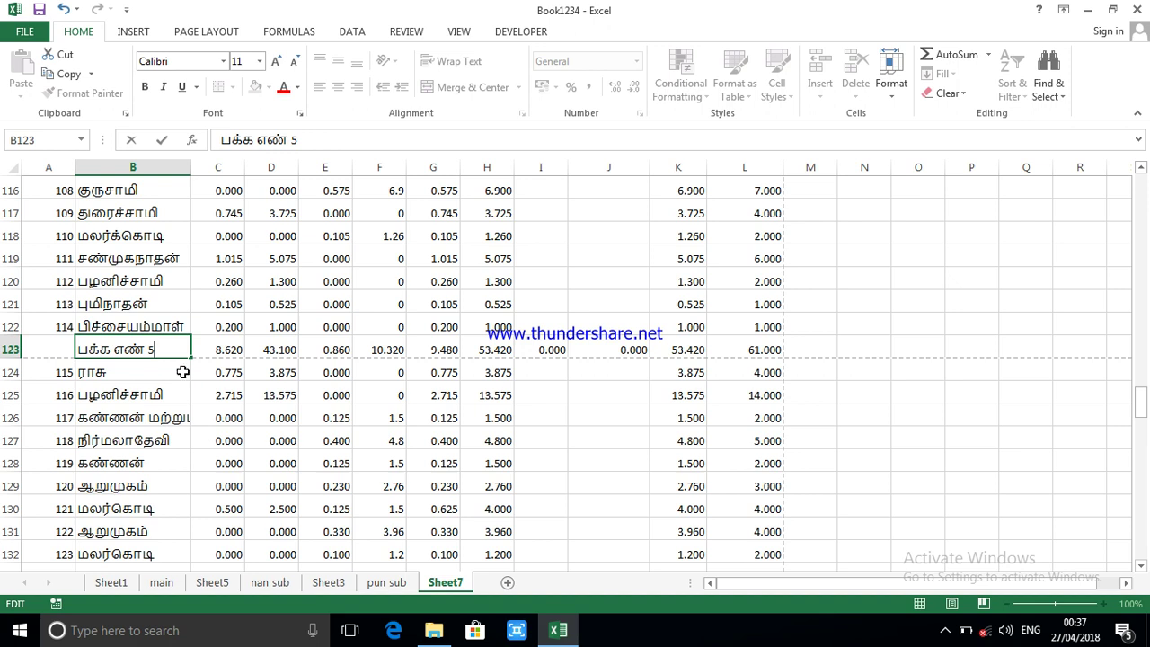
- Insert a new blank row 143 below the seventh page's entries
{"action": "scroll", "coordinate": [207, 409], "scroll_direction": "down", "scroll_amount": 6}
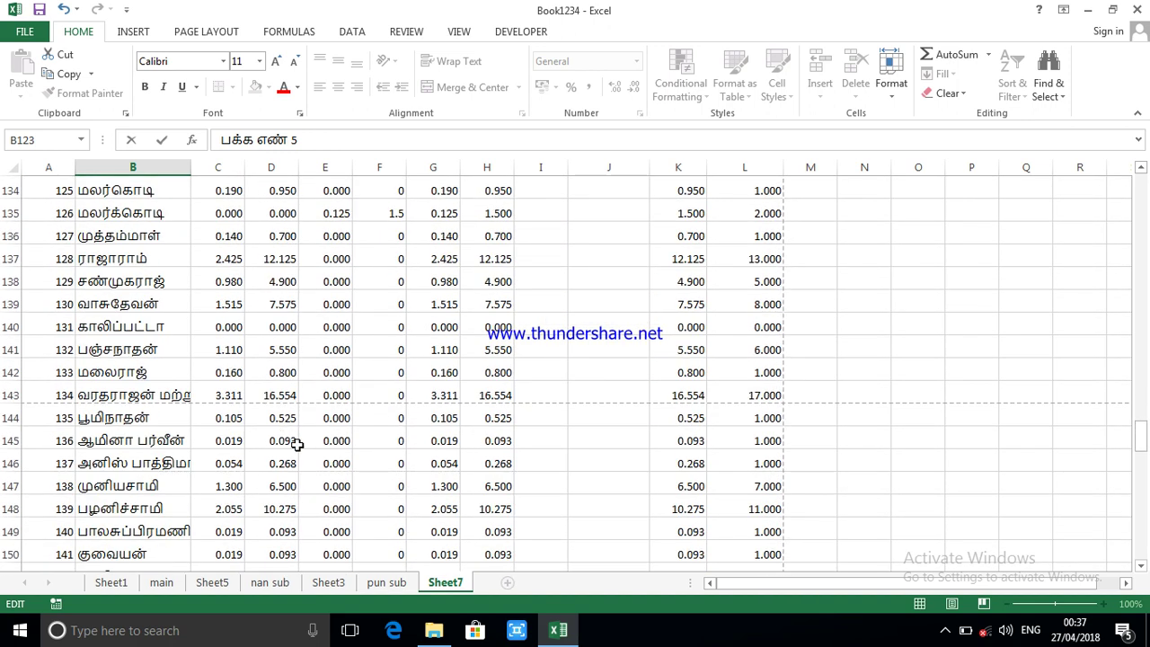
{"action": "right_click", "coordinate": [7, 382]}
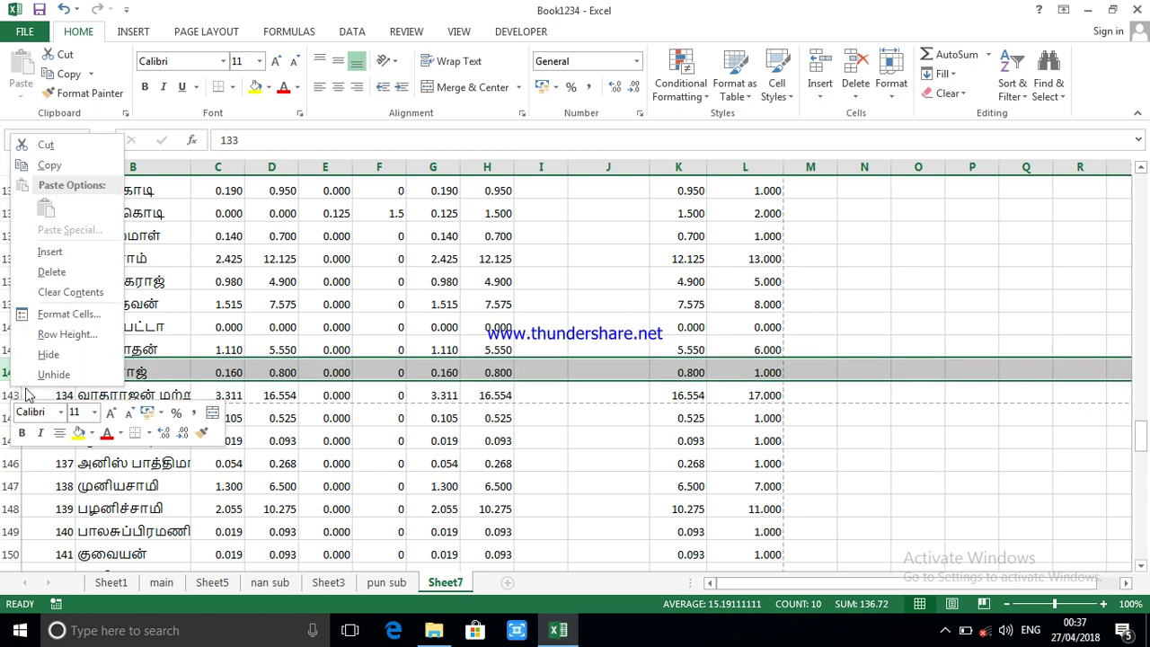
{"action": "key", "text": "Escape"}
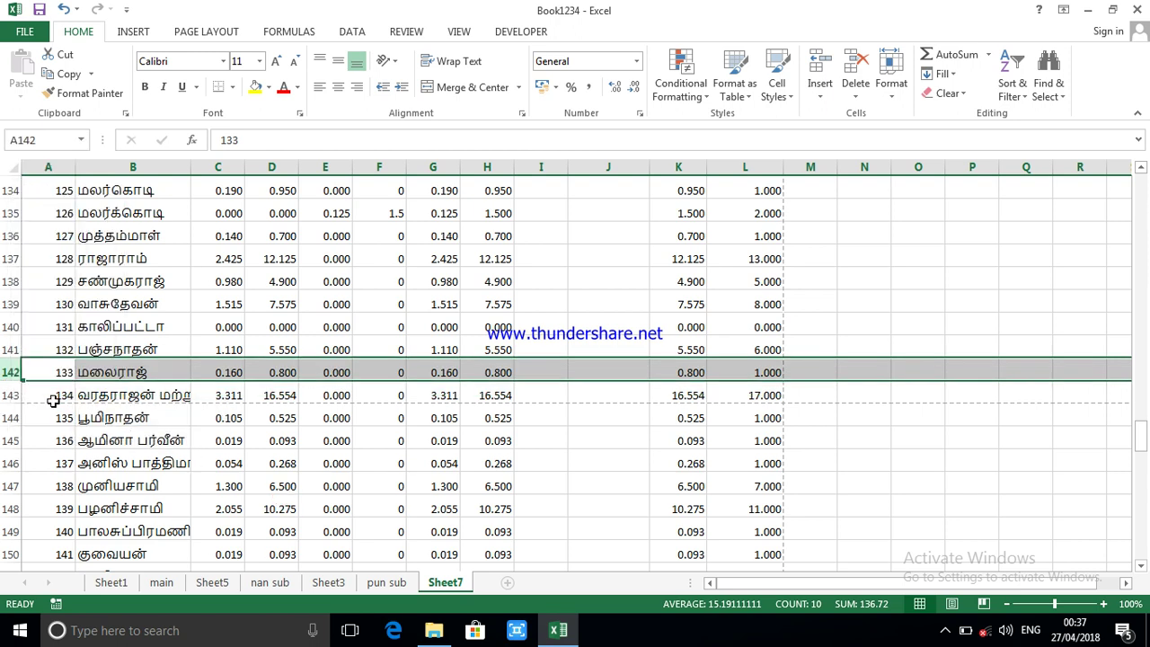
{"action": "left_click", "coordinate": [10, 394]}
{"action": "right_click", "coordinate": [10, 394]}
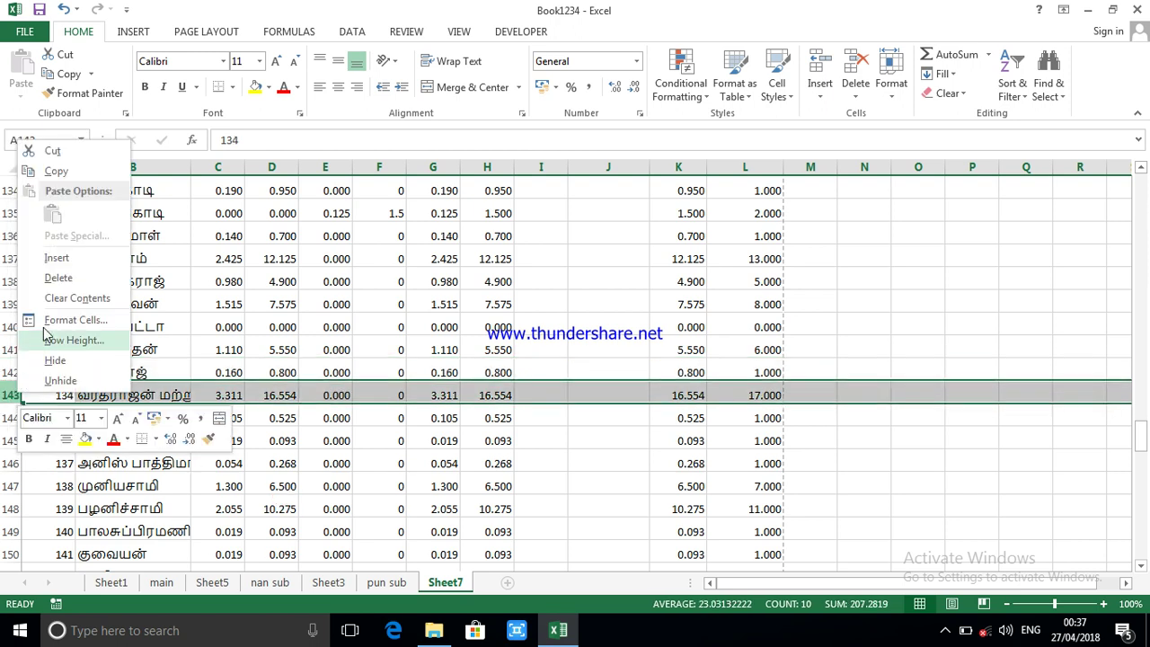
{"action": "left_click", "coordinate": [57, 260]}
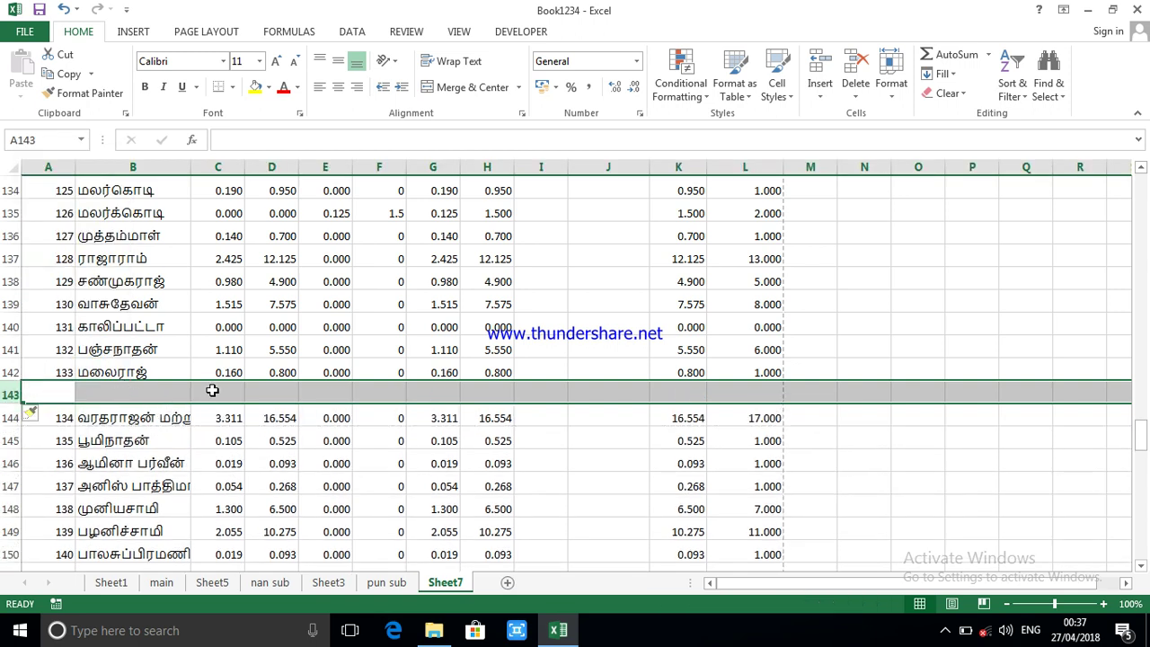
- AutoSum C124:C142 into C143 and copy the subtotal formula across to column L
{"action": "left_click", "coordinate": [212, 390]}
{"action": "scroll", "coordinate": [219, 374], "scroll_direction": "up", "scroll_amount": 6}
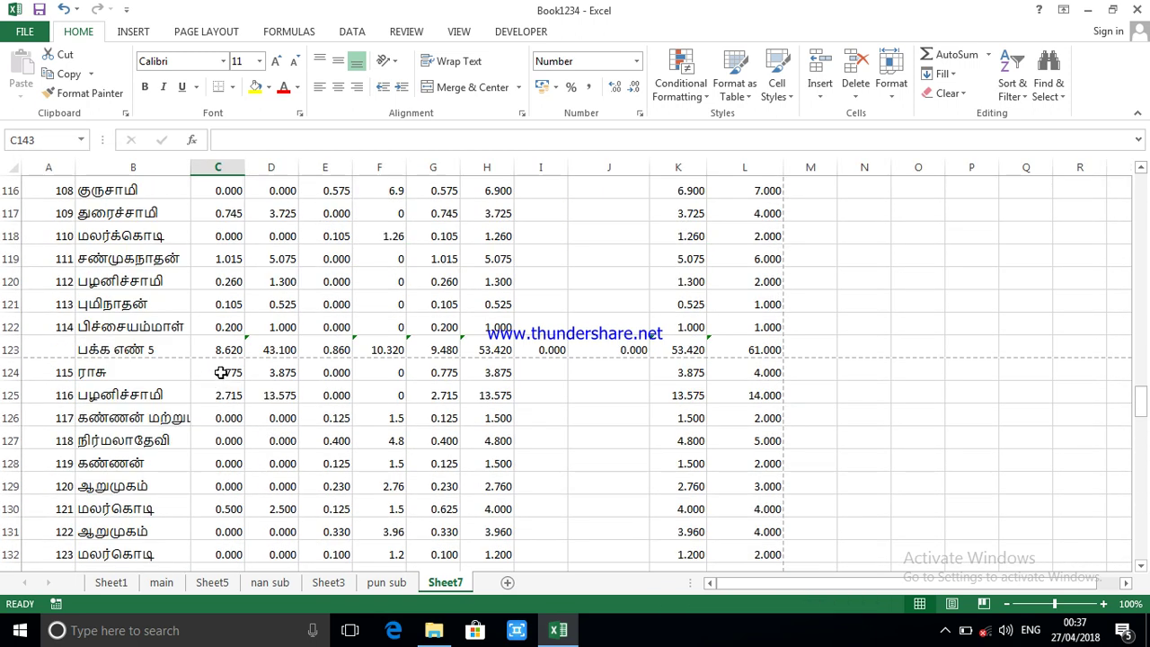
{"action": "left_click_drag", "start_coordinate": [221, 371], "coordinate": [223, 547]}
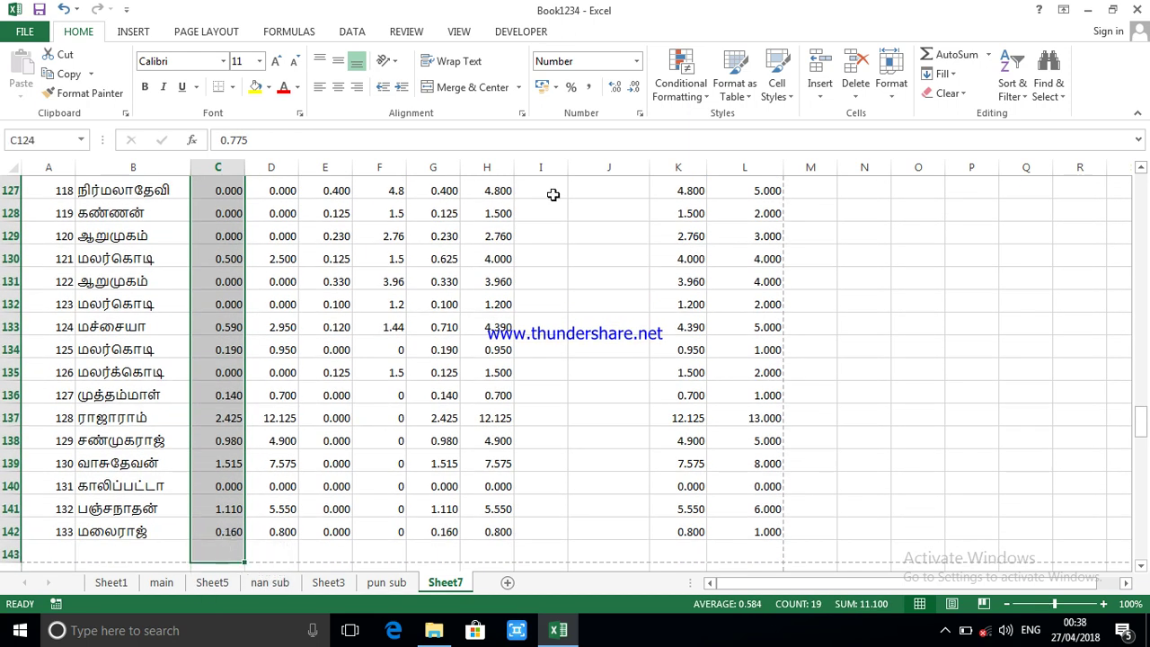
{"action": "left_click", "coordinate": [942, 58]}
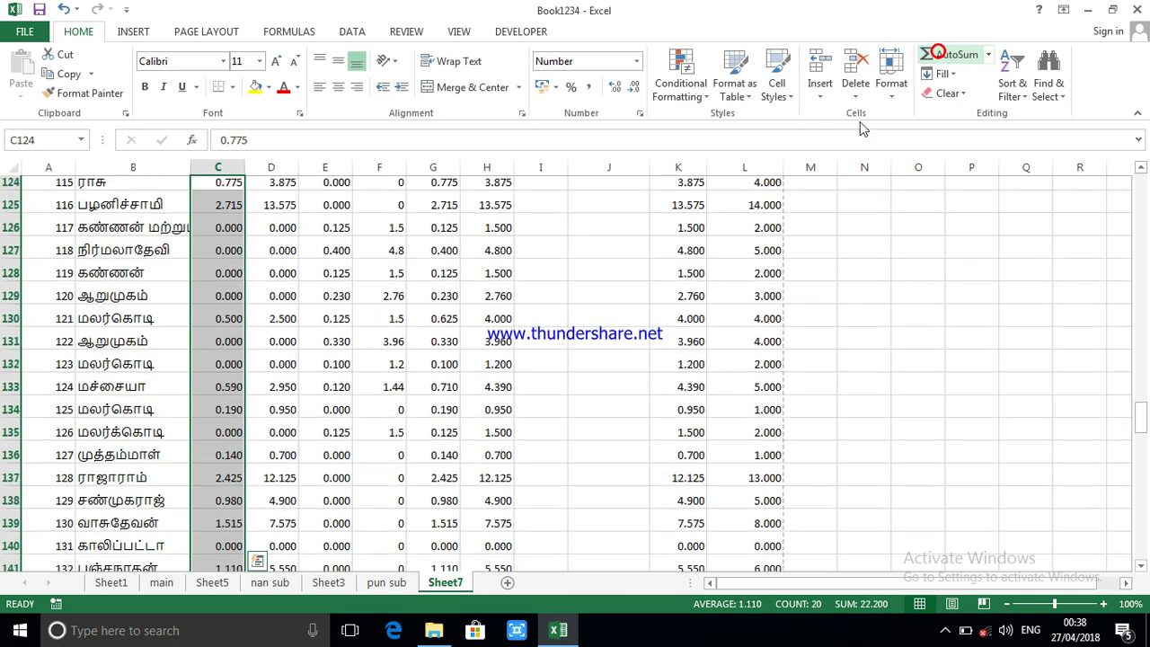
{"action": "scroll", "coordinate": [370, 375], "scroll_direction": "down", "scroll_amount": 3}
{"action": "left_click", "coordinate": [210, 418]}
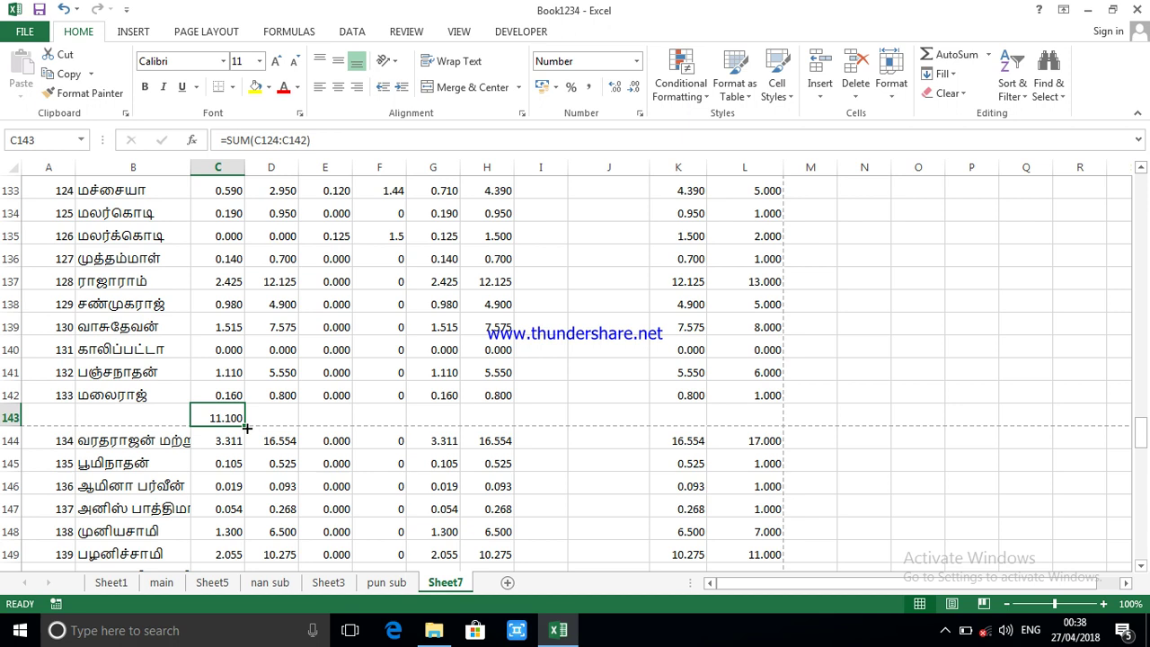
{"action": "left_click_drag", "start_coordinate": [246, 429], "coordinate": [766, 419]}
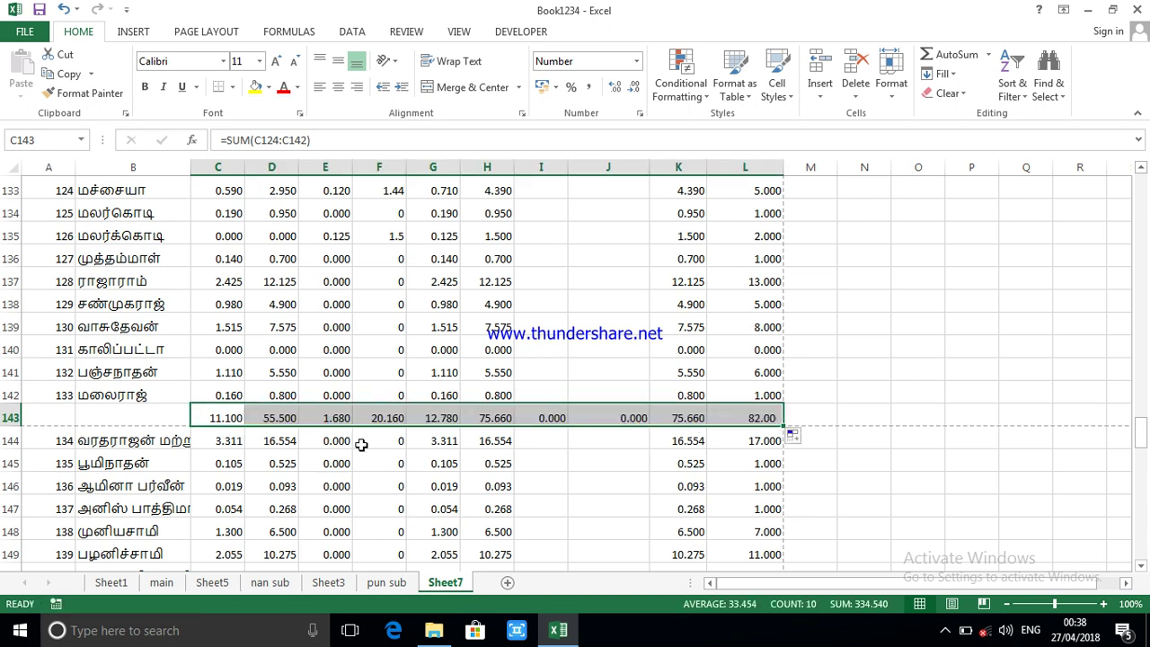
{"action": "left_click", "coordinate": [80, 414]}
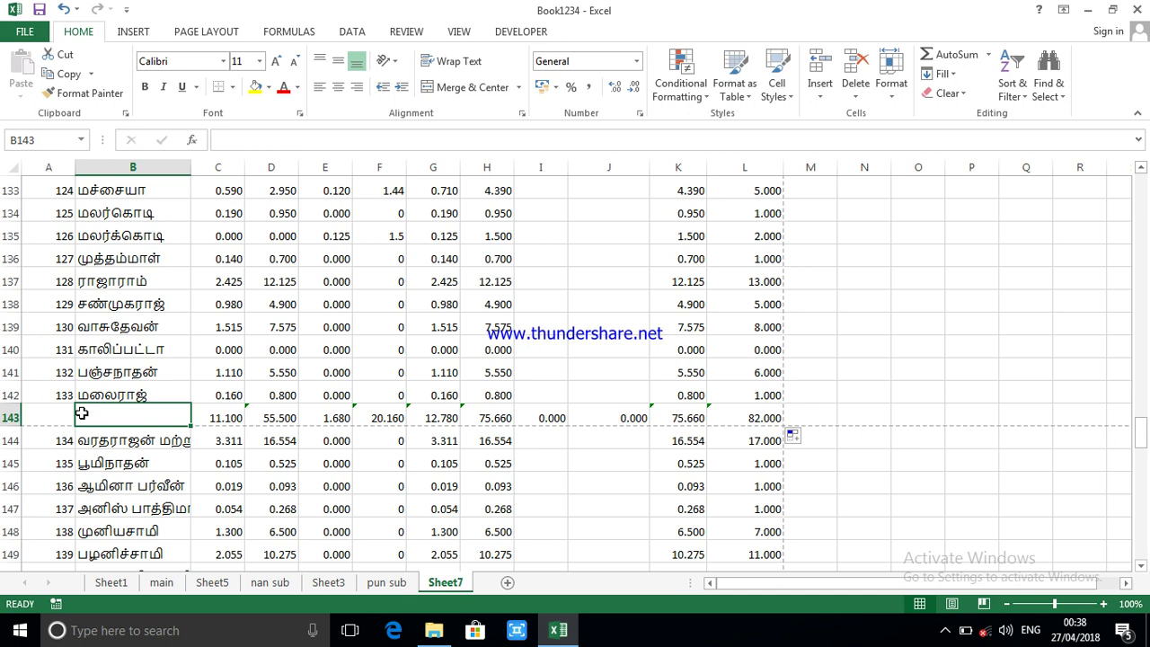
- Enter the label 'பக்க எண் 6' in B143, fixing typos, then review earlier subtotal rows
{"action": "type", "text": "ப"}
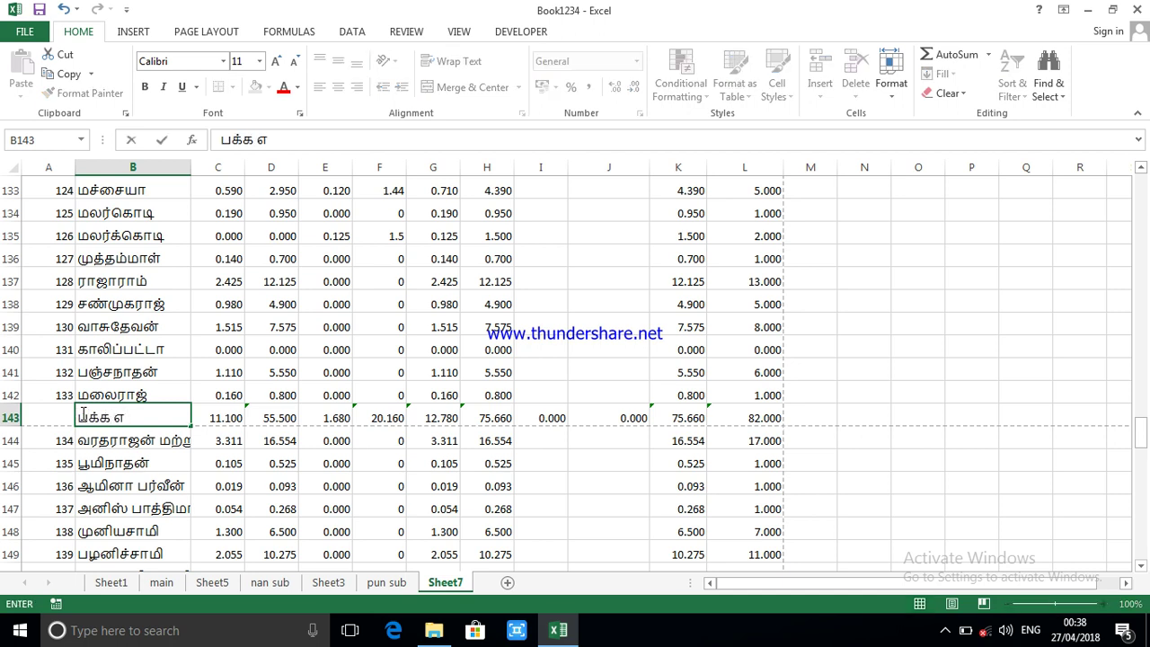
{"action": "type", "text": "க்க ஏஏஏஏஏஏஎண"}
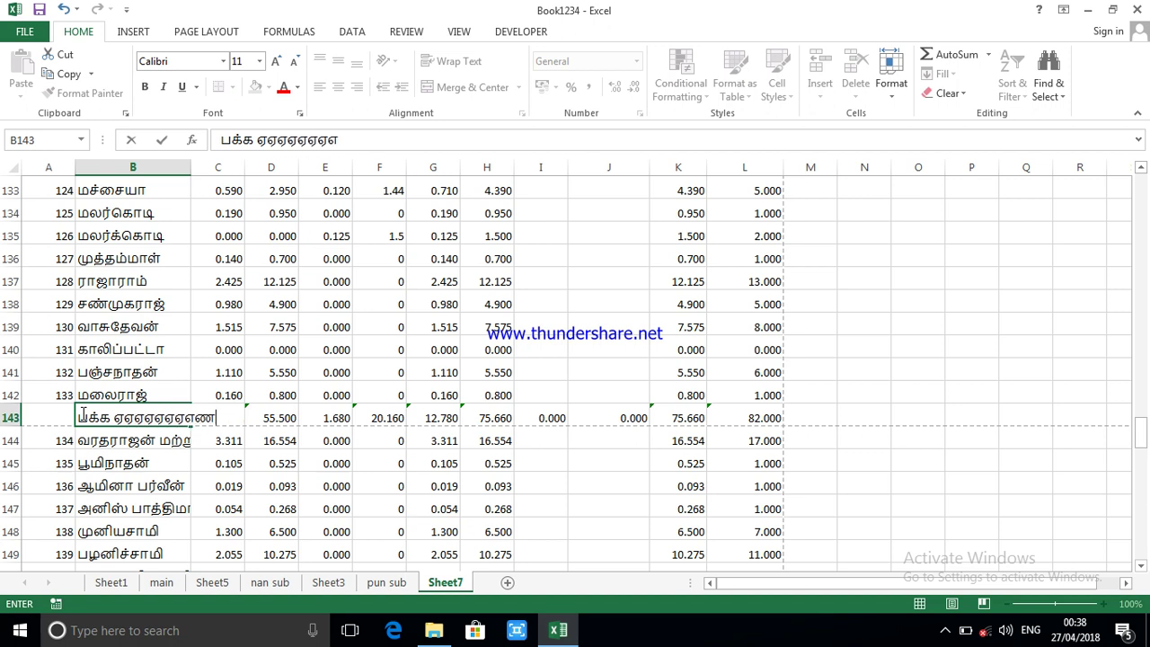
{"action": "key", "text": "BackSpace"}
{"action": "key", "text": "BackSpace"}
{"action": "key", "text": "BackSpace"}
{"action": "key", "text": "BackSpace"}
{"action": "key", "text": "BackSpace"}
{"action": "key", "text": "BackSpace"}
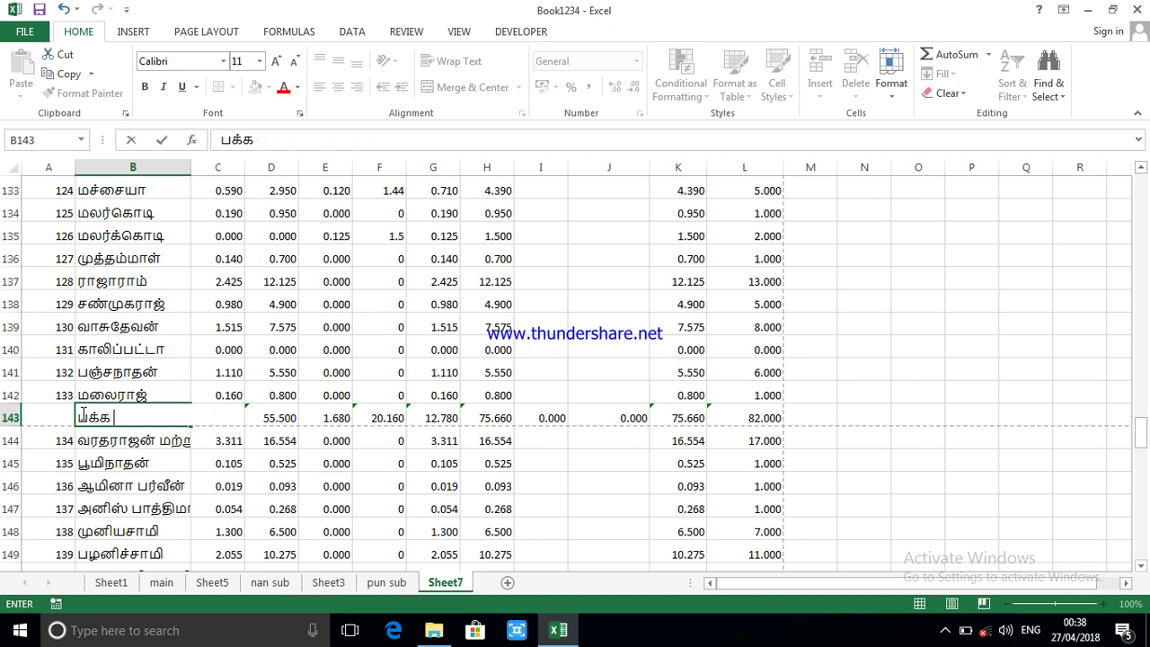
{"action": "type", "text": "எண் 6"}
{"action": "scroll", "coordinate": [226, 494], "scroll_direction": "down", "scroll_amount": 5}
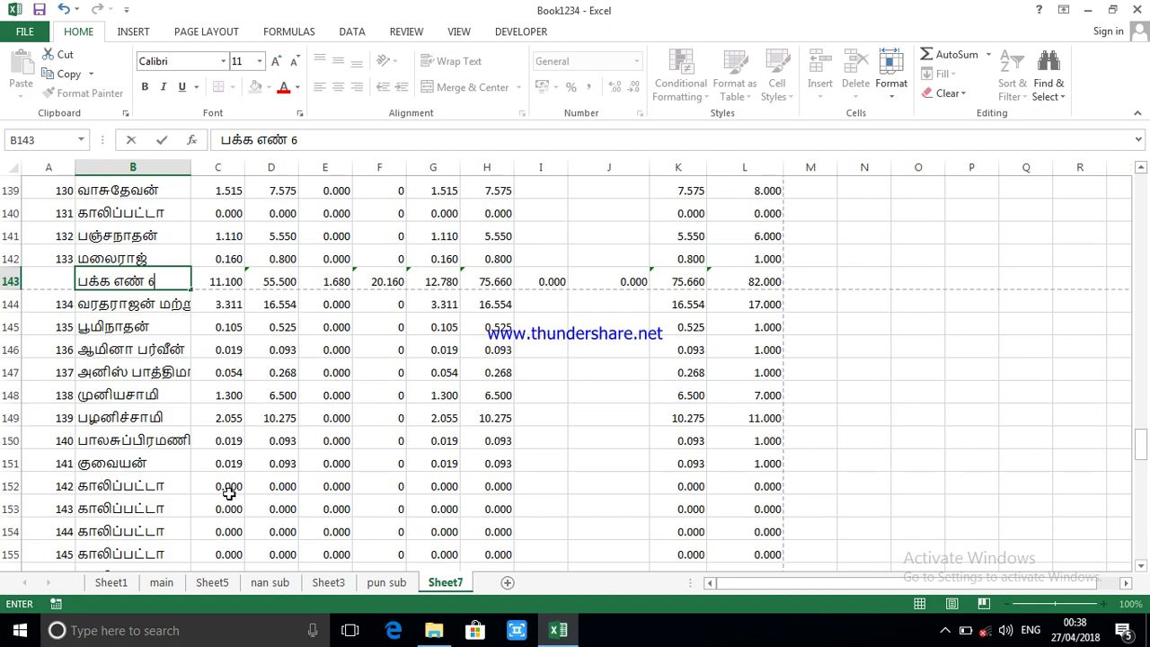
{"action": "scroll", "coordinate": [230, 501], "scroll_direction": "down", "scroll_amount": 1}
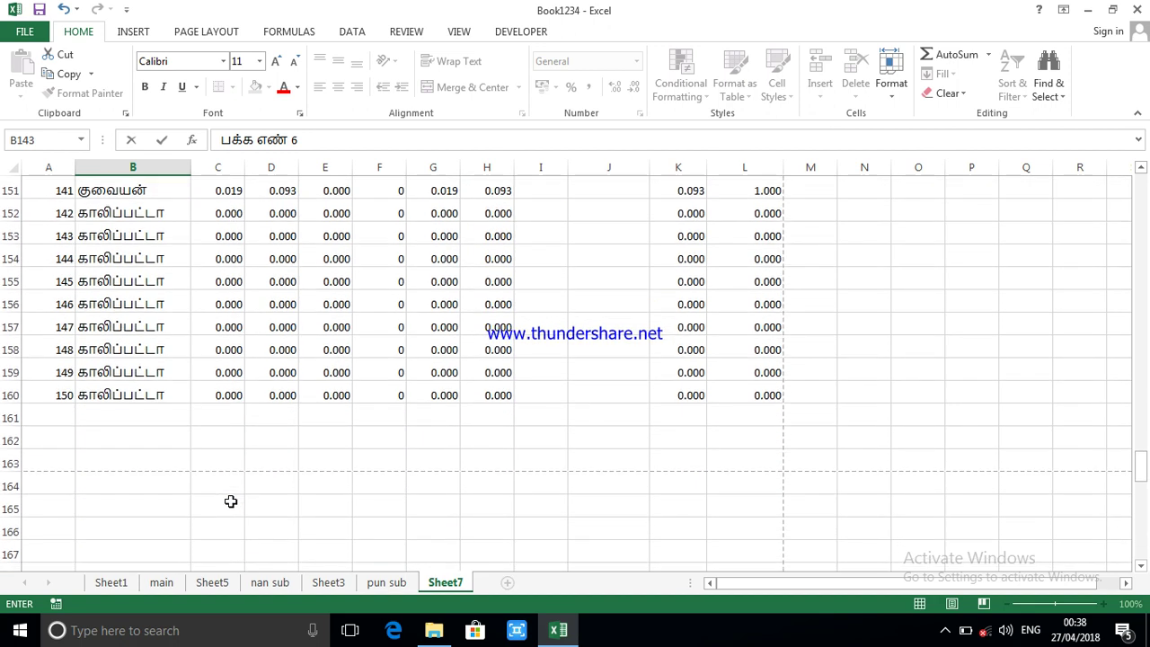
{"action": "scroll", "coordinate": [231, 501], "scroll_direction": "up", "scroll_amount": 15}
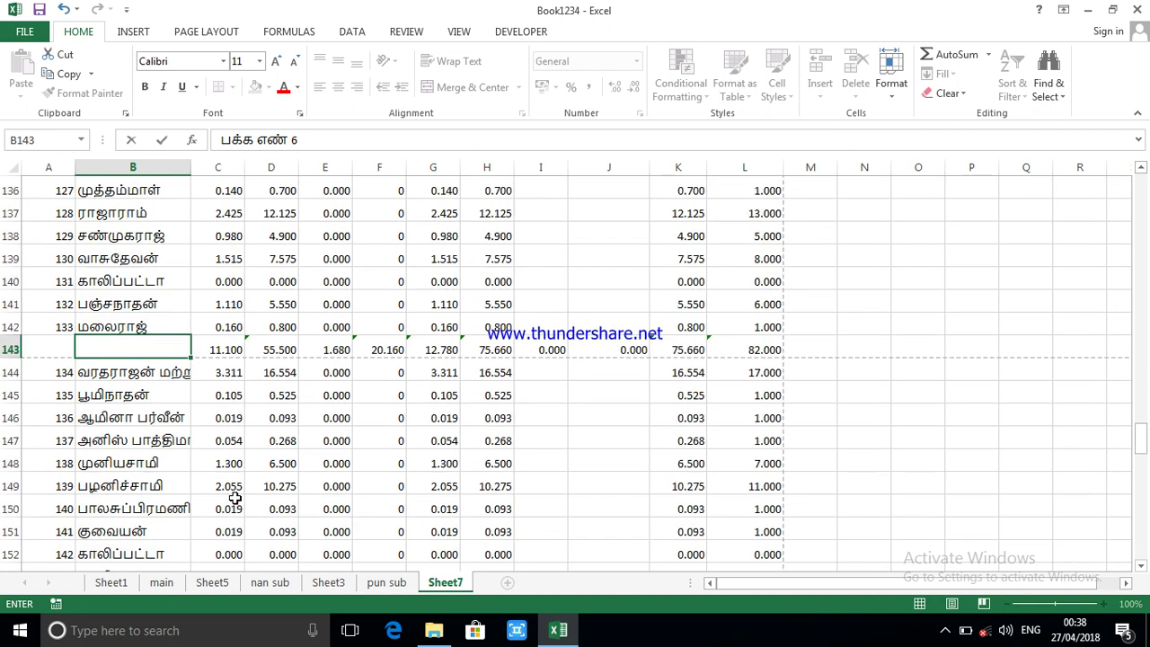
{"action": "scroll", "coordinate": [235, 497], "scroll_direction": "down", "scroll_amount": 3}
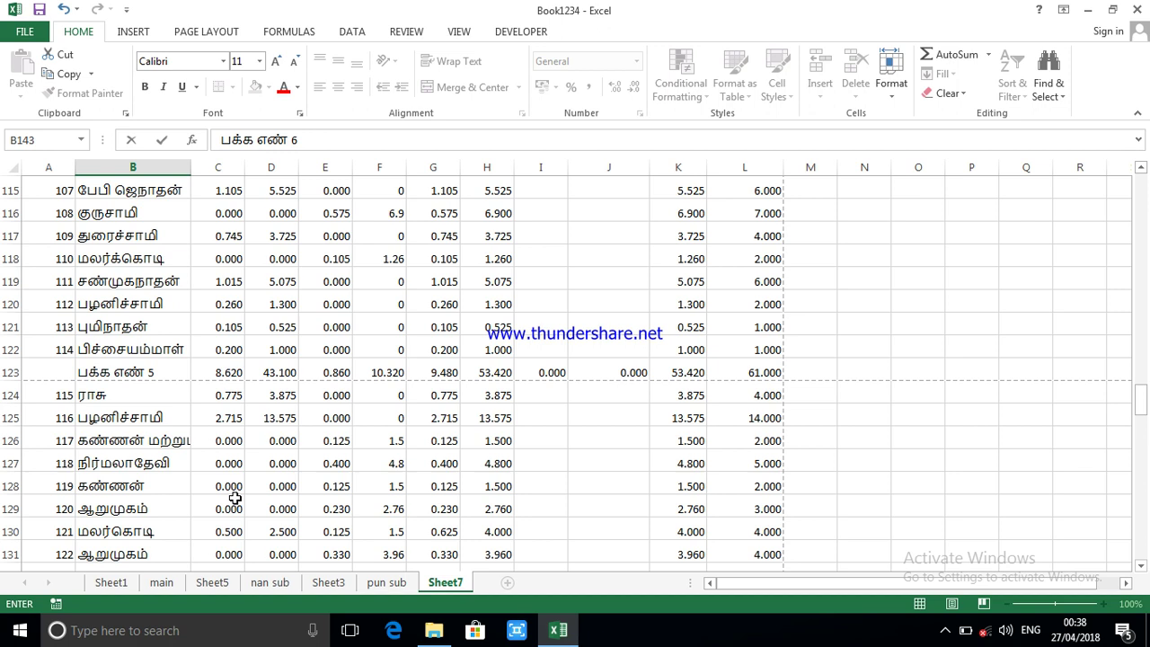
{"action": "scroll", "coordinate": [235, 498], "scroll_direction": "down", "scroll_amount": 5}
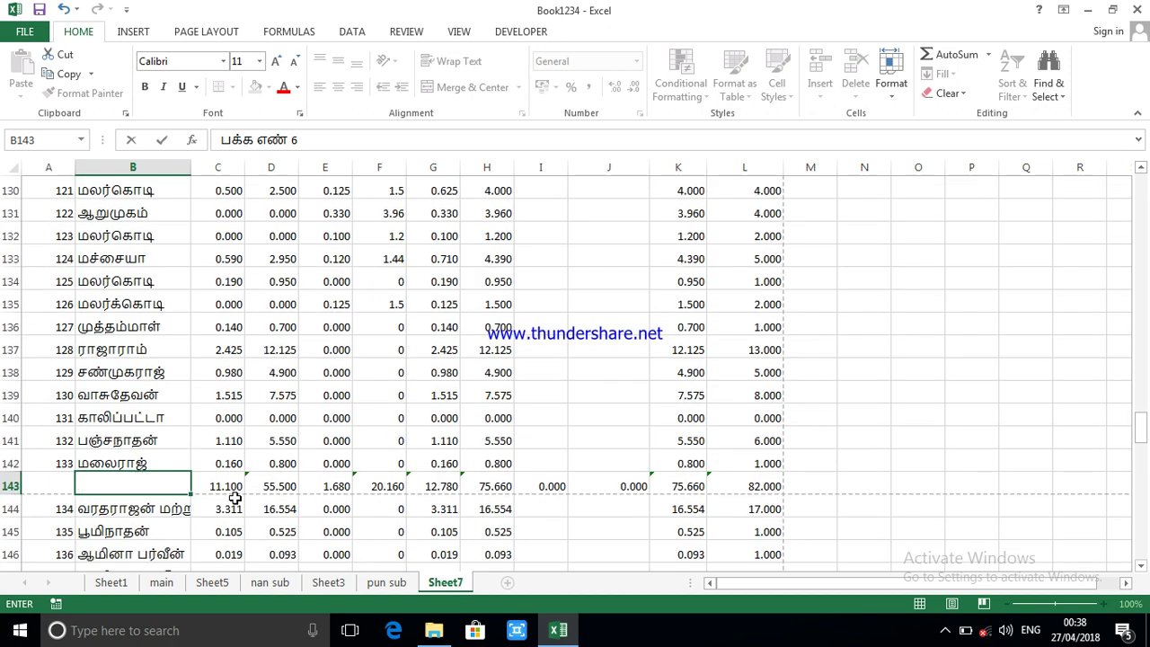
{"action": "scroll", "coordinate": [234, 498], "scroll_direction": "up", "scroll_amount": 3}
{"action": "scroll", "coordinate": [235, 498], "scroll_direction": "up", "scroll_amount": 6}
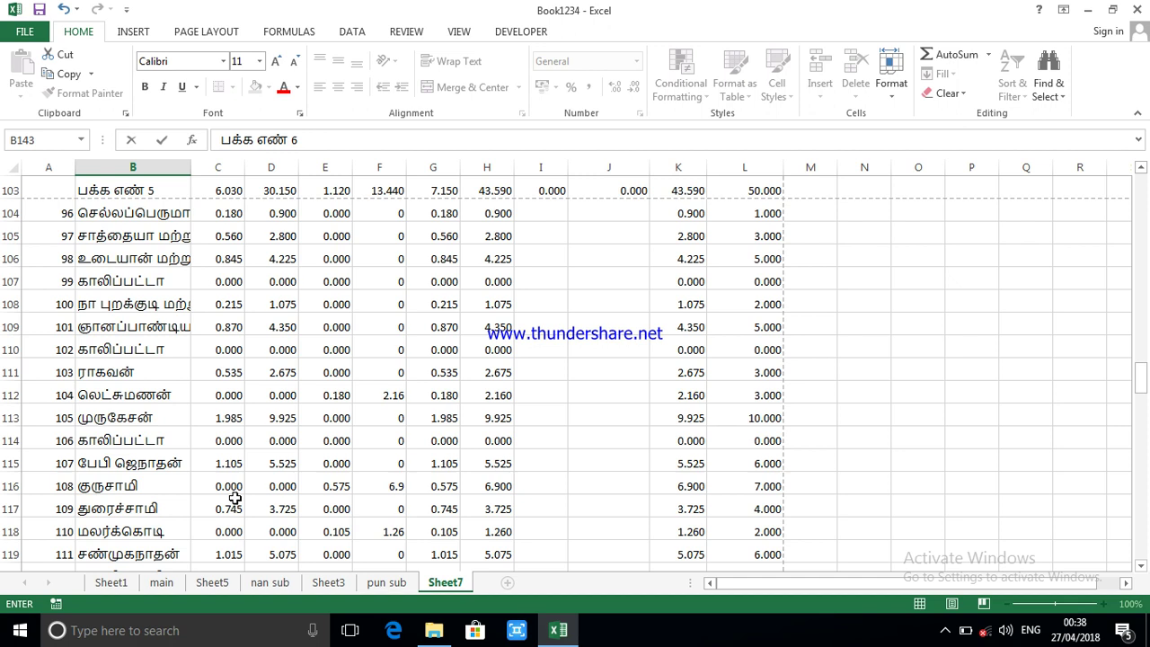
{"action": "scroll", "coordinate": [235, 497], "scroll_direction": "down", "scroll_amount": 2}
{"action": "scroll", "coordinate": [234, 497], "scroll_direction": "down", "scroll_amount": 1}
- Edit B123's page label so it reads 'பக்க எண் 6'
{"action": "double_click", "coordinate": [176, 440]}
{"action": "key", "text": "BackSpace"}
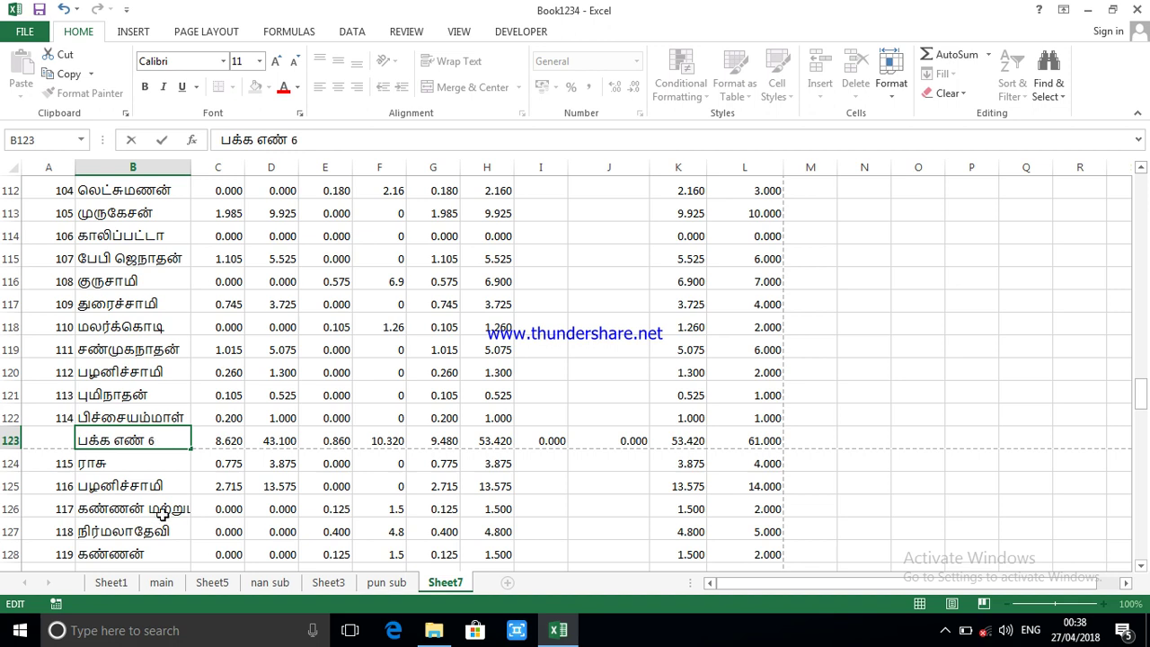
{"action": "scroll", "coordinate": [177, 449], "scroll_direction": "down", "scroll_amount": 7}
{"action": "left_click", "coordinate": [158, 419]}
- Change B143's page label from 6 to 'பக்க எண் 7'
{"action": "double_click", "coordinate": [158, 419]}
{"action": "key", "text": "BackSpace"}
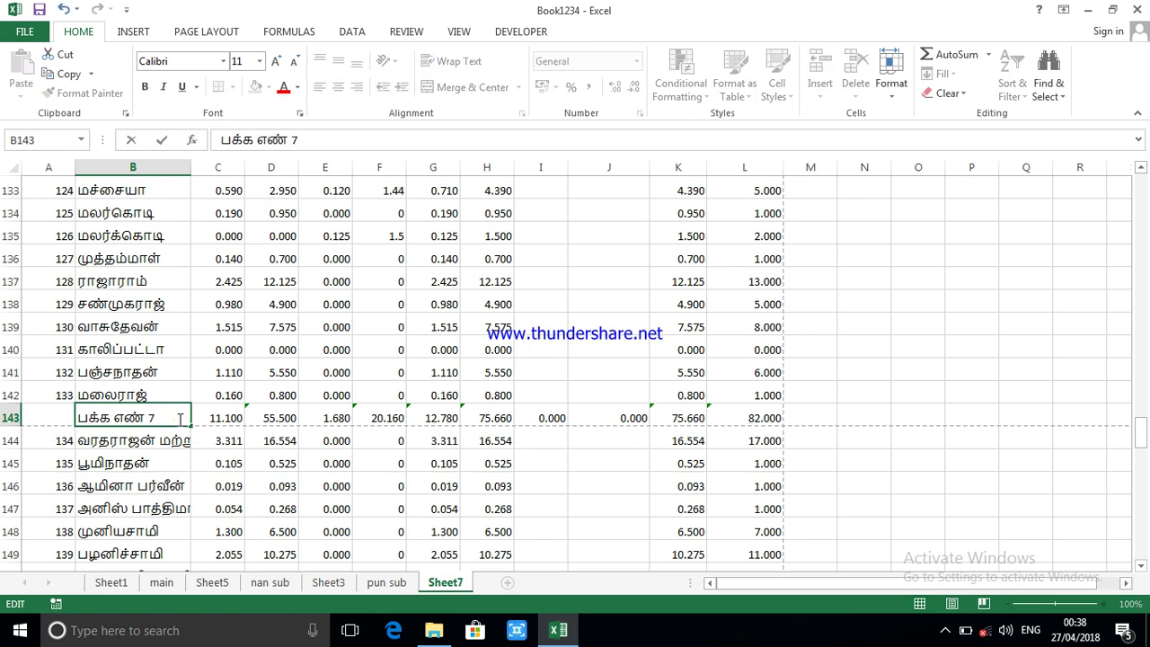
{"action": "type", "text": "7"}
{"action": "scroll", "coordinate": [290, 521], "scroll_direction": "down", "scroll_amount": 6}
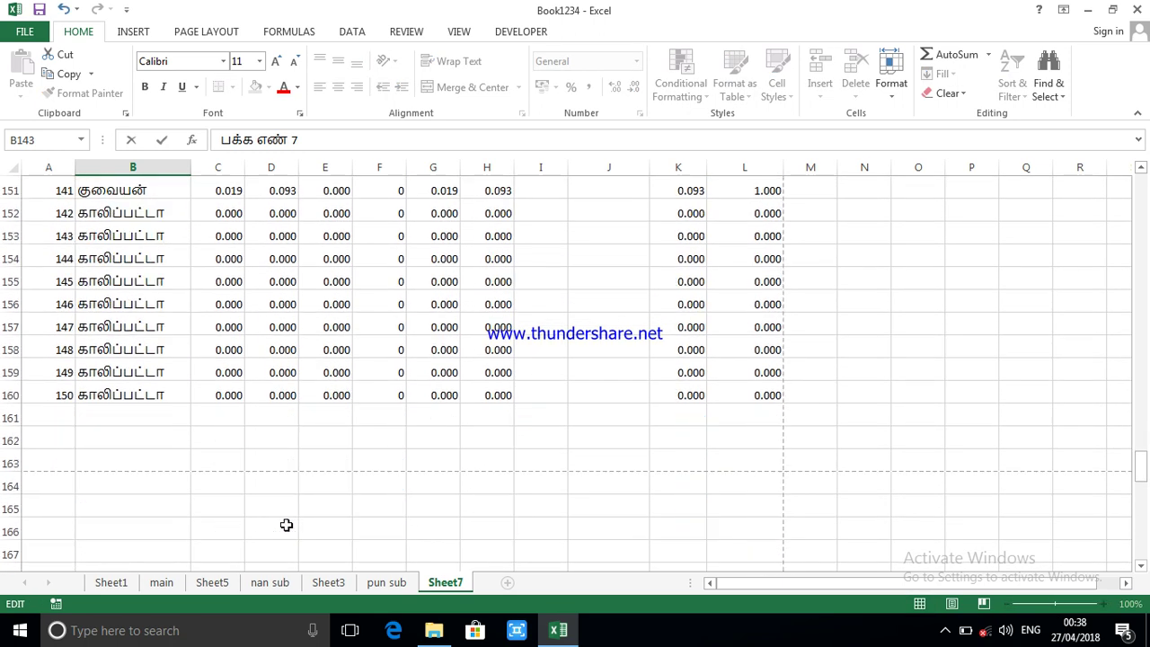
{"action": "scroll", "coordinate": [260, 538], "scroll_direction": "up", "scroll_amount": 2}
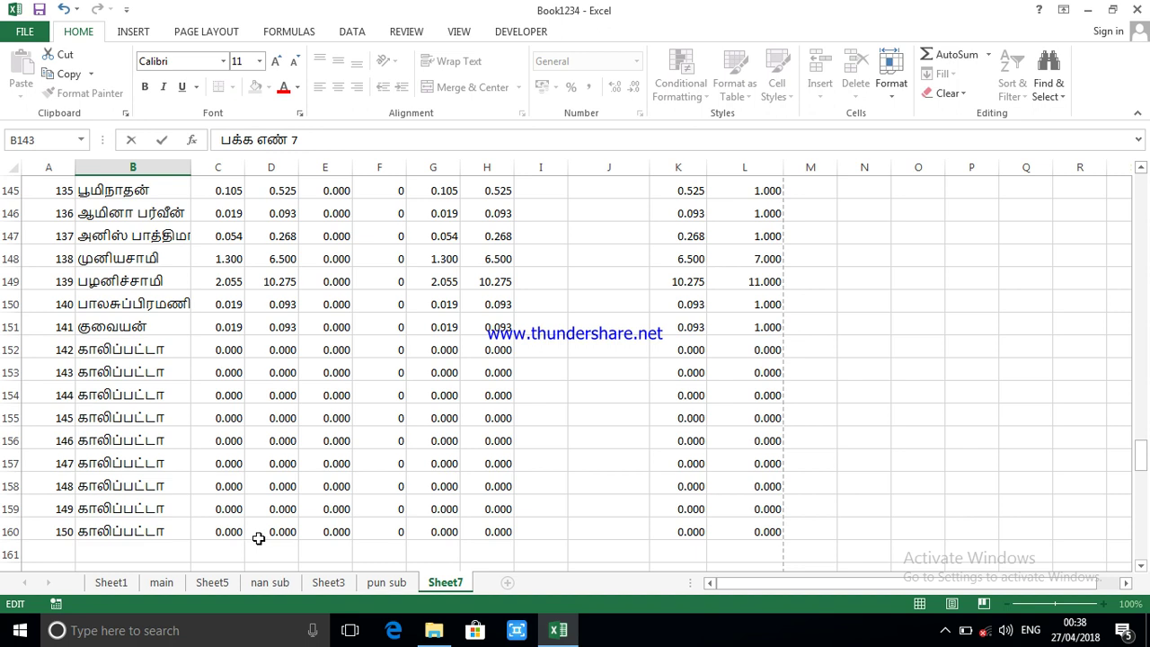
- Clear the empty placeholder rows 152–160 so the table ends at row 151
{"action": "left_click_drag", "start_coordinate": [11, 530], "coordinate": [45, 355]}
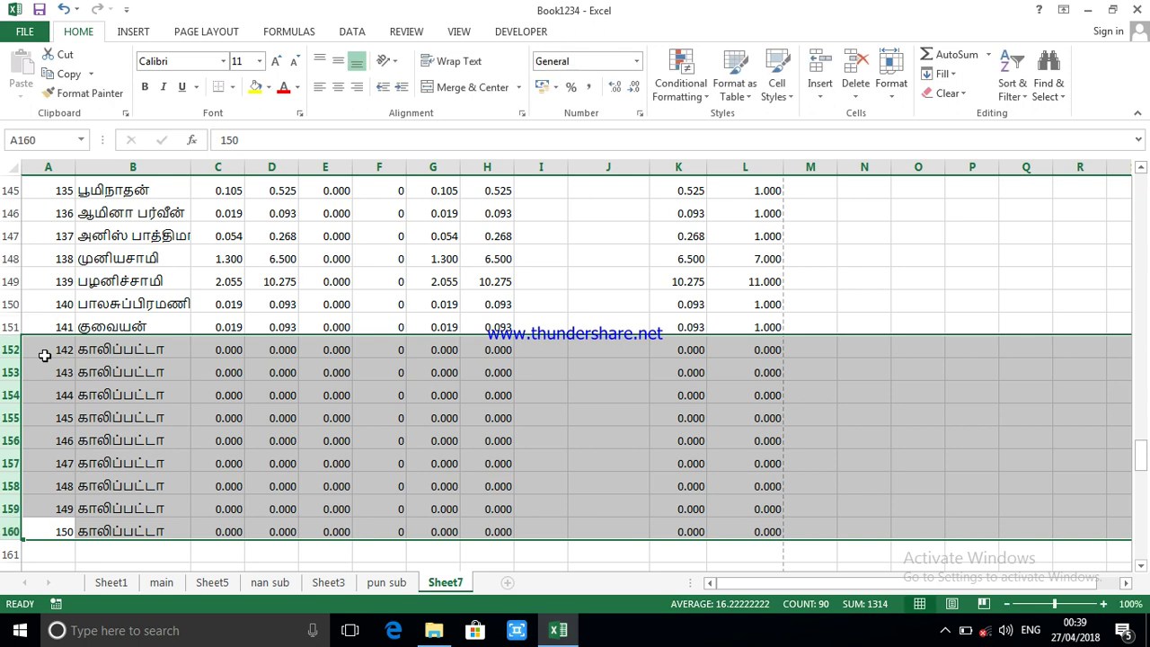
{"action": "right_click", "coordinate": [3, 347]}
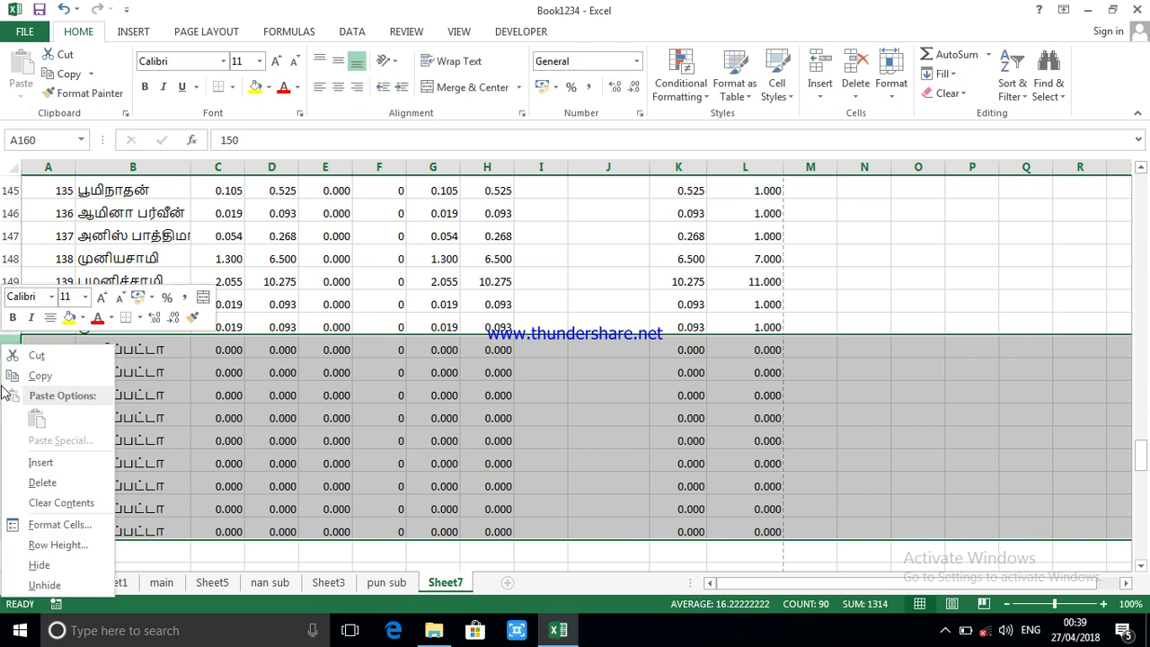
{"action": "key", "text": "Escape"}
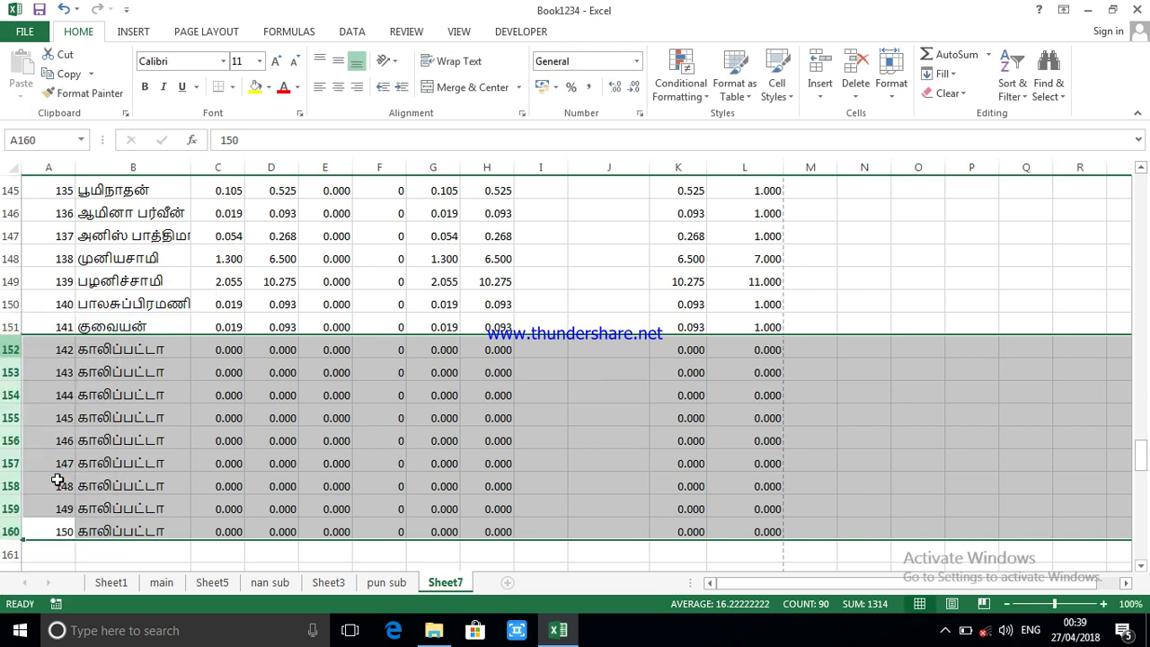
{"action": "key", "text": "Delete"}
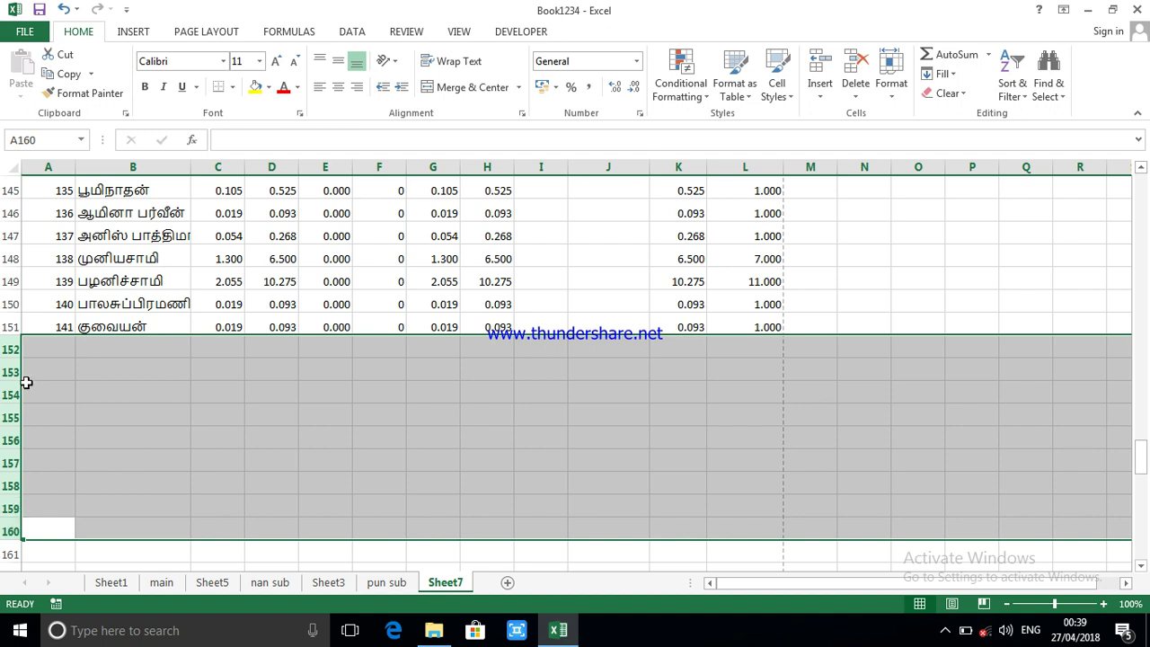
{"action": "left_click", "coordinate": [119, 417]}
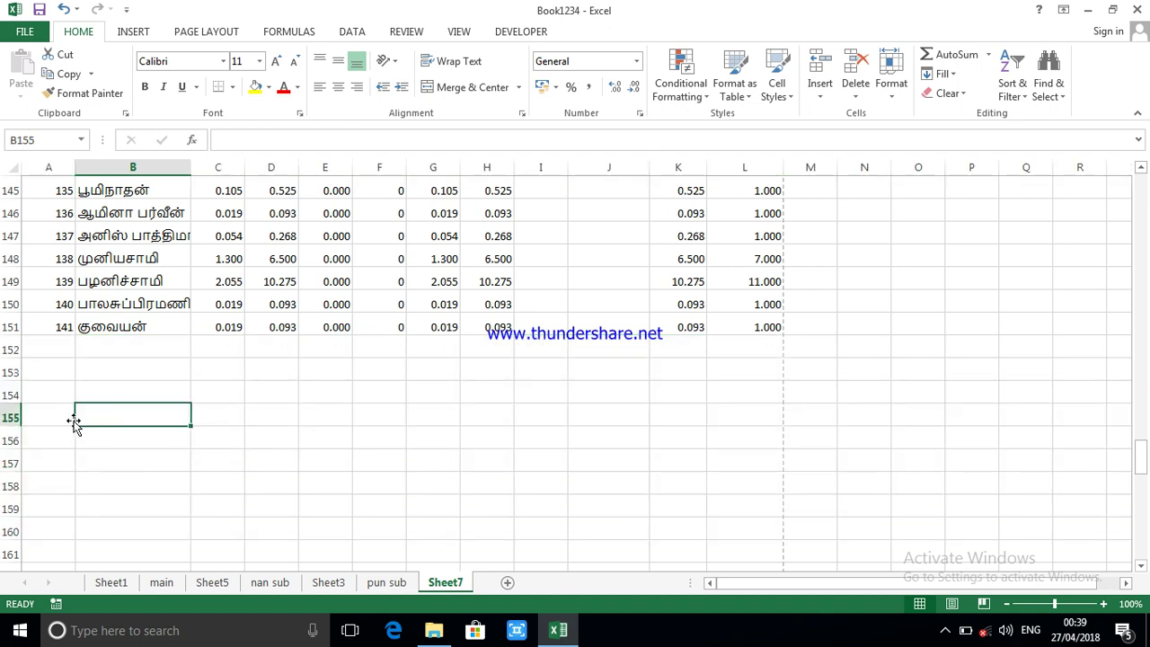
{"action": "scroll", "coordinate": [212, 401], "scroll_direction": "up", "scroll_amount": 1}
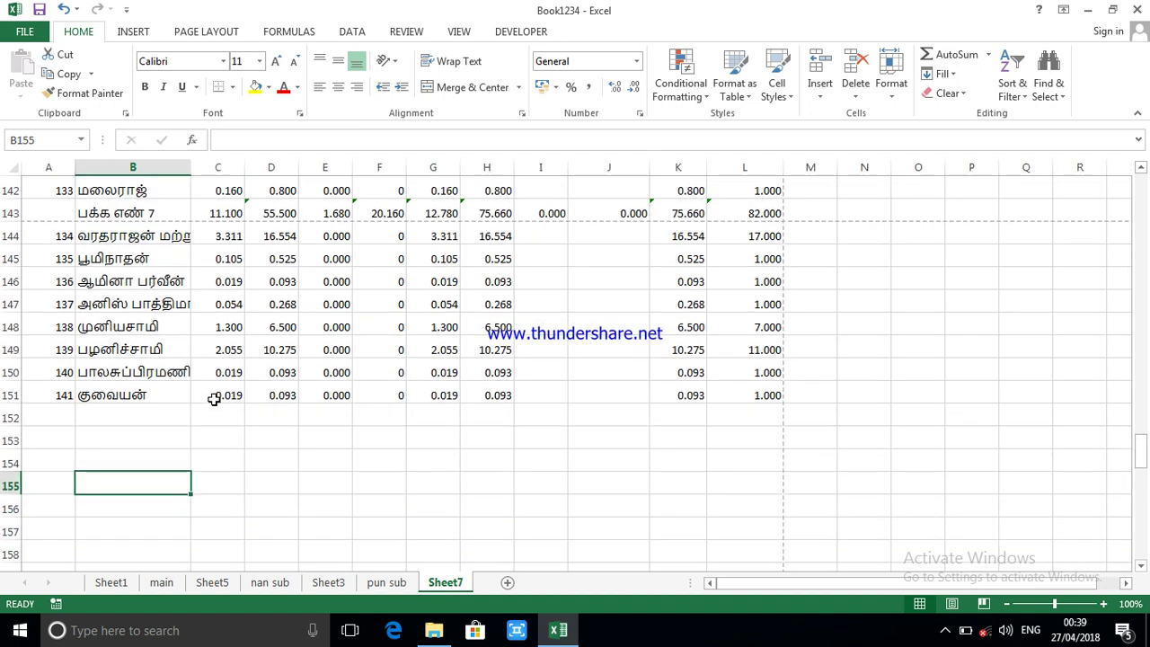
- AutoSum C144:C151 into C152 and fill the subtotal across to column L
{"action": "left_click_drag", "start_coordinate": [235, 235], "coordinate": [230, 425]}
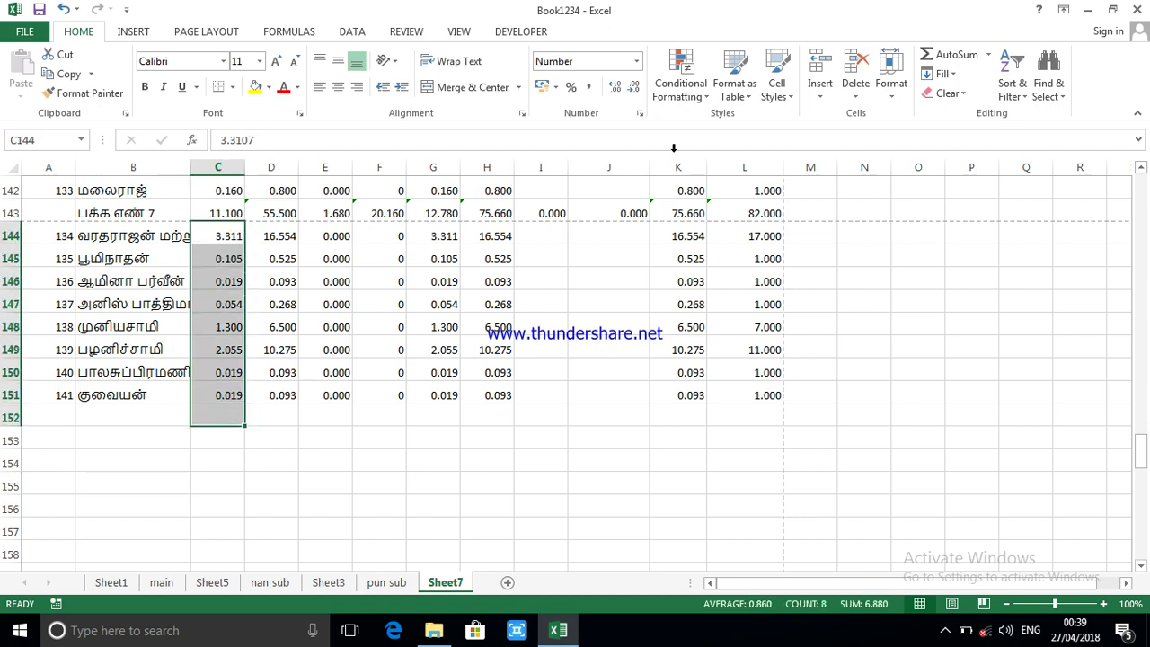
{"action": "left_click", "coordinate": [967, 54]}
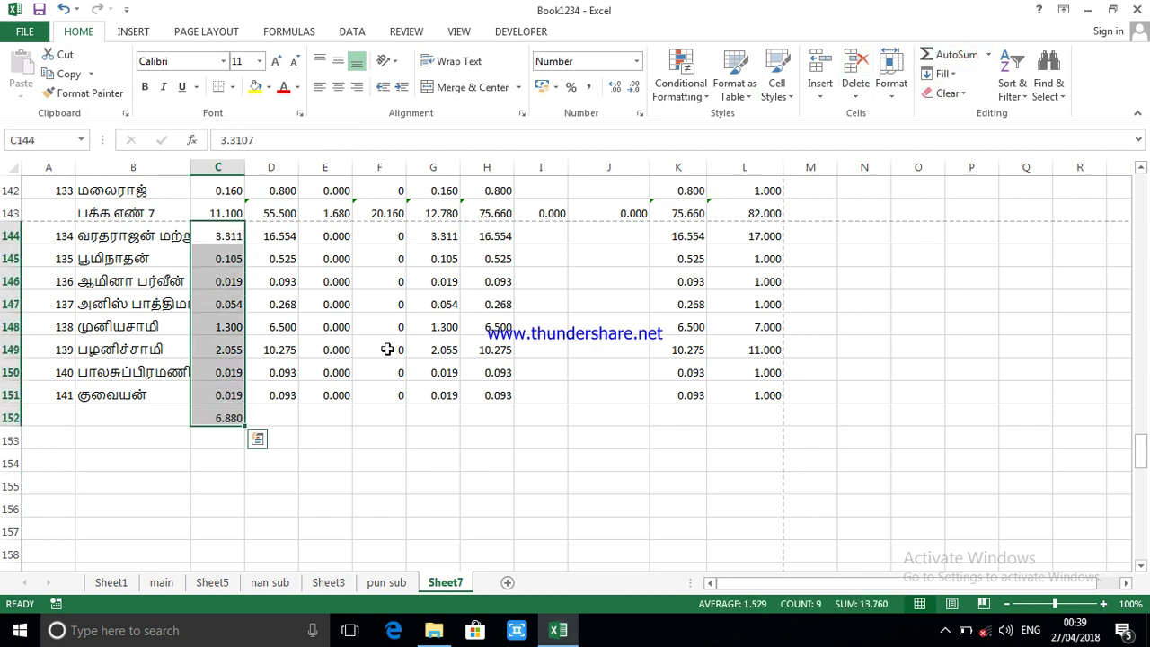
{"action": "left_click", "coordinate": [232, 417]}
{"action": "left_click_drag", "start_coordinate": [245, 428], "coordinate": [799, 449]}
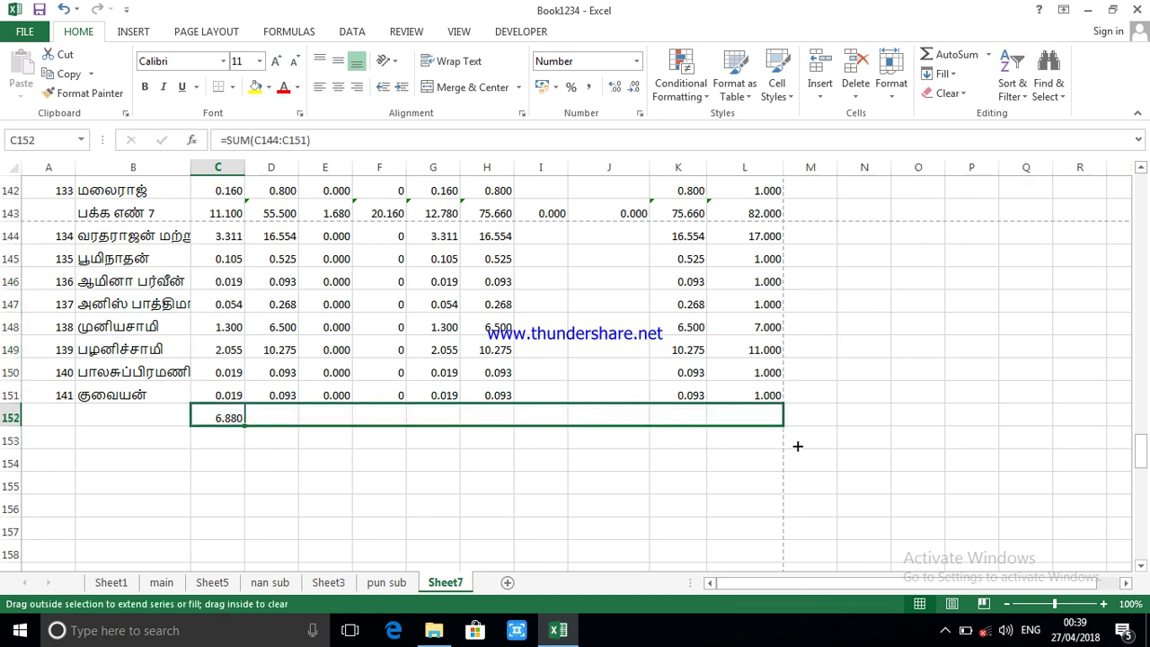
- Type the page label 'பக்க எண் 8' into B152, correcting a mistyped letter
{"action": "left_click", "coordinate": [105, 419]}
{"action": "type", "text": "ம்"}
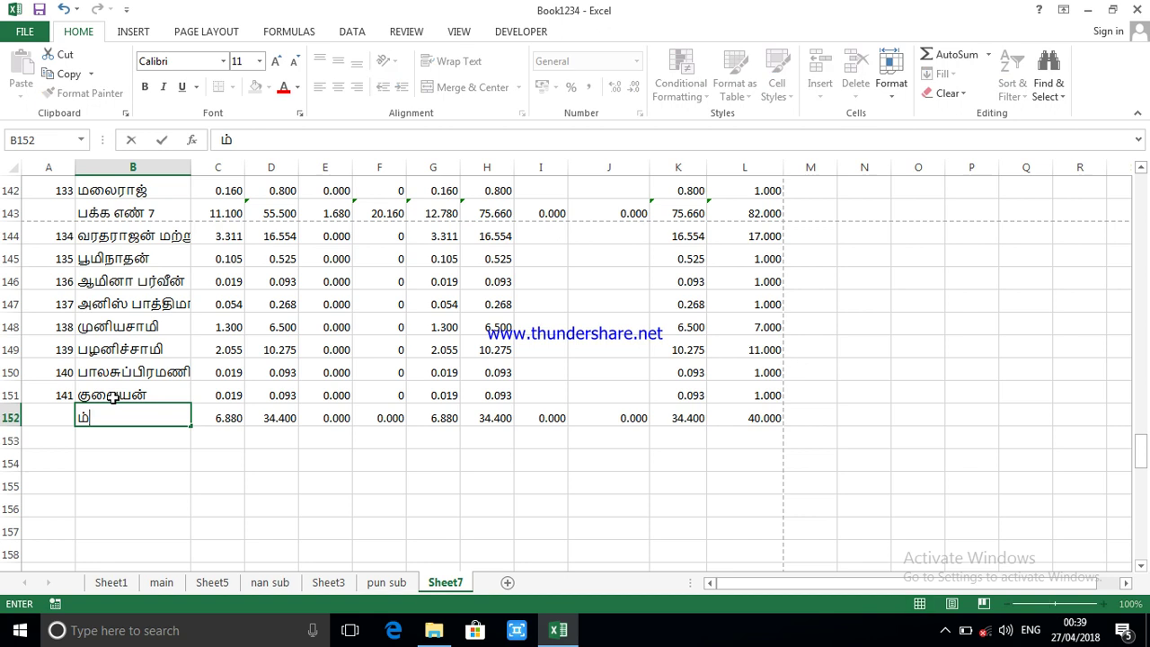
{"action": "type", "text": "ொ"}
{"action": "key", "text": "BackSpace"}
{"action": "type", "text": "க்க எண் 8"}
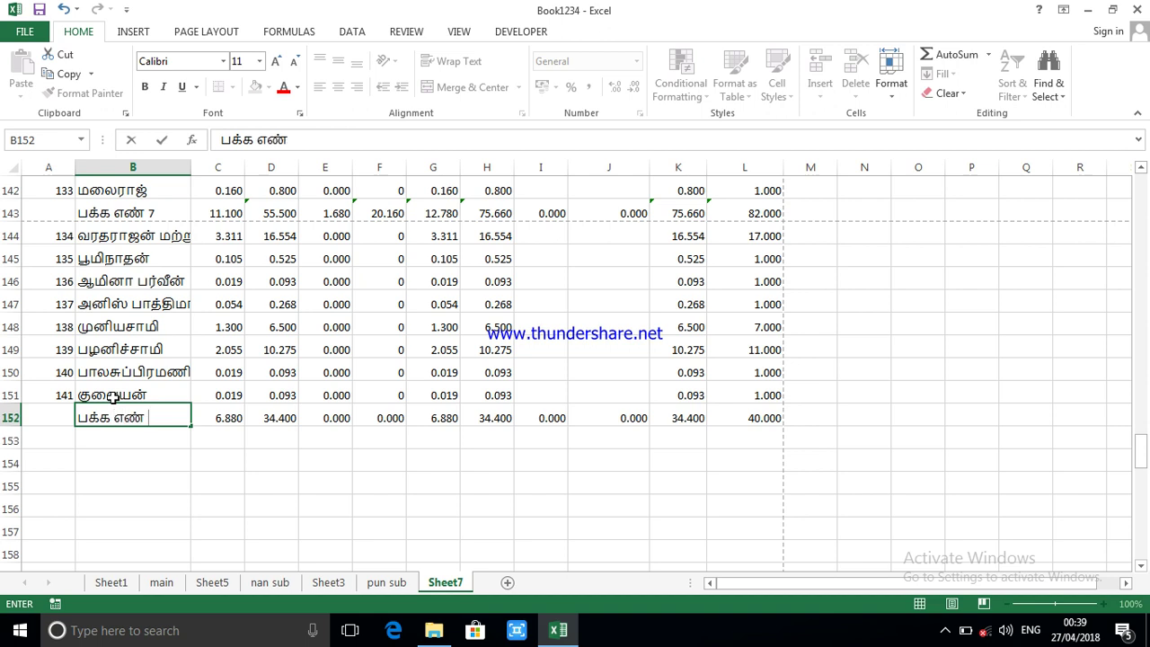
- Commit the B152 label, review the subtotal rows, and open print preview
{"action": "left_click", "coordinate": [206, 467]}
{"action": "scroll", "coordinate": [211, 503], "scroll_direction": "up", "scroll_amount": 5}
{"action": "scroll", "coordinate": [215, 531], "scroll_direction": "up", "scroll_amount": 20}
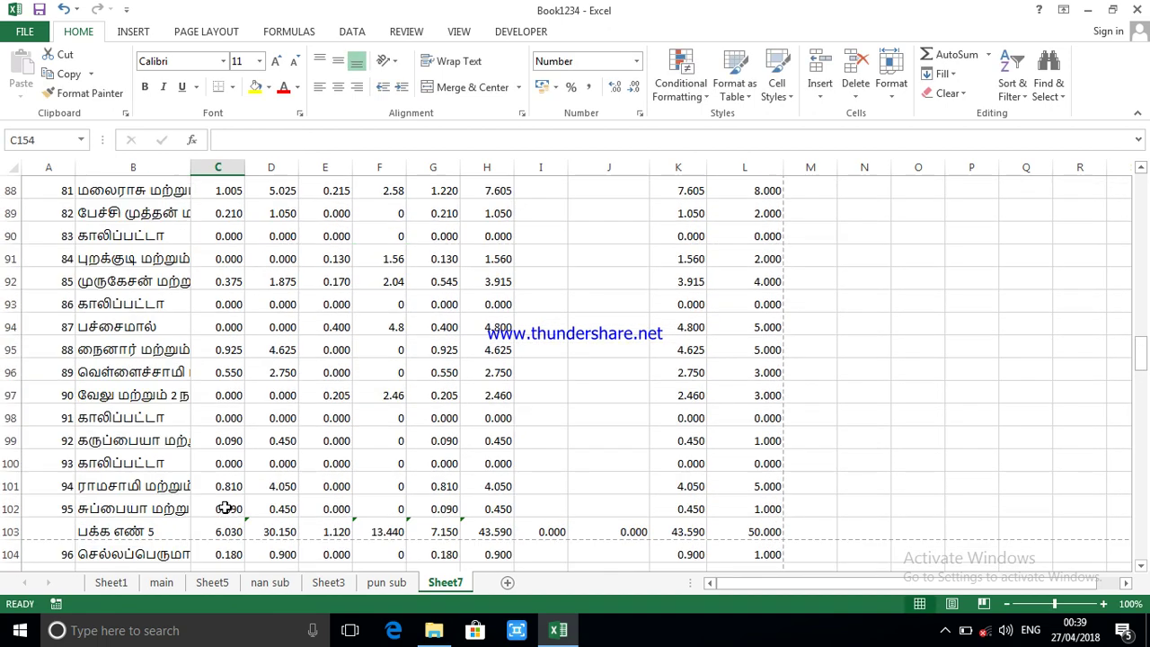
{"action": "scroll", "coordinate": [225, 506], "scroll_direction": "up", "scroll_amount": 12}
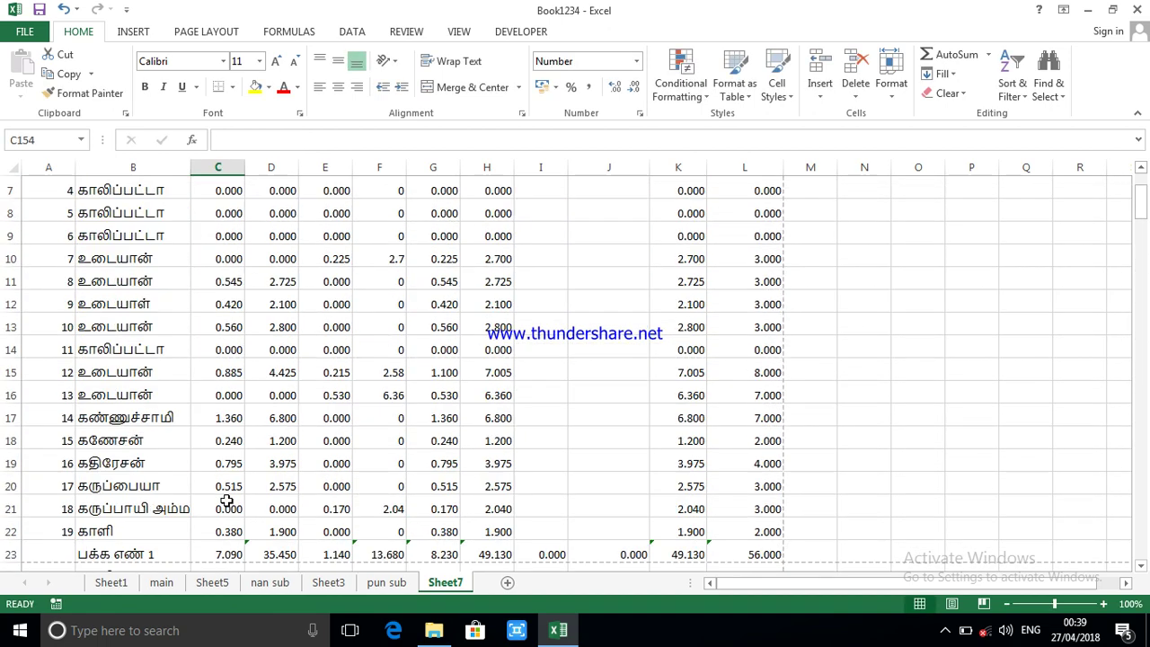
{"action": "scroll", "coordinate": [224, 500], "scroll_direction": "down", "scroll_amount": 6}
{"action": "scroll", "coordinate": [225, 500], "scroll_direction": "up", "scroll_amount": 6}
{"action": "scroll", "coordinate": [226, 500], "scroll_direction": "down", "scroll_amount": 3}
{"action": "scroll", "coordinate": [227, 501], "scroll_direction": "up", "scroll_amount": 3}
{"action": "scroll", "coordinate": [226, 501], "scroll_direction": "down", "scroll_amount": 5}
{"action": "scroll", "coordinate": [226, 500], "scroll_direction": "down", "scroll_amount": 11}
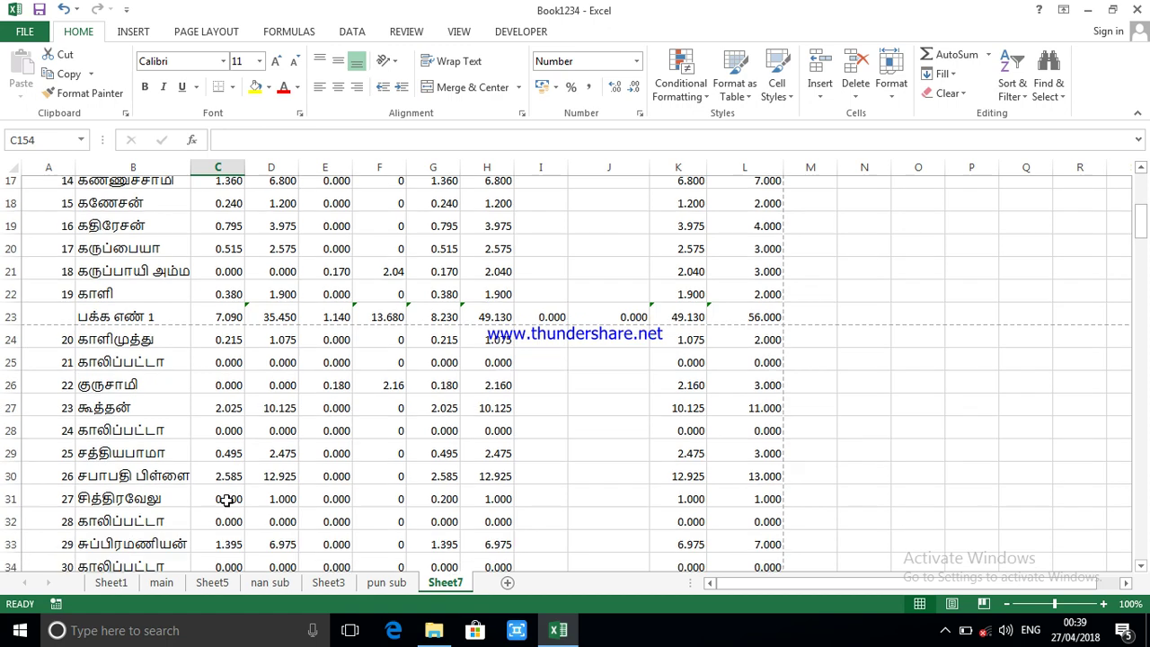
{"action": "scroll", "coordinate": [226, 500], "scroll_direction": "down", "scroll_amount": 1}
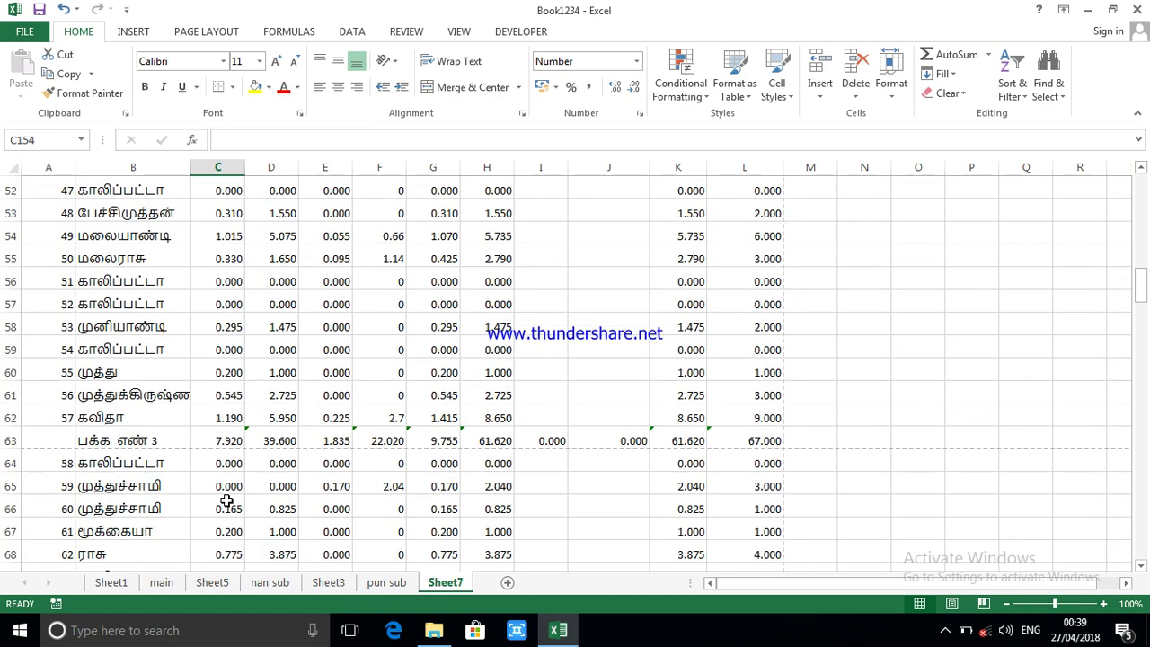
{"action": "scroll", "coordinate": [226, 500], "scroll_direction": "up", "scroll_amount": 14}
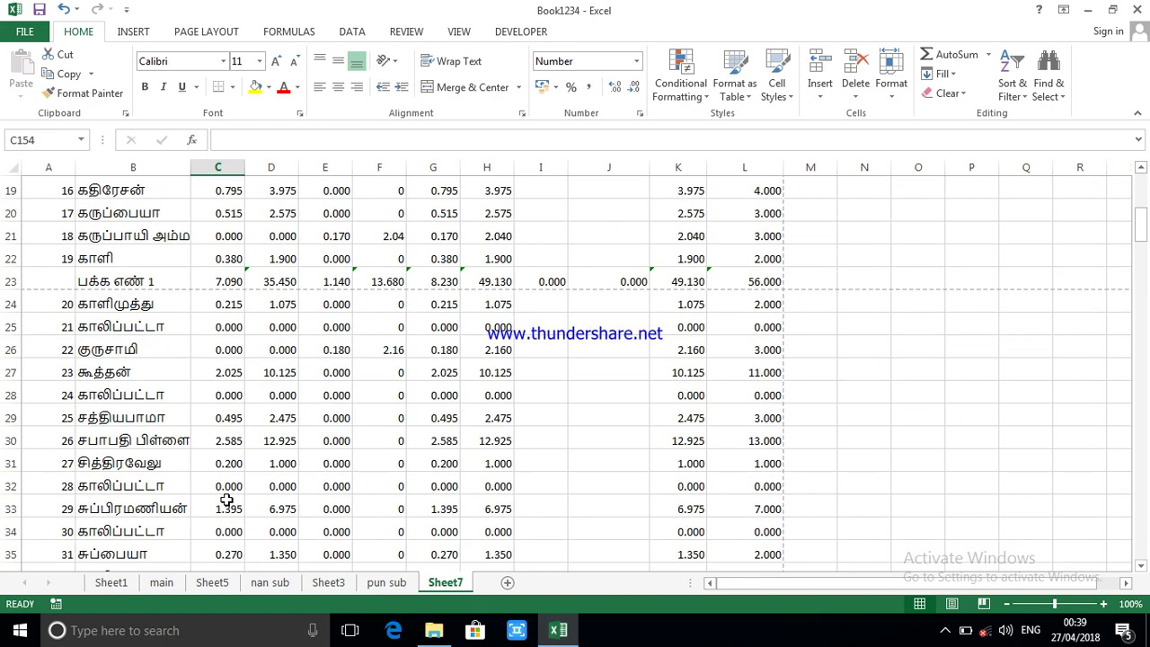
{"action": "scroll", "coordinate": [226, 500], "scroll_direction": "up", "scroll_amount": 2}
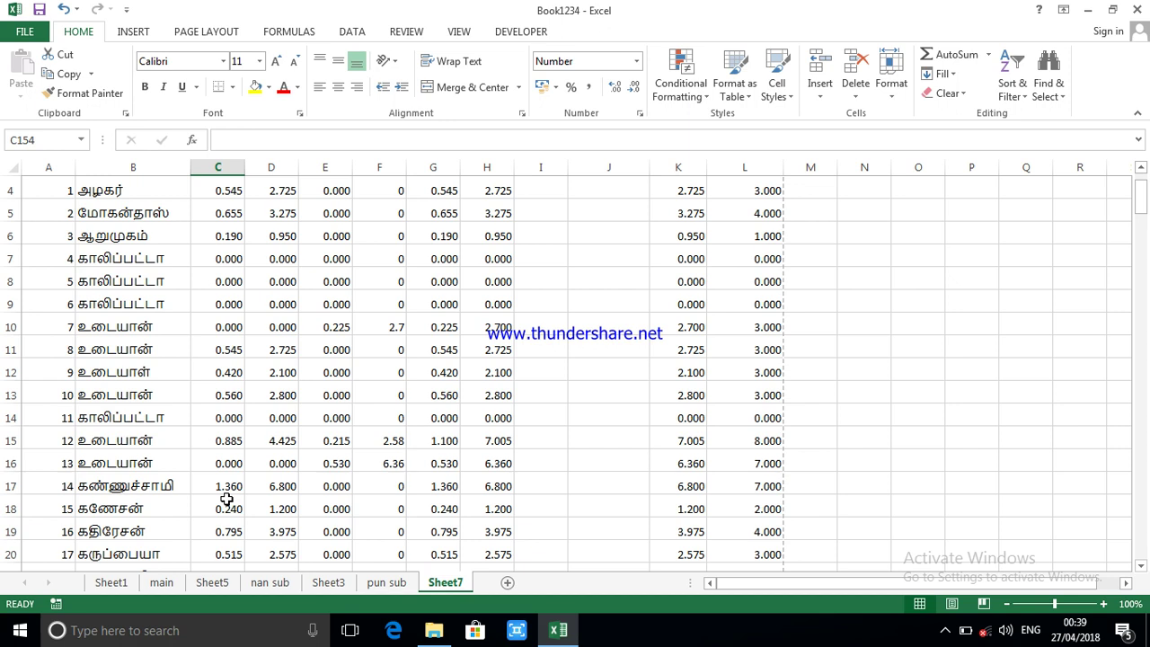
{"action": "key", "text": "ctrl+p"}
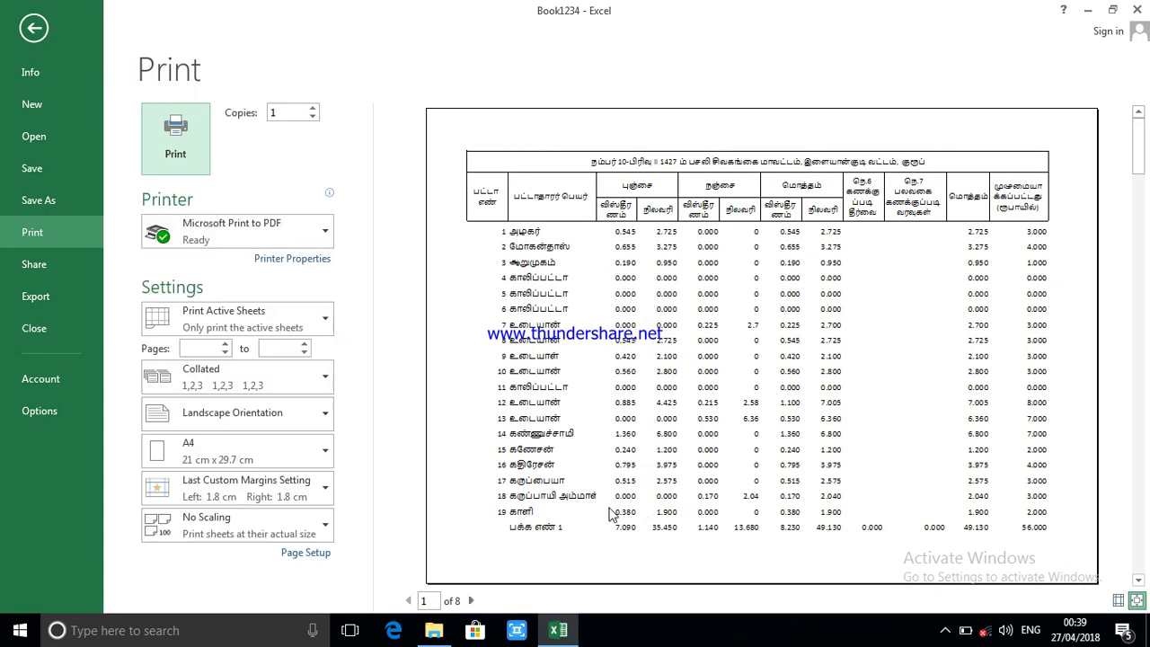
{"action": "scroll", "coordinate": [577, 525], "scroll_direction": "down", "scroll_amount": 1}
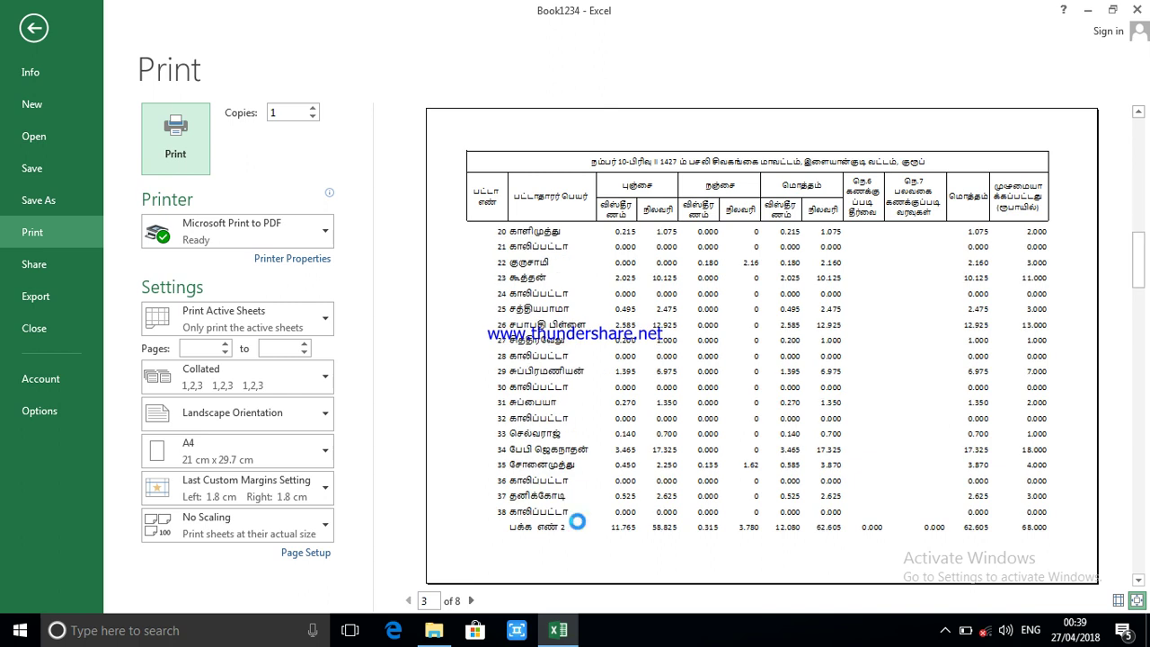
{"action": "scroll", "coordinate": [577, 535], "scroll_direction": "down", "scroll_amount": 1}
{"action": "scroll", "coordinate": [576, 543], "scroll_direction": "down", "scroll_amount": 1}
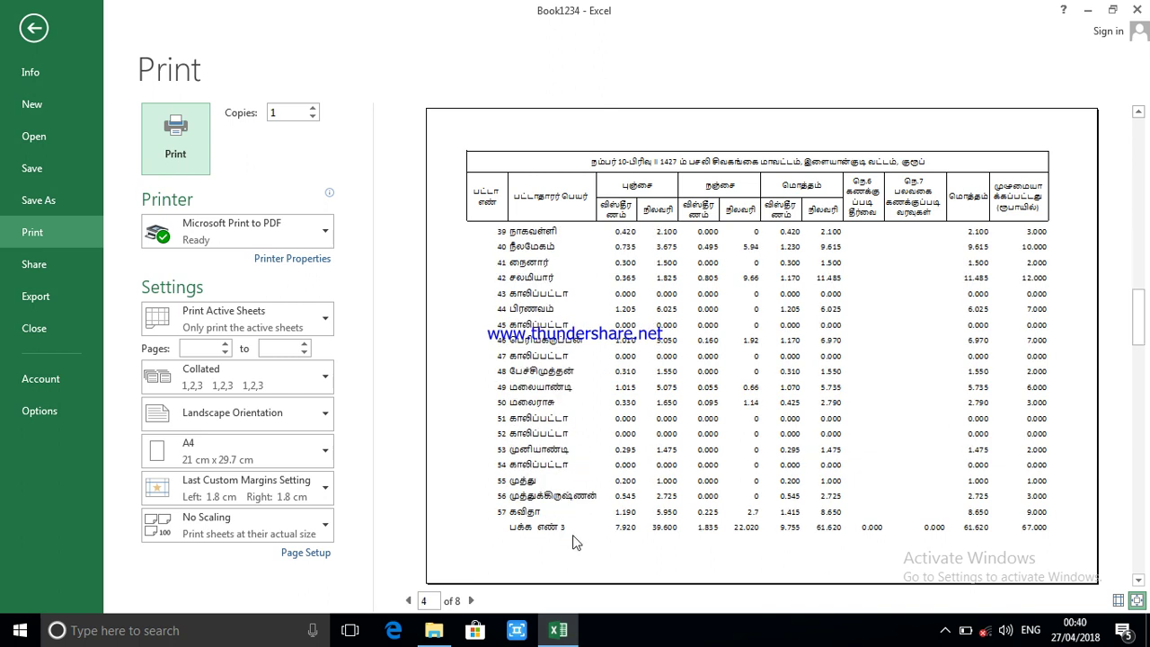
{"action": "scroll", "coordinate": [576, 542], "scroll_direction": "down", "scroll_amount": 1}
{"action": "scroll", "coordinate": [571, 539], "scroll_direction": "down", "scroll_amount": 1}
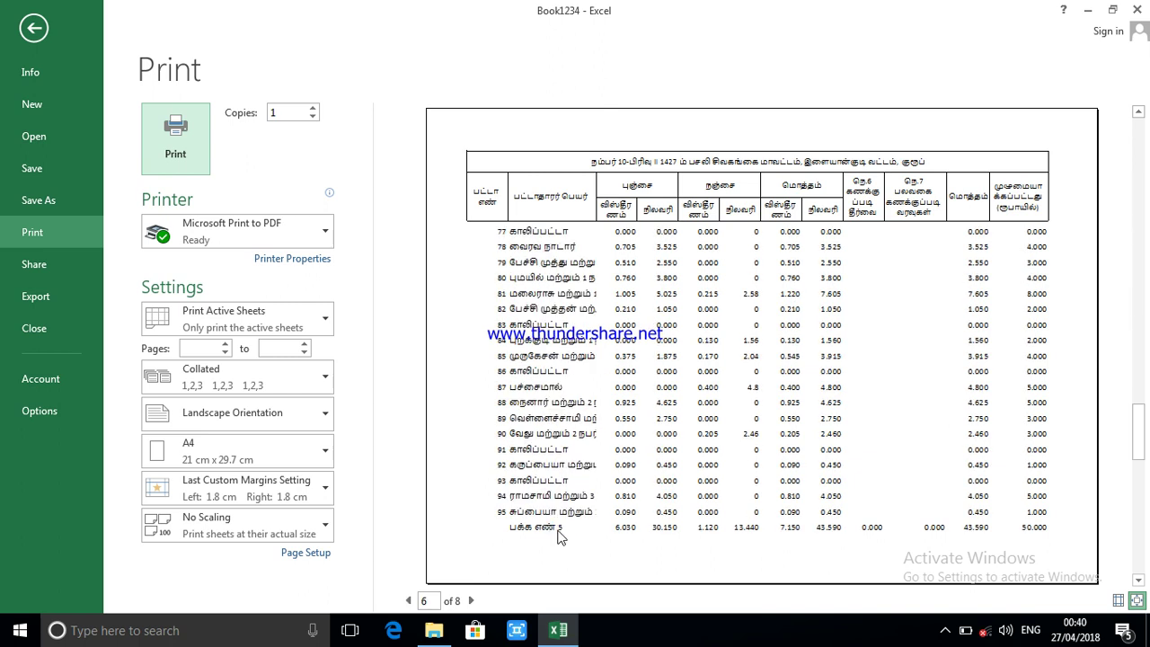
{"action": "scroll", "coordinate": [557, 536], "scroll_direction": "down", "scroll_amount": 1}
{"action": "scroll", "coordinate": [558, 536], "scroll_direction": "down", "scroll_amount": 1}
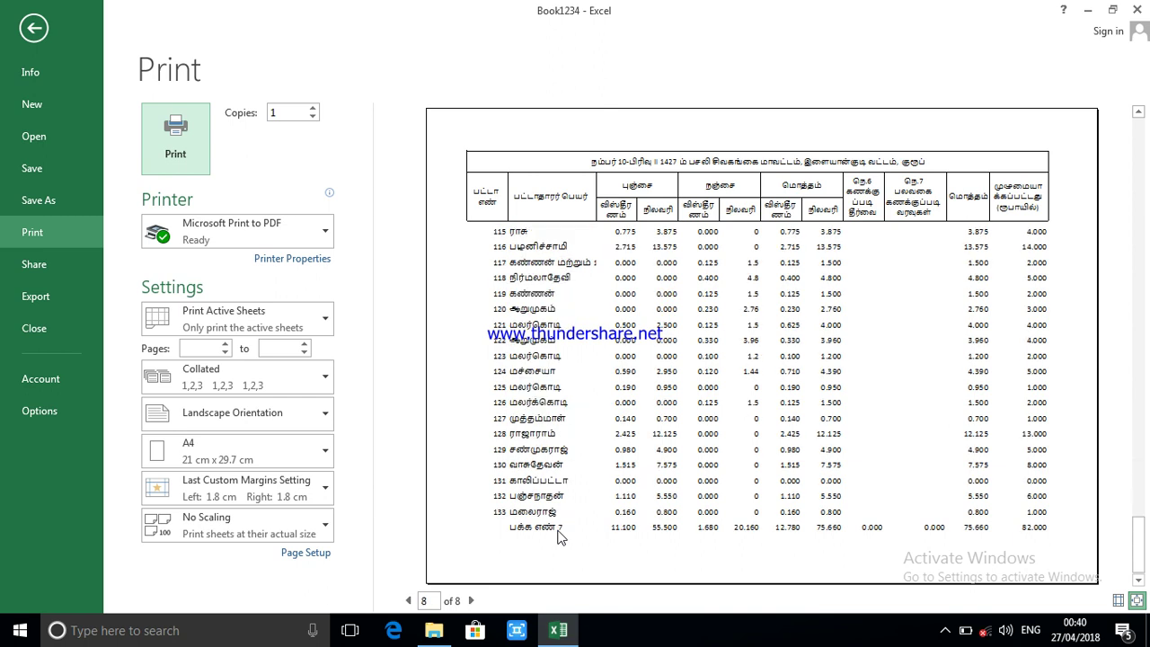
{"action": "scroll", "coordinate": [495, 440], "scroll_direction": "up", "scroll_amount": 1}
{"action": "scroll", "coordinate": [494, 434], "scroll_direction": "up", "scroll_amount": 1}
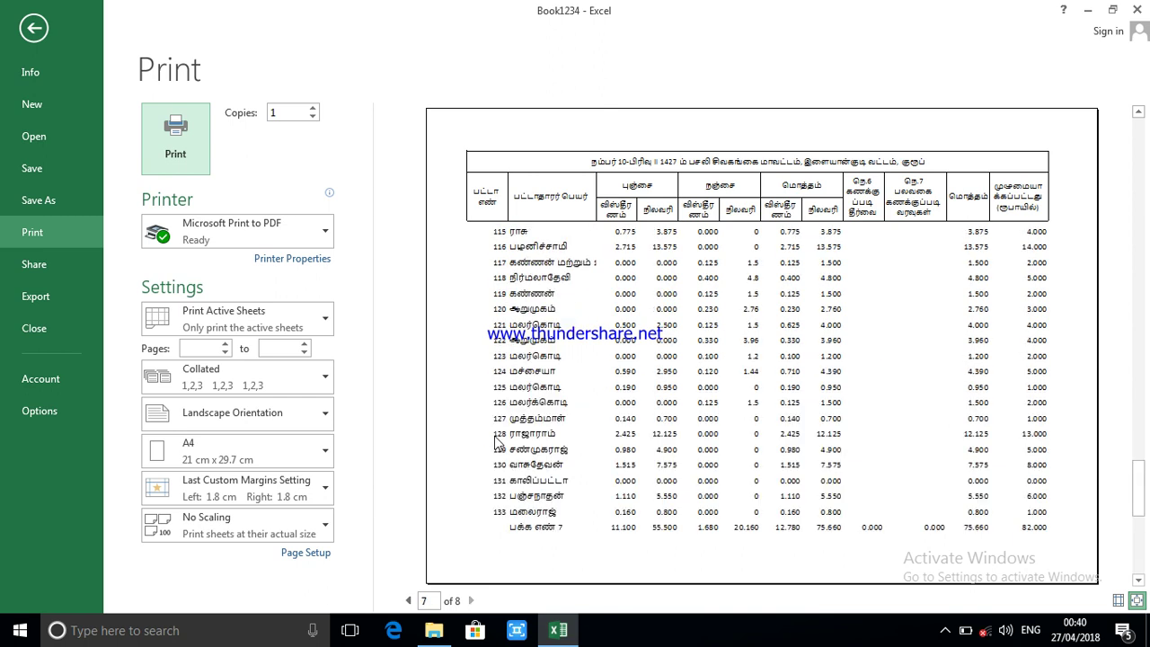
{"action": "scroll", "coordinate": [494, 434], "scroll_direction": "up", "scroll_amount": 1}
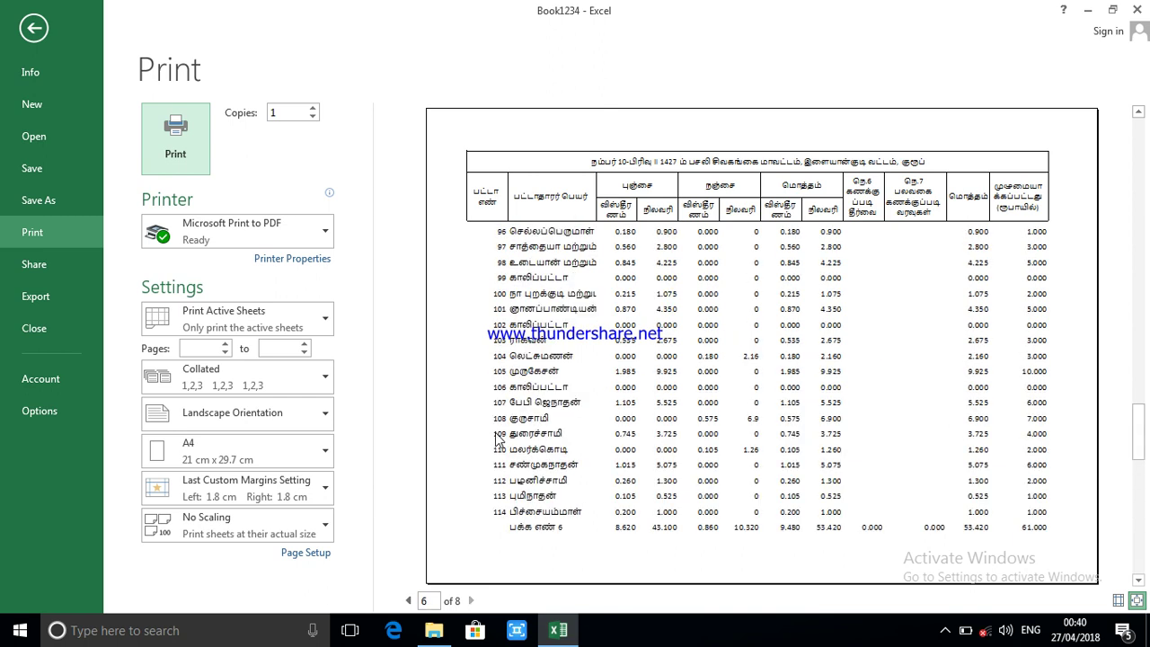
{"action": "left_click", "coordinate": [34, 28]}
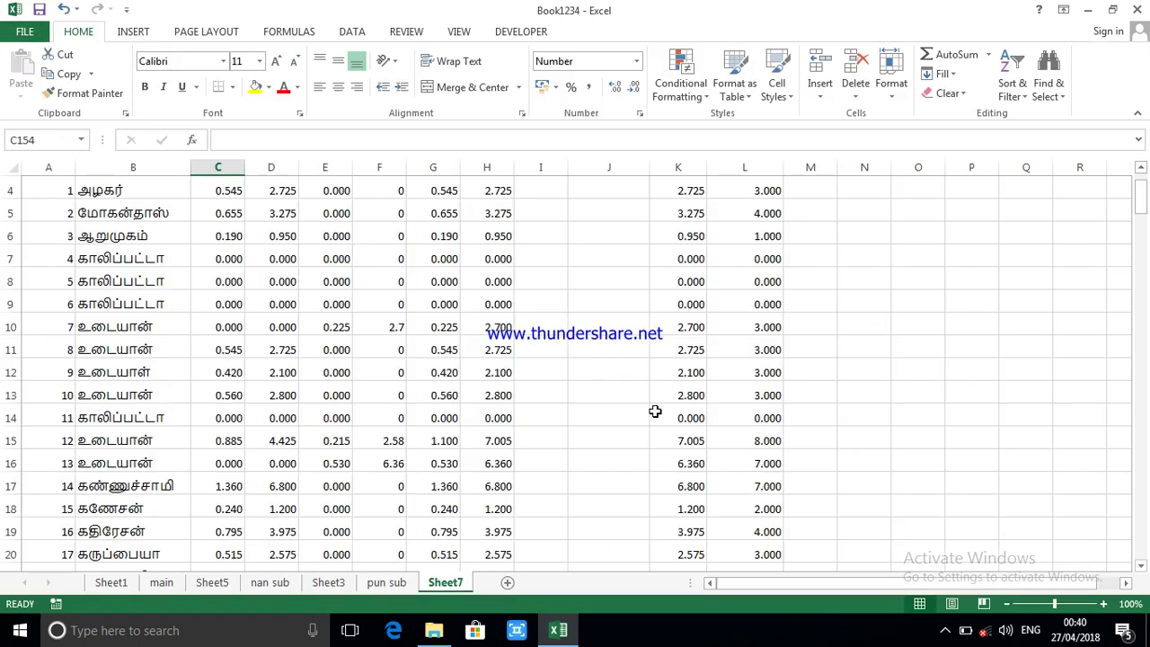
- Turn on AutoFilter for header row 3 from the Data tab
{"action": "scroll", "coordinate": [469, 420], "scroll_direction": "up", "scroll_amount": 1}
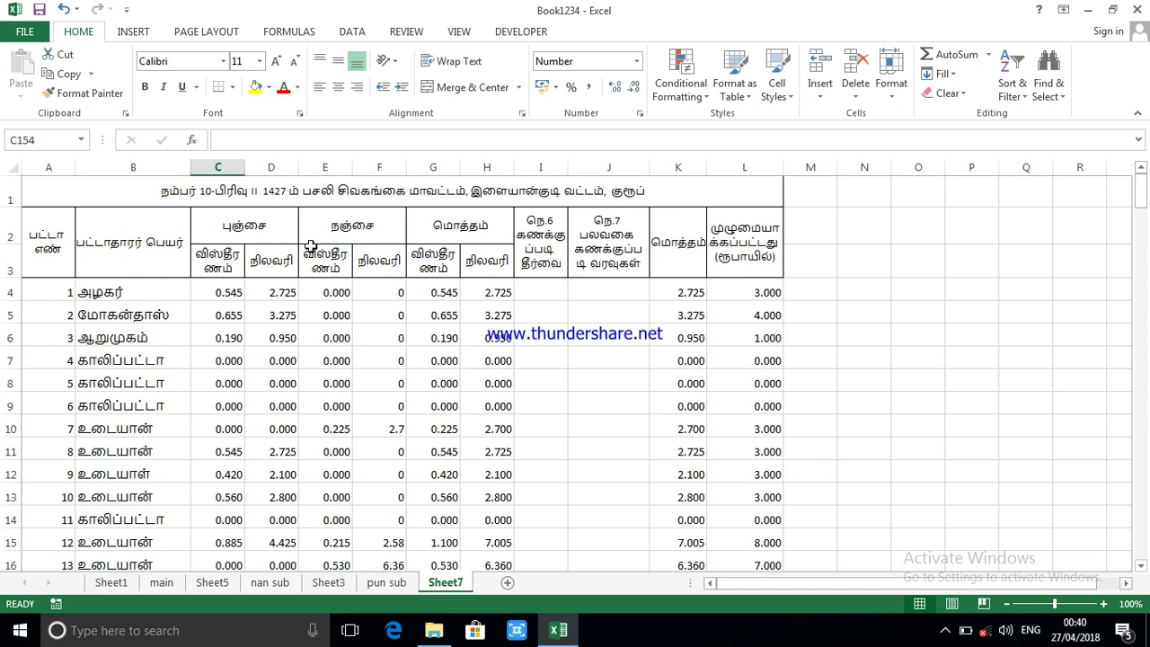
{"action": "scroll", "coordinate": [245, 388], "scroll_direction": "down", "scroll_amount": 4}
{"action": "scroll", "coordinate": [245, 389], "scroll_direction": "up", "scroll_amount": 4}
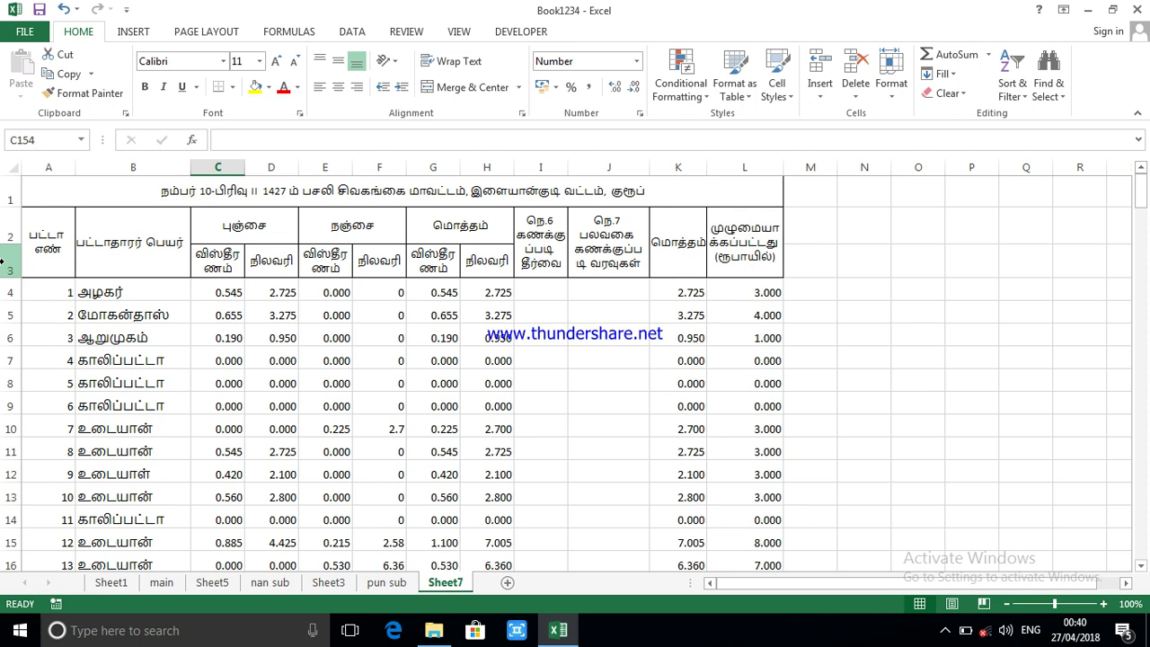
{"action": "left_click", "coordinate": [2, 259]}
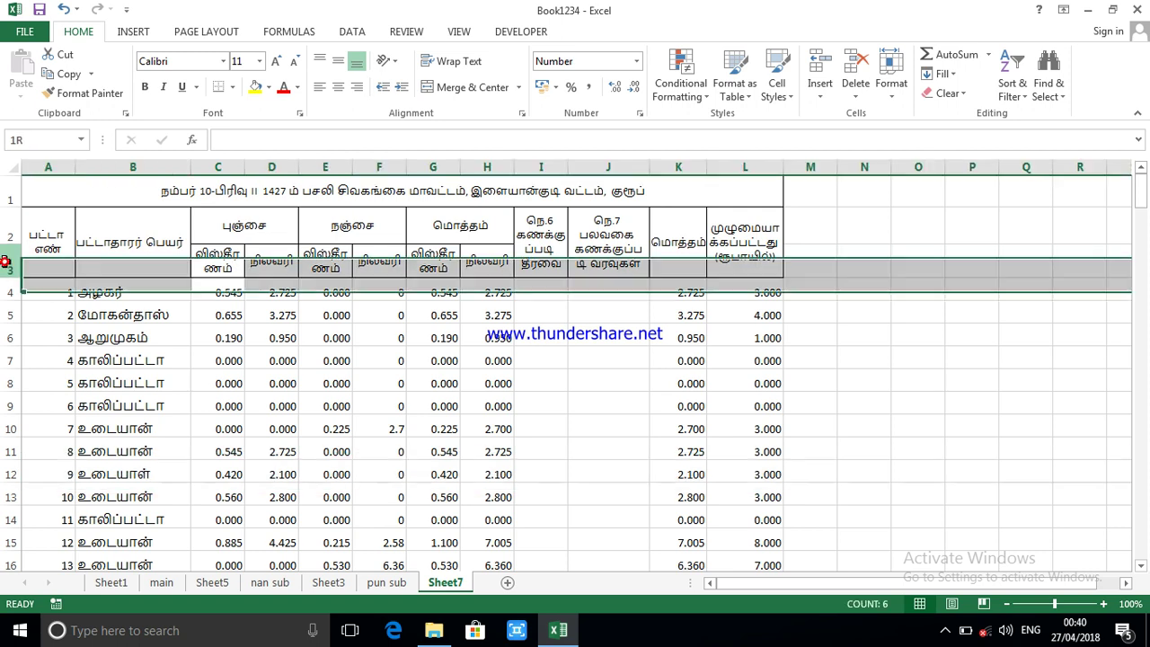
{"action": "left_click", "coordinate": [351, 33]}
{"action": "left_click", "coordinate": [445, 68]}
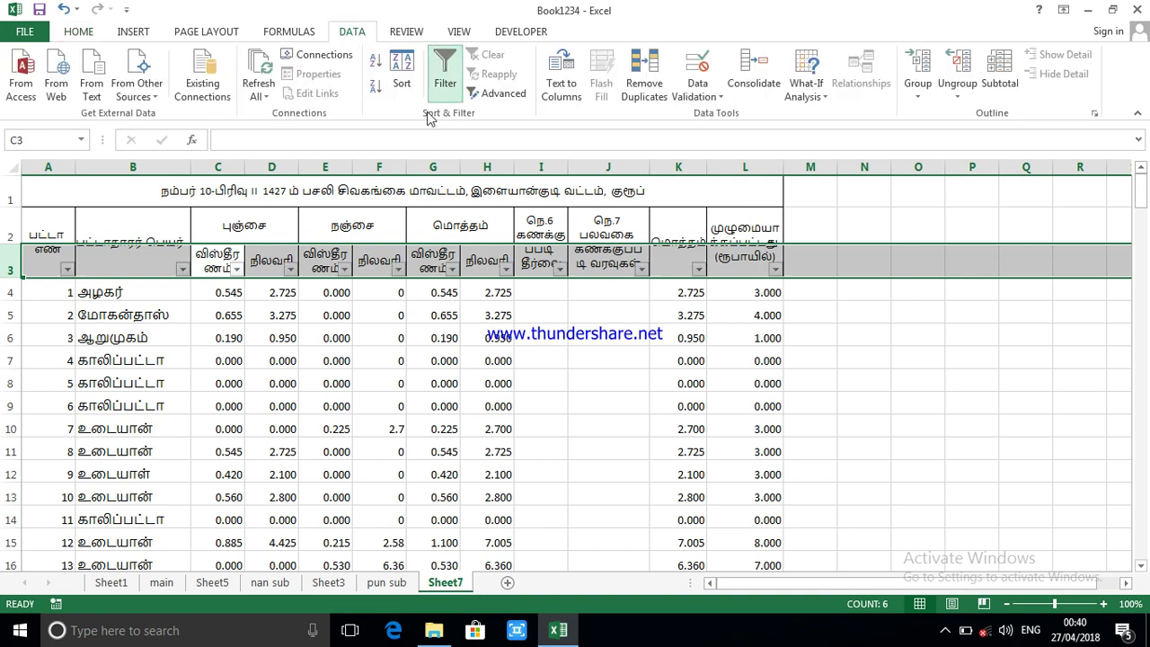
- Filter column B to show only the labels 'பக்க எண் 1' through 'பக்க எண் 8'
{"action": "left_click", "coordinate": [182, 270]}
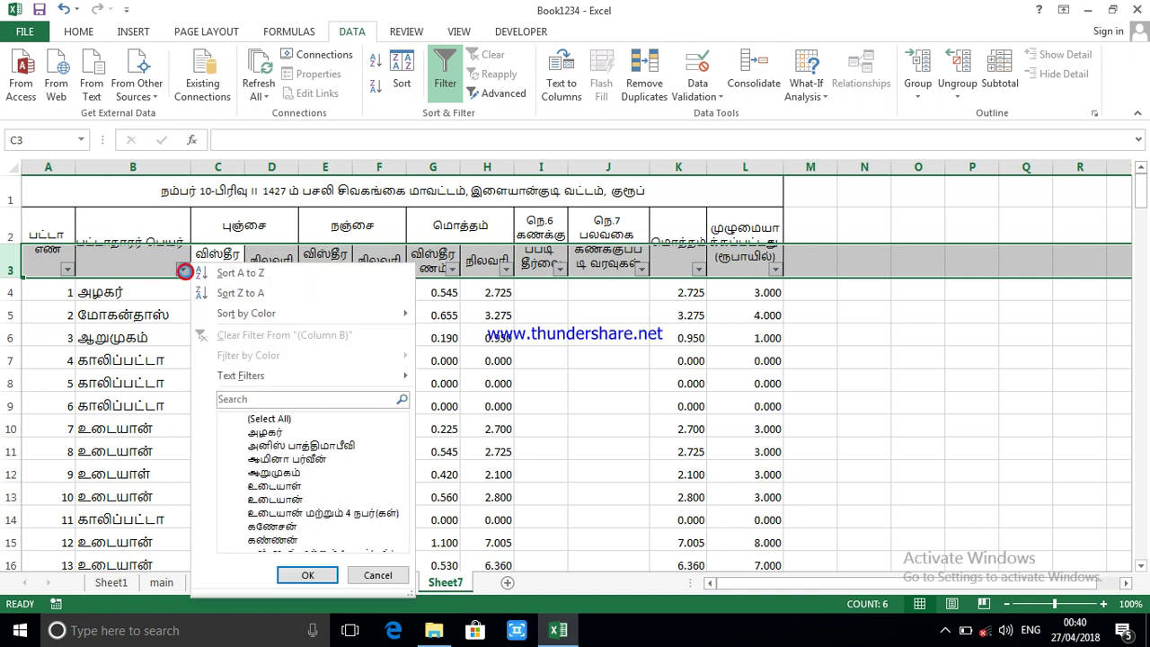
{"action": "left_click", "coordinate": [273, 421]}
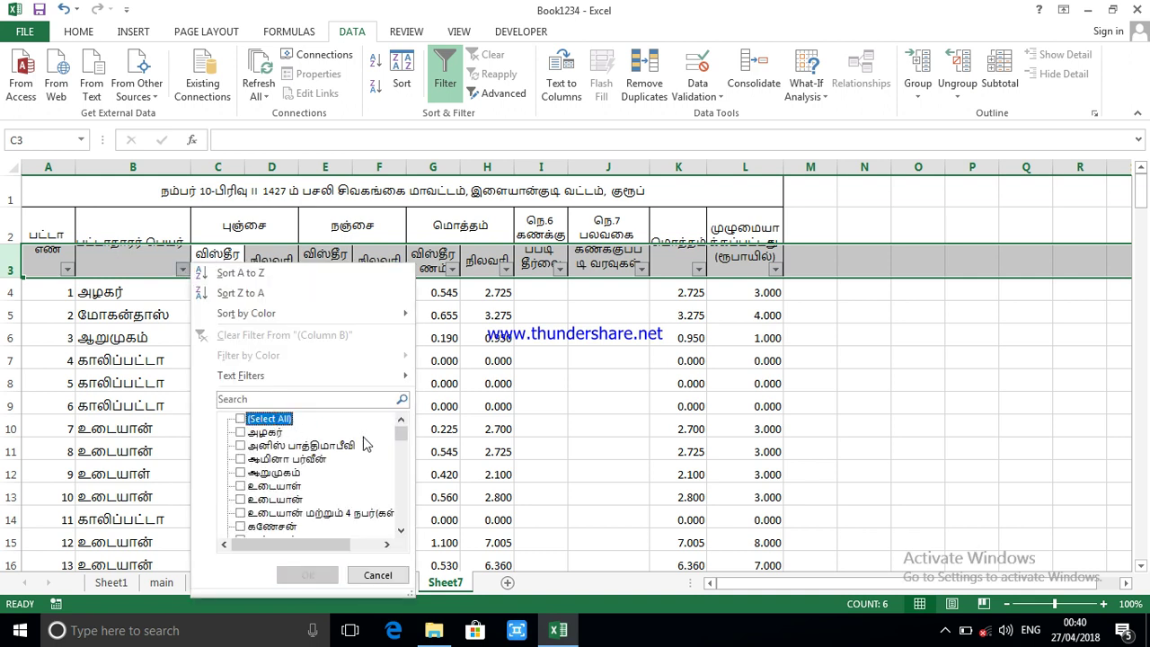
{"action": "left_click_drag", "start_coordinate": [402, 431], "coordinate": [398, 479]}
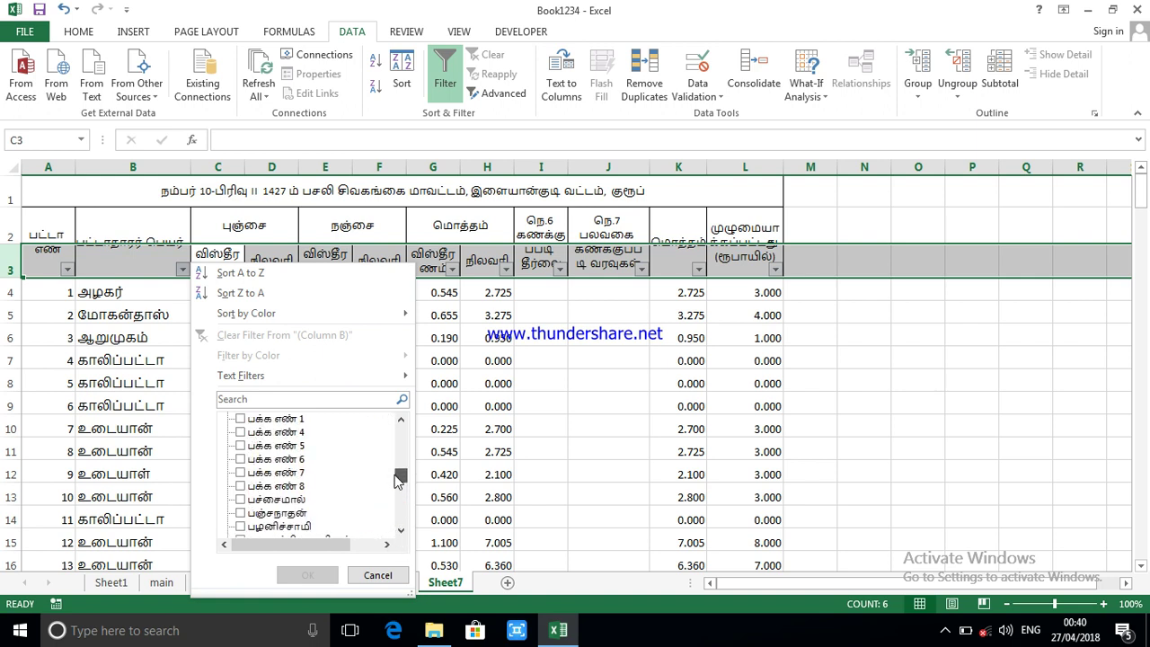
{"action": "left_click", "coordinate": [278, 420]}
{"action": "left_click", "coordinate": [278, 432]}
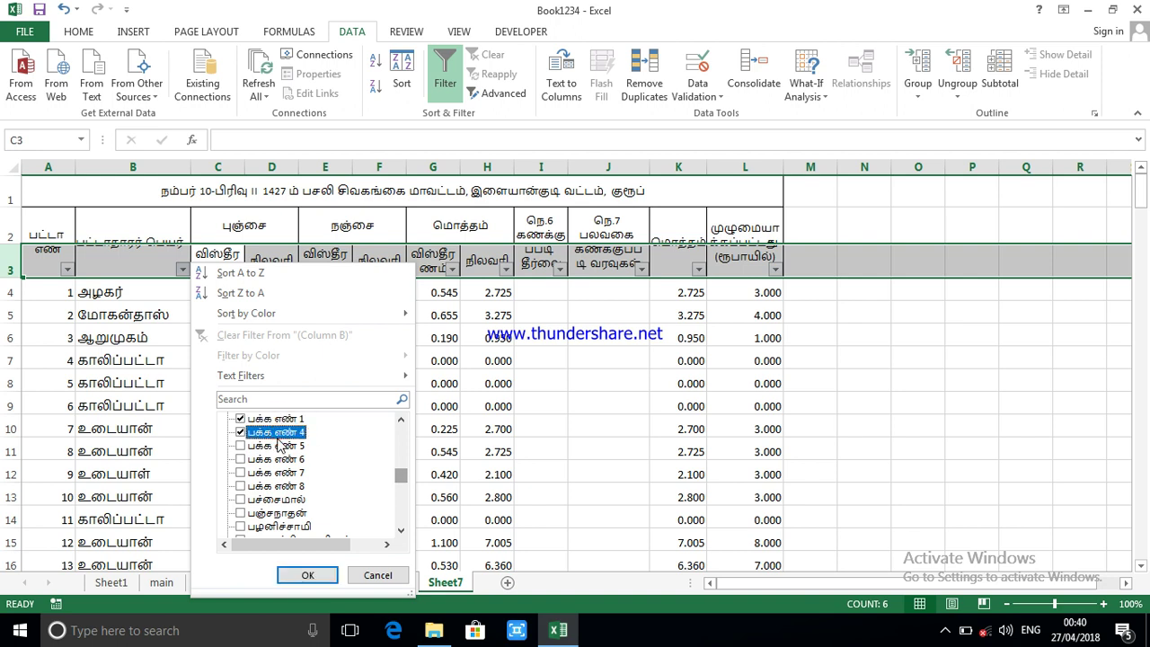
{"action": "left_click", "coordinate": [278, 446]}
{"action": "left_click", "coordinate": [284, 459]}
{"action": "left_click", "coordinate": [290, 471]}
{"action": "left_click", "coordinate": [293, 486]}
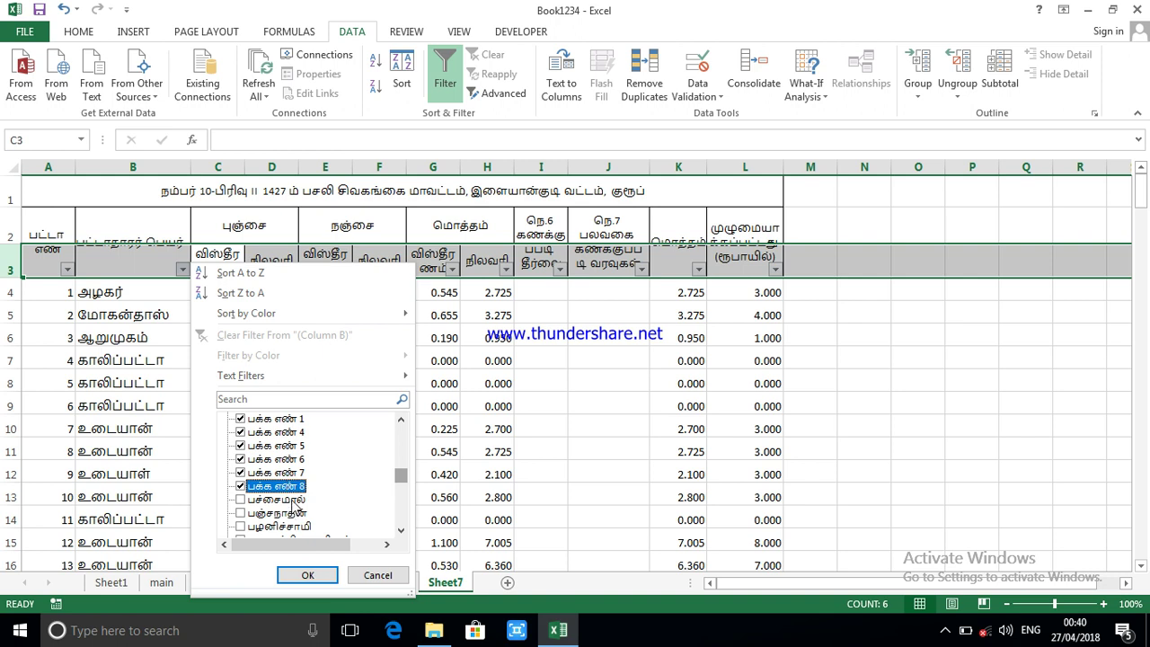
{"action": "scroll", "coordinate": [322, 492], "scroll_direction": "up", "scroll_amount": 1}
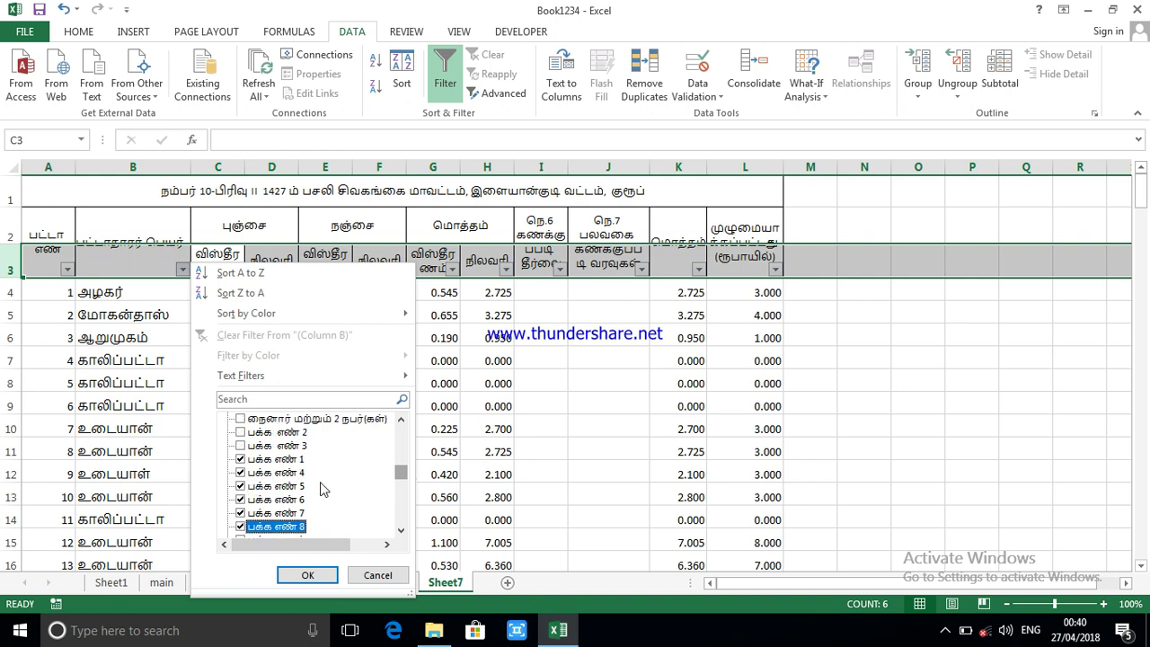
{"action": "left_click", "coordinate": [295, 433]}
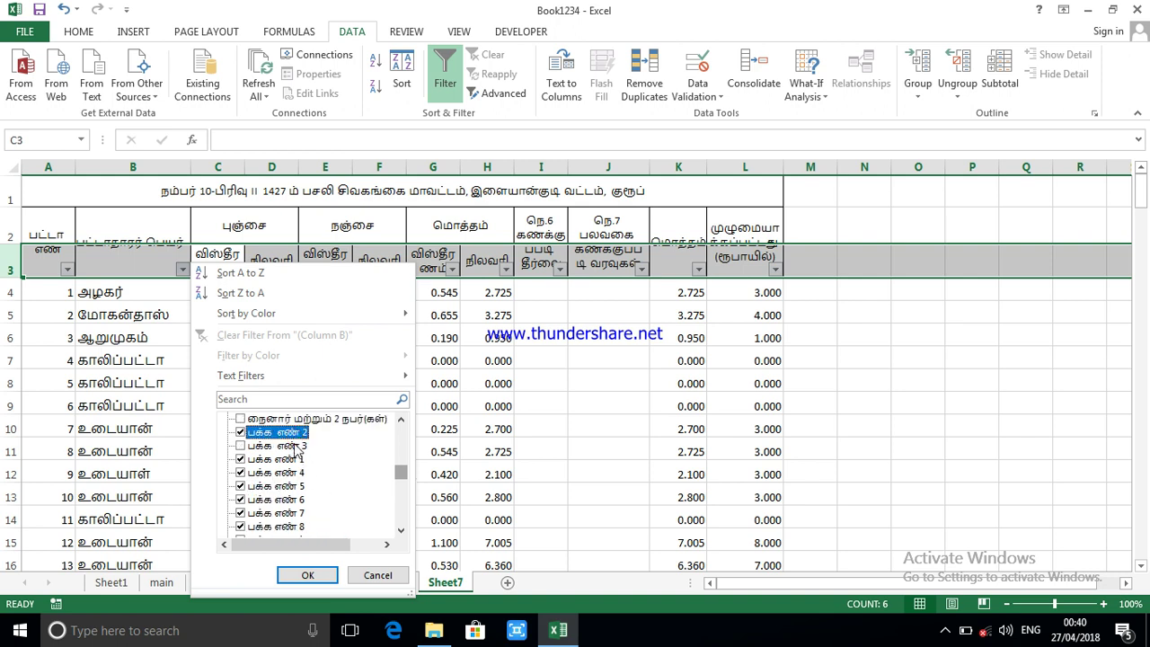
{"action": "left_click", "coordinate": [295, 445]}
{"action": "left_click", "coordinate": [308, 575]}
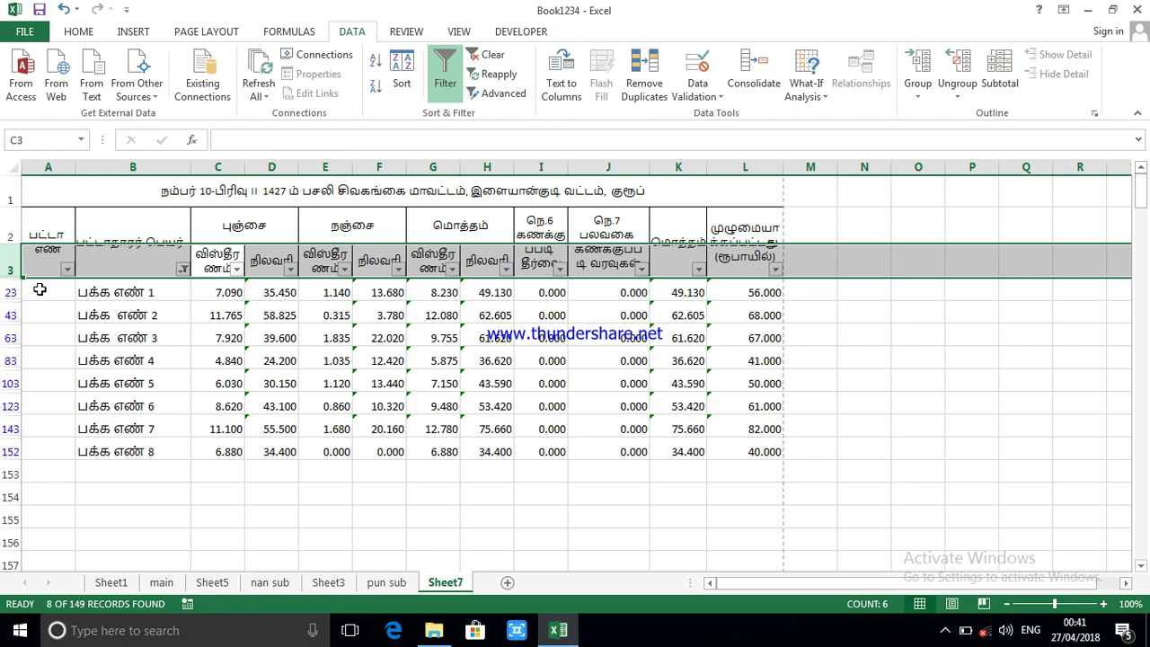
- Select the filtered subtotal rows across columns A to L
{"action": "left_click_drag", "start_coordinate": [40, 289], "coordinate": [737, 293]}
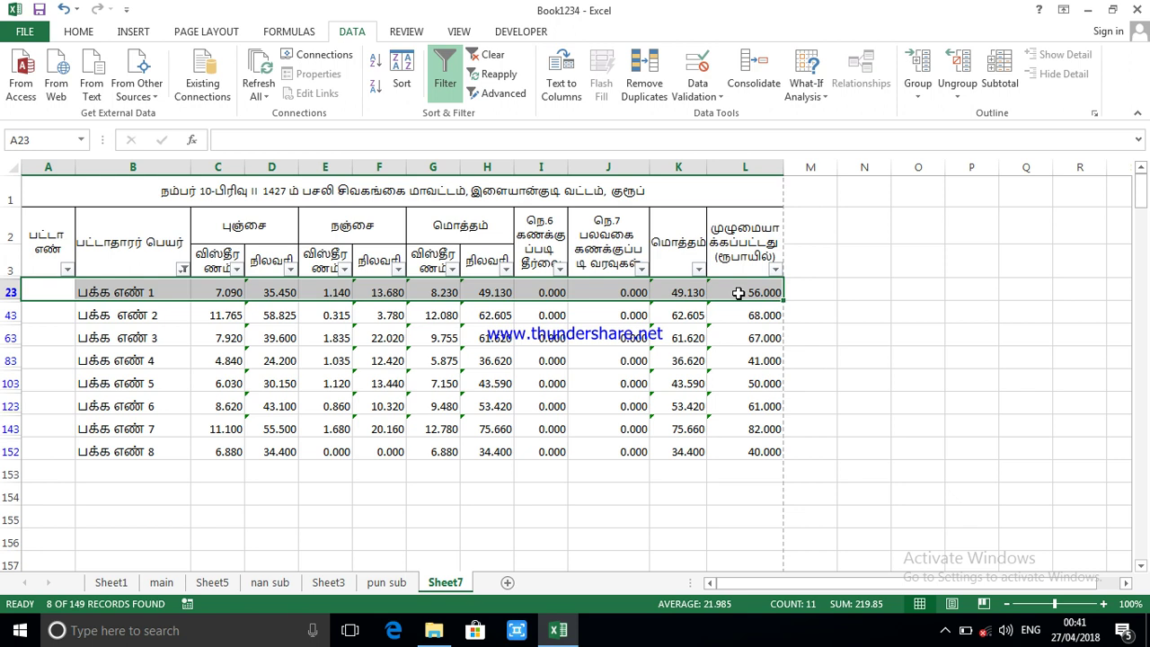
{"action": "key", "text": "ctrl+shift+Down"}
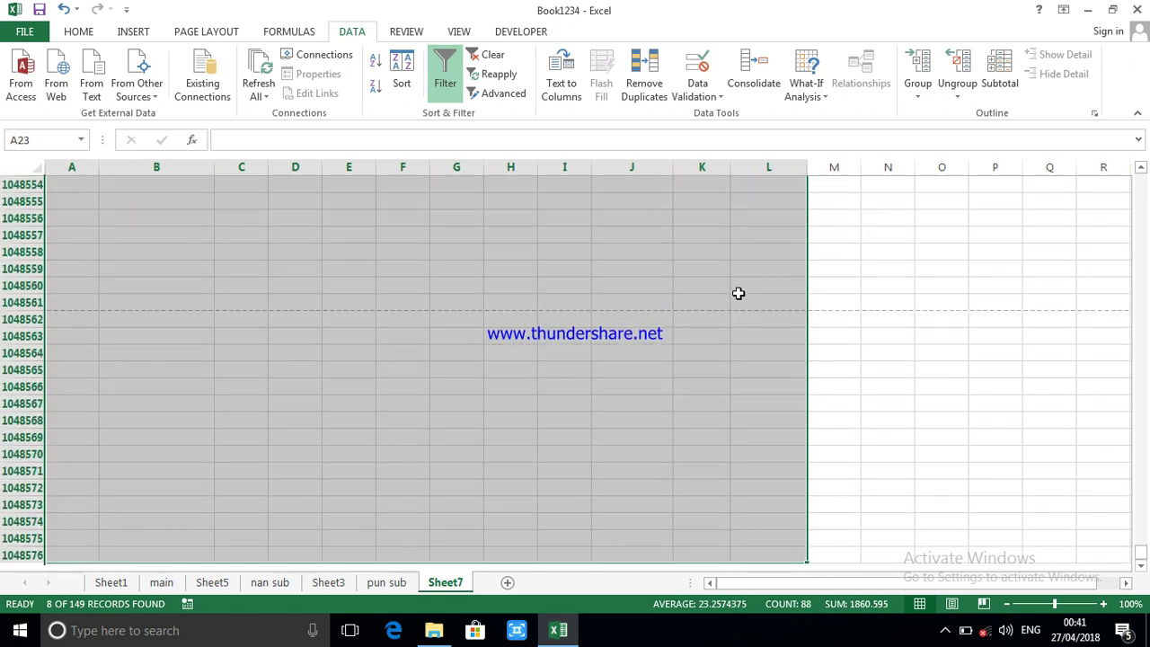
{"action": "key", "text": "ctrl+shift+Up"}
{"action": "left_click_drag", "start_coordinate": [23, 260], "coordinate": [729, 415]}
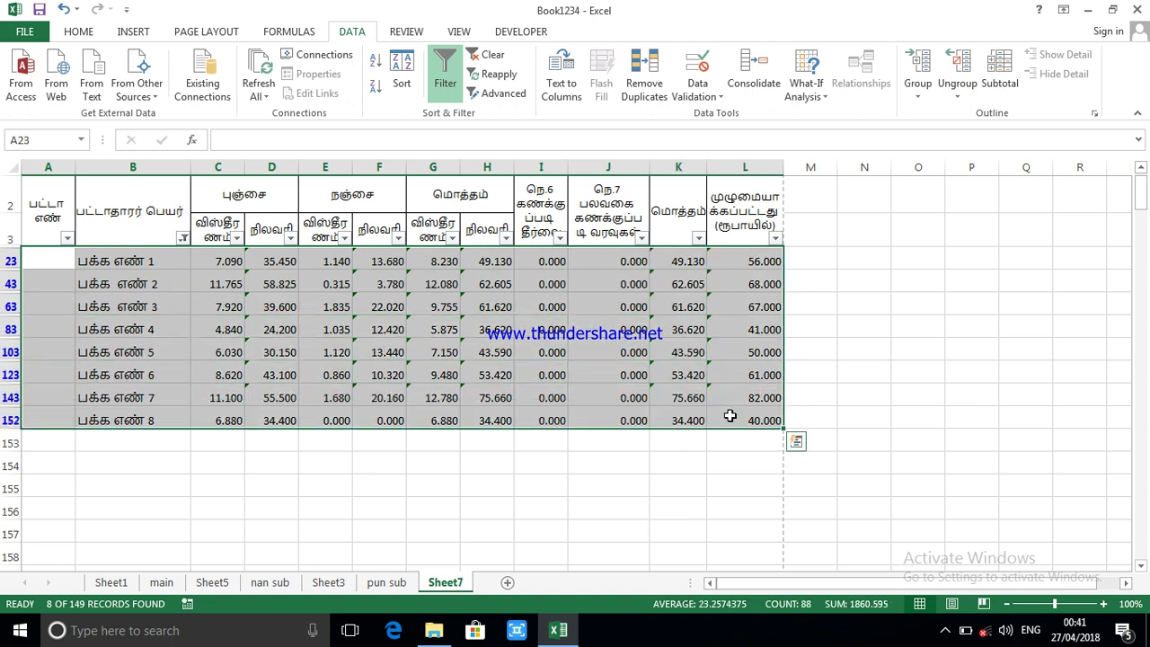
- Copy only the visible cells of the selection using Go To Special
{"action": "key", "text": "F5"}
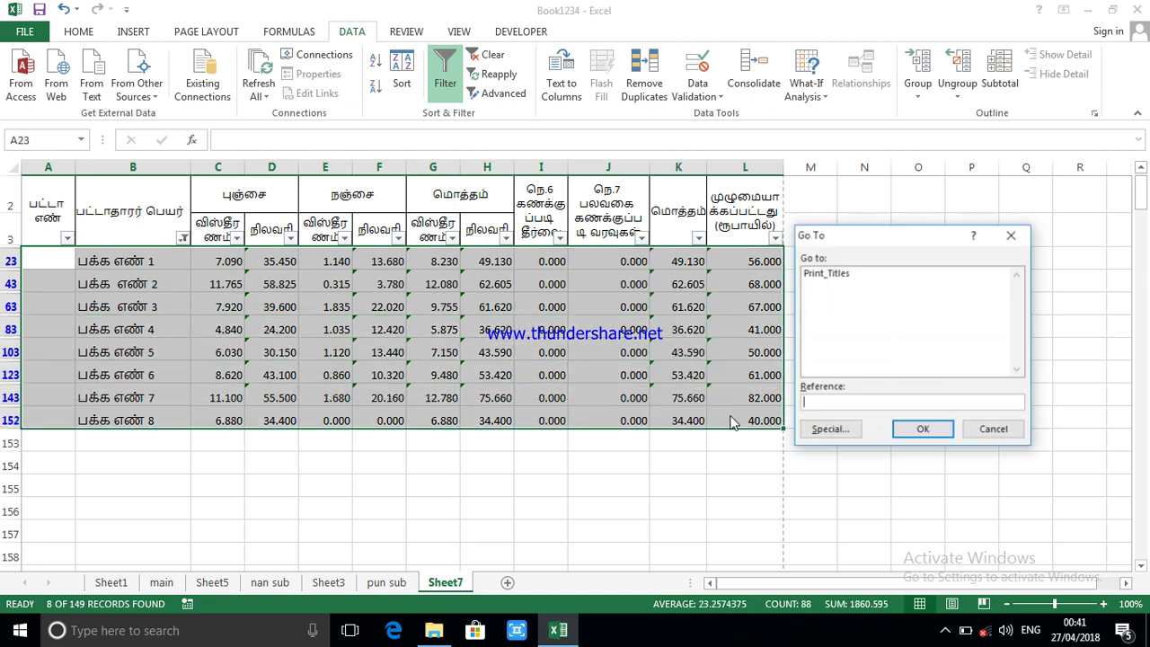
{"action": "left_click", "coordinate": [826, 431]}
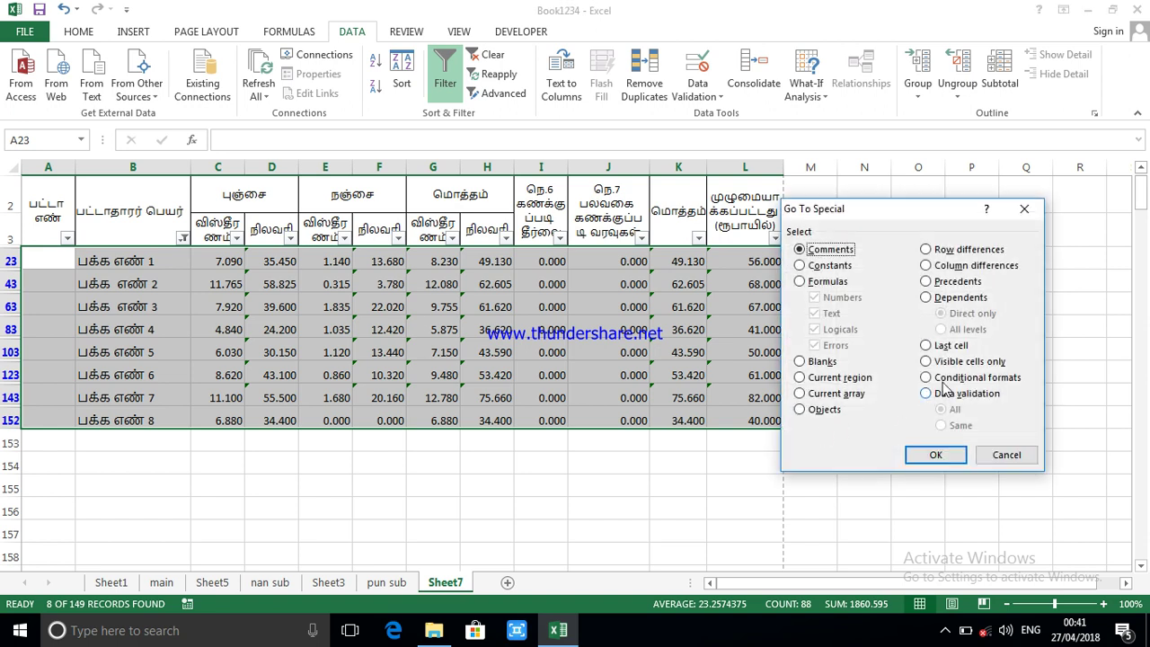
{"action": "left_click", "coordinate": [927, 362]}
{"action": "left_click", "coordinate": [937, 456]}
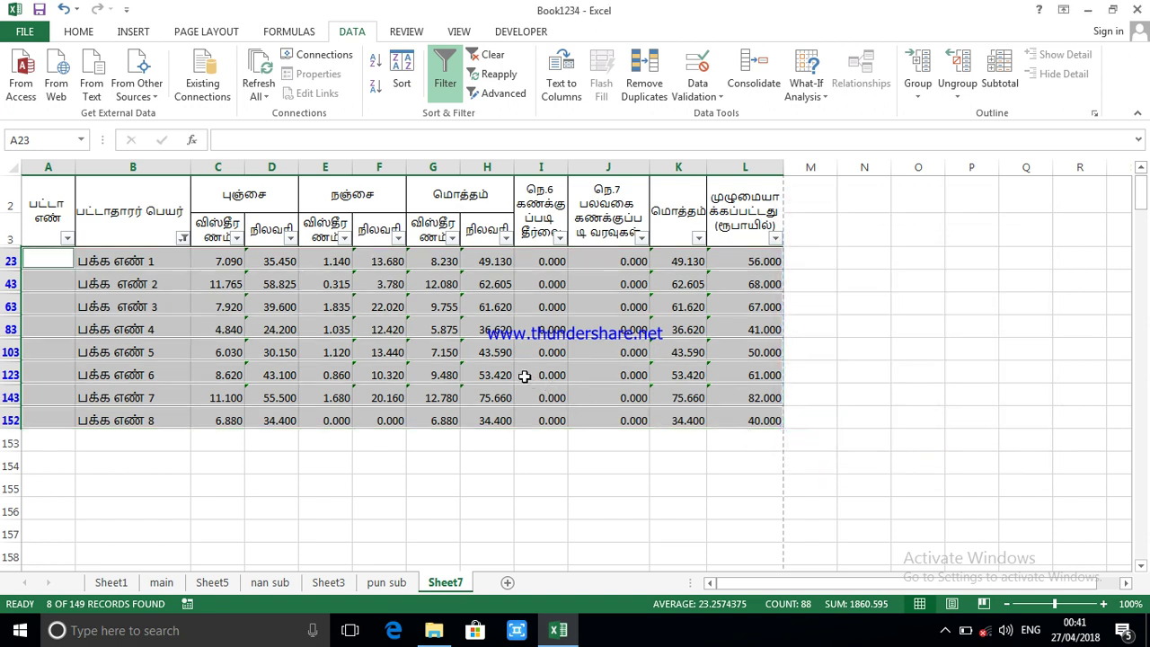
{"action": "key", "text": "ctrl+c"}
{"action": "scroll", "coordinate": [465, 441], "scroll_direction": "down", "scroll_amount": 1}
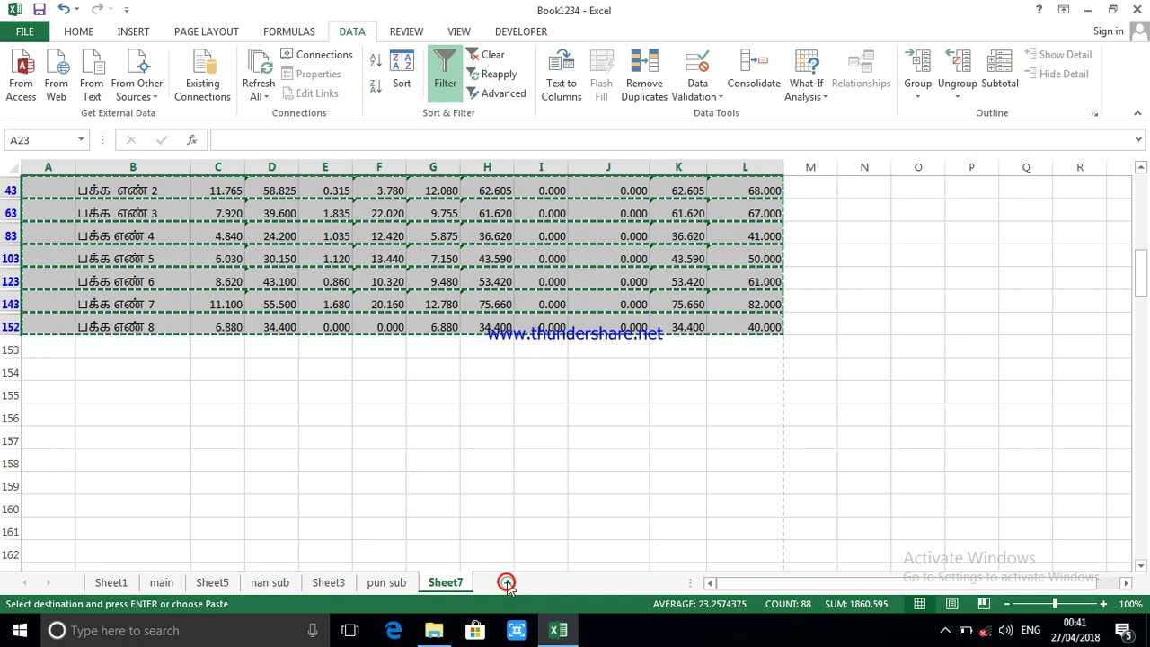
- Paste the eight subtotal rows into A1 of a new Sheet2 and copy that block
{"action": "left_click", "coordinate": [508, 583]}
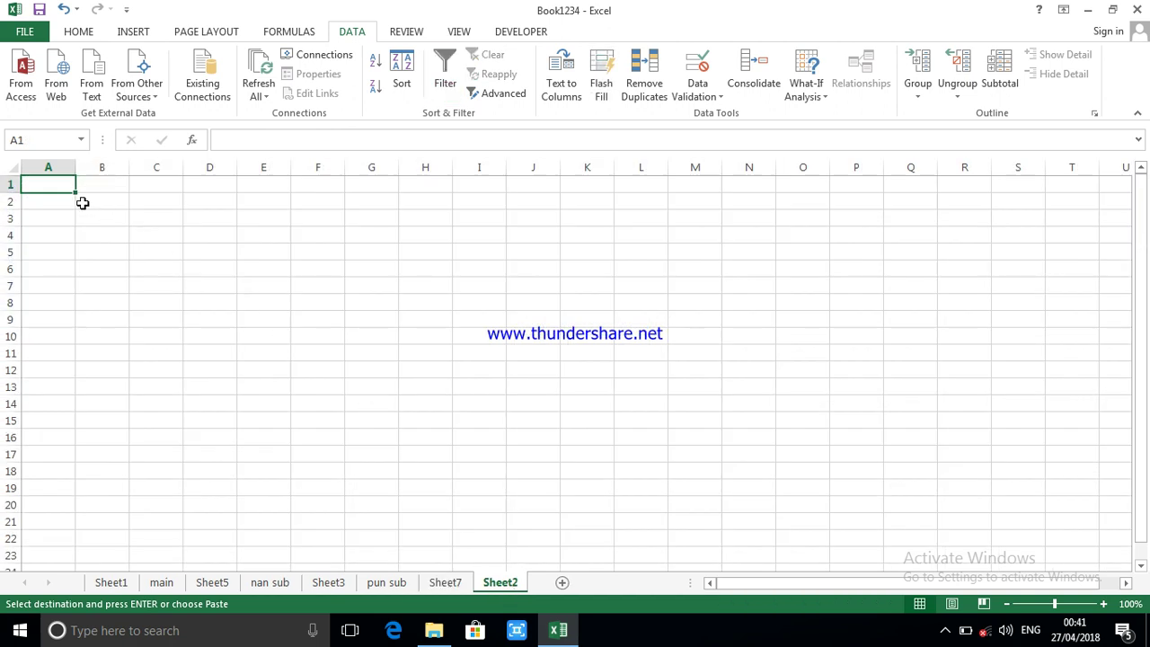
{"action": "key", "text": "ctrl+v"}
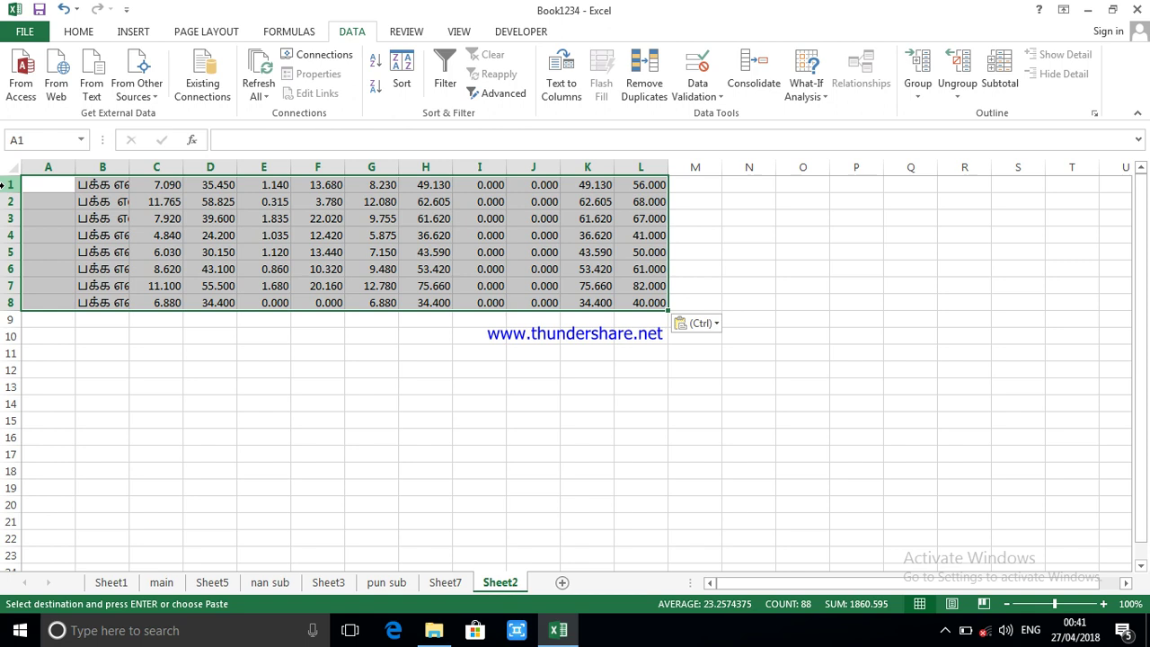
{"action": "key", "text": "ctrl+c"}
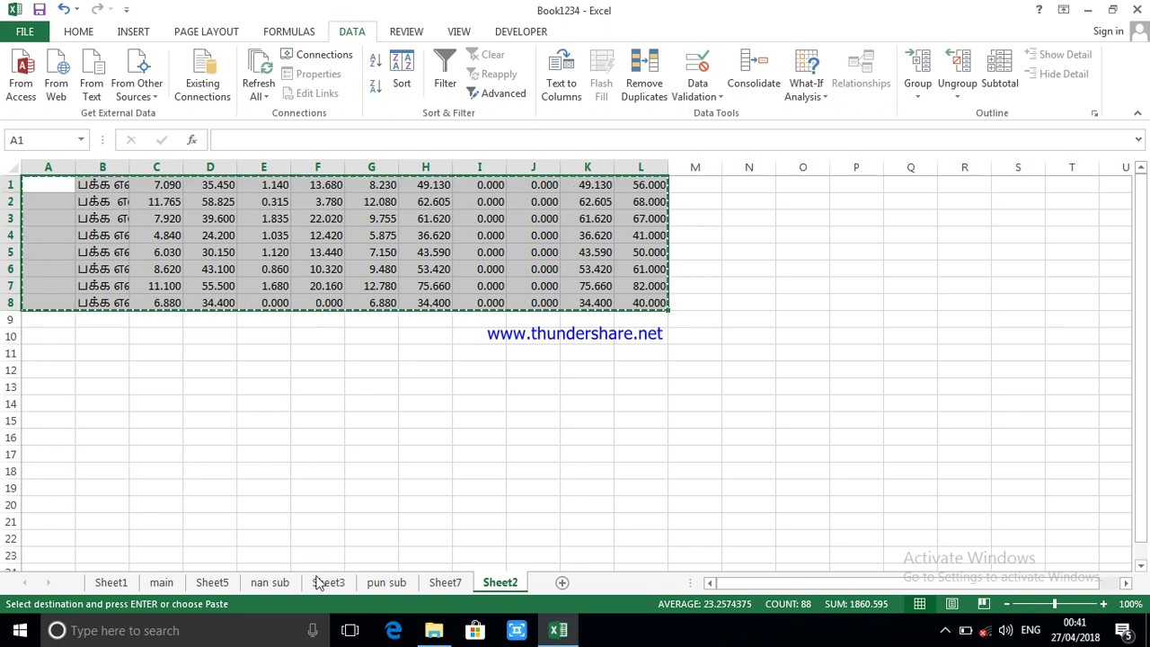
- Turn off Sheet7's filter so every row of the table shows again
{"action": "left_click", "coordinate": [443, 584]}
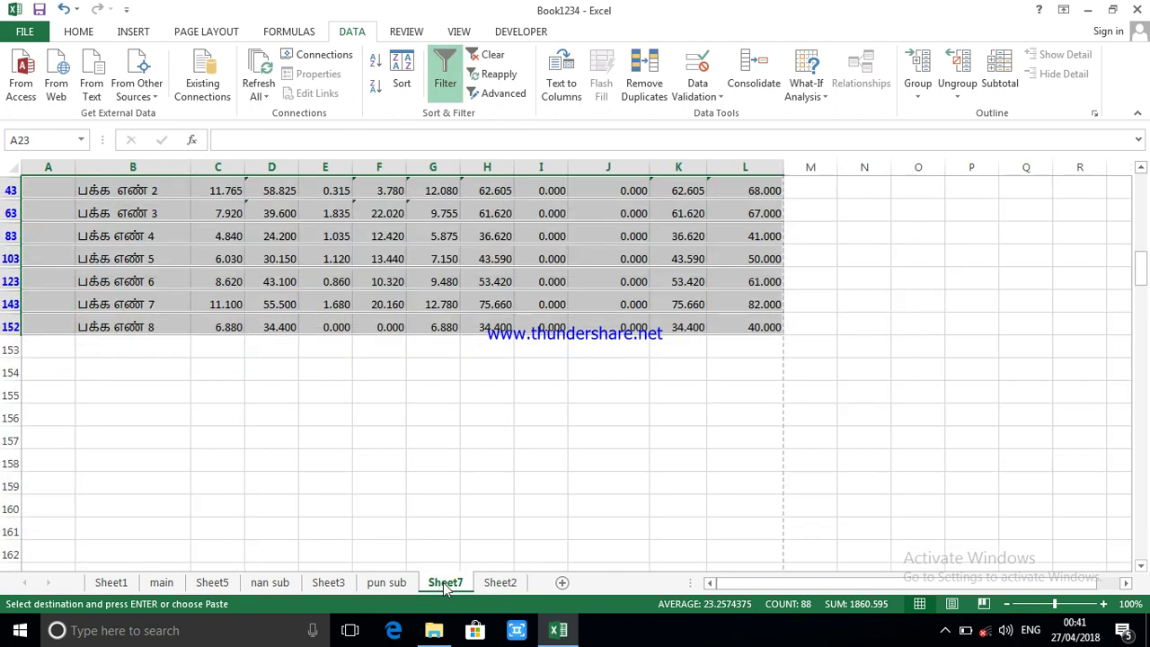
{"action": "left_click", "coordinate": [445, 72]}
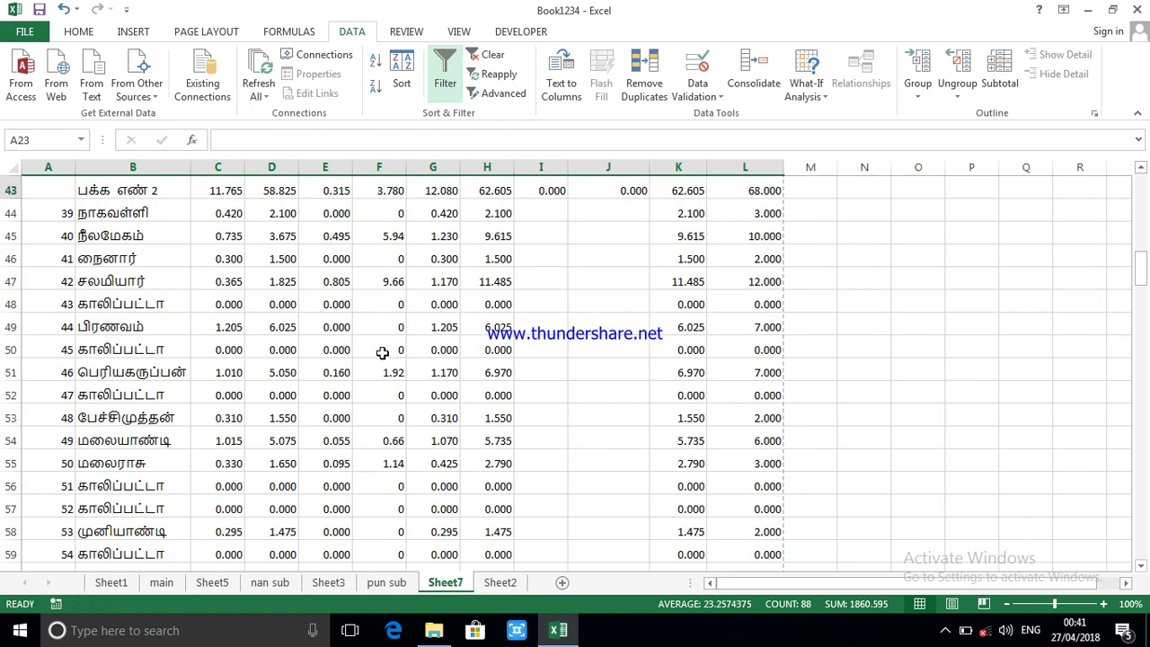
{"action": "scroll", "coordinate": [370, 361], "scroll_direction": "down", "scroll_amount": 5}
{"action": "scroll", "coordinate": [370, 361], "scroll_direction": "down", "scroll_amount": 20}
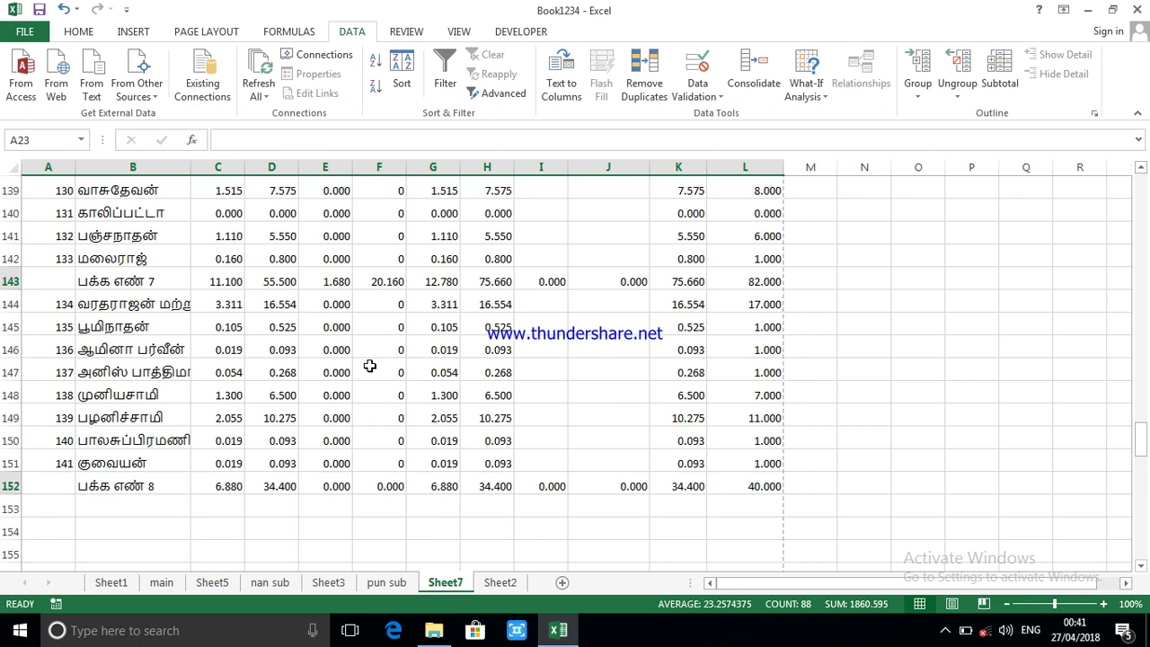
{"action": "scroll", "coordinate": [369, 365], "scroll_direction": "up", "scroll_amount": 6}
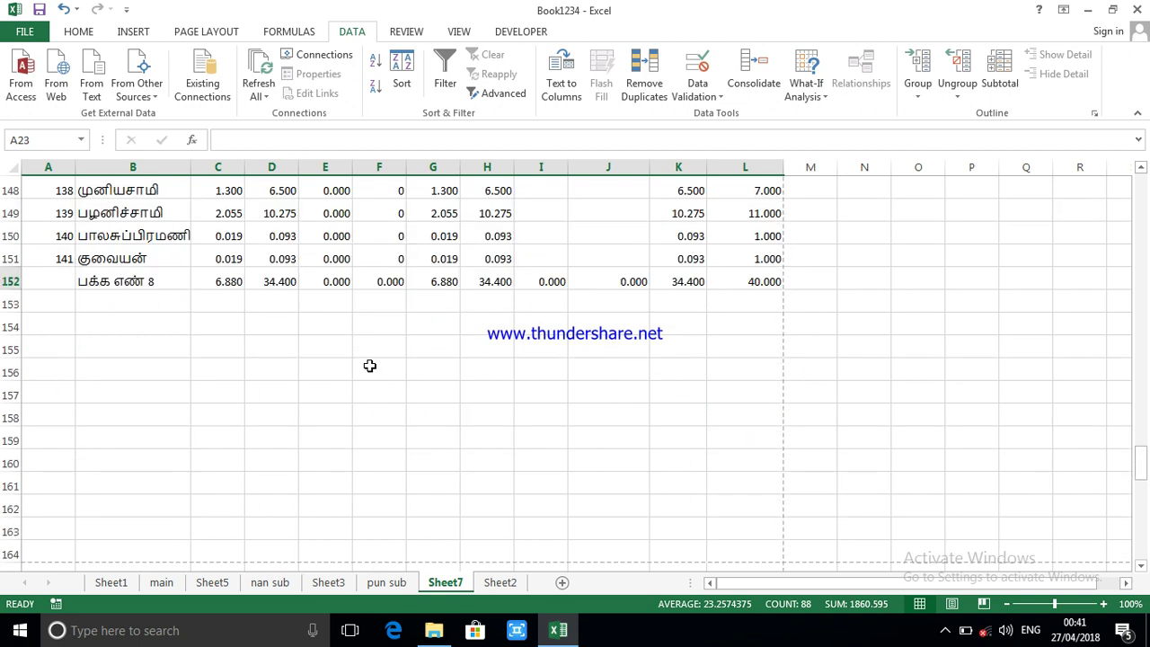
{"action": "scroll", "coordinate": [369, 365], "scroll_direction": "down", "scroll_amount": 2}
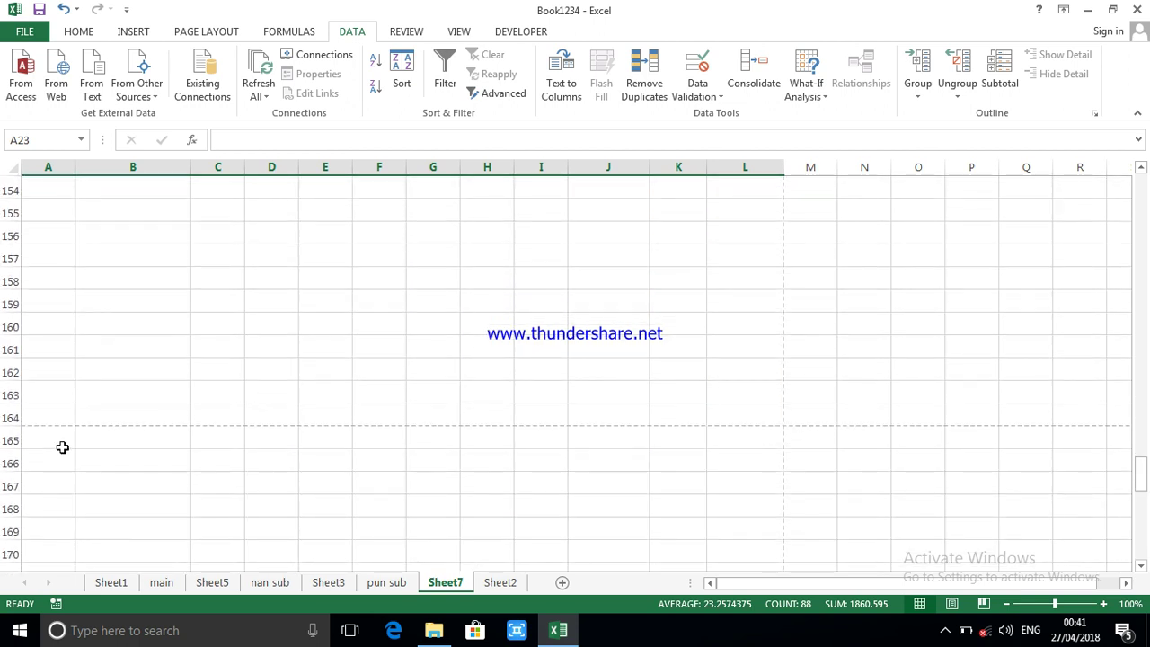
- Select A165 below the table and copy Sheet2's subtotal block A1:L8
{"action": "left_click", "coordinate": [9, 440]}
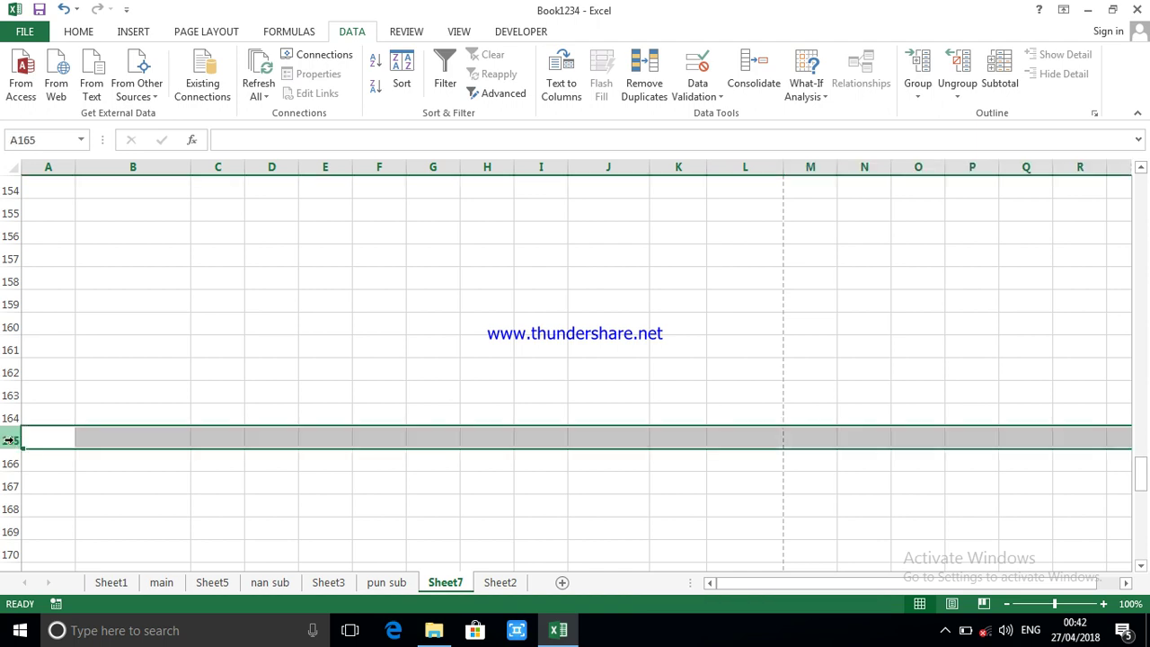
{"action": "left_click", "coordinate": [51, 438]}
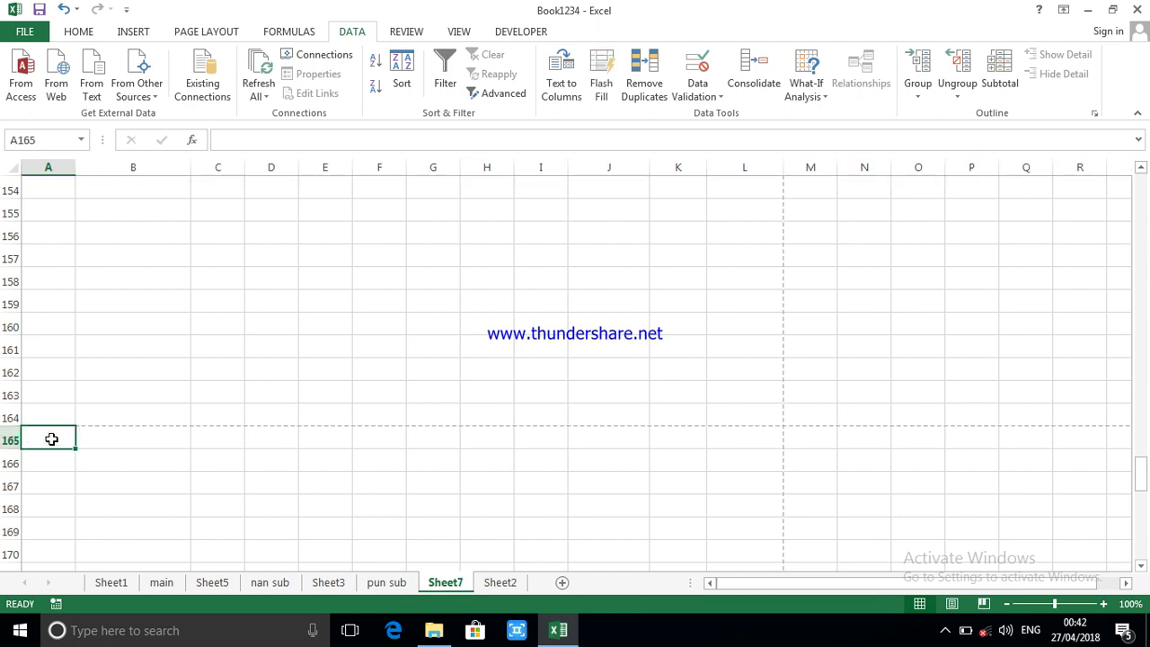
{"action": "left_click", "coordinate": [495, 584]}
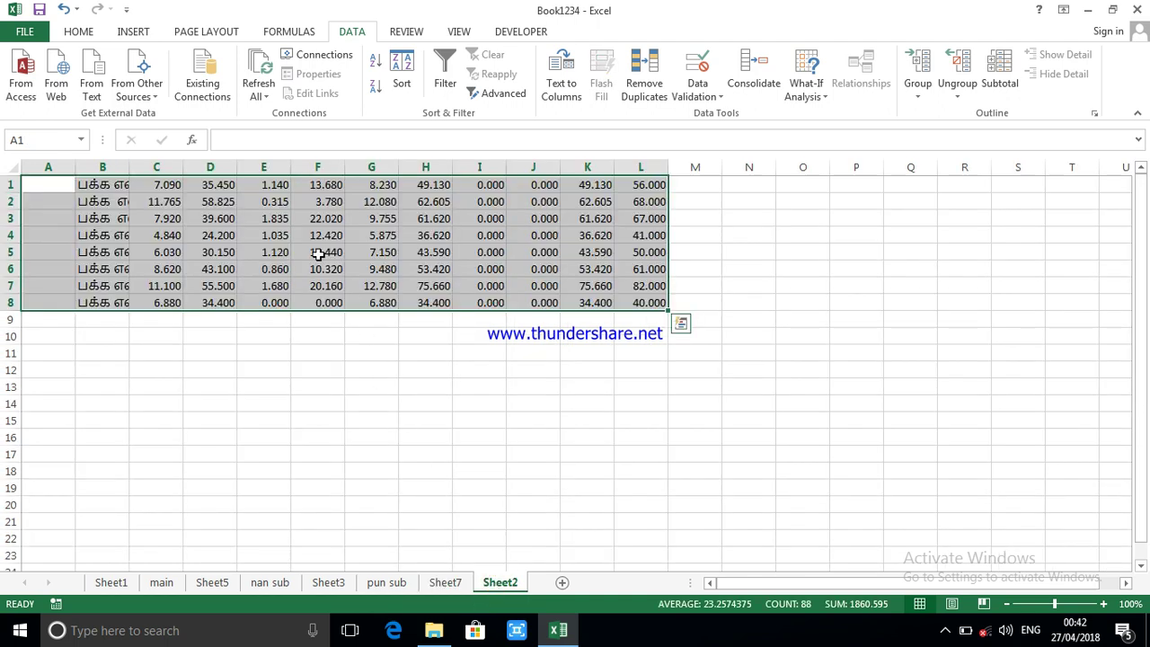
{"action": "key", "text": "ctrl+c"}
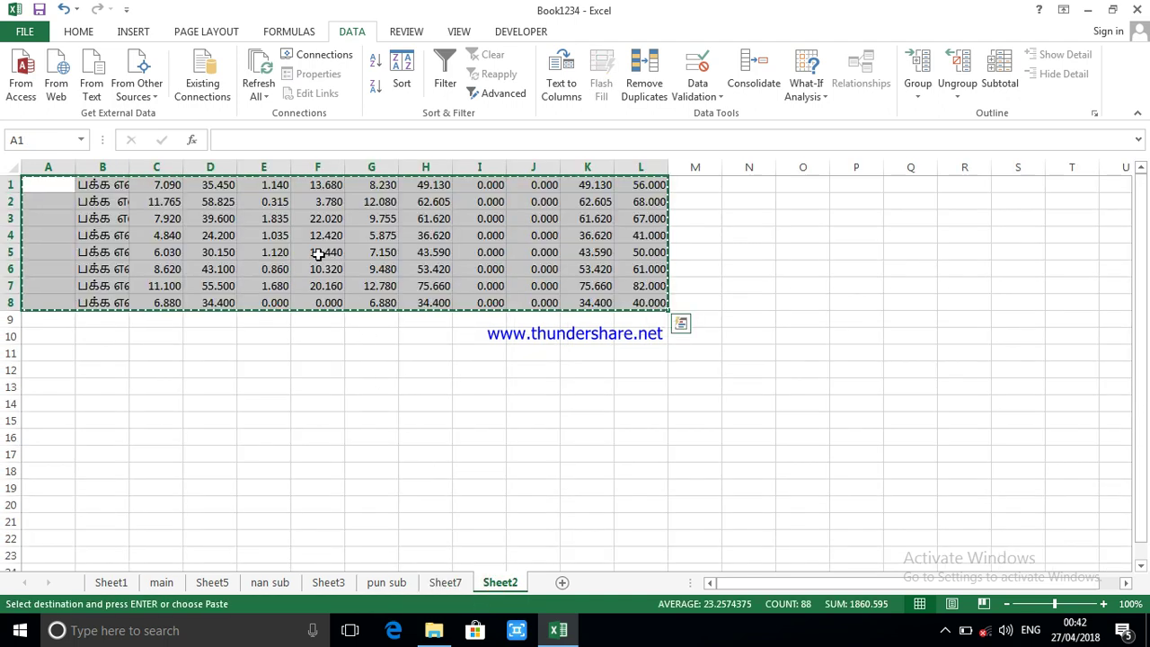
{"action": "left_click", "coordinate": [446, 583]}
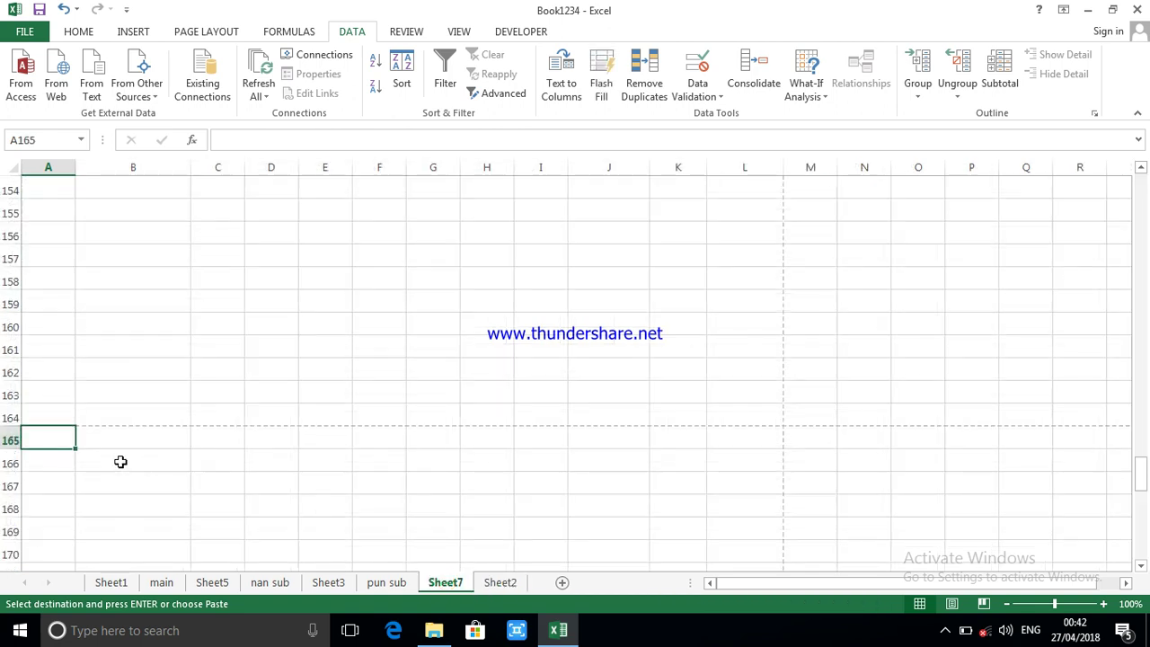
- Paste the eight page-subtotal rows into rows 165–172 and check values in C165, D166, F166
{"action": "key", "text": "ctrl+v"}
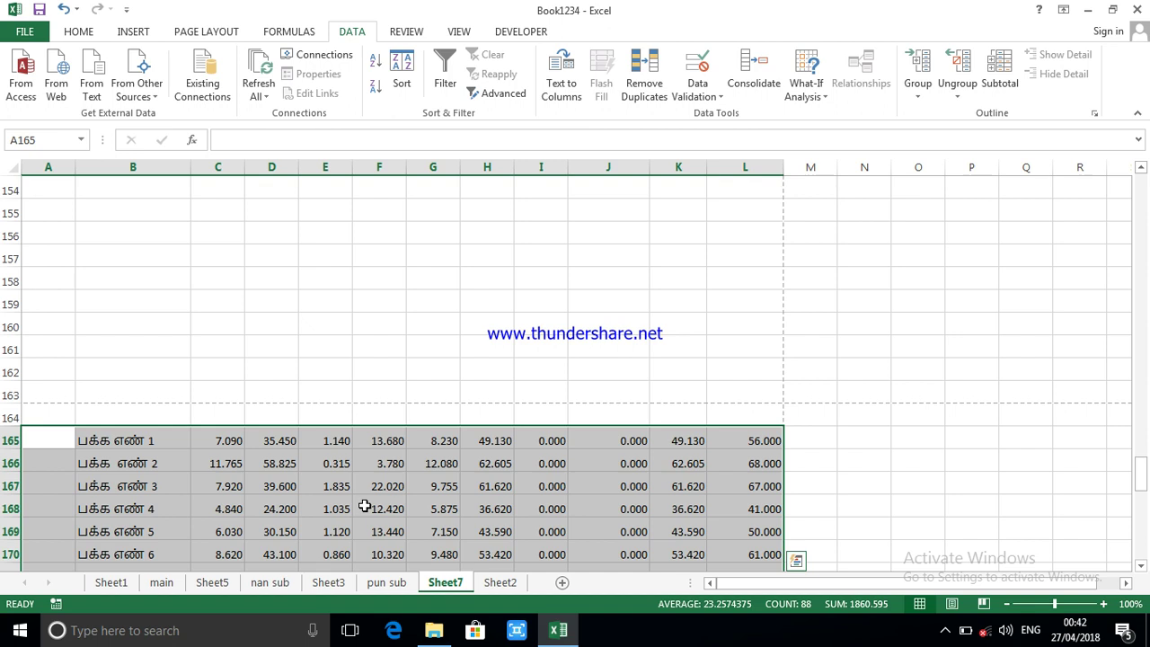
{"action": "scroll", "coordinate": [482, 529], "scroll_direction": "down", "scroll_amount": 4}
{"action": "scroll", "coordinate": [483, 529], "scroll_direction": "up", "scroll_amount": 2}
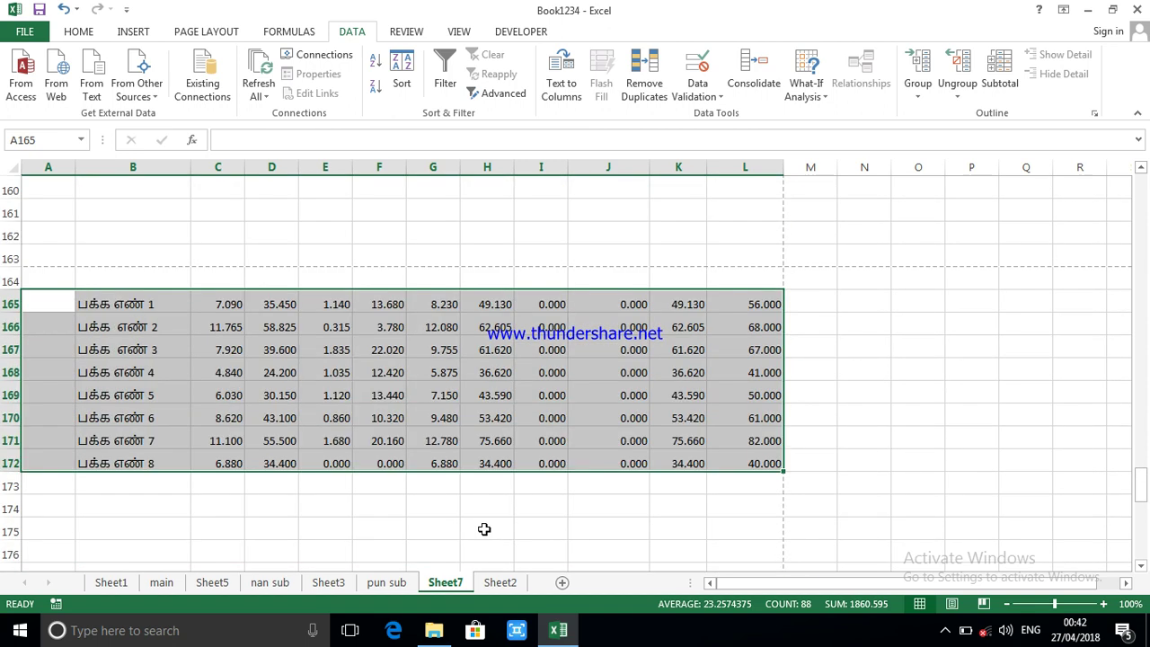
{"action": "left_click", "coordinate": [485, 529]}
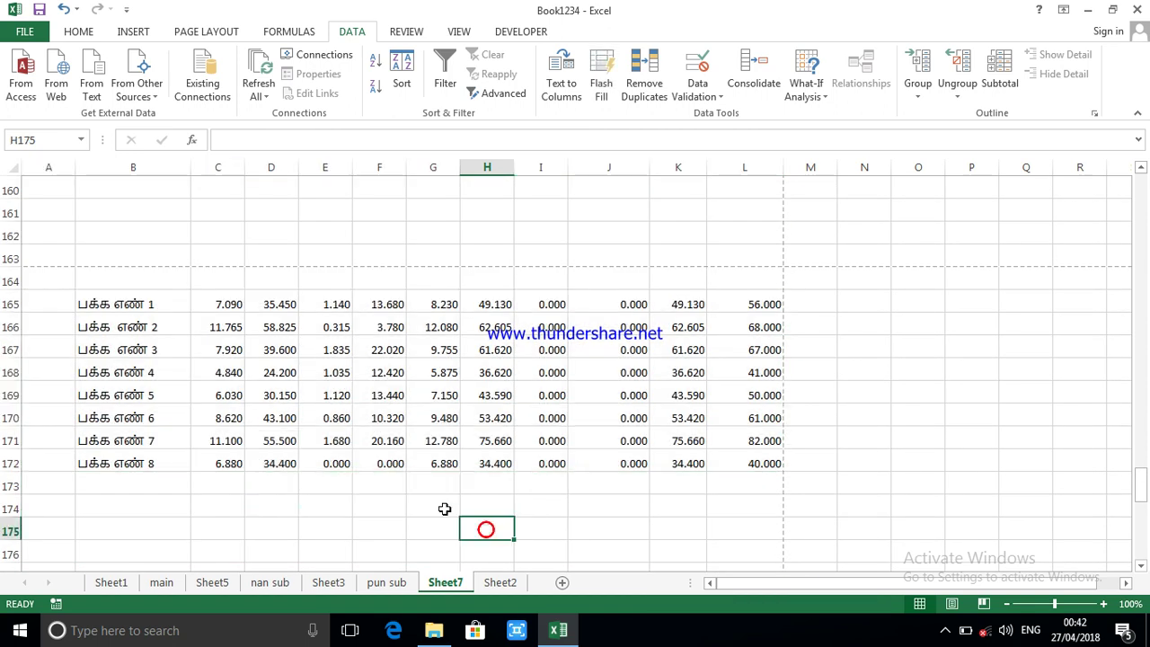
{"action": "left_click", "coordinate": [232, 304]}
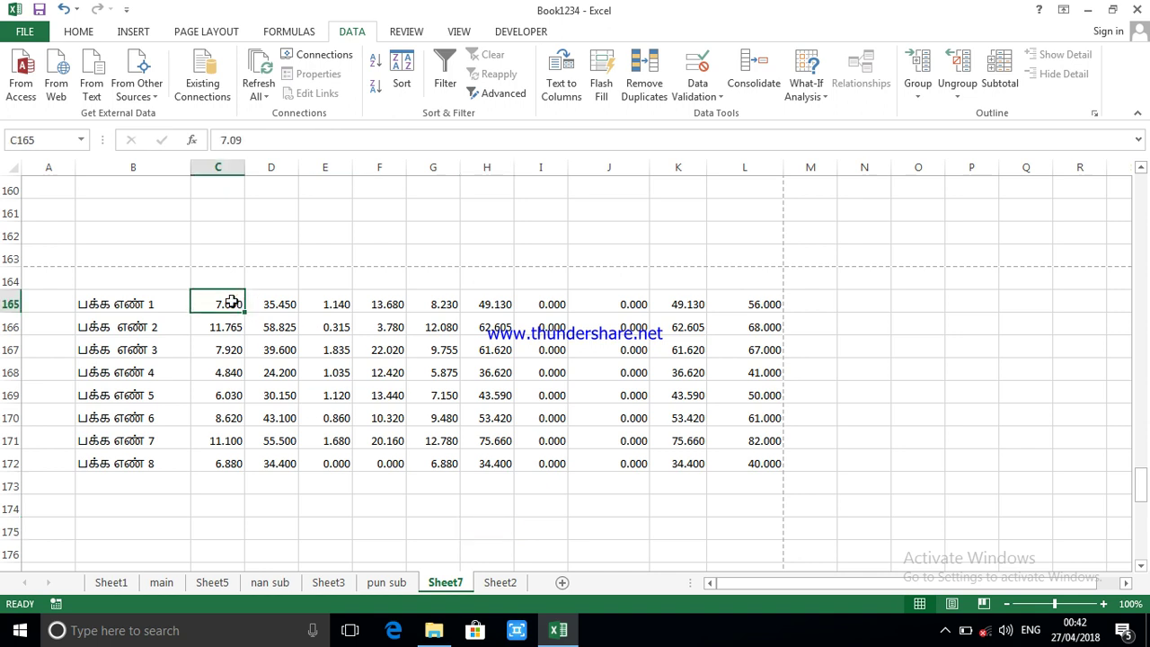
{"action": "left_click", "coordinate": [286, 318]}
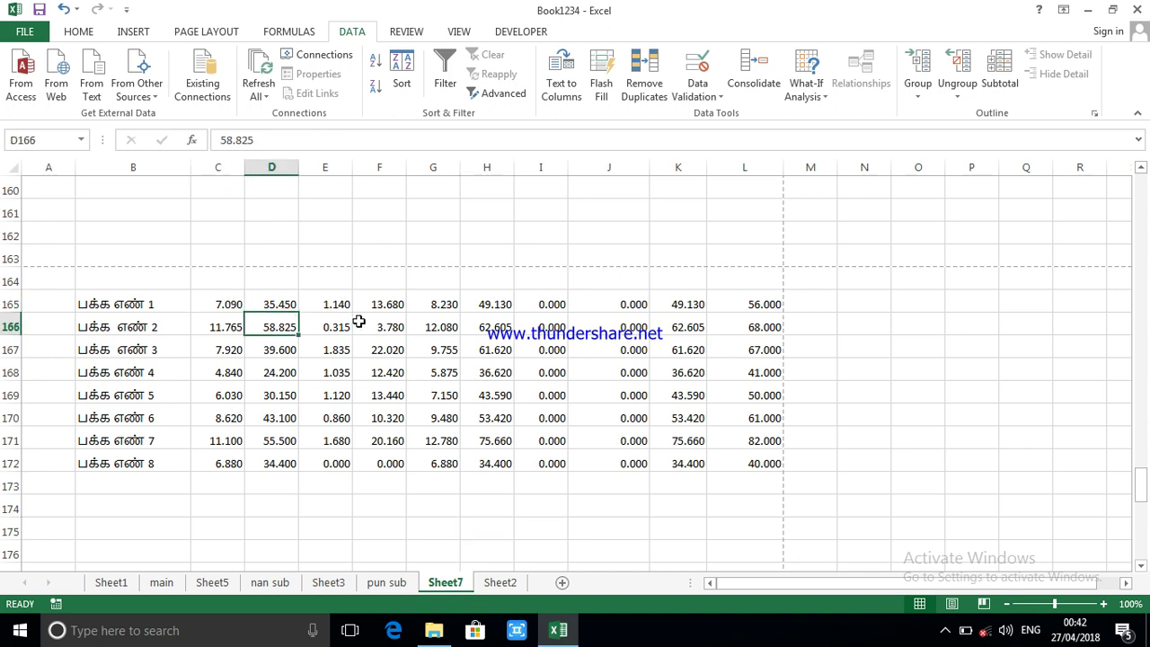
{"action": "left_click", "coordinate": [358, 322]}
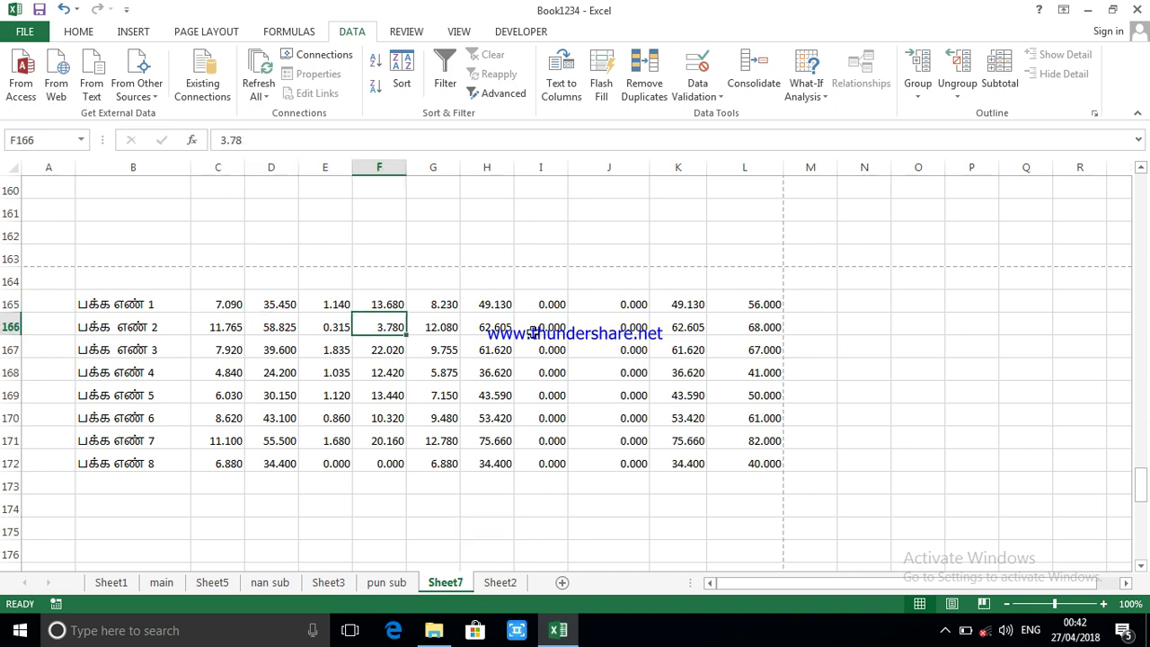
{"action": "left_click", "coordinate": [219, 299]}
- Scroll back to the top of Sheet7 and open its print preview
{"action": "scroll", "coordinate": [254, 314], "scroll_direction": "up", "scroll_amount": 1}
{"action": "scroll", "coordinate": [258, 314], "scroll_direction": "up", "scroll_amount": 15}
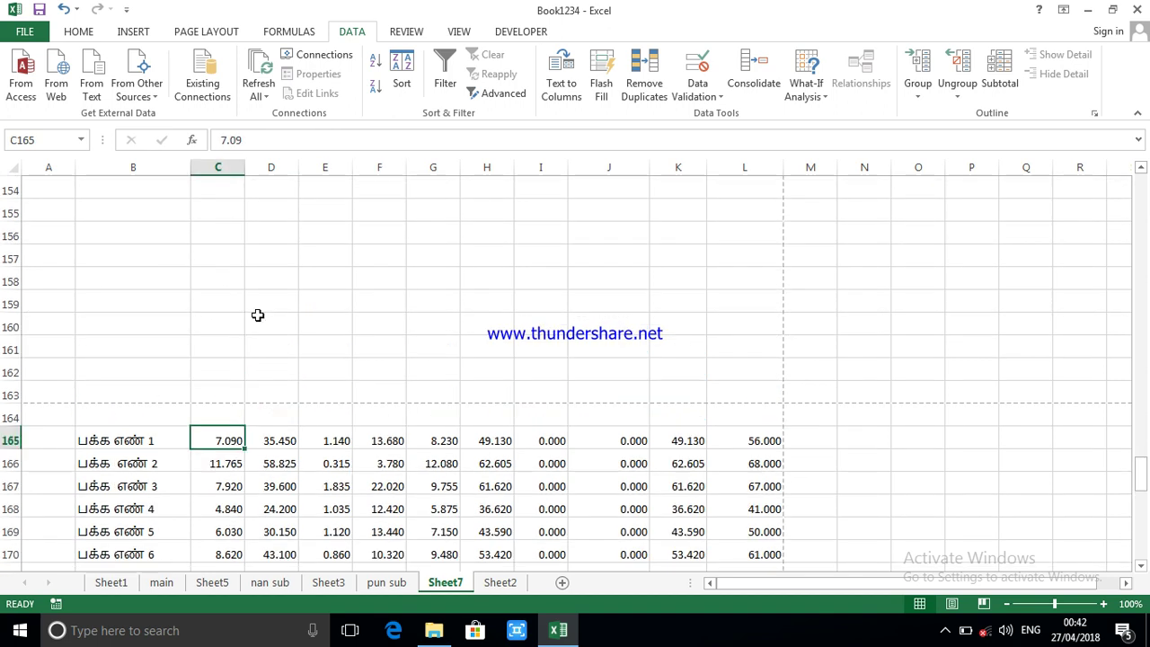
{"action": "scroll", "coordinate": [263, 321], "scroll_direction": "up", "scroll_amount": 20}
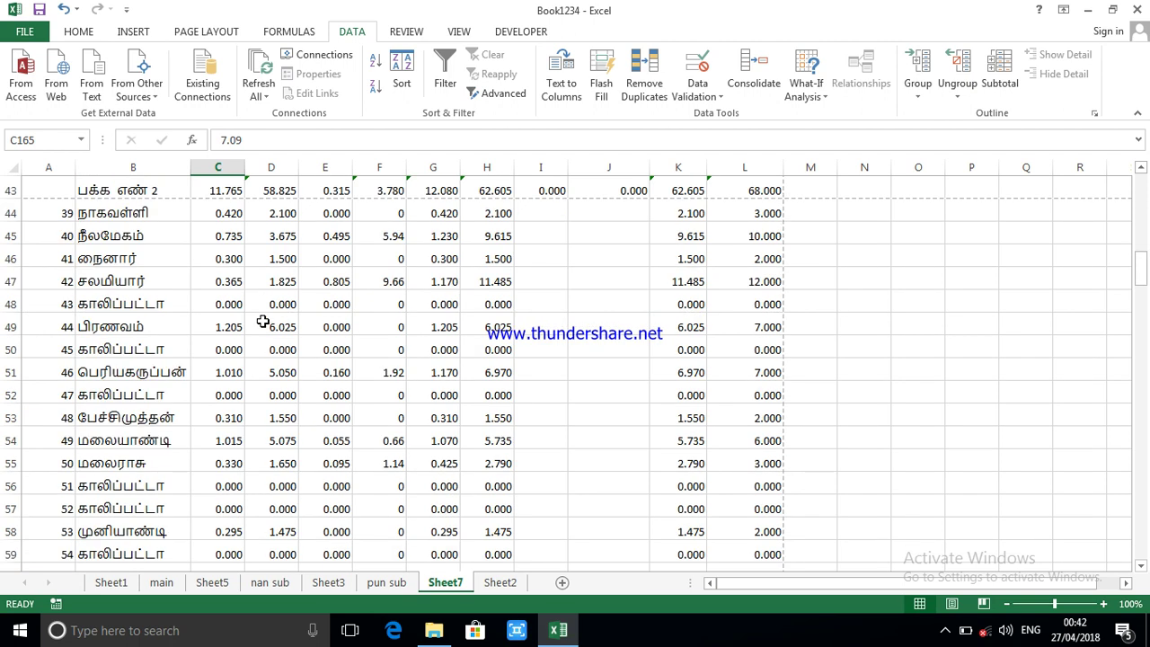
{"action": "scroll", "coordinate": [263, 321], "scroll_direction": "up", "scroll_amount": 3}
{"action": "scroll", "coordinate": [262, 321], "scroll_direction": "up", "scroll_amount": 11}
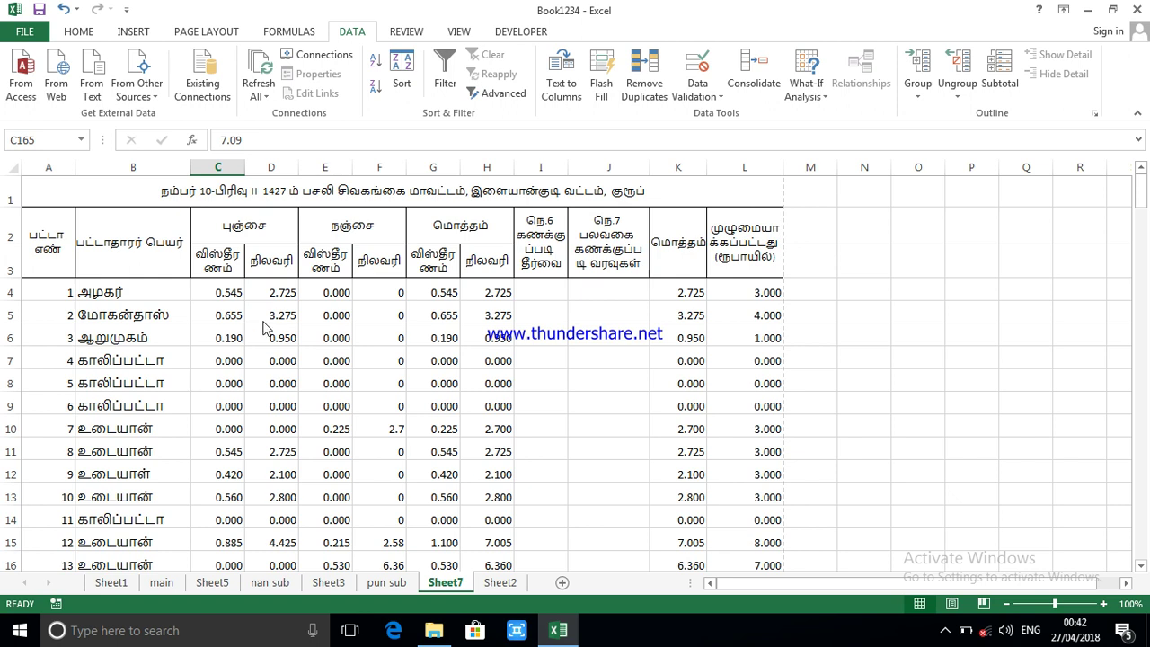
{"action": "key", "text": "ctrl+p"}
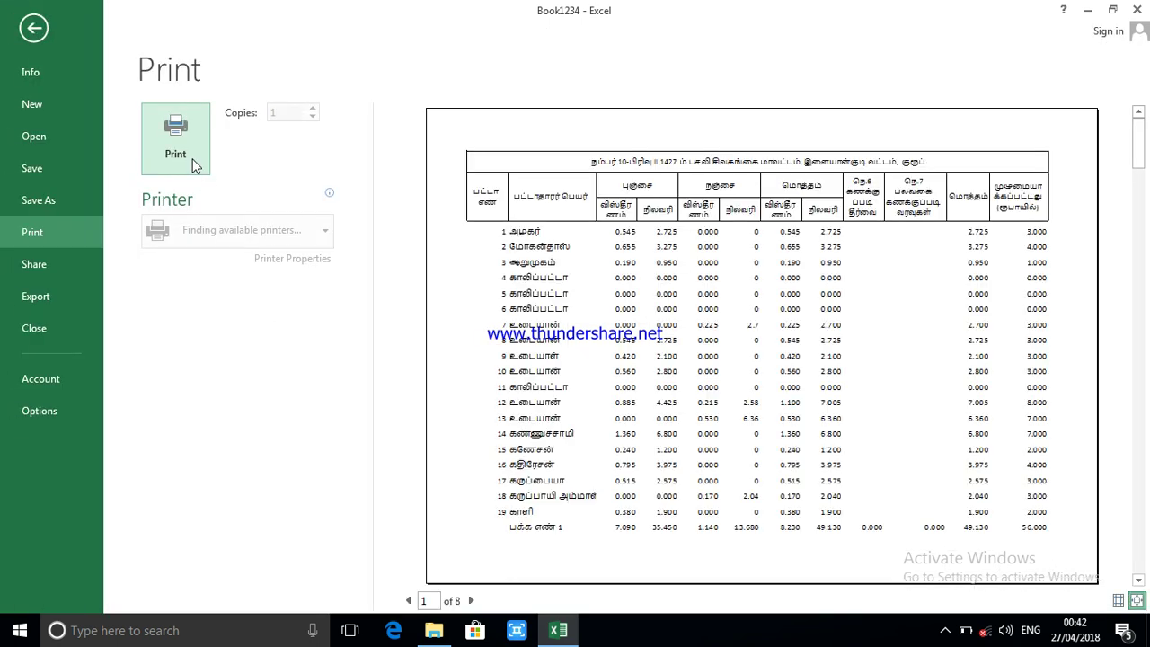
- Review all nine preview pages, including the final page of subtotals, then return to the worksheet
{"action": "scroll", "coordinate": [574, 350], "scroll_direction": "down", "scroll_amount": 2}
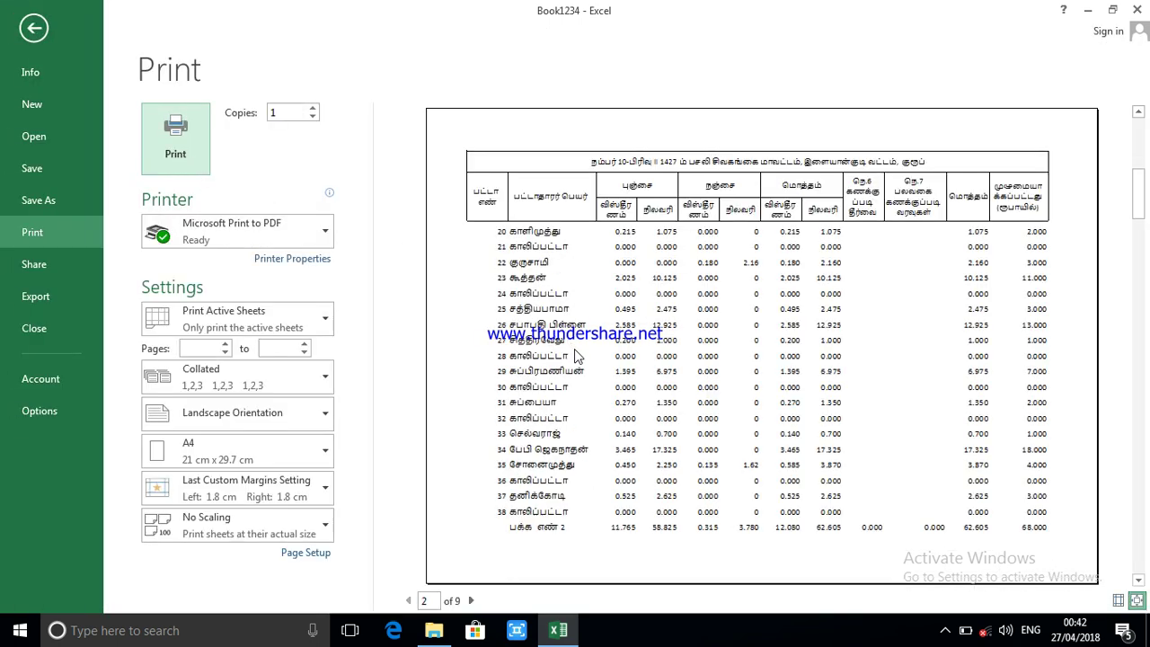
{"action": "scroll", "coordinate": [576, 355], "scroll_direction": "down", "scroll_amount": 3}
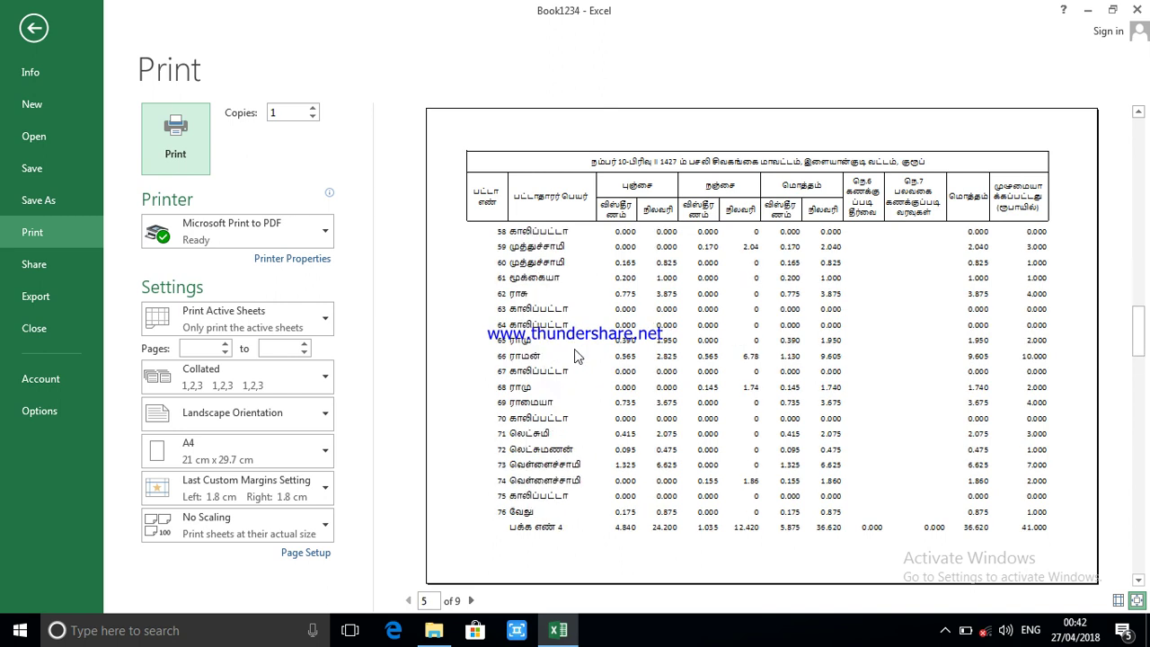
{"action": "scroll", "coordinate": [575, 356], "scroll_direction": "down", "scroll_amount": 1}
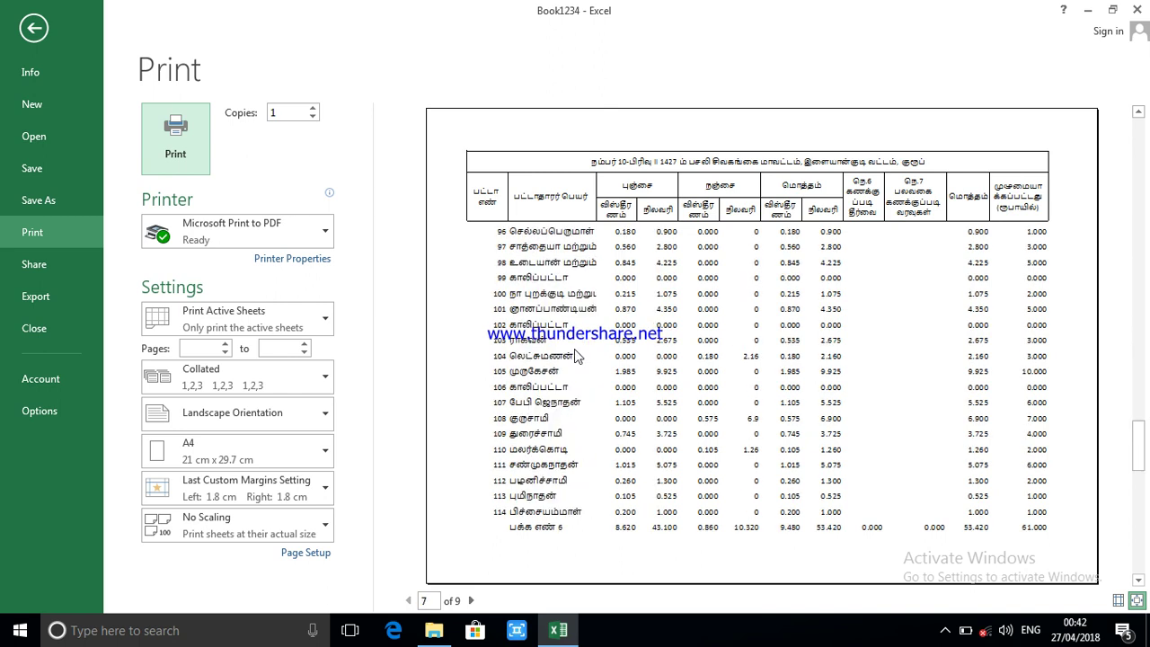
{"action": "scroll", "coordinate": [575, 356], "scroll_direction": "down", "scroll_amount": 1}
{"action": "scroll", "coordinate": [575, 356], "scroll_direction": "down", "scroll_amount": 1}
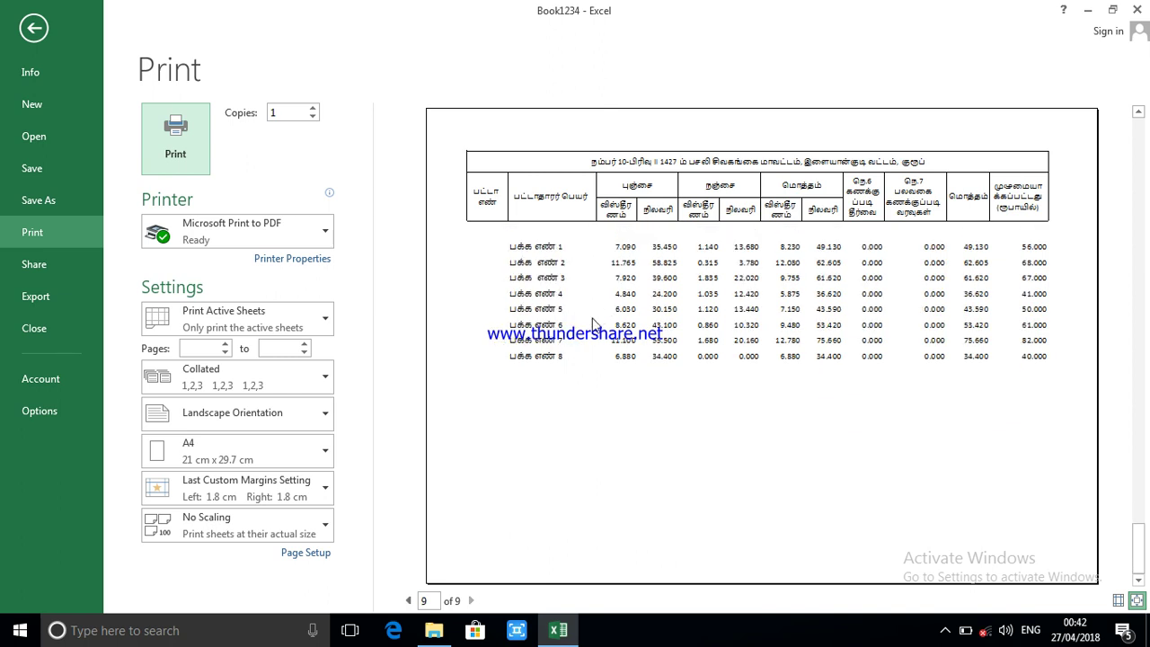
{"action": "scroll", "coordinate": [593, 326], "scroll_direction": "up", "scroll_amount": 1}
{"action": "scroll", "coordinate": [323, 164], "scroll_direction": "up", "scroll_amount": 1}
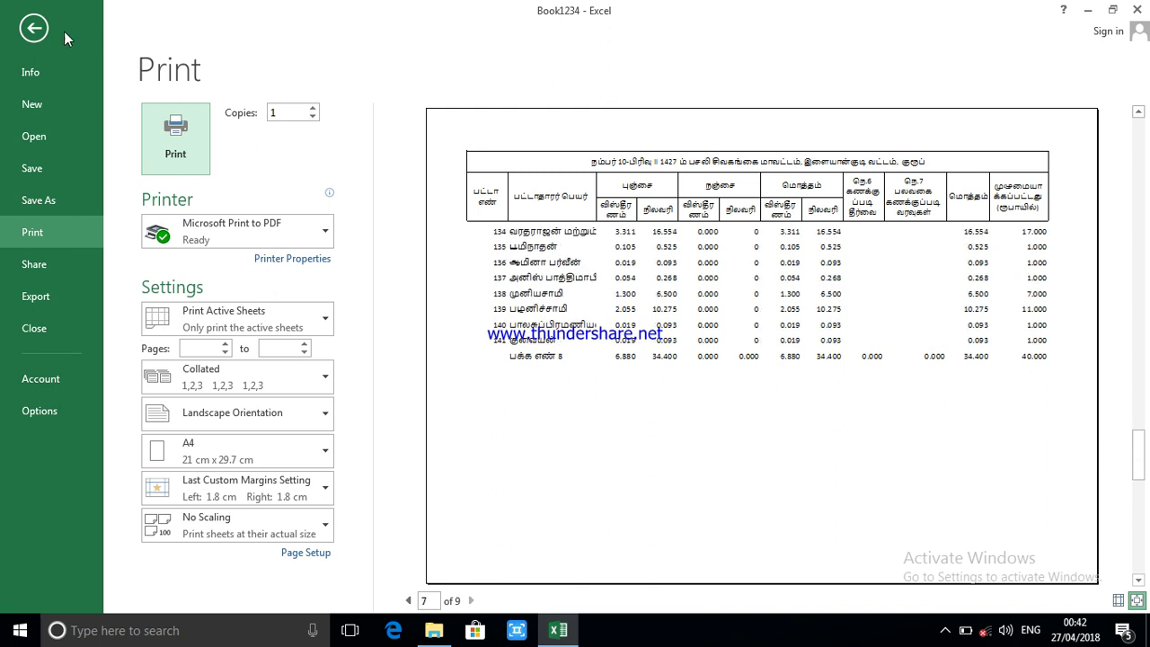
{"action": "left_click", "coordinate": [33, 29]}
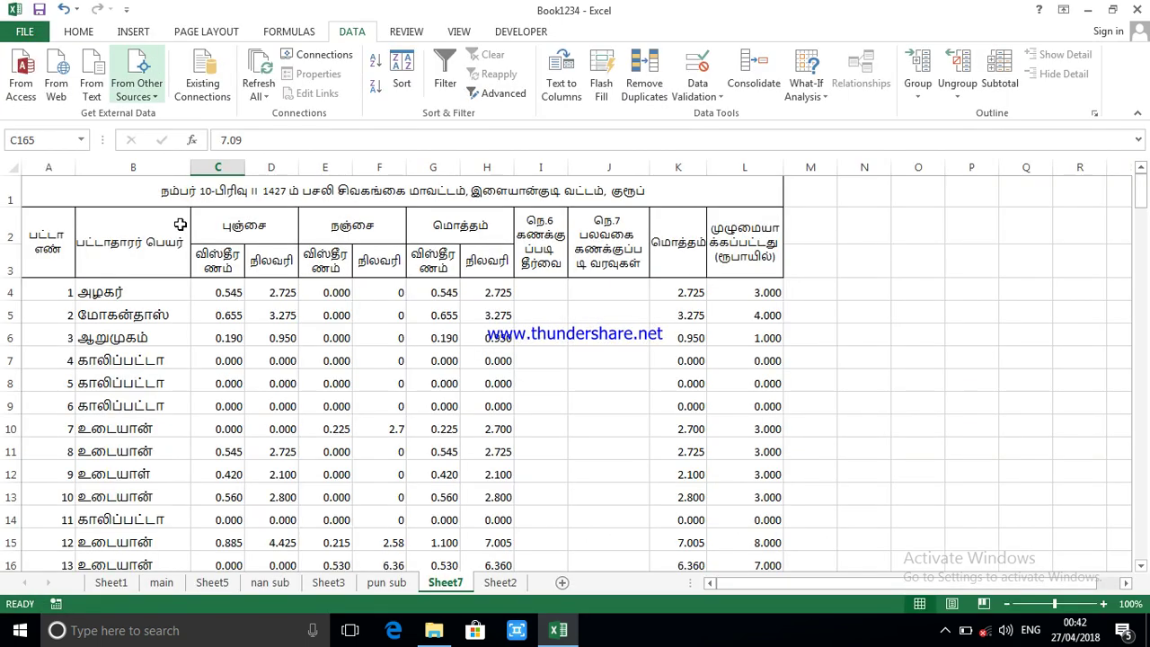
- Add =SUM(C165:C172) grand totals across C173:L173, from 64.245 to 465.000
{"action": "scroll", "coordinate": [264, 370], "scroll_direction": "down", "scroll_amount": 8}
{"action": "scroll", "coordinate": [369, 430], "scroll_direction": "down", "scroll_amount": 1}
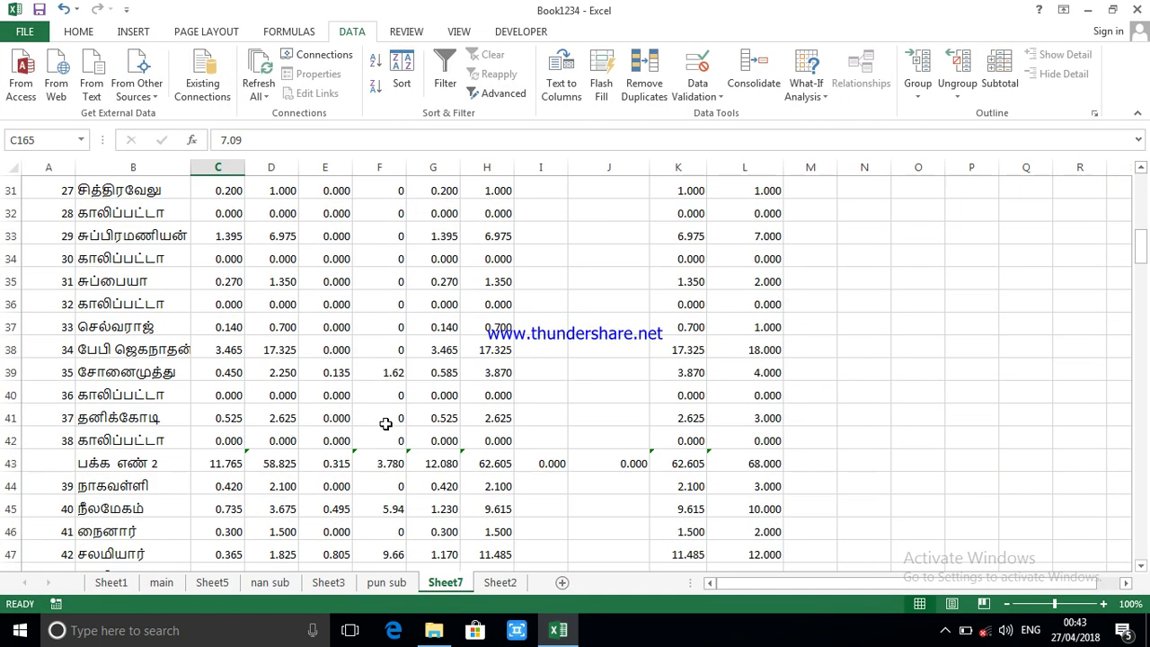
{"action": "scroll", "coordinate": [387, 422], "scroll_direction": "down", "scroll_amount": 20}
{"action": "scroll", "coordinate": [488, 439], "scroll_direction": "down", "scroll_amount": 17}
{"action": "scroll", "coordinate": [490, 442], "scroll_direction": "down", "scroll_amount": 3}
{"action": "scroll", "coordinate": [490, 442], "scroll_direction": "up", "scroll_amount": 8}
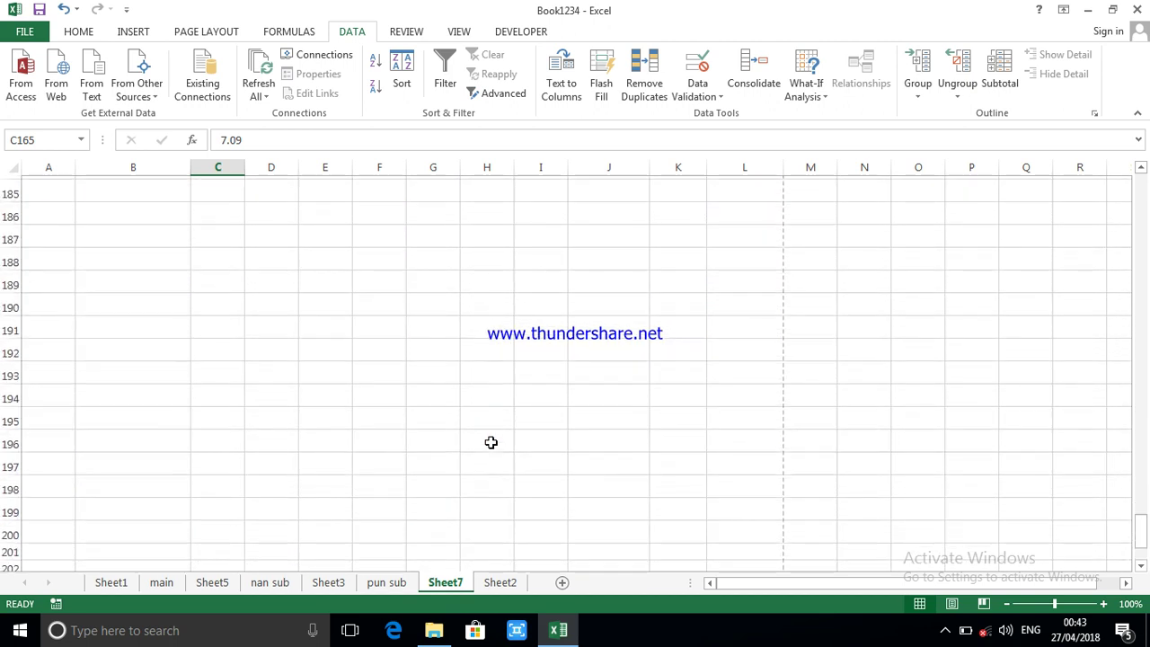
{"action": "scroll", "coordinate": [490, 441], "scroll_direction": "up", "scroll_amount": 4}
{"action": "scroll", "coordinate": [402, 434], "scroll_direction": "up", "scroll_amount": 1}
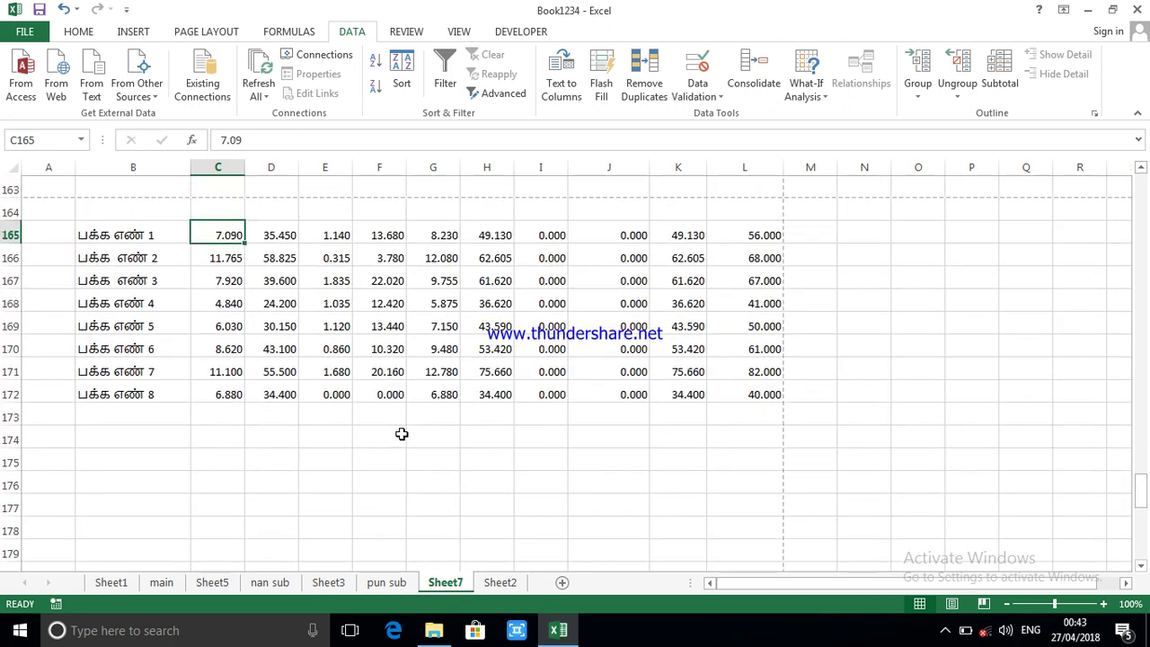
{"action": "left_click_drag", "start_coordinate": [221, 236], "coordinate": [218, 418]}
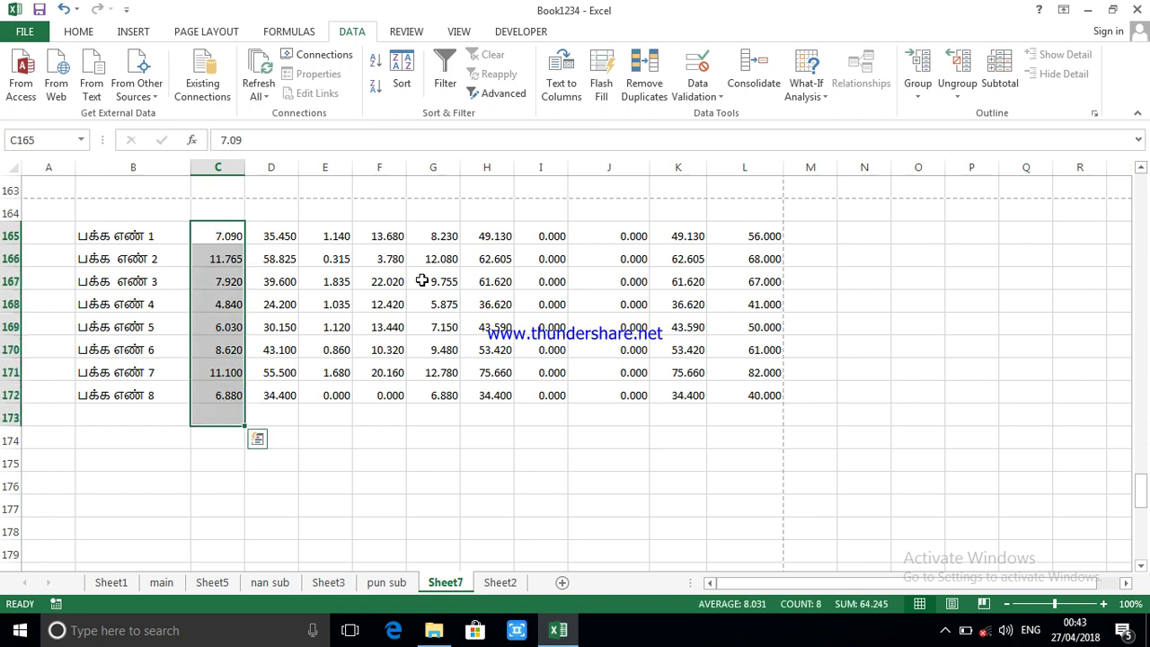
{"action": "left_click", "coordinate": [79, 33]}
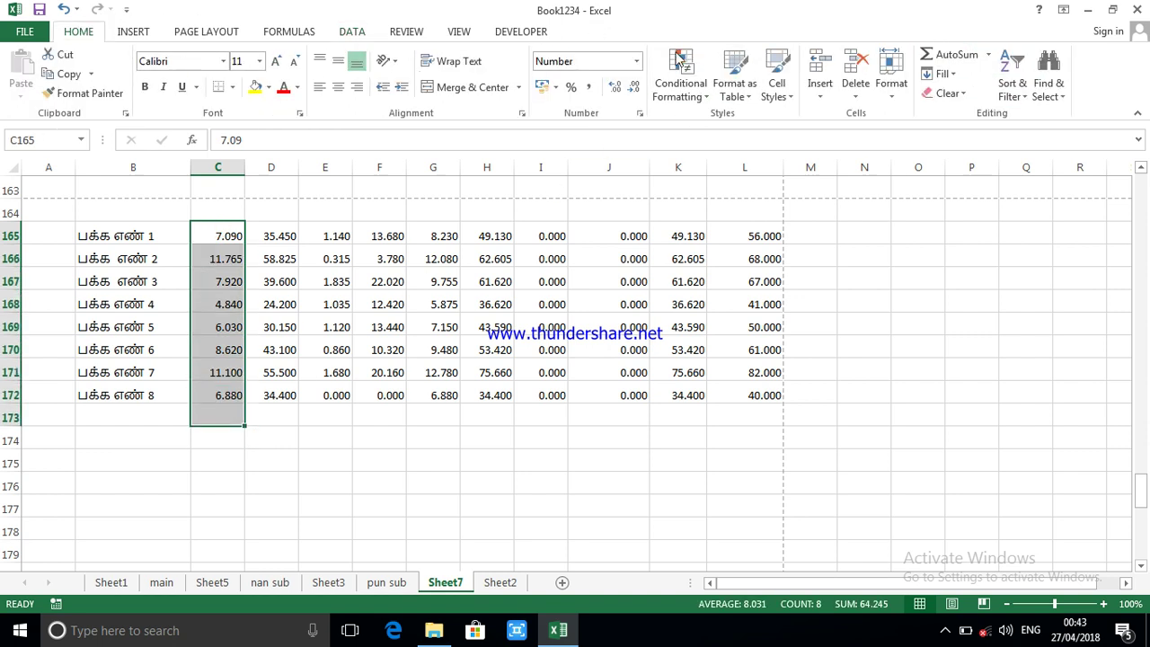
{"action": "left_click", "coordinate": [941, 54]}
{"action": "left_click", "coordinate": [215, 415]}
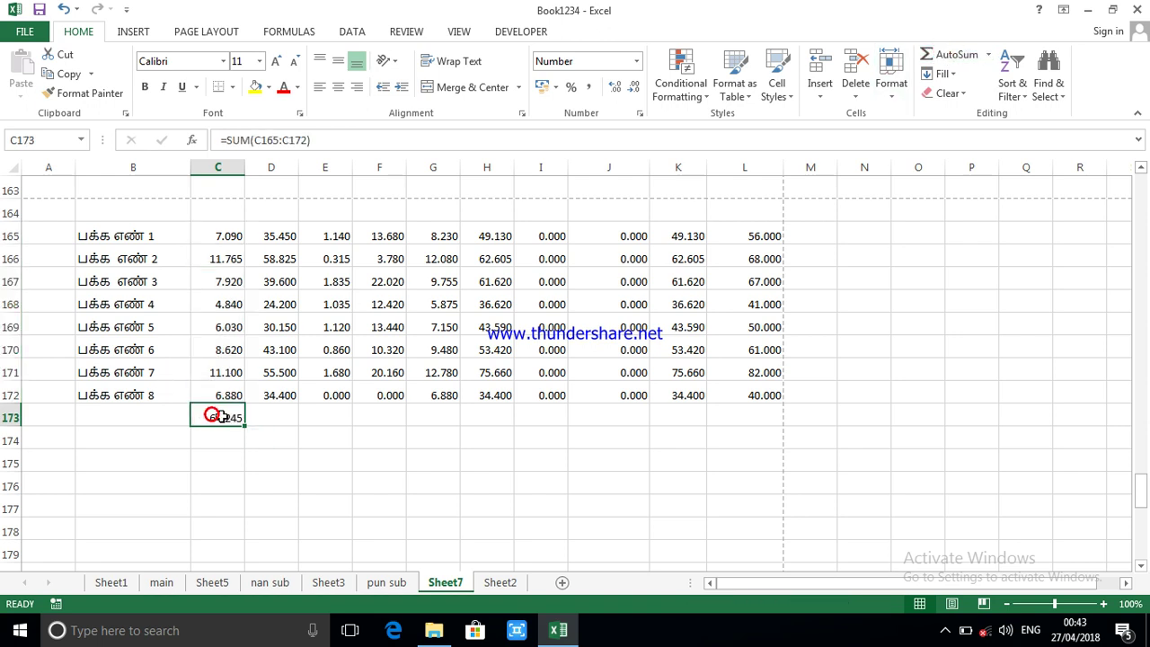
{"action": "left_click_drag", "start_coordinate": [247, 422], "coordinate": [785, 424]}
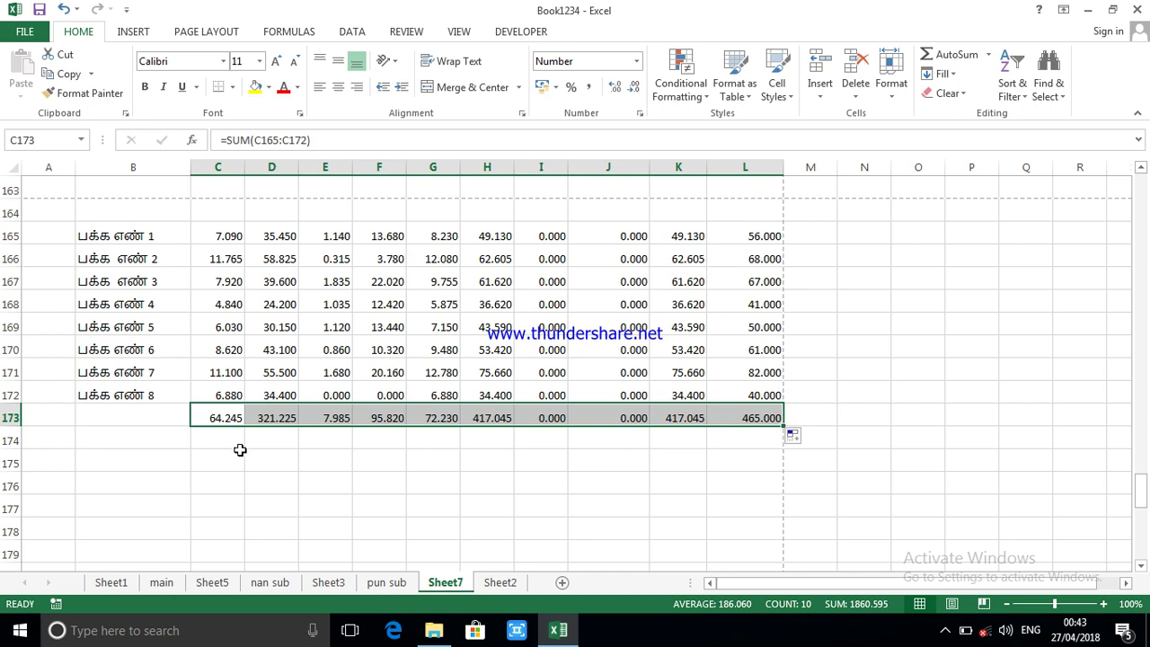
- Label the grand-total row 'மொத்தம்' in B173
{"action": "left_click", "coordinate": [108, 415]}
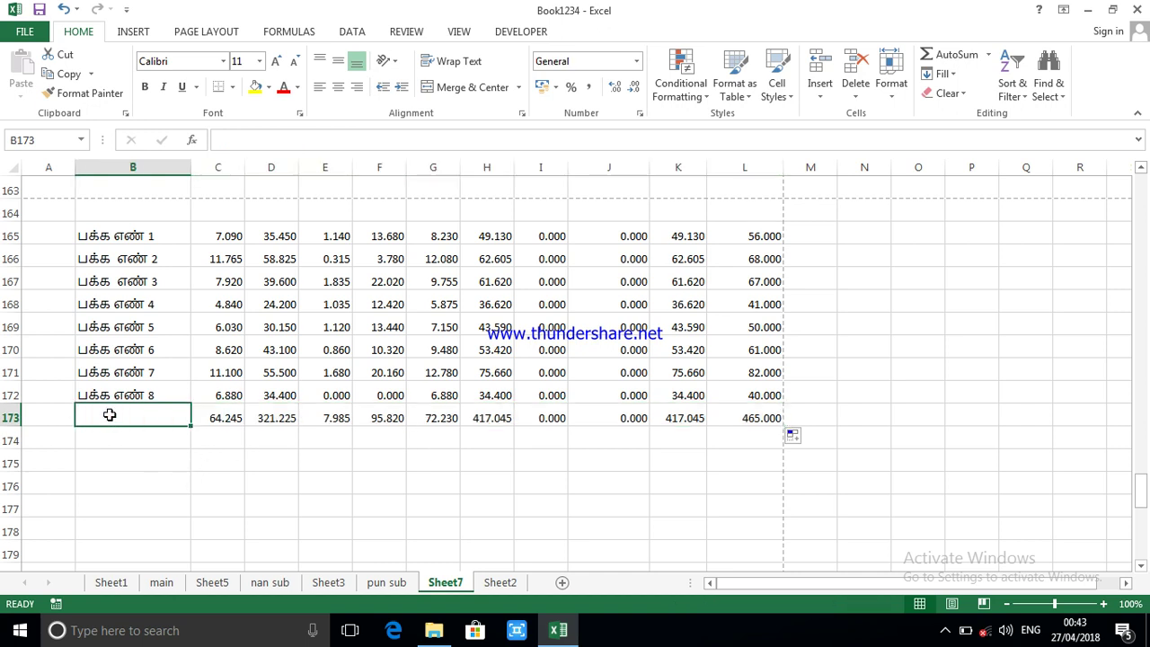
{"action": "type", "text": "மொ"}
{"action": "type", "text": "த்த்"}
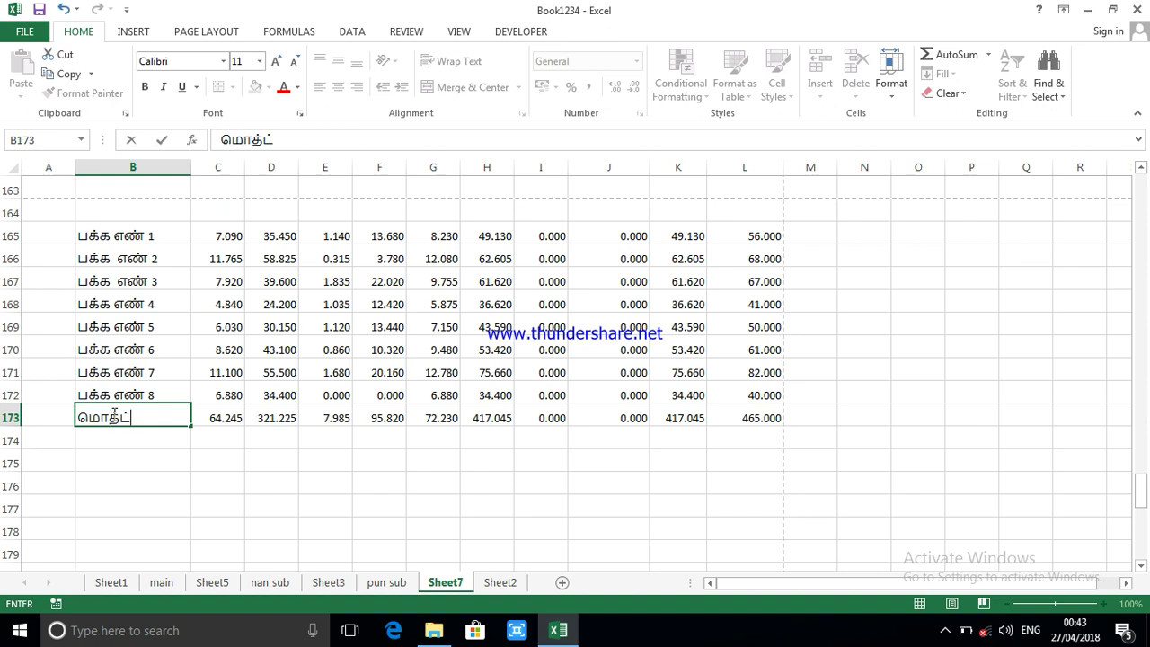
{"action": "type", "text": "ம்"}
{"action": "left_click", "coordinate": [251, 502]}
{"action": "scroll", "coordinate": [253, 490], "scroll_direction": "up", "scroll_amount": 3}
{"action": "scroll", "coordinate": [328, 514], "scroll_direction": "down", "scroll_amount": 3}
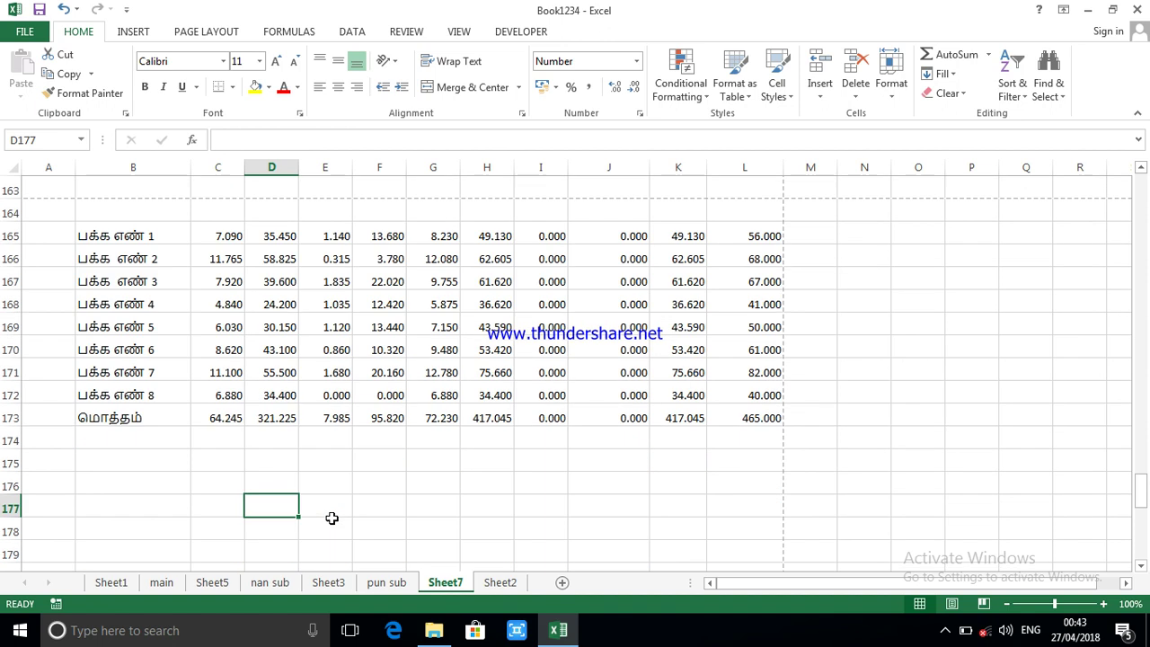
{"action": "scroll", "coordinate": [331, 517], "scroll_direction": "up", "scroll_amount": 6}
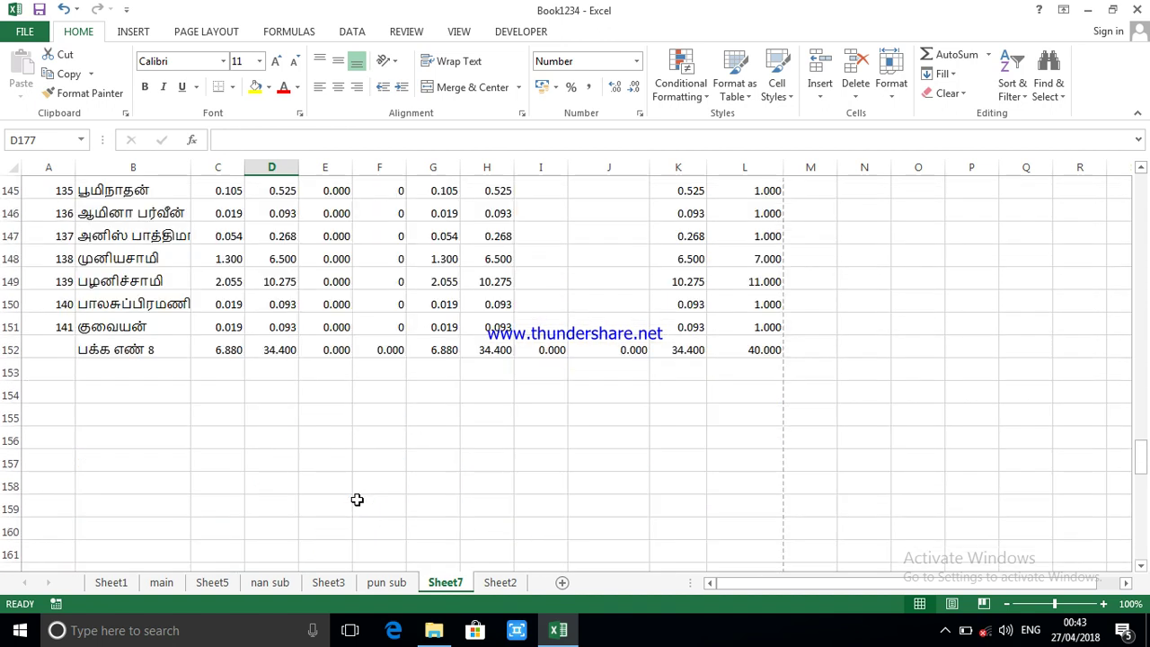
{"action": "scroll", "coordinate": [357, 499], "scroll_direction": "up", "scroll_amount": 1}
{"action": "scroll", "coordinate": [726, 438], "scroll_direction": "up", "scroll_amount": 3}
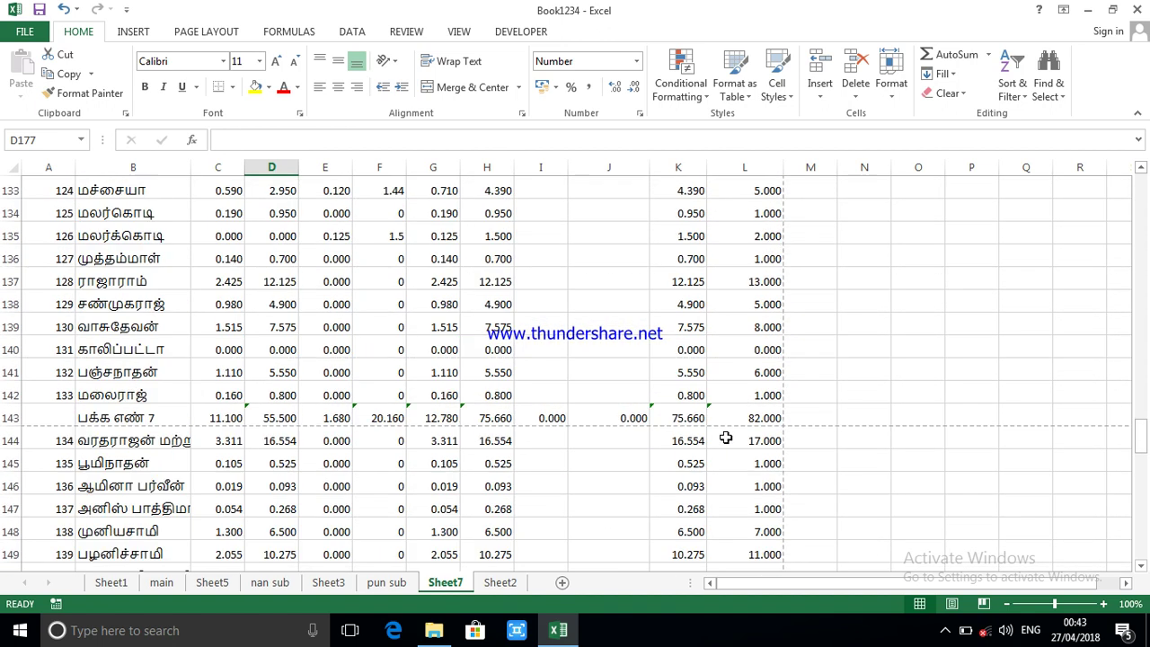
{"action": "scroll", "coordinate": [726, 437], "scroll_direction": "up", "scroll_amount": 3}
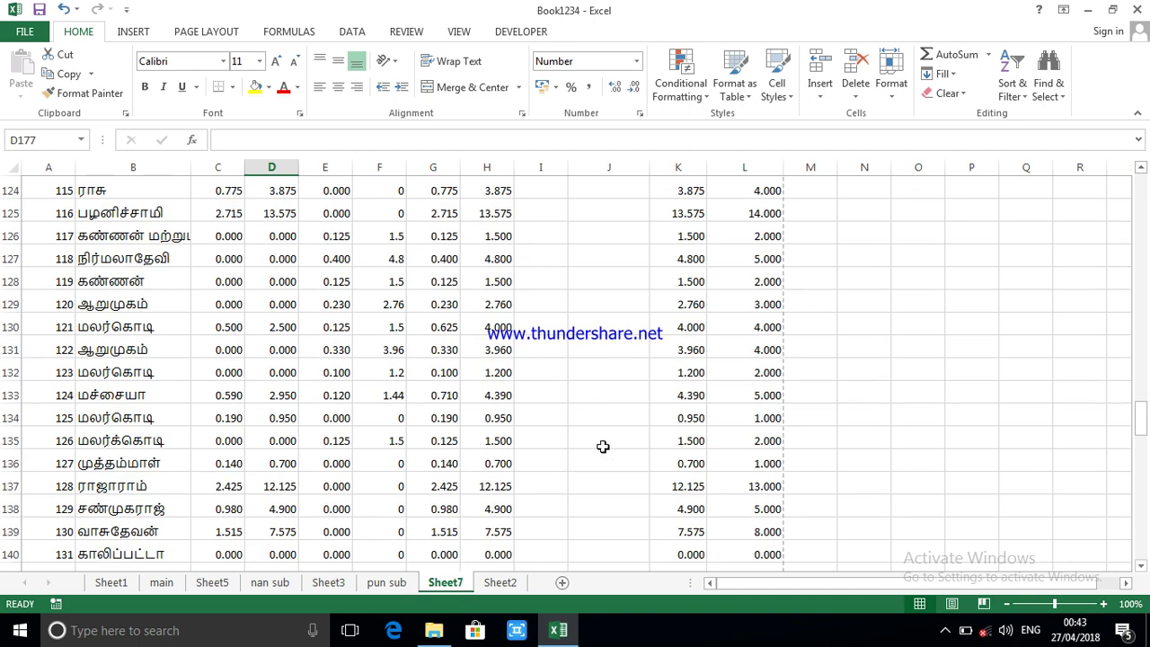
{"action": "scroll", "coordinate": [594, 482], "scroll_direction": "down", "scroll_amount": 7}
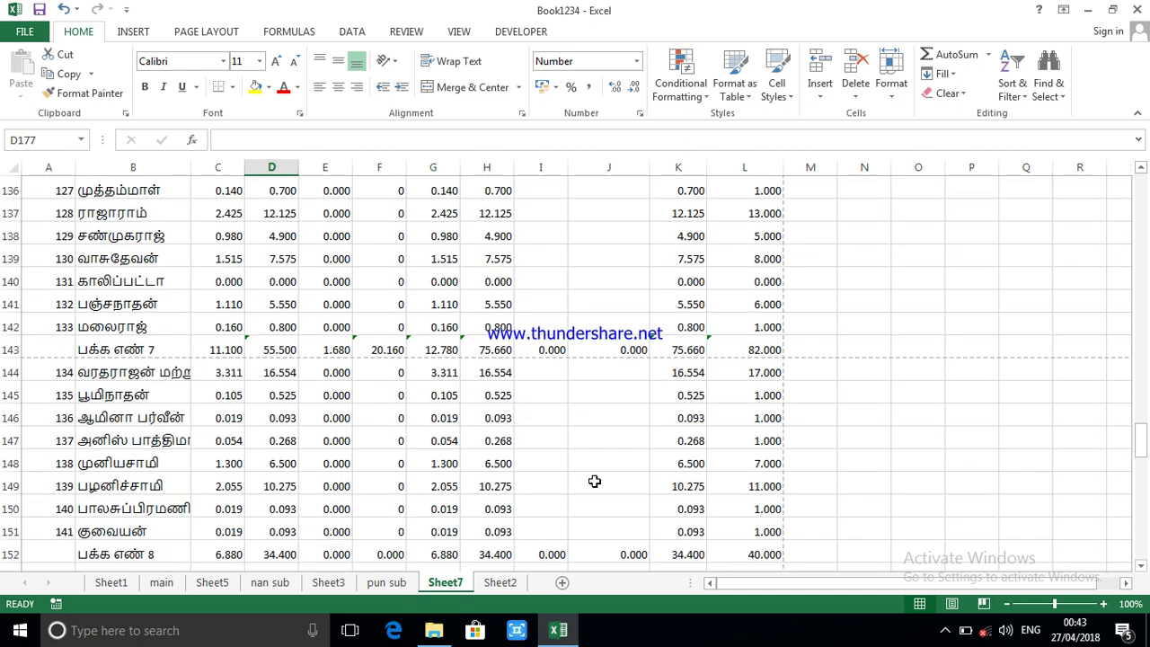
{"action": "scroll", "coordinate": [593, 481], "scroll_direction": "down", "scroll_amount": 5}
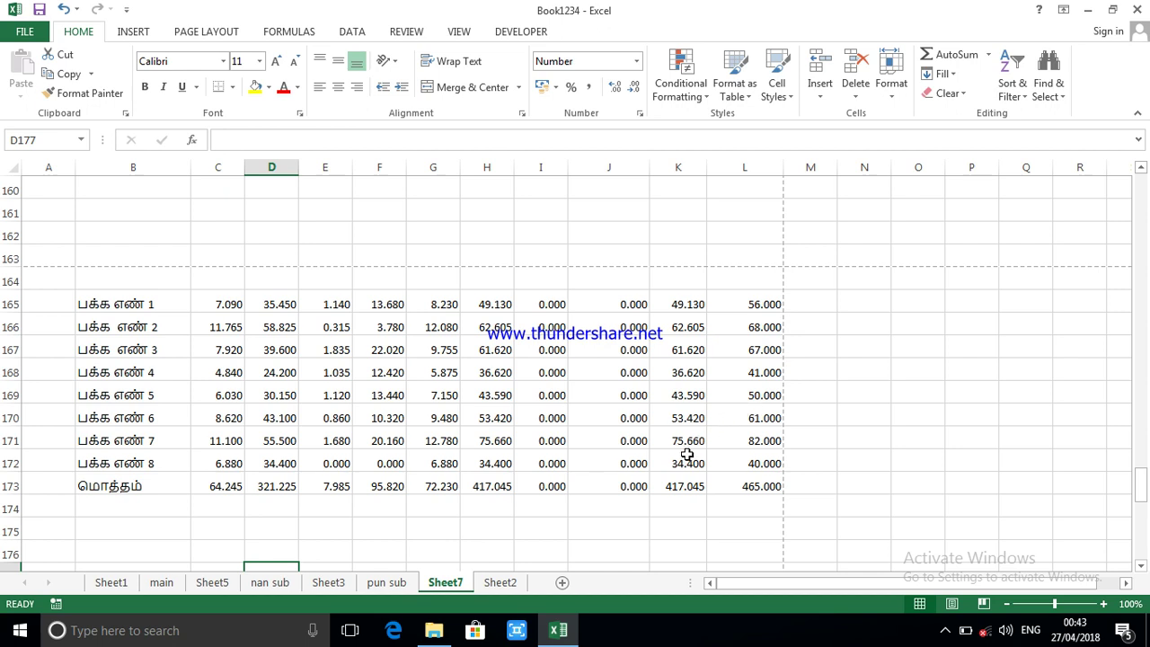
{"action": "scroll", "coordinate": [688, 456], "scroll_direction": "up", "scroll_amount": 7}
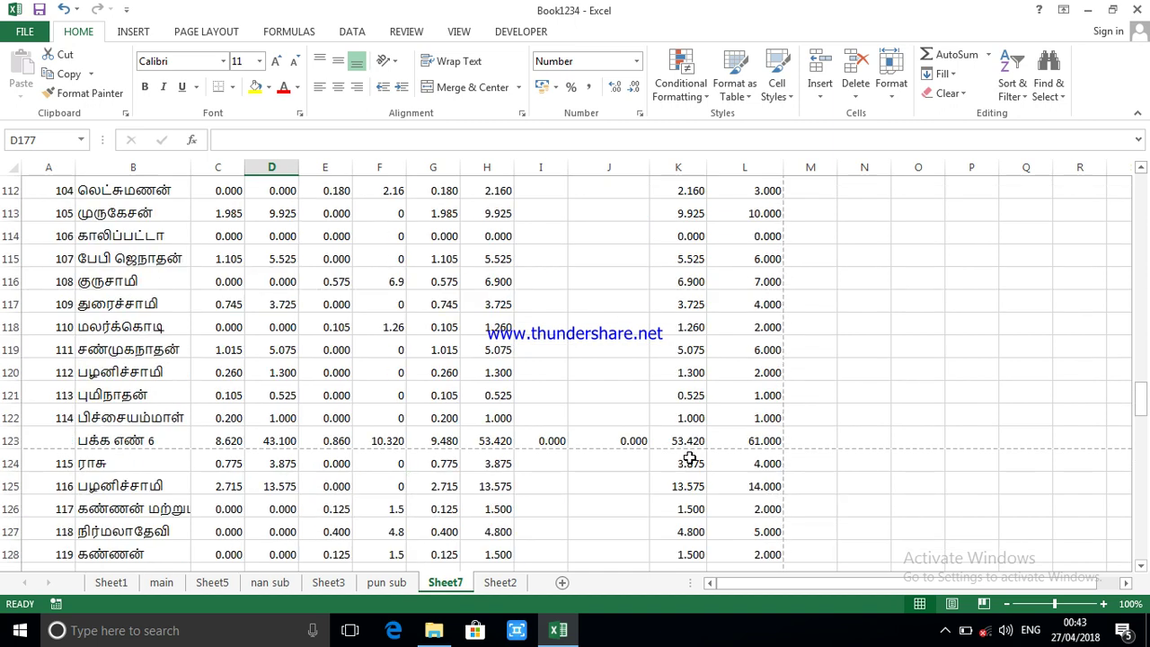
{"action": "scroll", "coordinate": [689, 459], "scroll_direction": "up", "scroll_amount": 4}
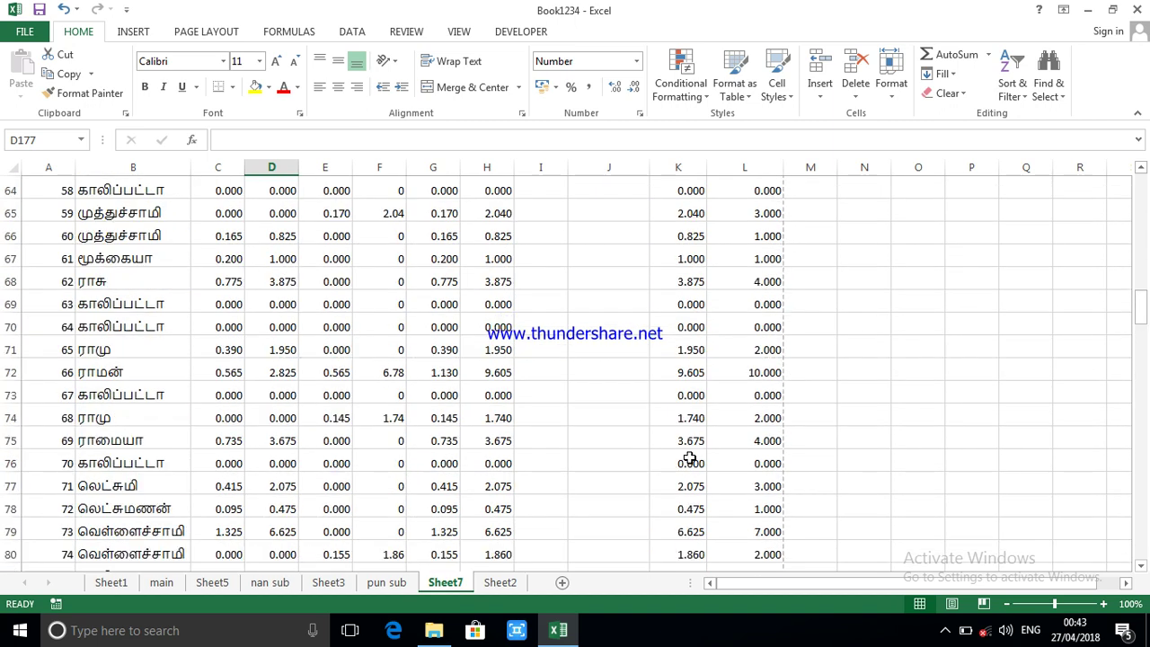
{"action": "scroll", "coordinate": [688, 459], "scroll_direction": "up", "scroll_amount": 10}
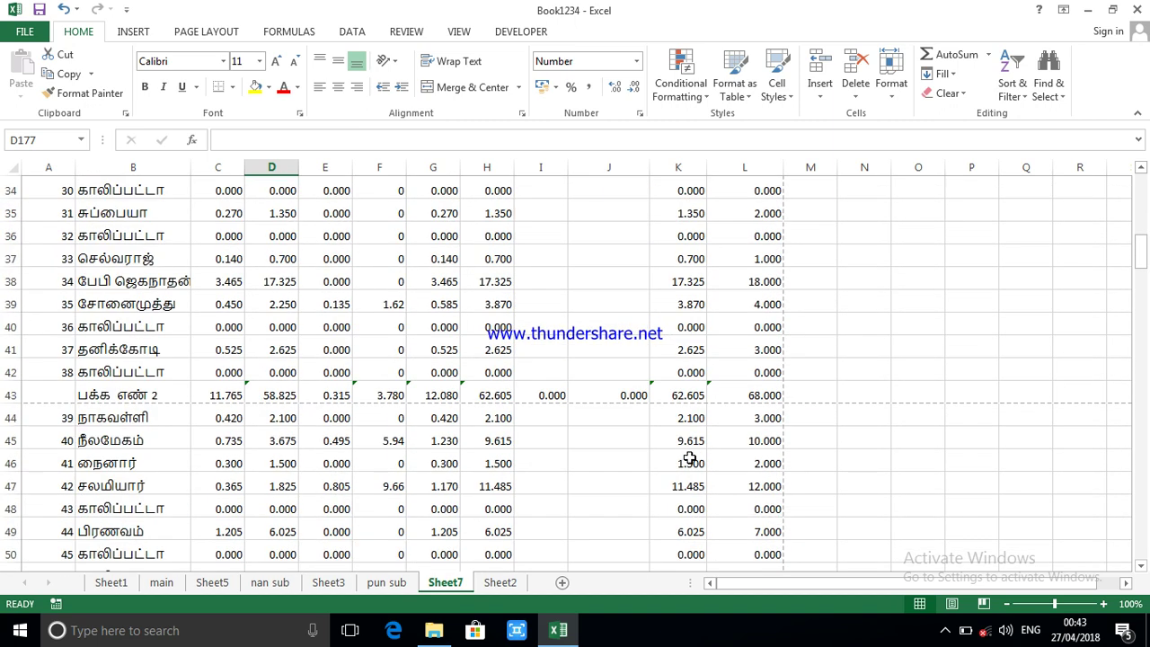
{"action": "scroll", "coordinate": [688, 459], "scroll_direction": "up", "scroll_amount": 10}
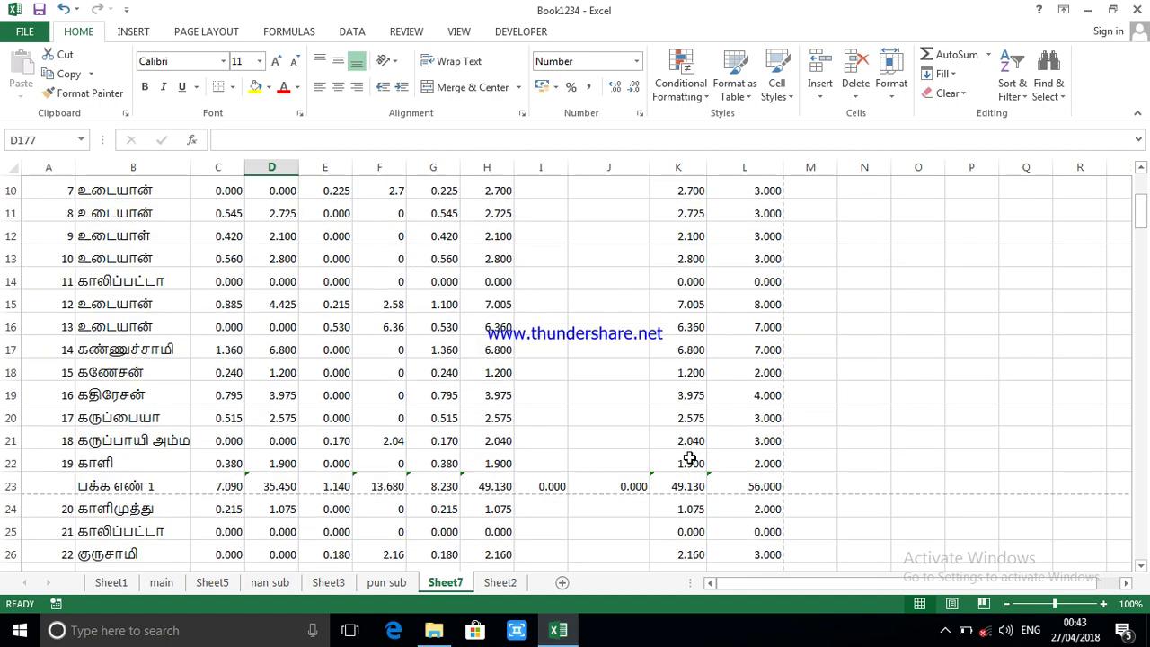
{"action": "scroll", "coordinate": [688, 459], "scroll_direction": "up", "scroll_amount": 1}
{"action": "scroll", "coordinate": [688, 459], "scroll_direction": "down", "scroll_amount": 3}
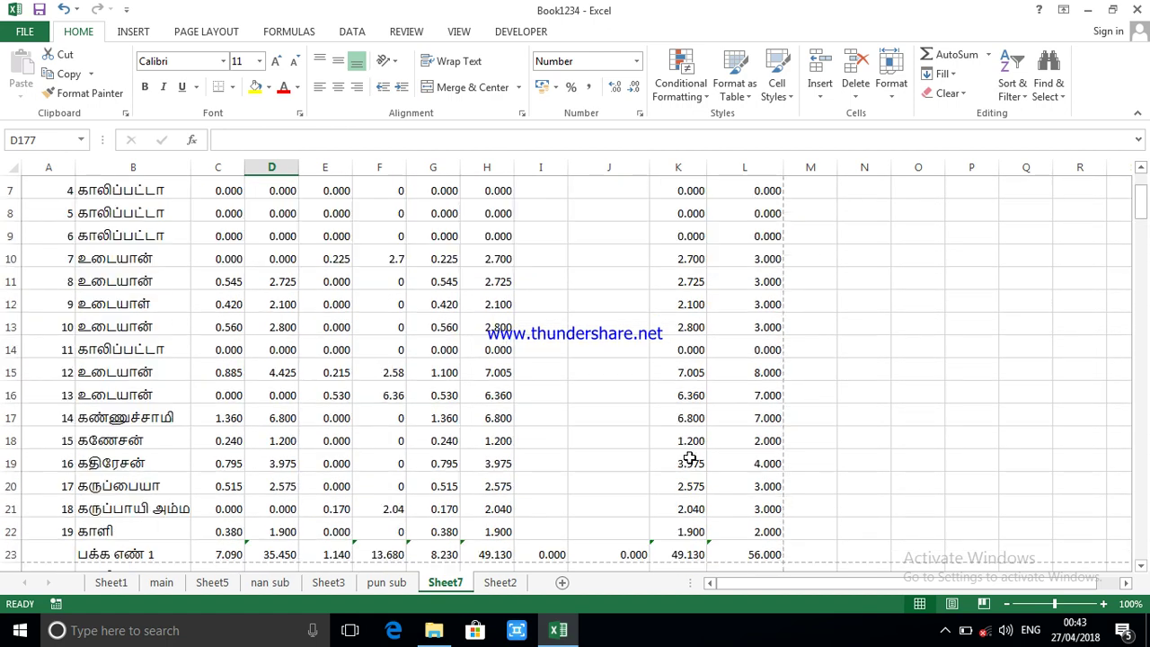
{"action": "scroll", "coordinate": [251, 437], "scroll_direction": "up", "scroll_amount": 3}
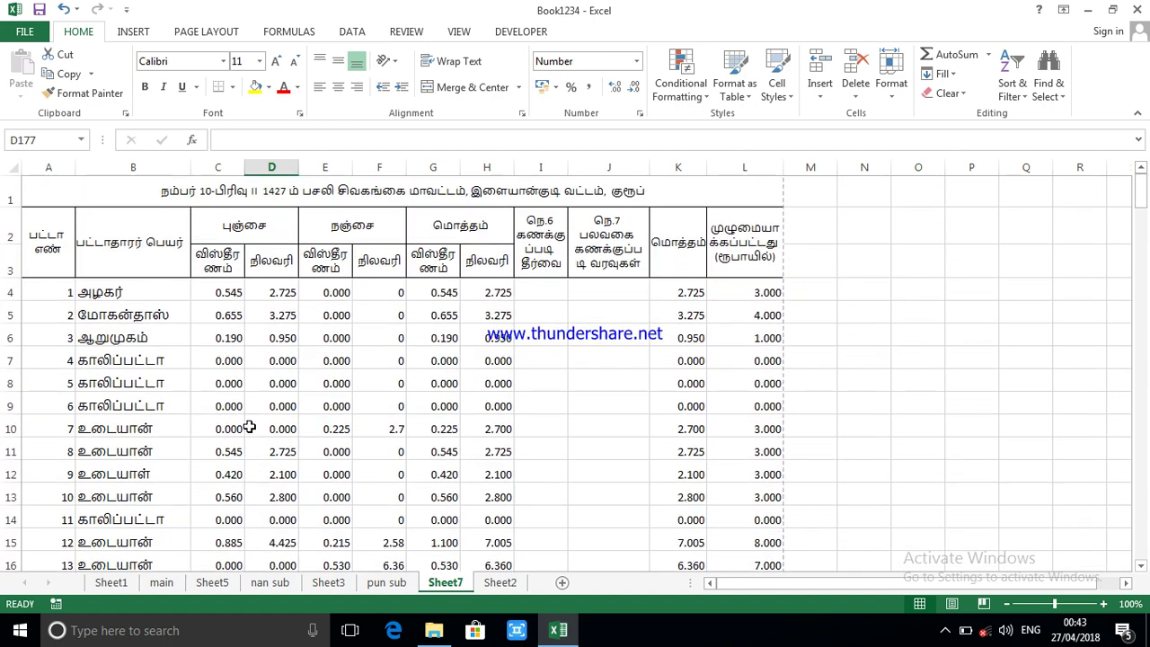
{"action": "scroll", "coordinate": [422, 453], "scroll_direction": "down", "scroll_amount": 12}
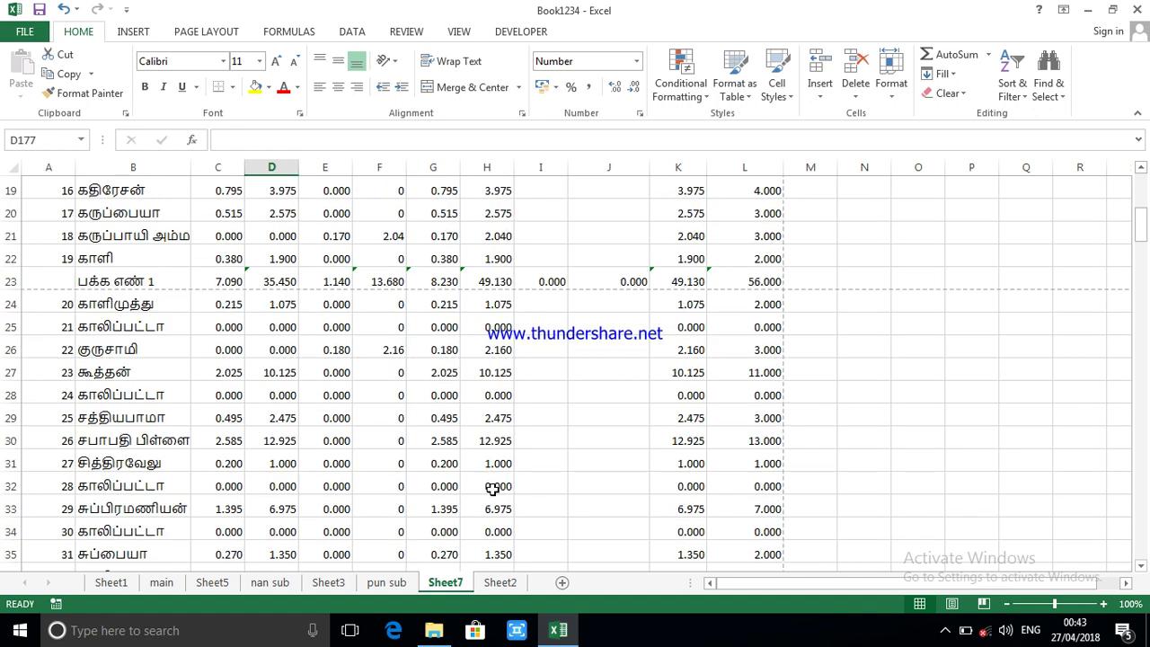
{"action": "scroll", "coordinate": [495, 476], "scroll_direction": "up", "scroll_amount": 12}
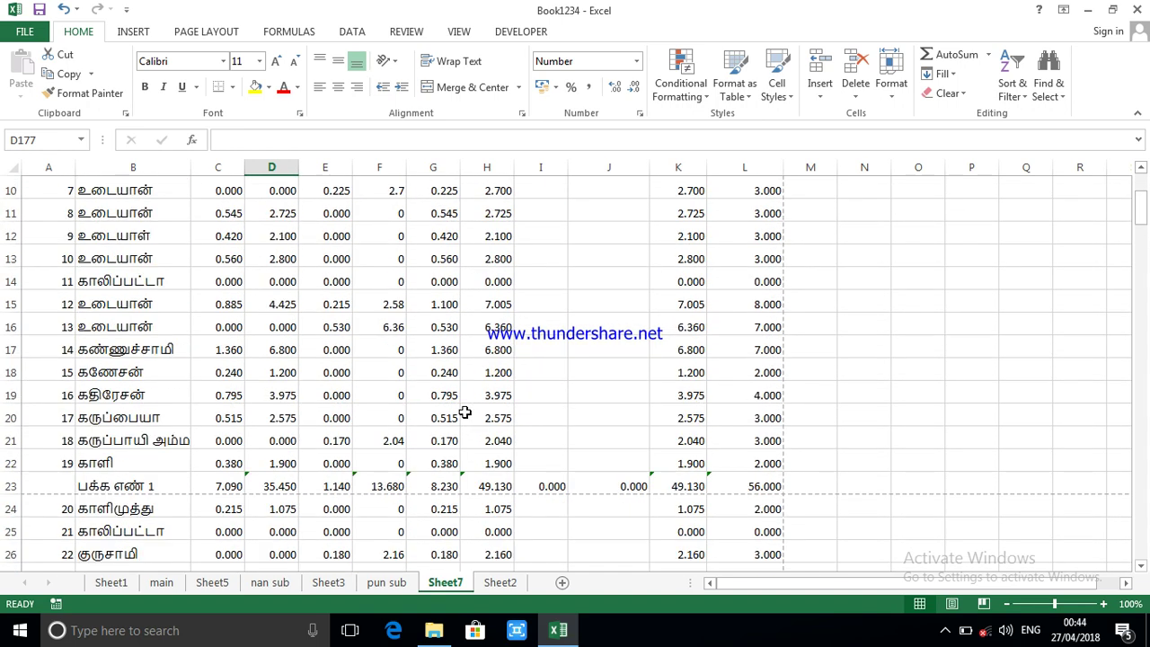
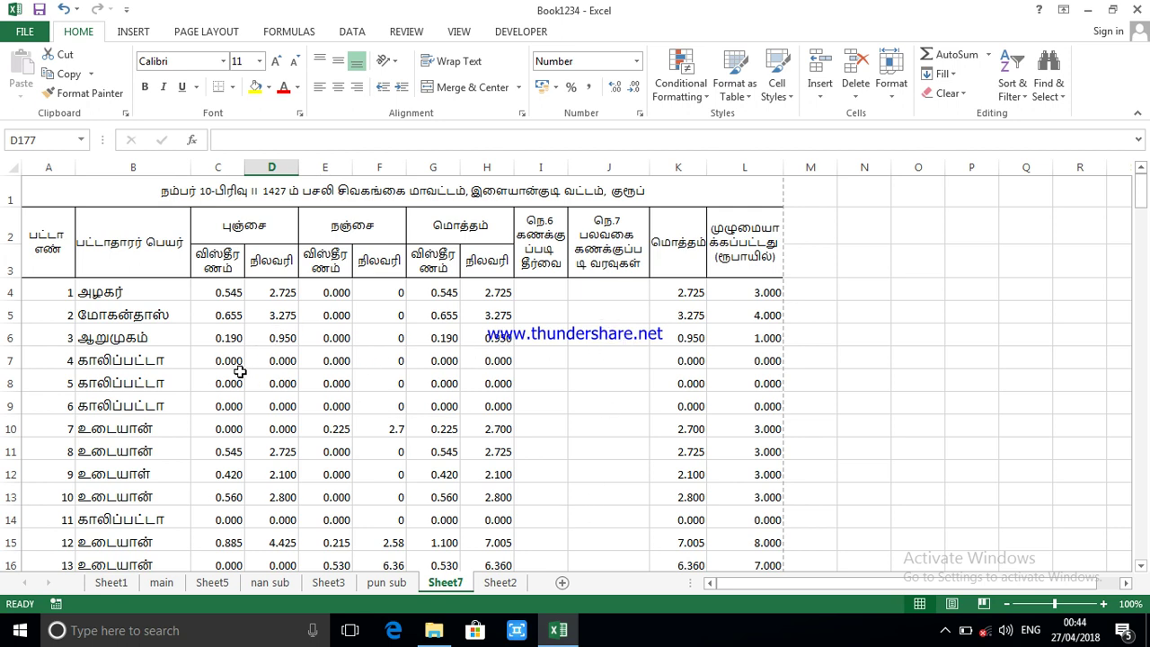
- Try entering '.' in cell D6, then undo to restore its formula
{"action": "left_click", "coordinate": [338, 343]}
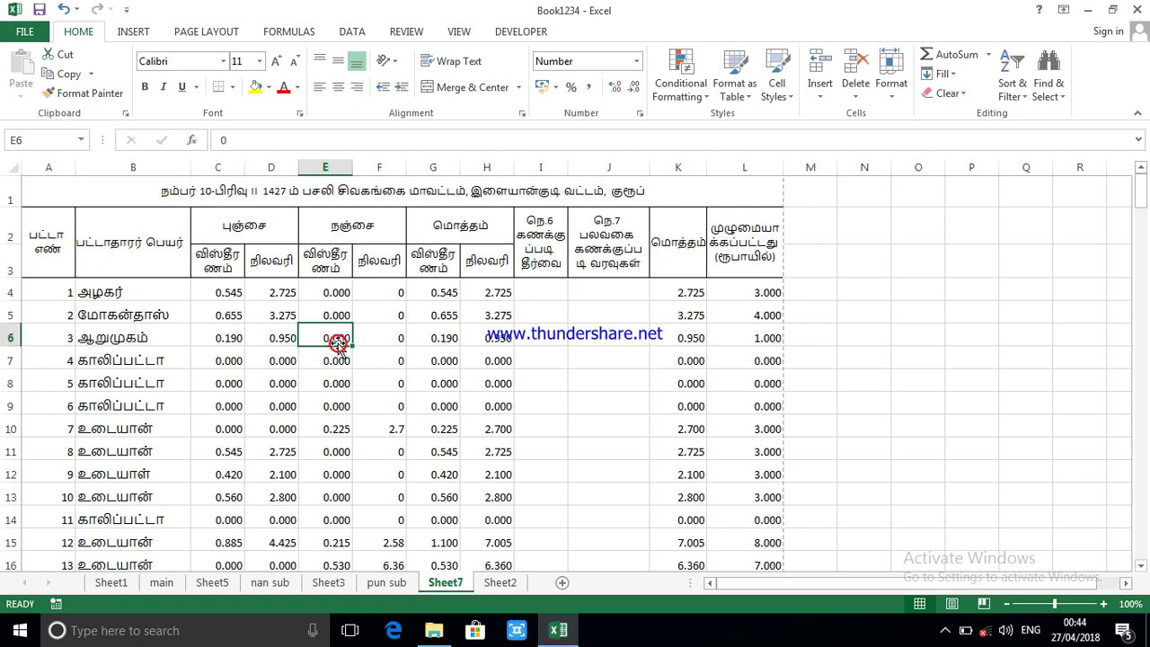
{"action": "left_click", "coordinate": [281, 341]}
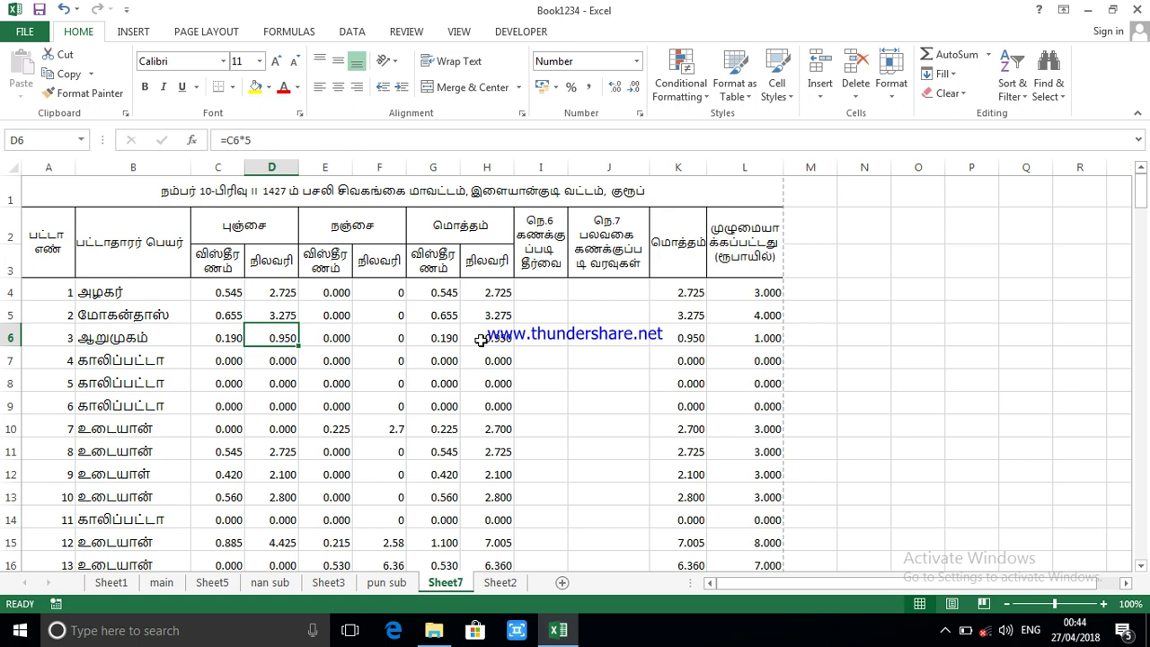
{"action": "type", "text": "."}
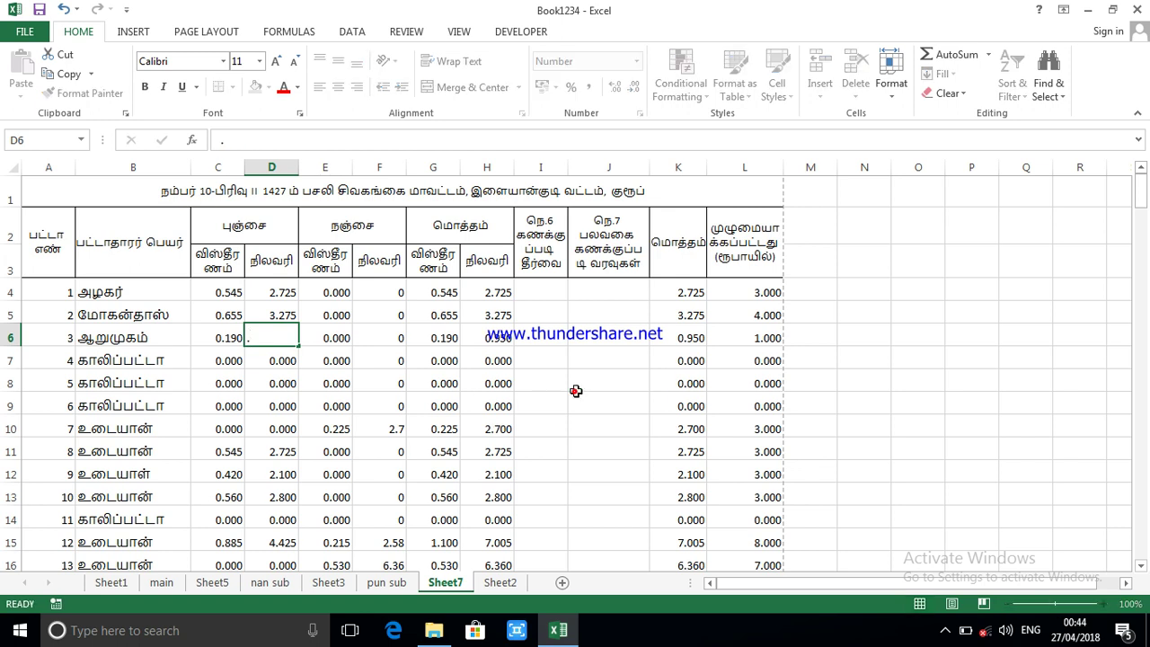
{"action": "left_click", "coordinate": [576, 391]}
{"action": "left_click", "coordinate": [257, 342]}
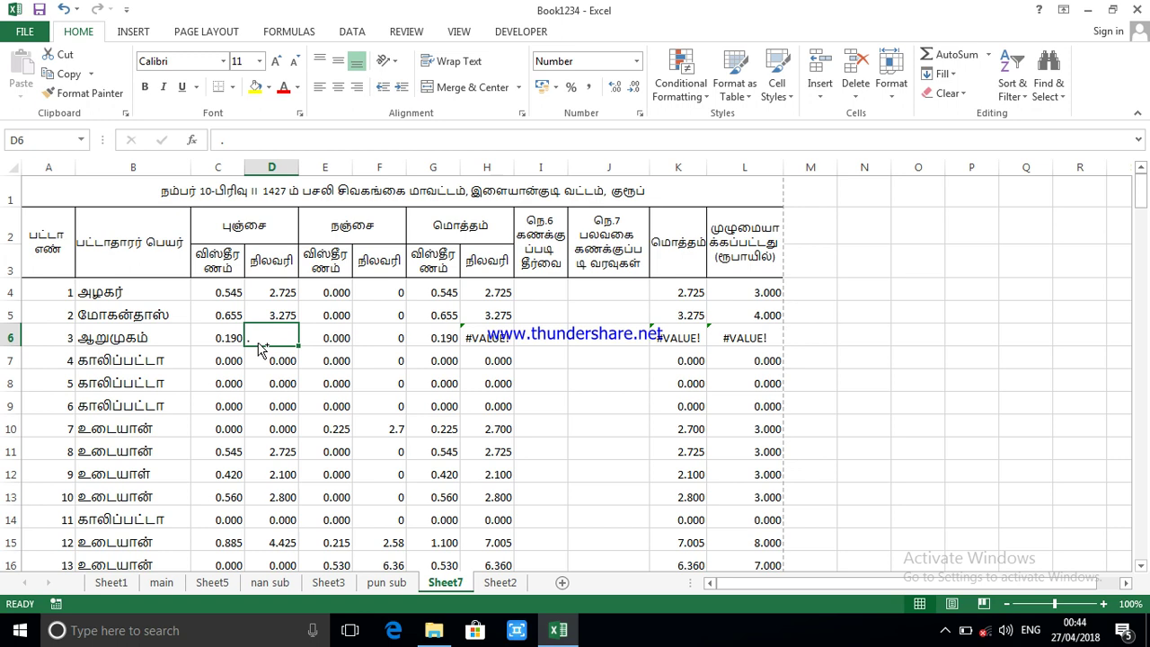
{"action": "key", "text": "ctrl+z"}
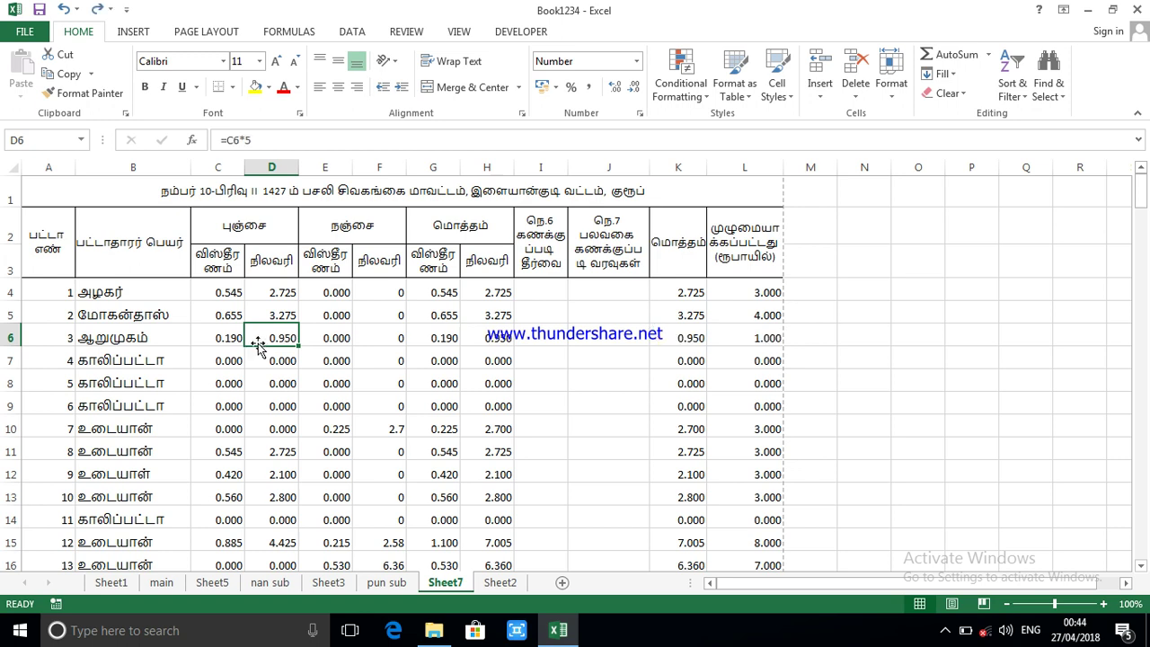
{"action": "scroll", "coordinate": [570, 420], "scroll_direction": "down", "scroll_amount": 3}
{"action": "scroll", "coordinate": [570, 419], "scroll_direction": "up", "scroll_amount": 4}
- Create a copy of Sheet7 placed at the end, after all other sheets
{"action": "right_click", "coordinate": [457, 586]}
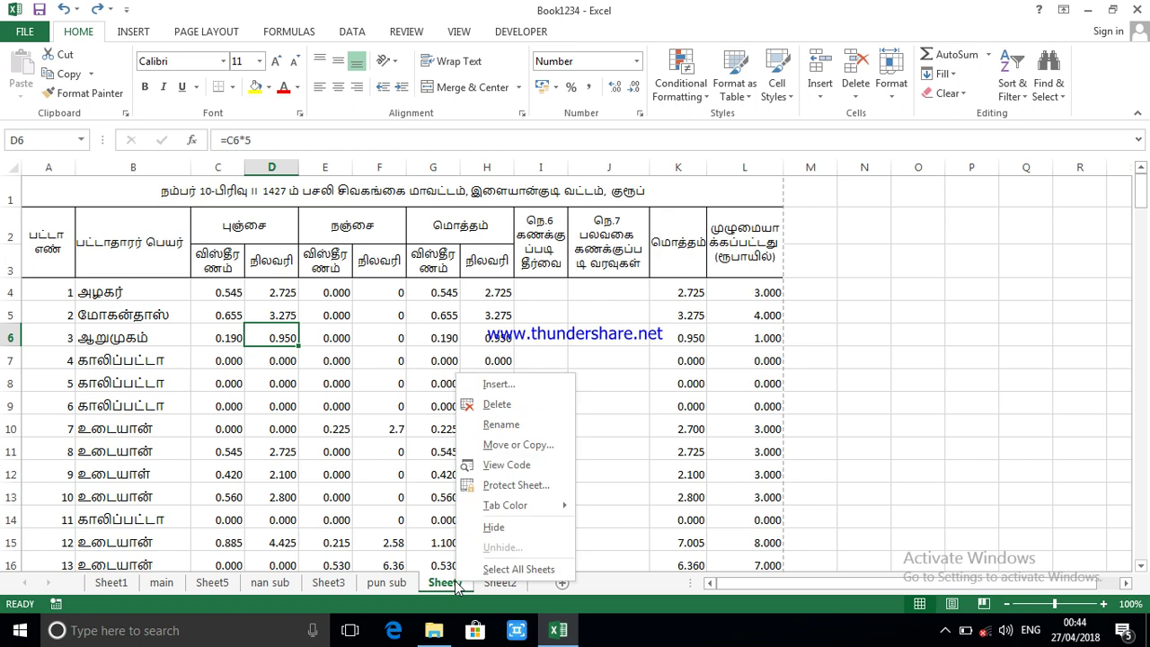
{"action": "left_click", "coordinate": [524, 445]}
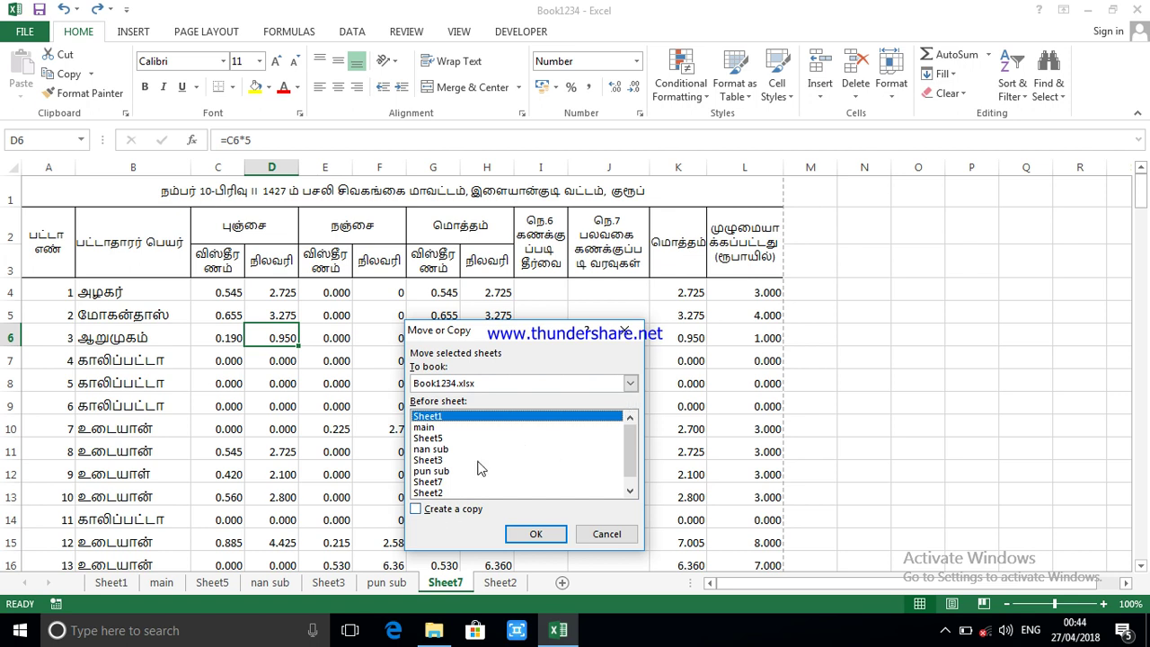
{"action": "left_click", "coordinate": [631, 492]}
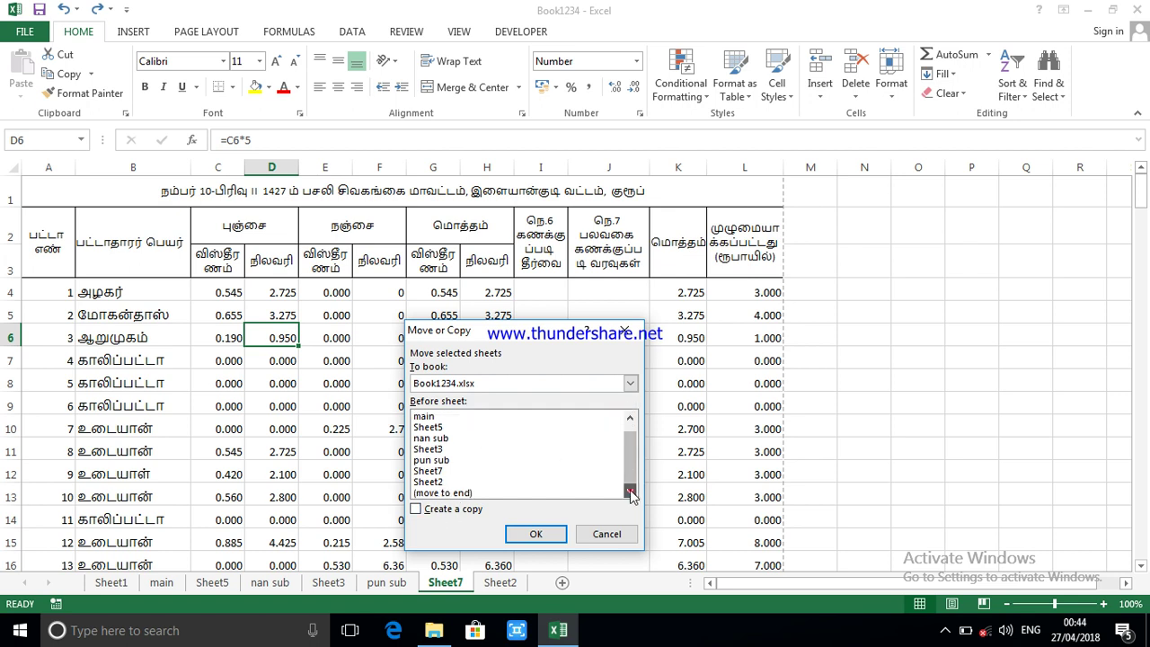
{"action": "left_click", "coordinate": [452, 493]}
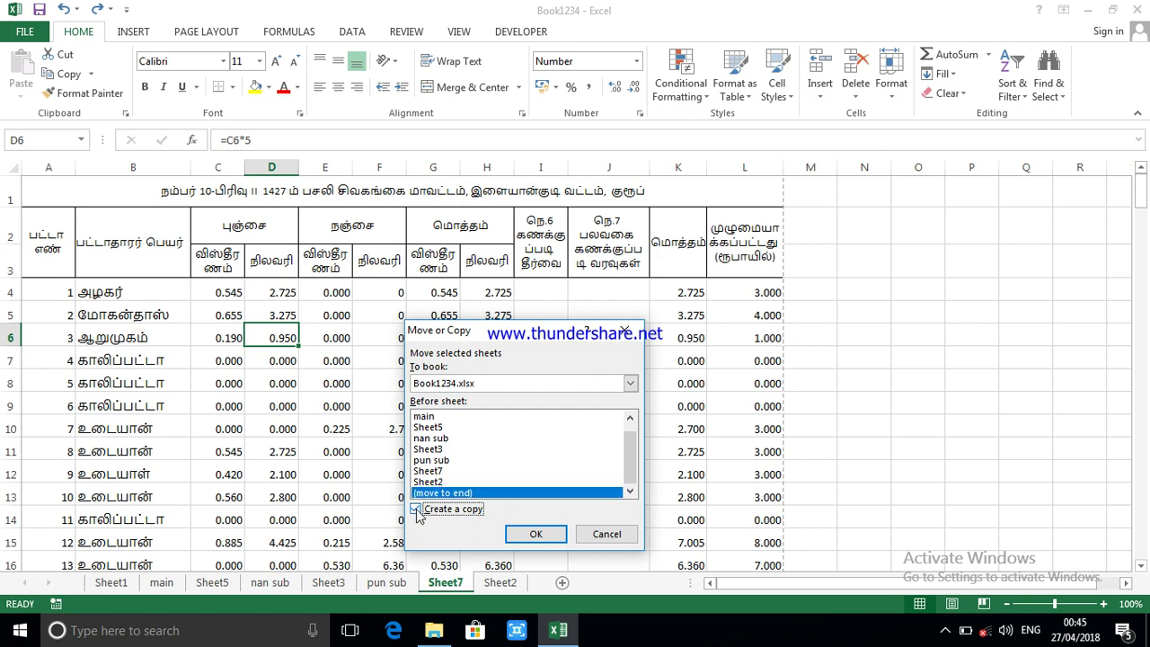
{"action": "left_click", "coordinate": [416, 509]}
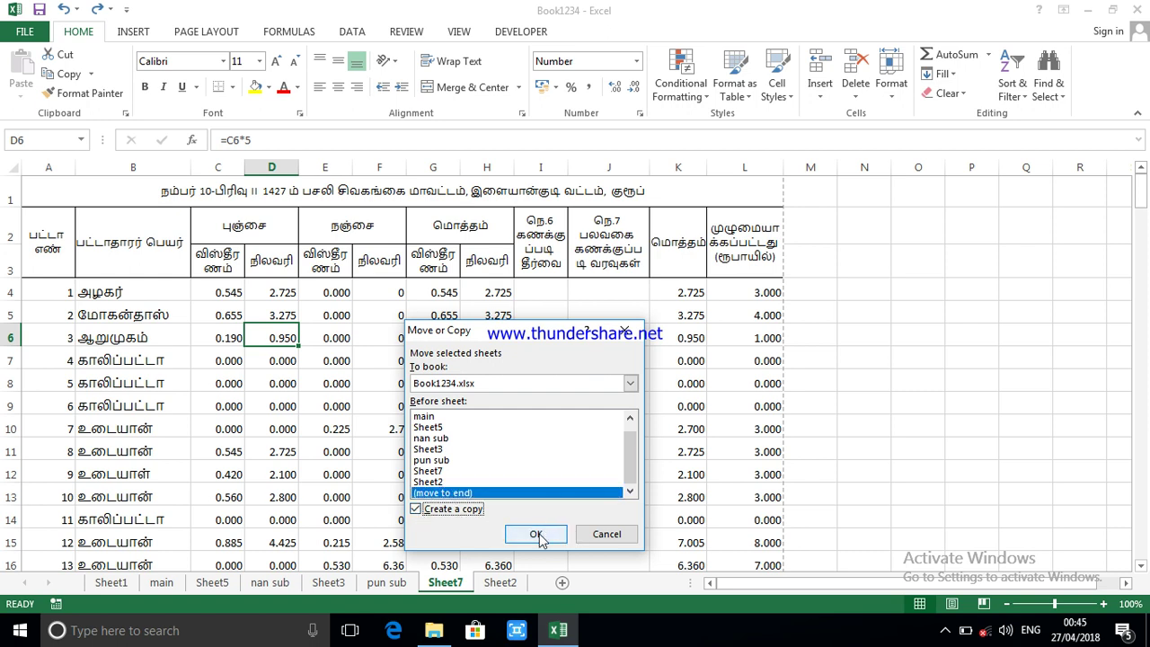
{"action": "left_click", "coordinate": [536, 533]}
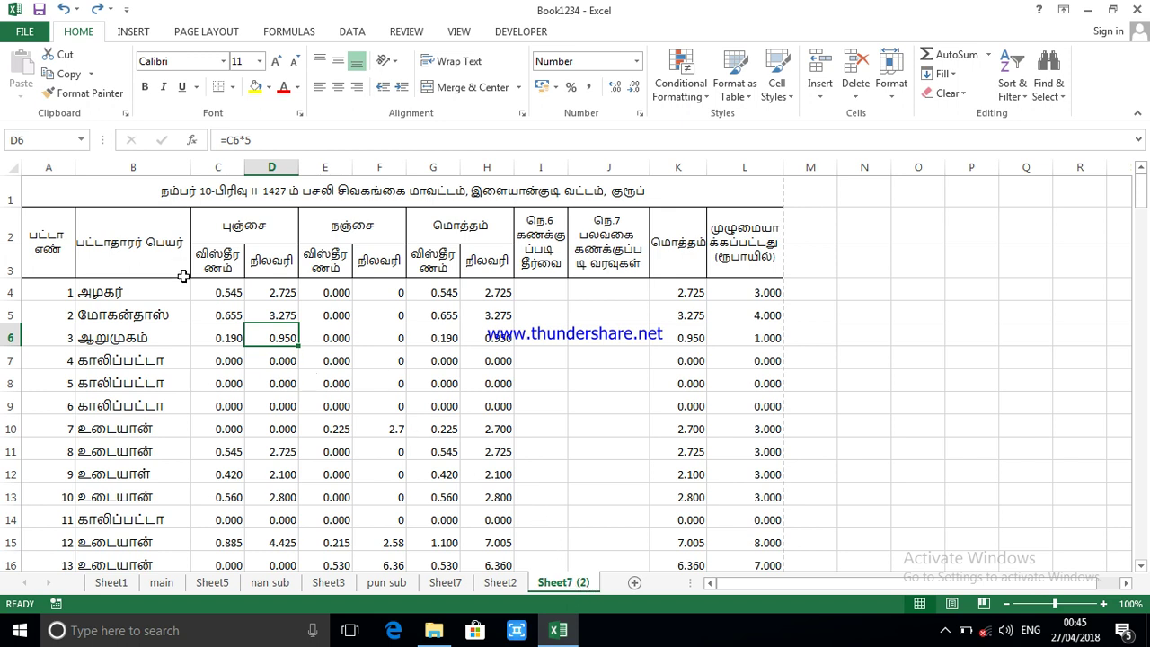
- Select the register from title cell A1 down to its last rows
{"action": "left_click", "coordinate": [48, 194]}
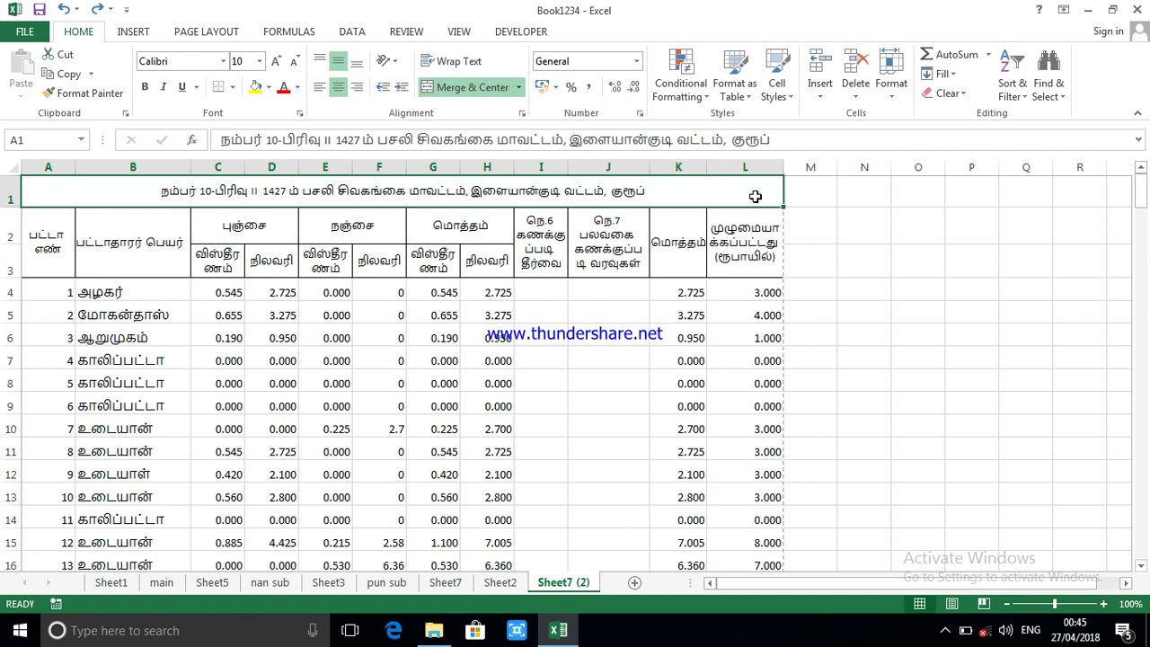
{"action": "key", "text": "shift+Down"}
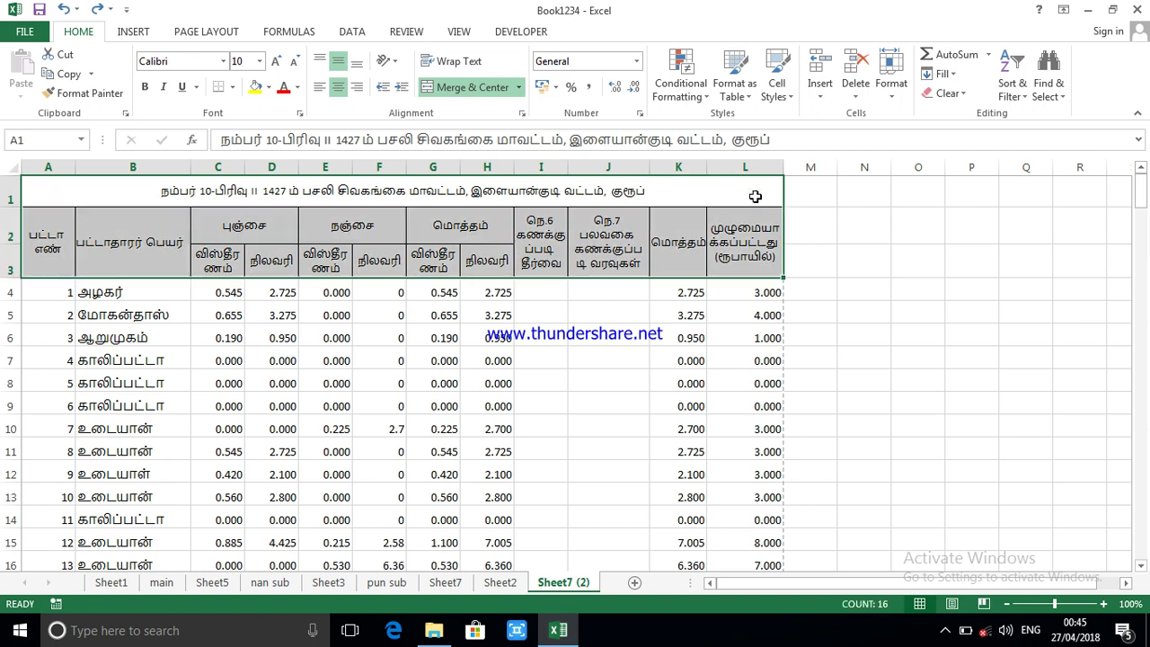
{"action": "key", "text": "shift+Down"}
{"action": "key", "text": "shift+Down"}
{"action": "key", "text": "shift+Down"}
{"action": "key", "text": "shift+Down"}
{"action": "key", "text": "shift+Down"}
{"action": "key", "text": "shift+Down"}
{"action": "key", "text": "shift+Down"}
{"action": "key", "text": "shift+Down"}
{"action": "key", "text": "shift+Down"}
{"action": "key", "text": "shift+Down"}
{"action": "key", "text": "shift+Down"}
{"action": "key", "text": "shift+Down"}
{"action": "key", "text": "shift+Down"}
{"action": "key", "text": "shift+Down"}
{"action": "key", "text": "shift+Down"}
{"action": "key", "text": "shift+Down"}
{"action": "key", "text": "shift+Down"}
{"action": "key", "text": "shift+Down"}
{"action": "key", "text": "shift+Down"}
{"action": "key", "text": "shift+Down"}
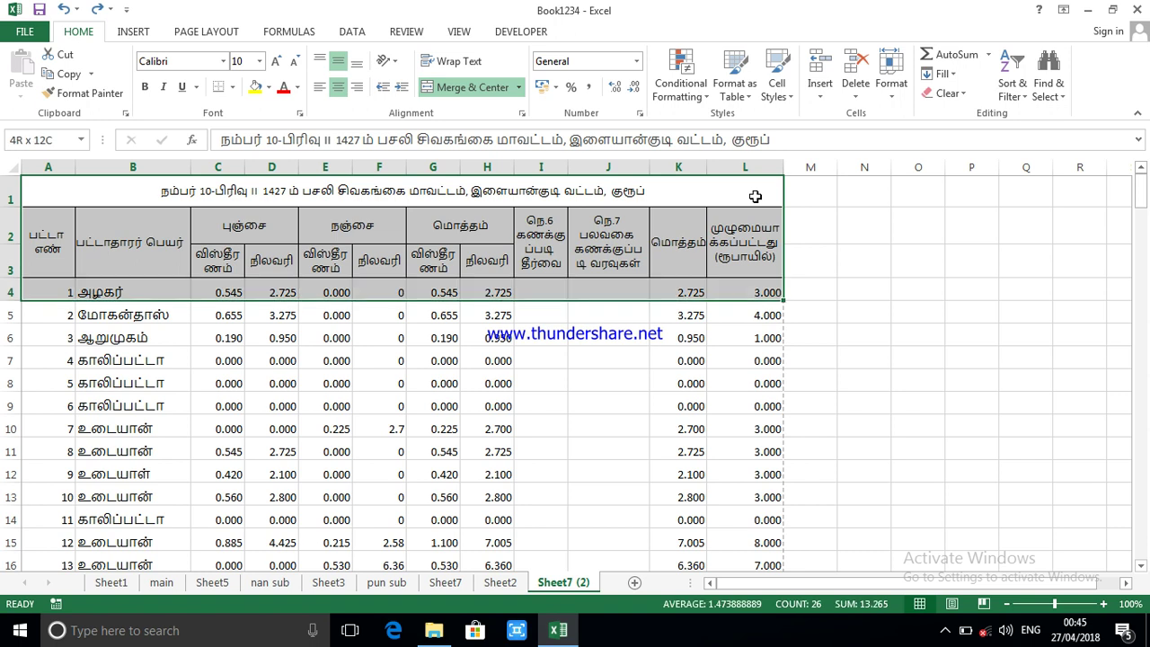
{"action": "key", "text": "shift+Down"}
{"action": "key", "text": "shift+Down"}
{"action": "key", "text": "shift+Down"}
{"action": "key", "text": "shift+Down"}
{"action": "key", "text": "shift+Down"}
{"action": "key", "text": "shift+Down"}
{"action": "key", "text": "shift+Down"}
{"action": "key", "text": "shift+Down"}
{"action": "key", "text": "shift+Down"}
{"action": "key", "text": "shift+Down"}
{"action": "key", "text": "shift+Down"}
{"action": "key", "text": "shift+Down"}
{"action": "key", "text": "shift+Down"}
{"action": "key", "text": "shift+Down"}
{"action": "key", "text": "shift+Down"}
{"action": "key", "text": "shift+Down"}
{"action": "key", "text": "shift+Down"}
{"action": "key", "text": "shift+Down"}
{"action": "key", "text": "shift+Down"}
{"action": "key", "text": "shift+Down"}
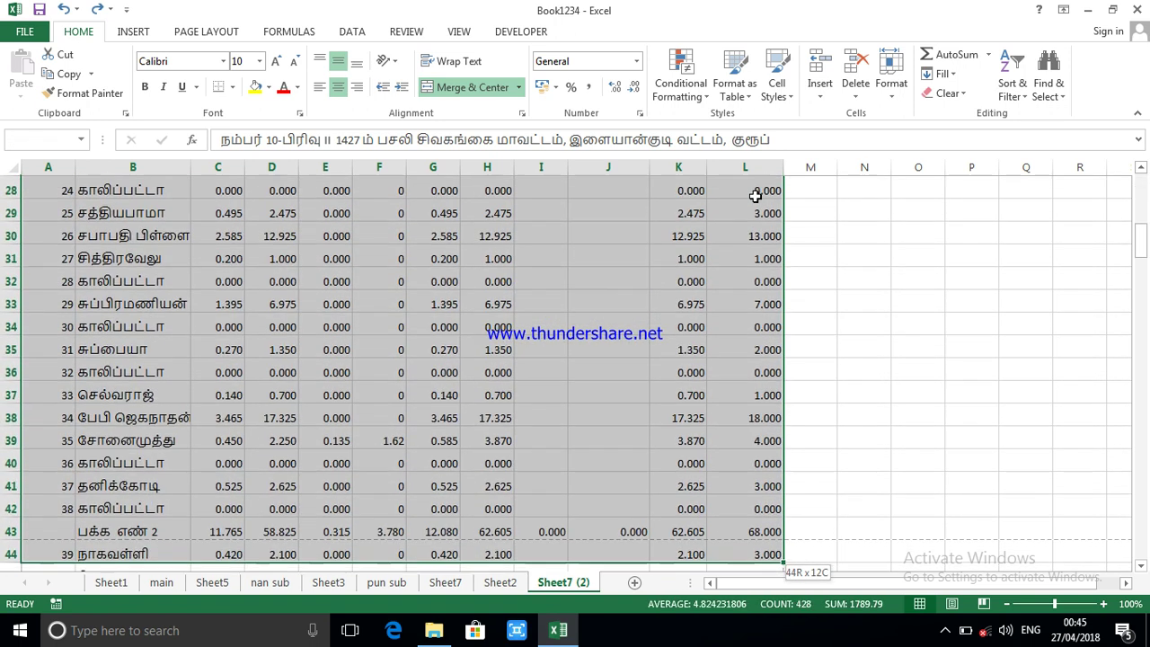
{"action": "key", "text": "shift+Down"}
{"action": "key", "text": "shift+Down"}
{"action": "key", "text": "shift+Down"}
{"action": "key", "text": "shift+Down"}
{"action": "key", "text": "shift+Down"}
{"action": "key", "text": "shift+Down"}
{"action": "key", "text": "shift+Down"}
{"action": "key", "text": "shift+Down"}
{"action": "key", "text": "shift+Down"}
{"action": "key", "text": "shift+Down"}
{"action": "key", "text": "shift+Down"}
{"action": "key", "text": "shift+Down"}
{"action": "key", "text": "shift+Down"}
{"action": "key", "text": "shift+Down"}
{"action": "key", "text": "shift+Down"}
{"action": "key", "text": "shift+Down"}
{"action": "key", "text": "shift+Down"}
{"action": "key", "text": "shift+Down"}
{"action": "key", "text": "shift+Down"}
{"action": "key", "text": "shift+Down"}
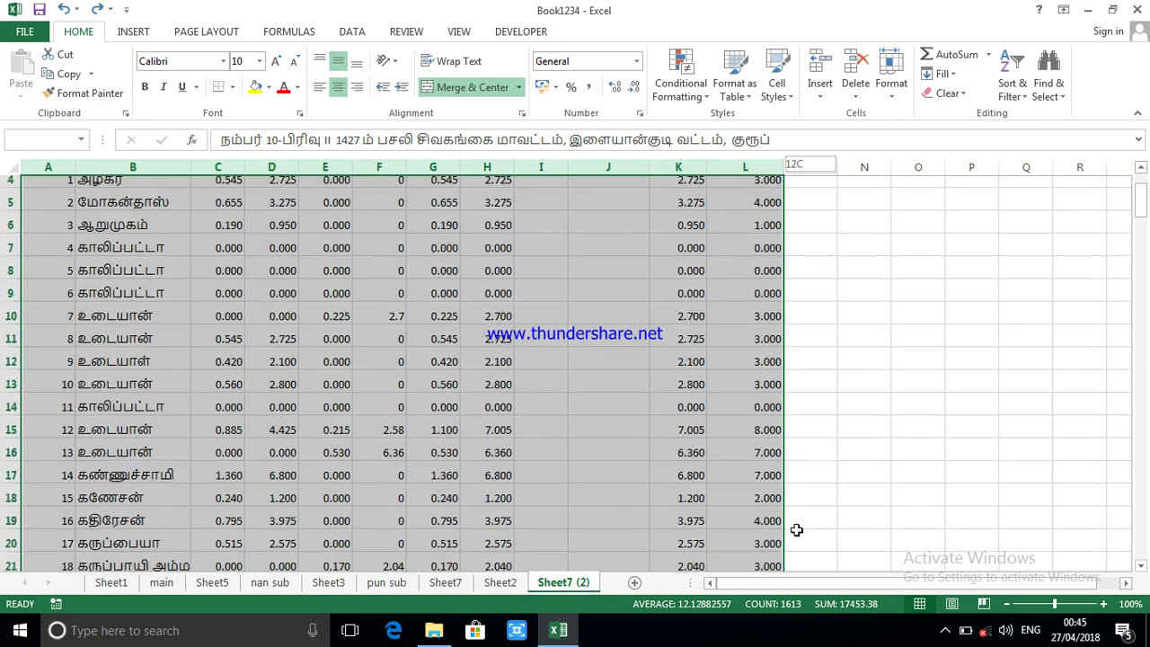
{"action": "key", "text": "ctrl+BackSpace"}
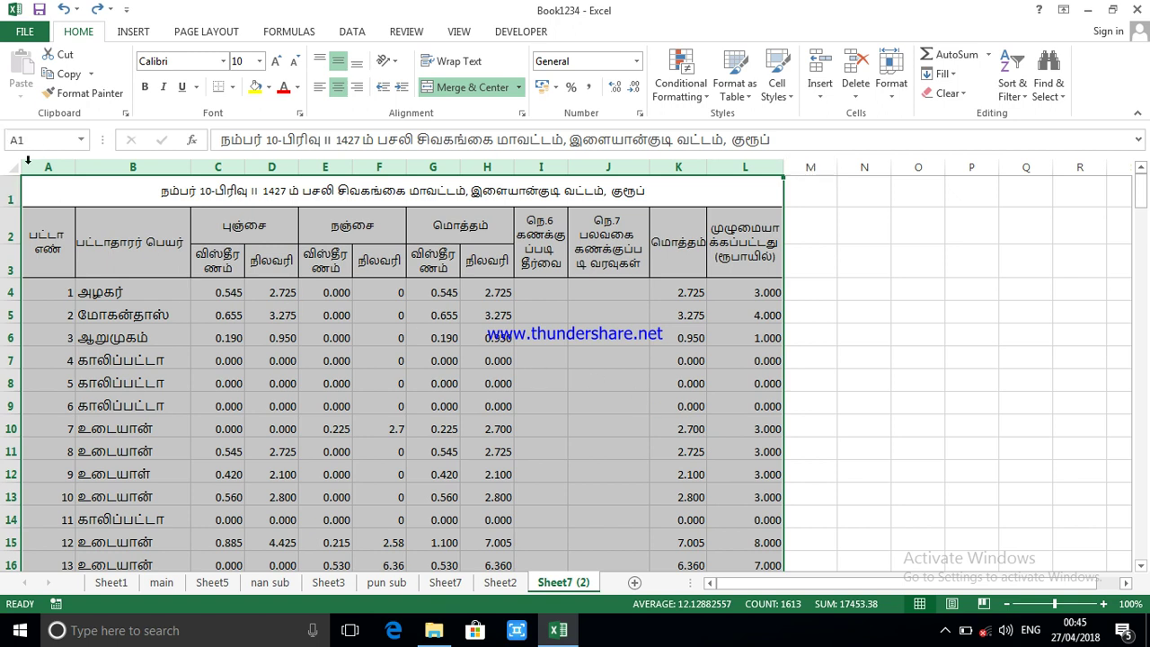
- Copy the entire sheet and paste it back at A1 as values only
{"action": "left_click", "coordinate": [15, 167]}
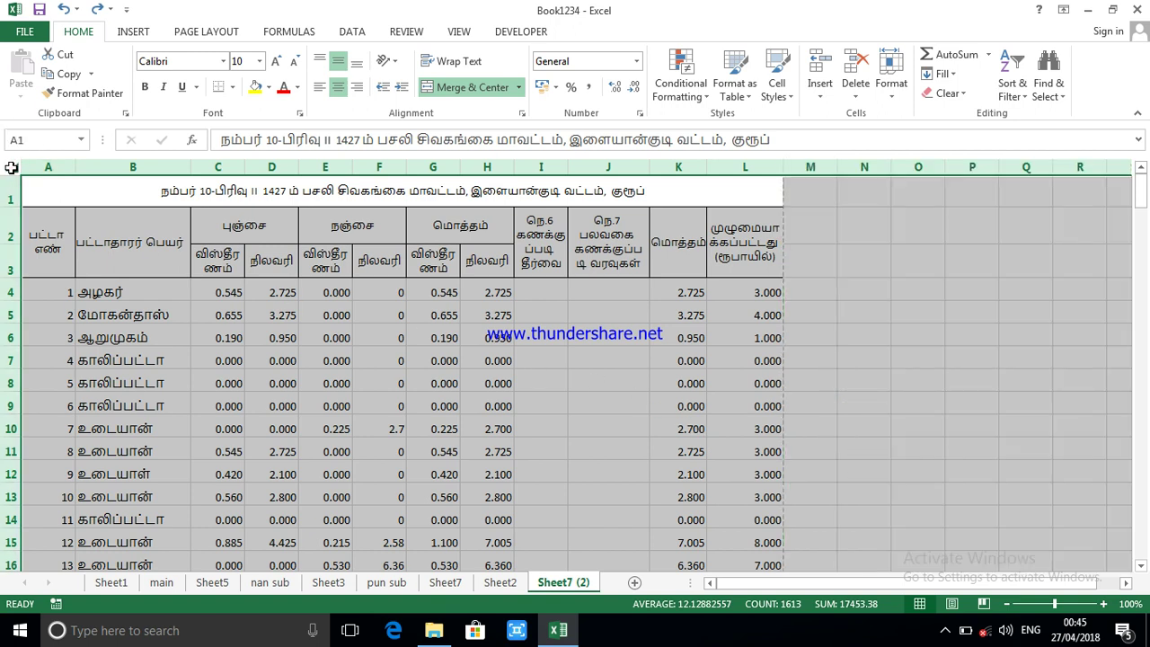
{"action": "right_click", "coordinate": [11, 167]}
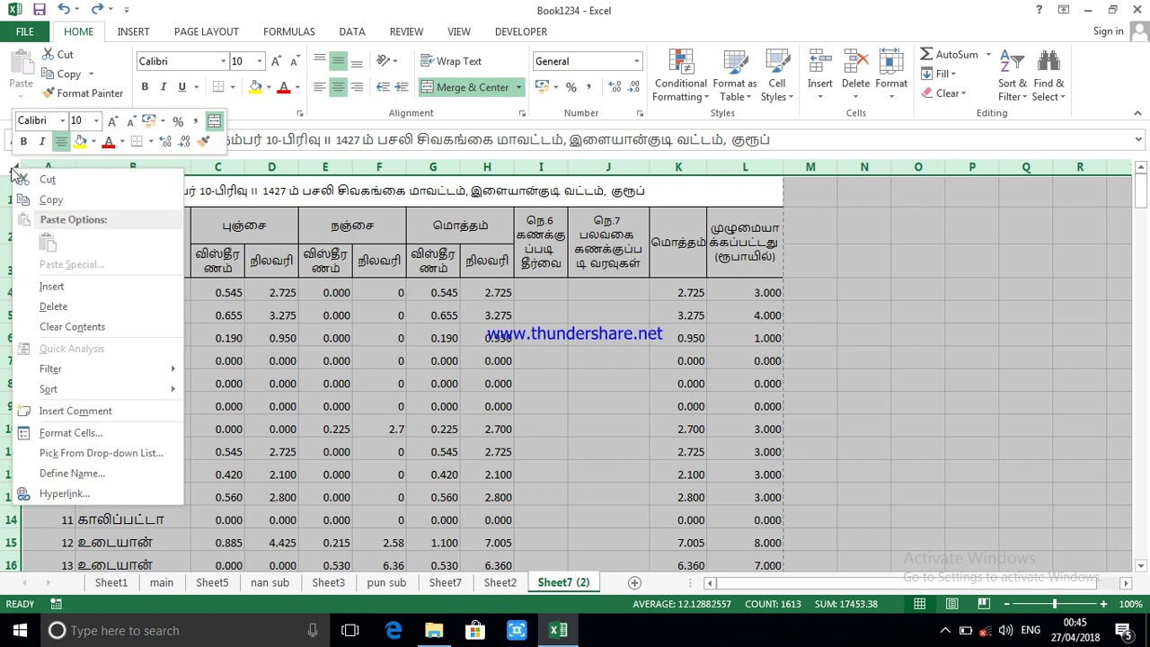
{"action": "left_click", "coordinate": [47, 199]}
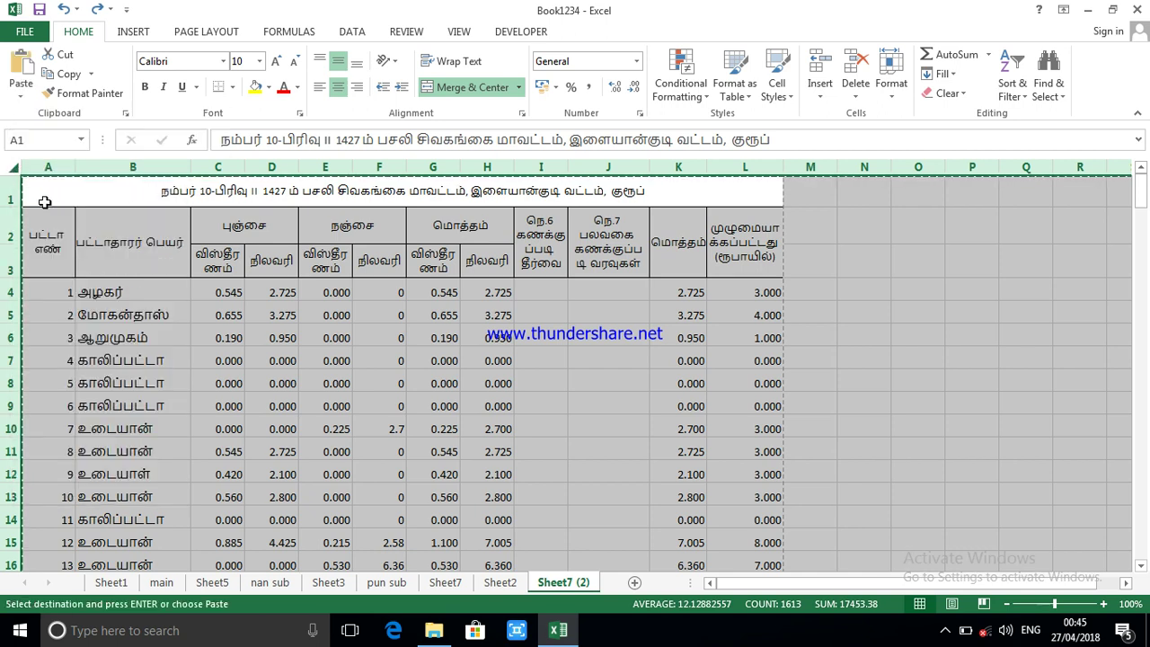
{"action": "right_click", "coordinate": [54, 203]}
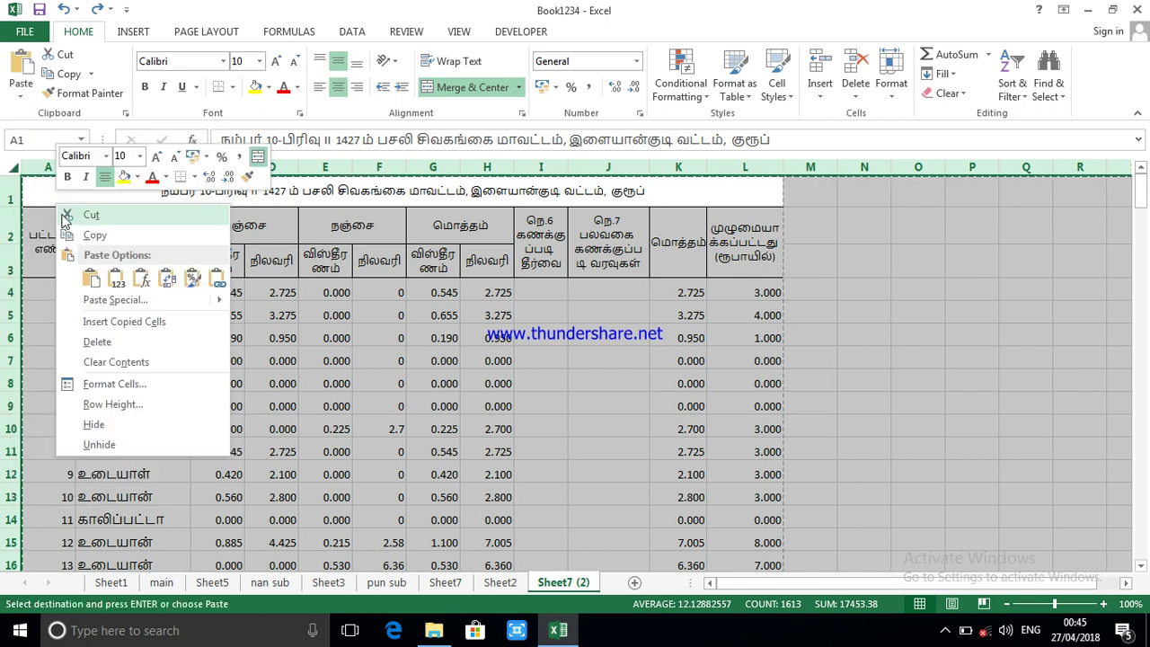
{"action": "left_click", "coordinate": [109, 299]}
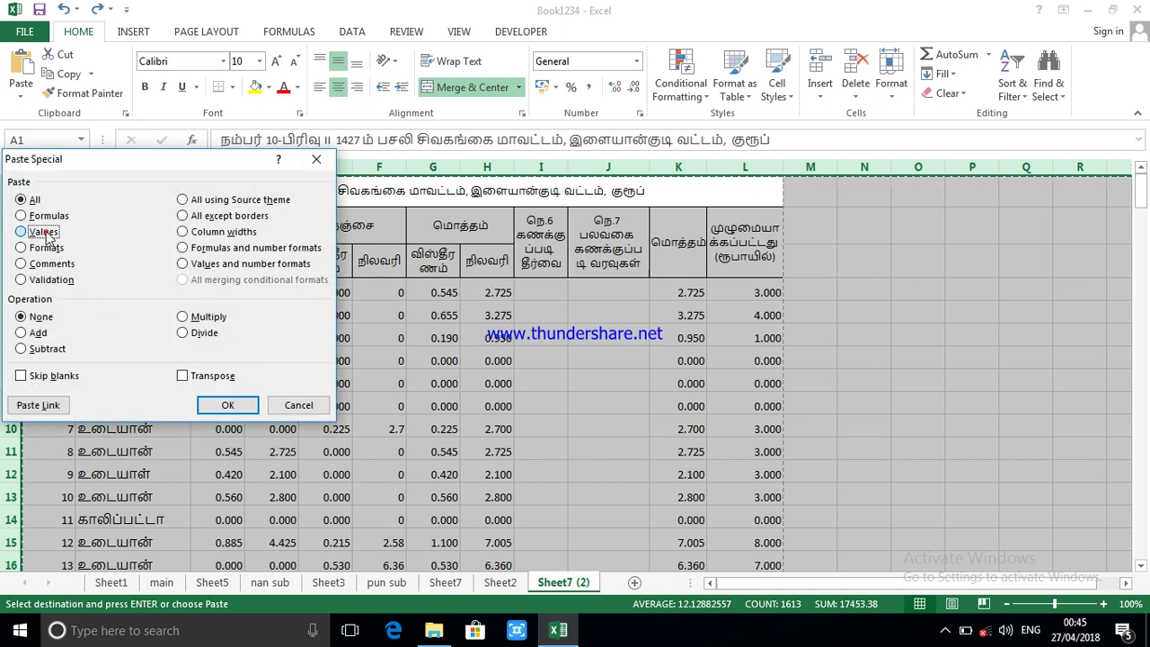
{"action": "left_click", "coordinate": [45, 233]}
{"action": "left_click", "coordinate": [225, 407]}
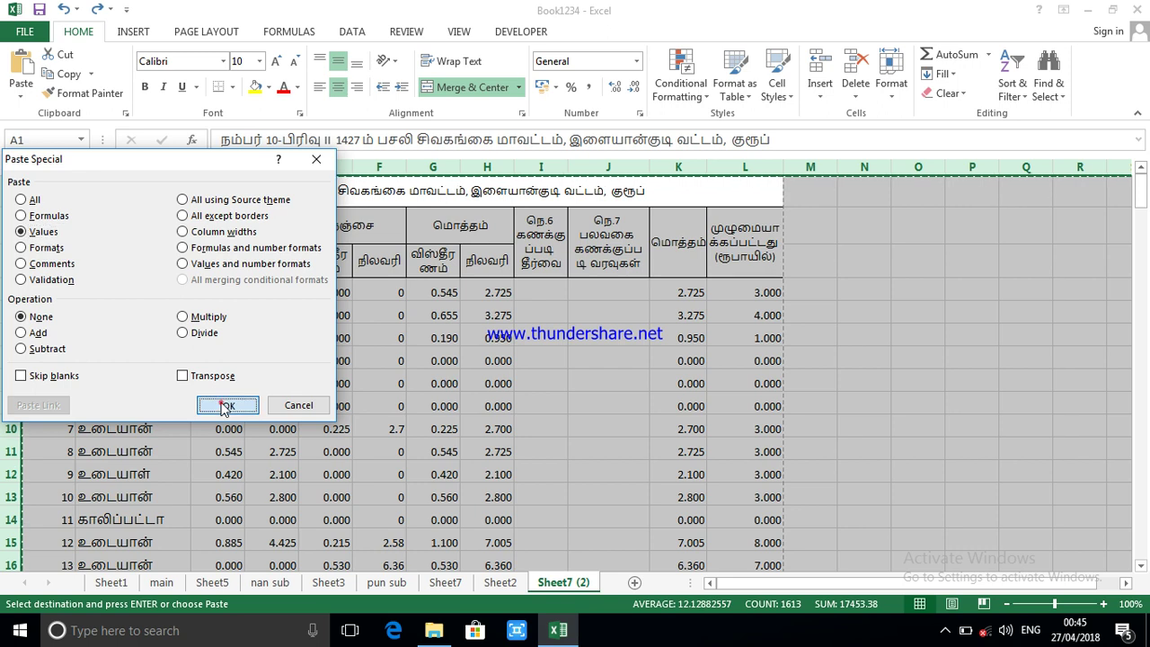
- Check that H7, E6 and D7 hold plain values, then edit empty cell M6
{"action": "left_click", "coordinate": [603, 385]}
{"action": "left_click", "coordinate": [499, 362]}
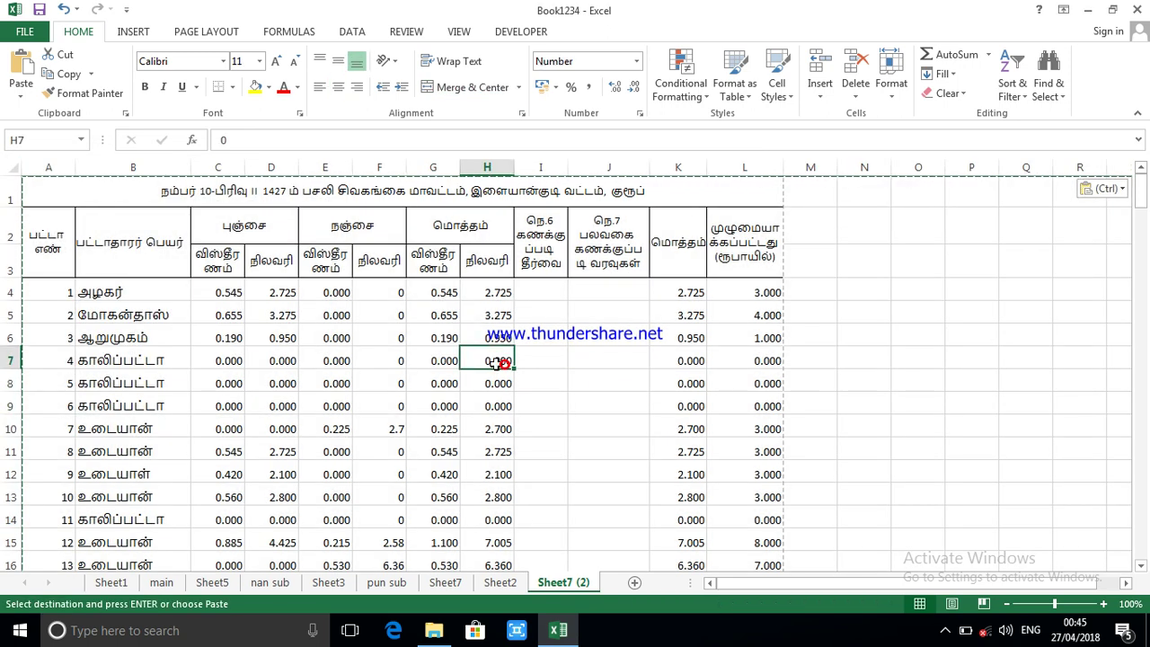
{"action": "left_click", "coordinate": [311, 338]}
{"action": "left_click", "coordinate": [282, 359]}
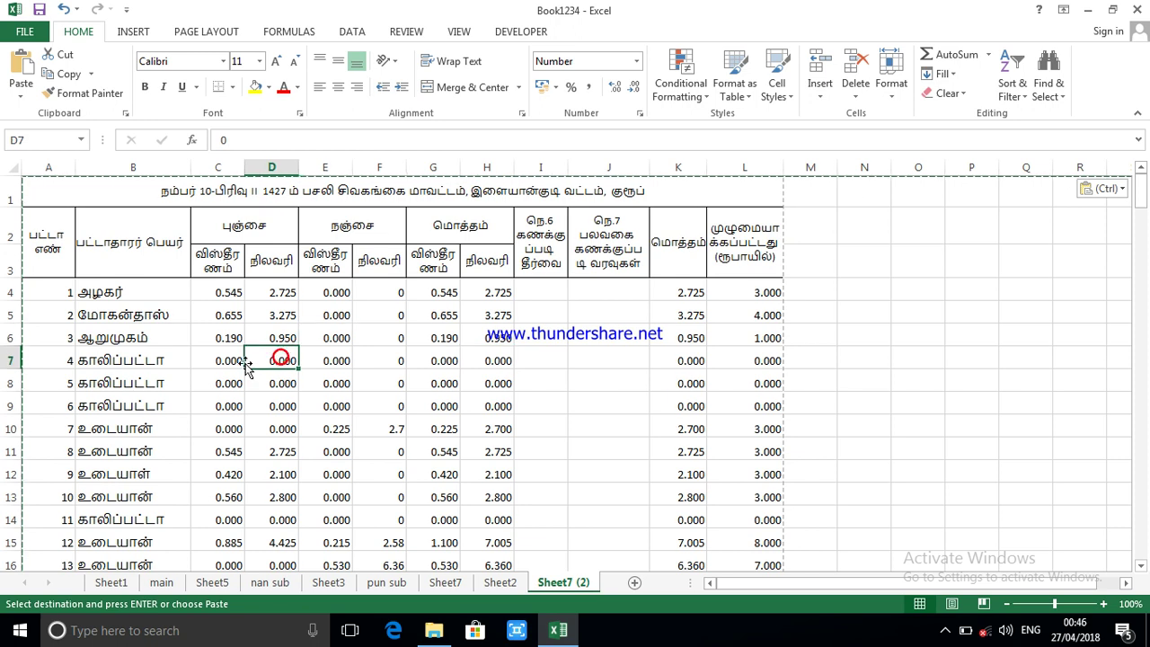
{"action": "left_click", "coordinate": [815, 338]}
{"action": "double_click", "coordinate": [815, 339]}
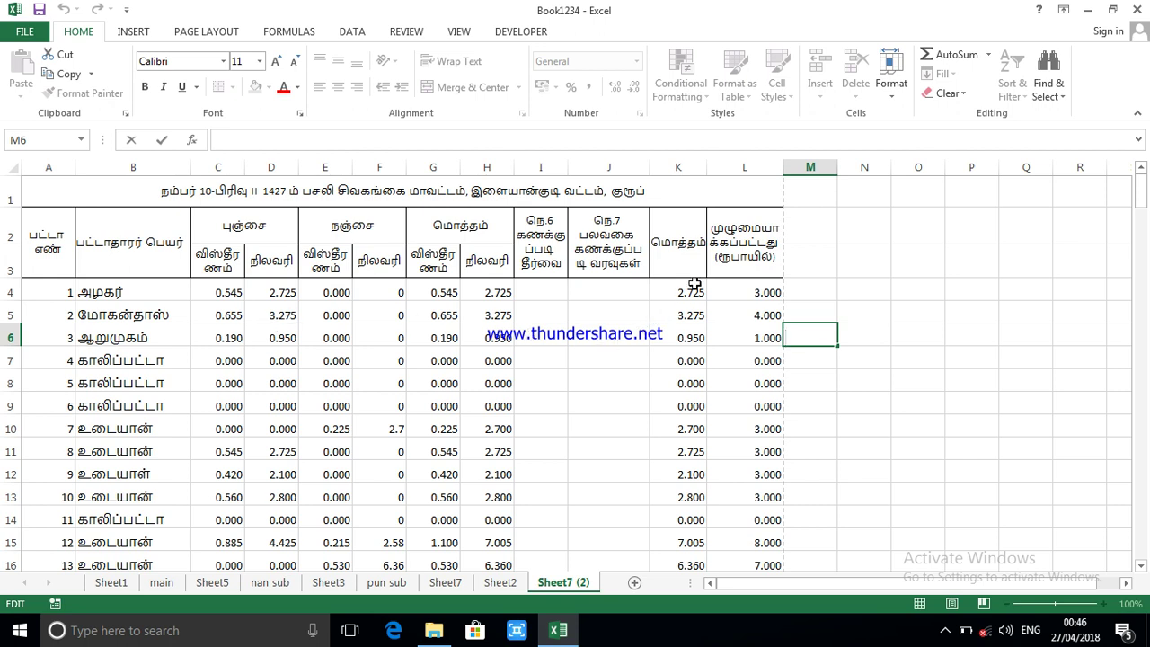
- Format columns L and K to show two decimal places
{"action": "left_click", "coordinate": [758, 164]}
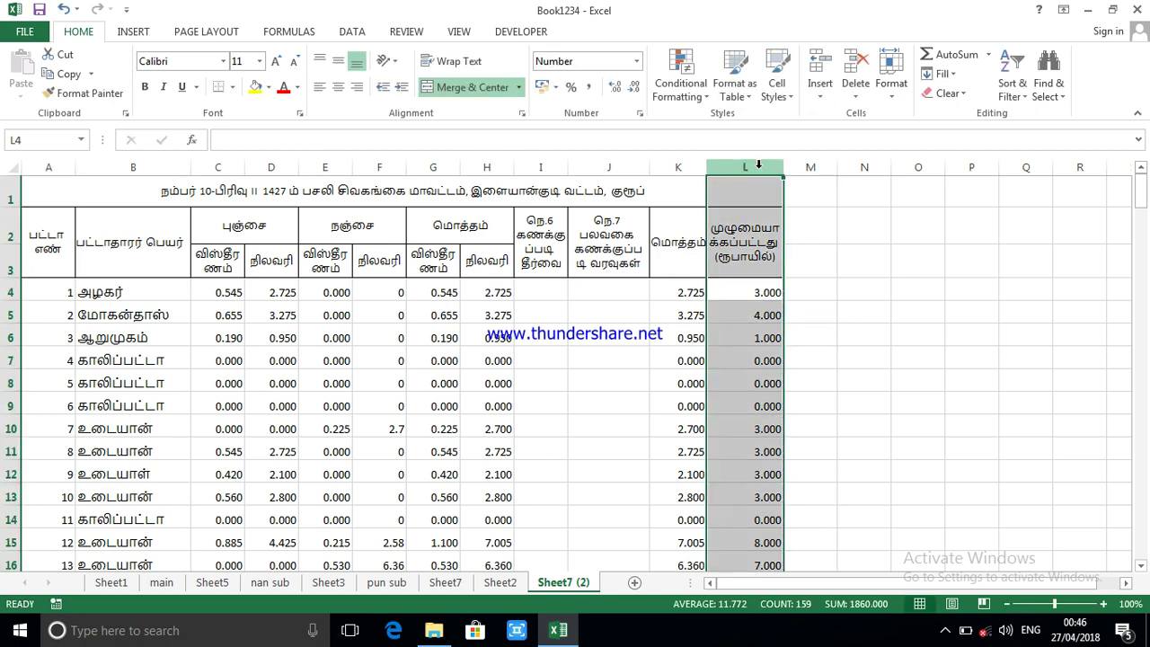
{"action": "left_click", "coordinate": [633, 88]}
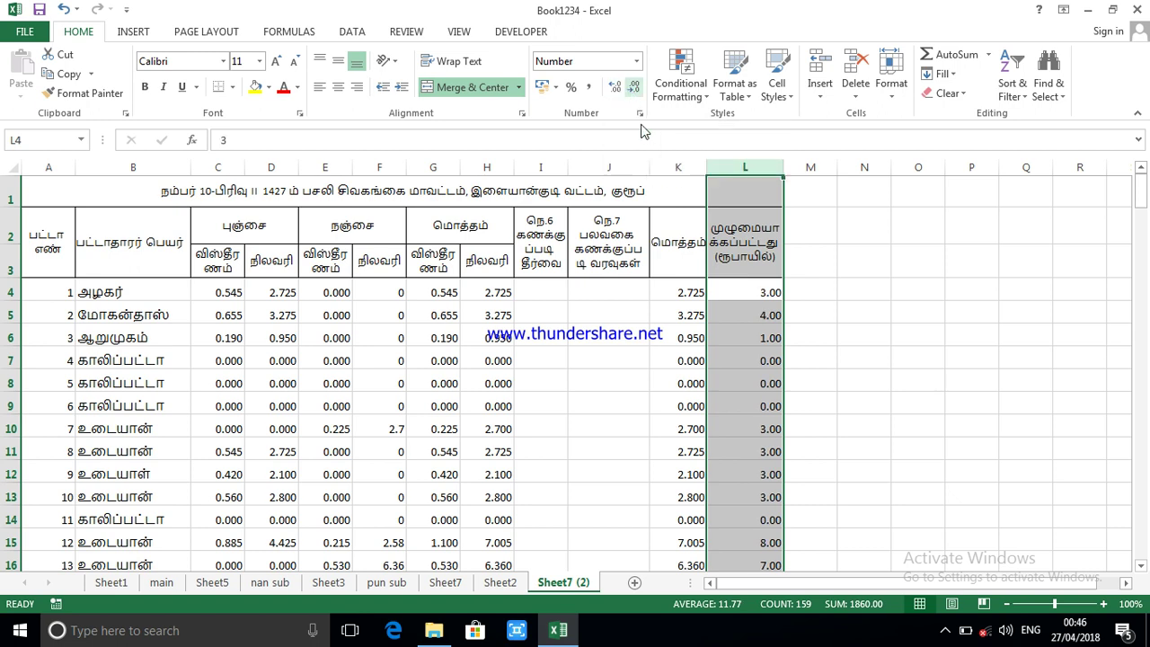
{"action": "left_click", "coordinate": [859, 422]}
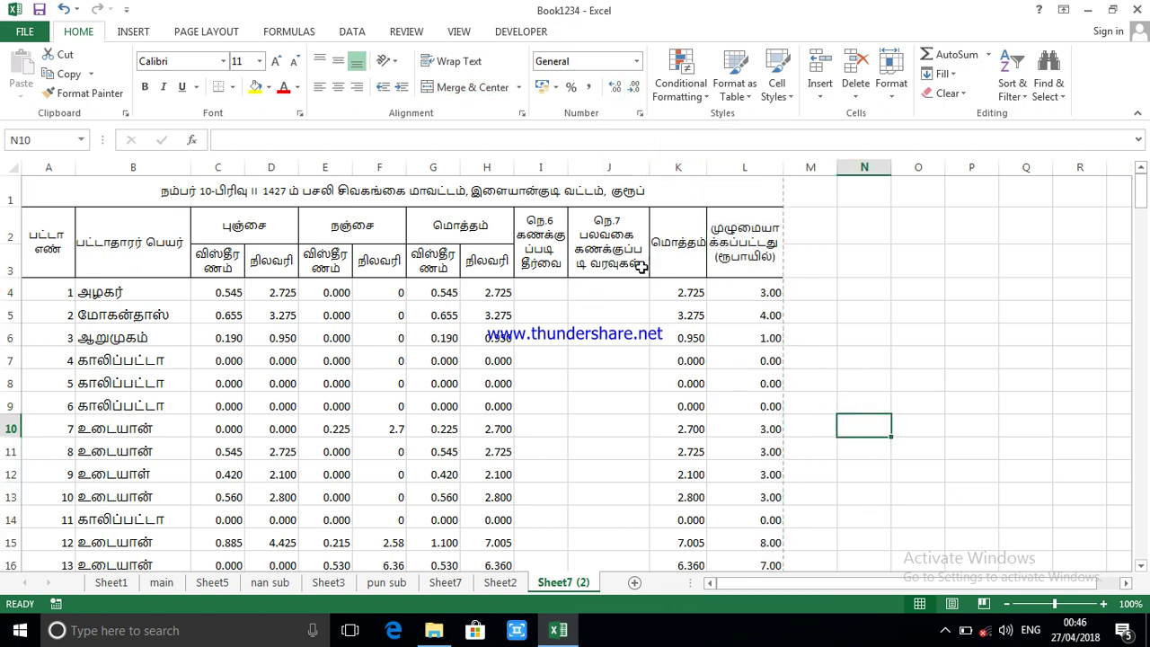
{"action": "left_click", "coordinate": [679, 167]}
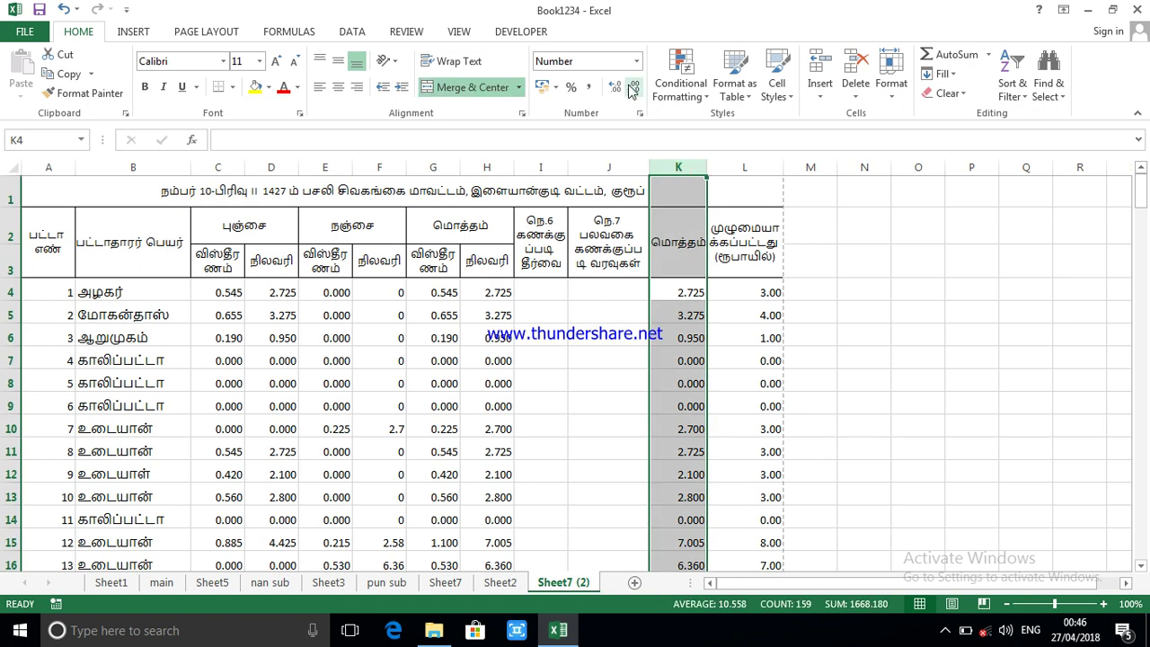
{"action": "left_click", "coordinate": [633, 88]}
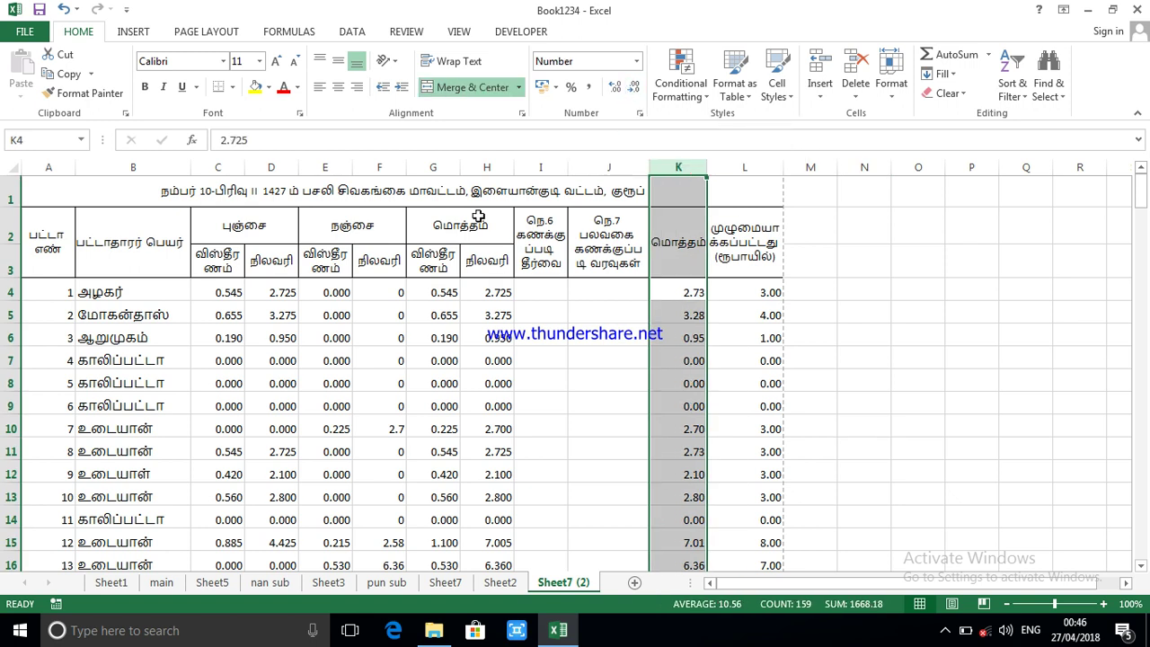
- Set columns H and F to display exactly two decimal places
{"action": "left_click", "coordinate": [488, 168]}
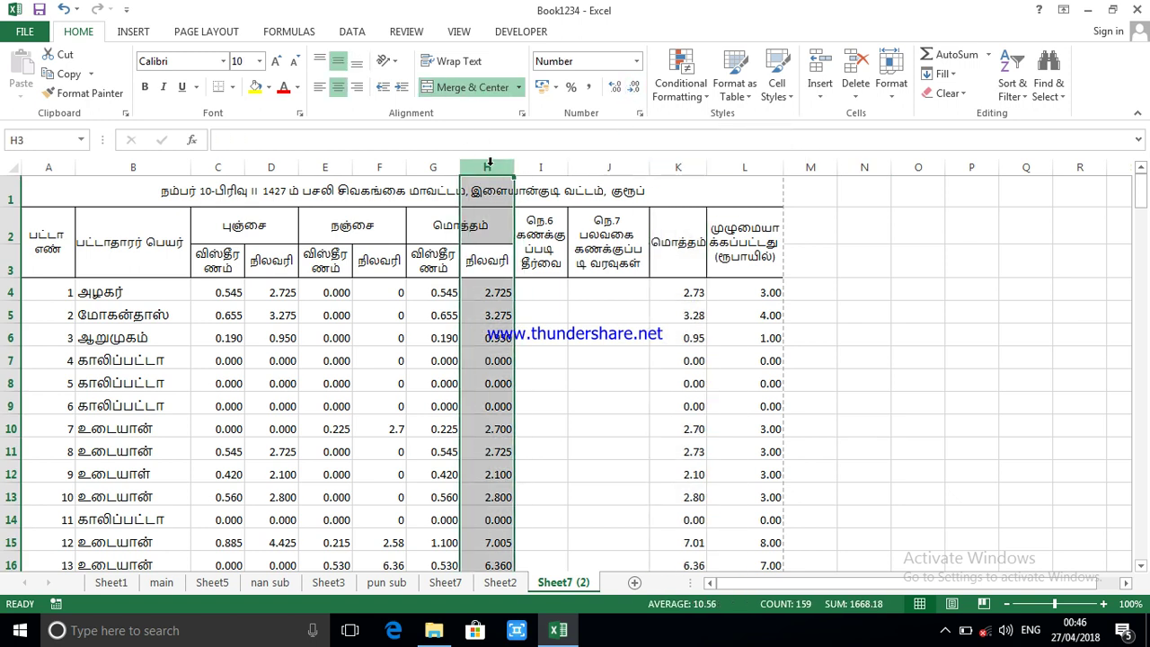
{"action": "left_click", "coordinate": [633, 87]}
{"action": "left_click", "coordinate": [633, 87]}
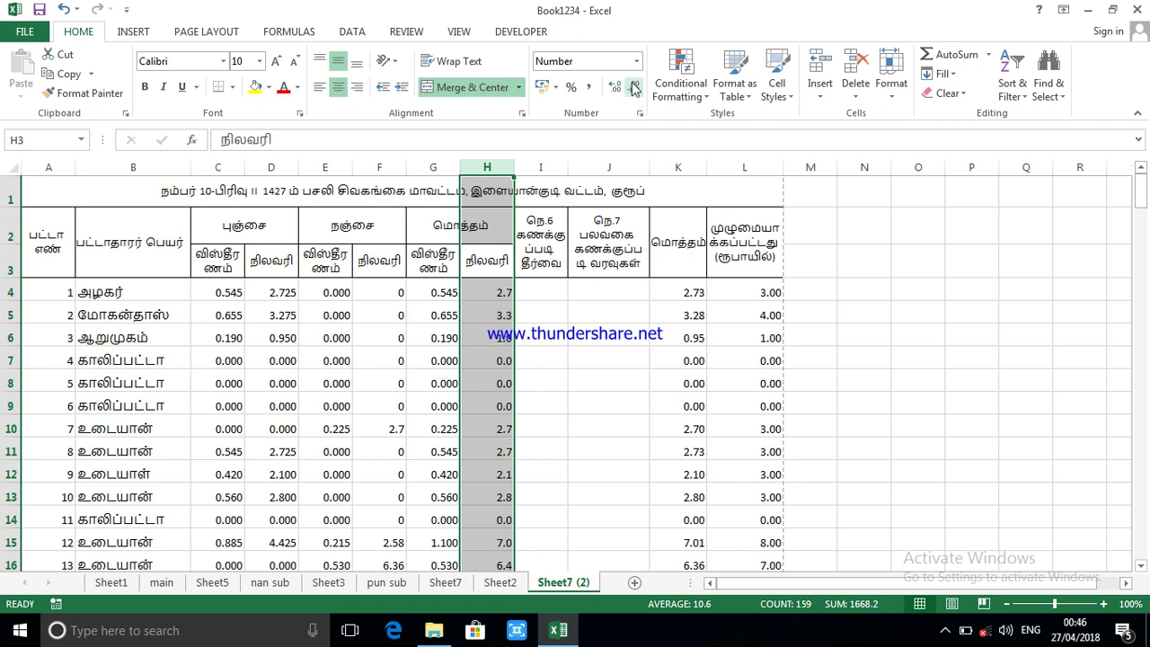
{"action": "left_click", "coordinate": [613, 87]}
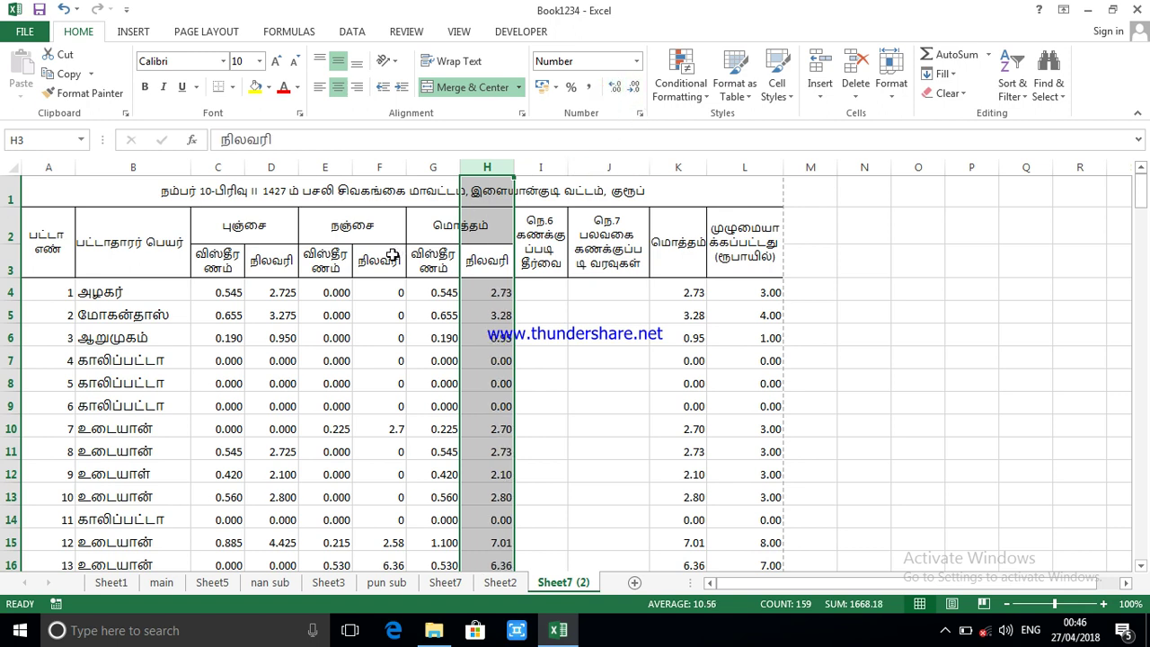
{"action": "left_click", "coordinate": [379, 167]}
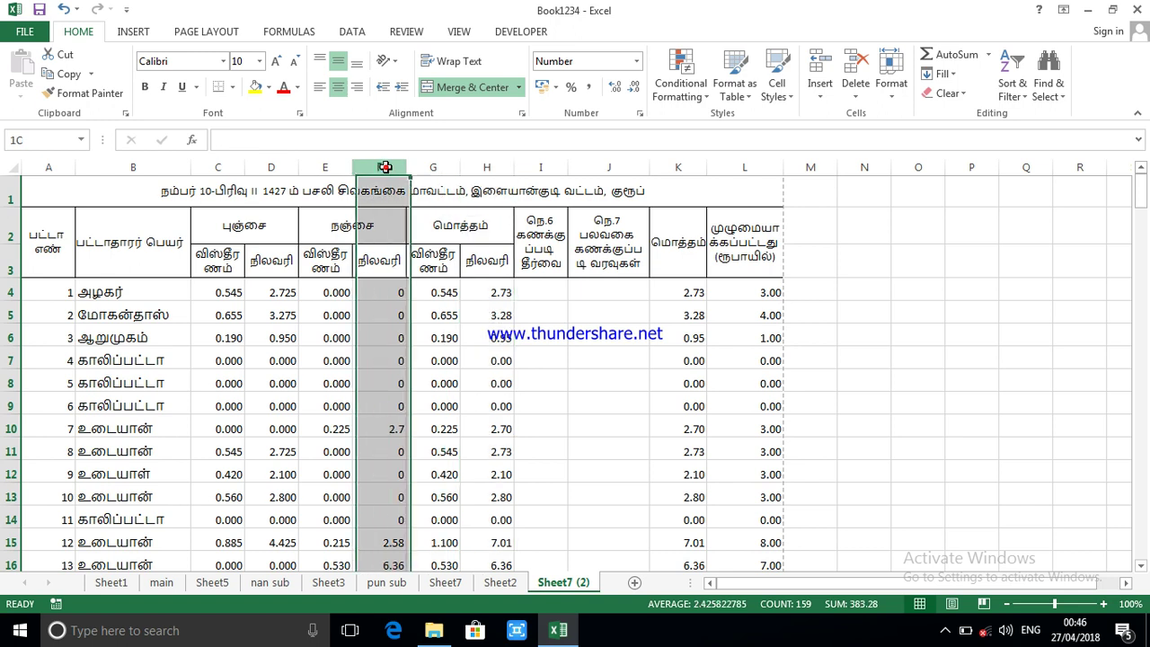
{"action": "left_click", "coordinate": [616, 90]}
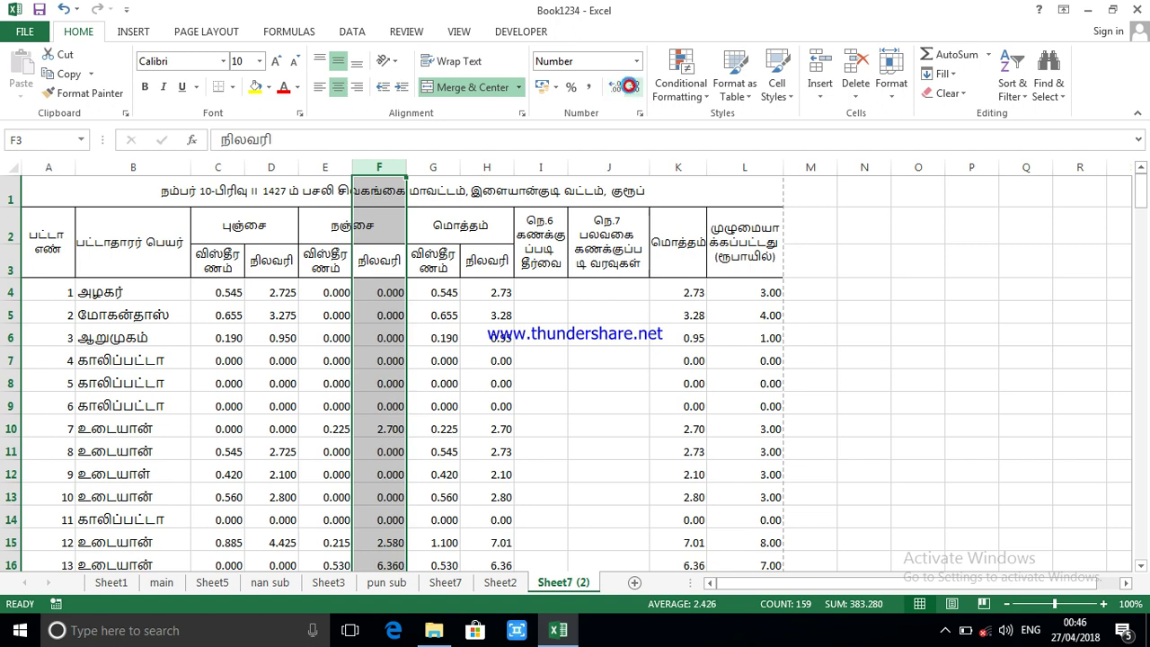
{"action": "left_click", "coordinate": [634, 87]}
{"action": "scroll", "coordinate": [570, 393], "scroll_direction": "down", "scroll_amount": 2}
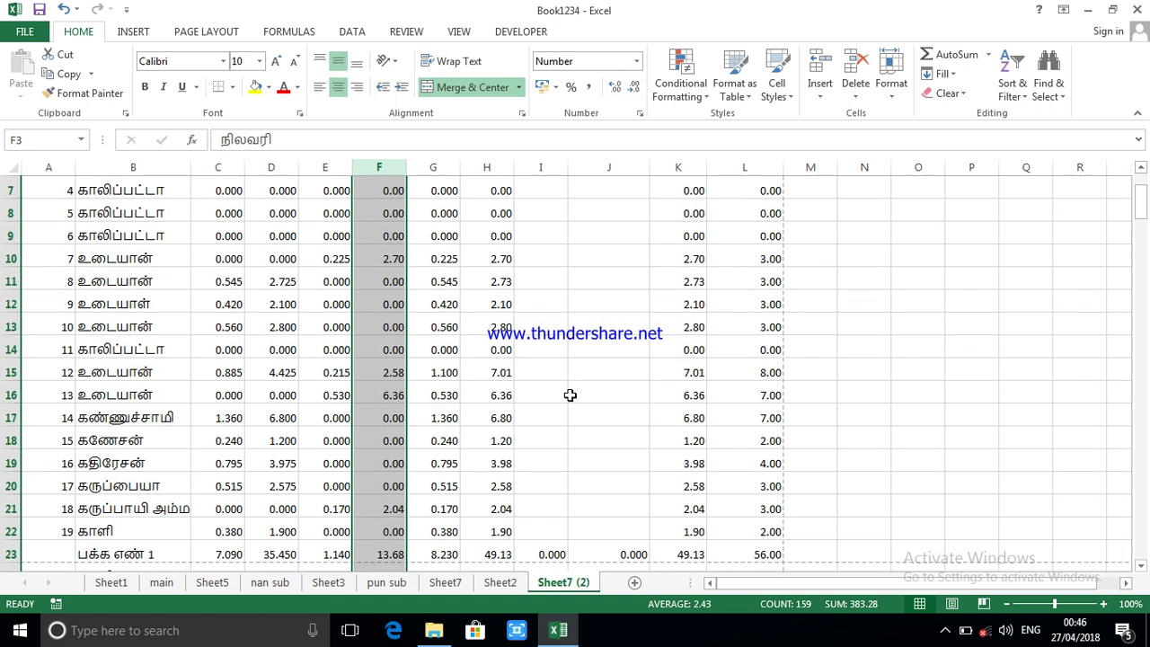
{"action": "left_click", "coordinate": [571, 395]}
{"action": "scroll", "coordinate": [480, 416], "scroll_direction": "up", "scroll_amount": 2}
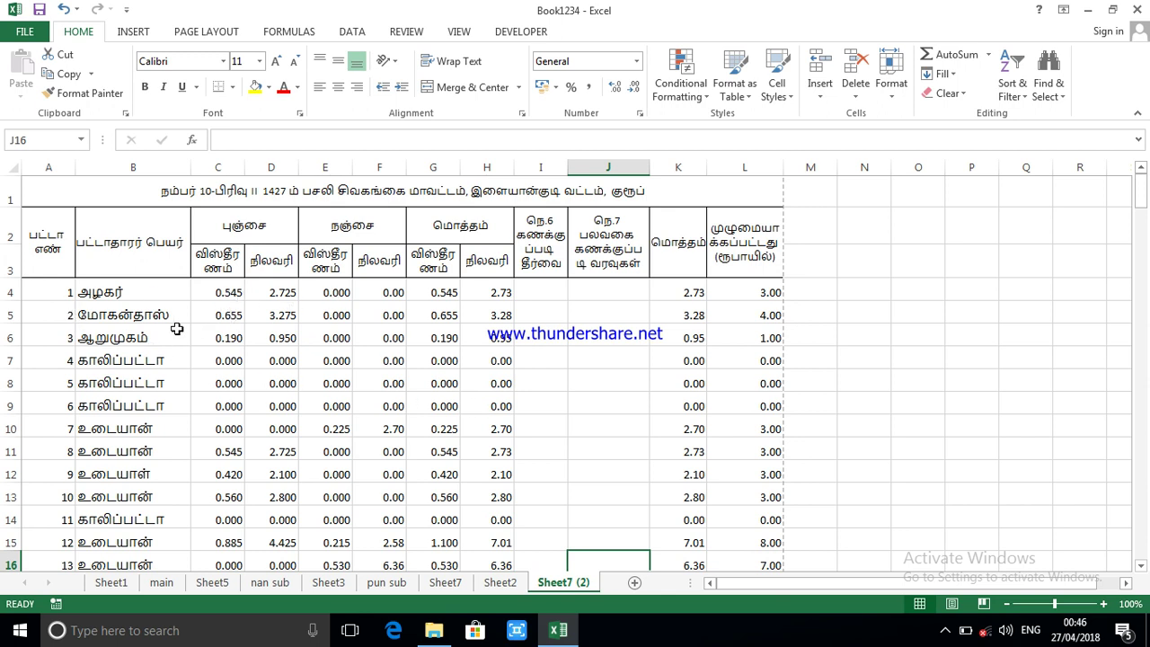
{"action": "scroll", "coordinate": [161, 329], "scroll_direction": "down", "scroll_amount": 2}
{"action": "scroll", "coordinate": [160, 329], "scroll_direction": "up", "scroll_amount": 2}
- Add filters to header row 3 and filter column C to show only 0.000
{"action": "left_click", "coordinate": [6, 261]}
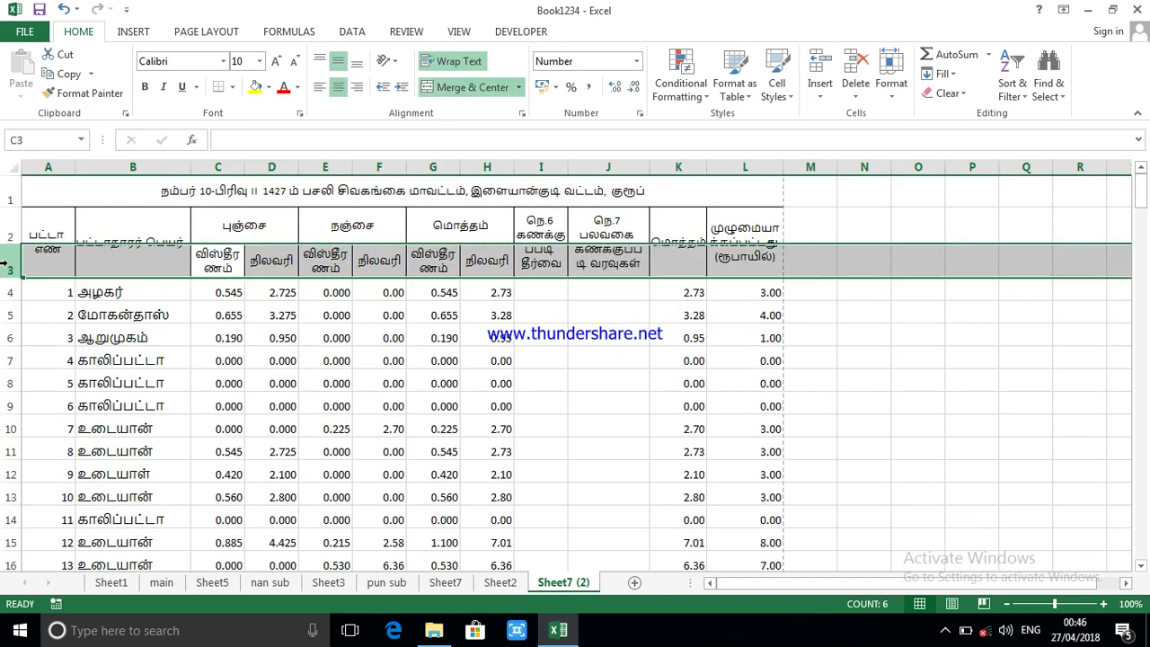
{"action": "left_click", "coordinate": [350, 32]}
{"action": "left_click", "coordinate": [448, 72]}
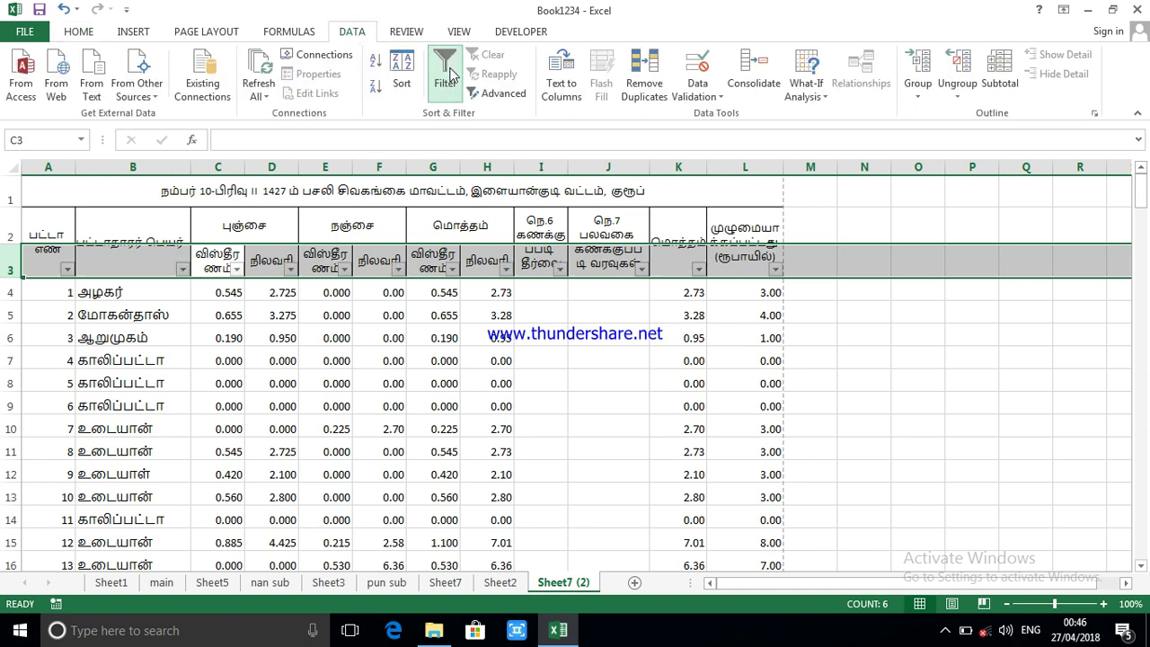
{"action": "left_click", "coordinate": [237, 270]}
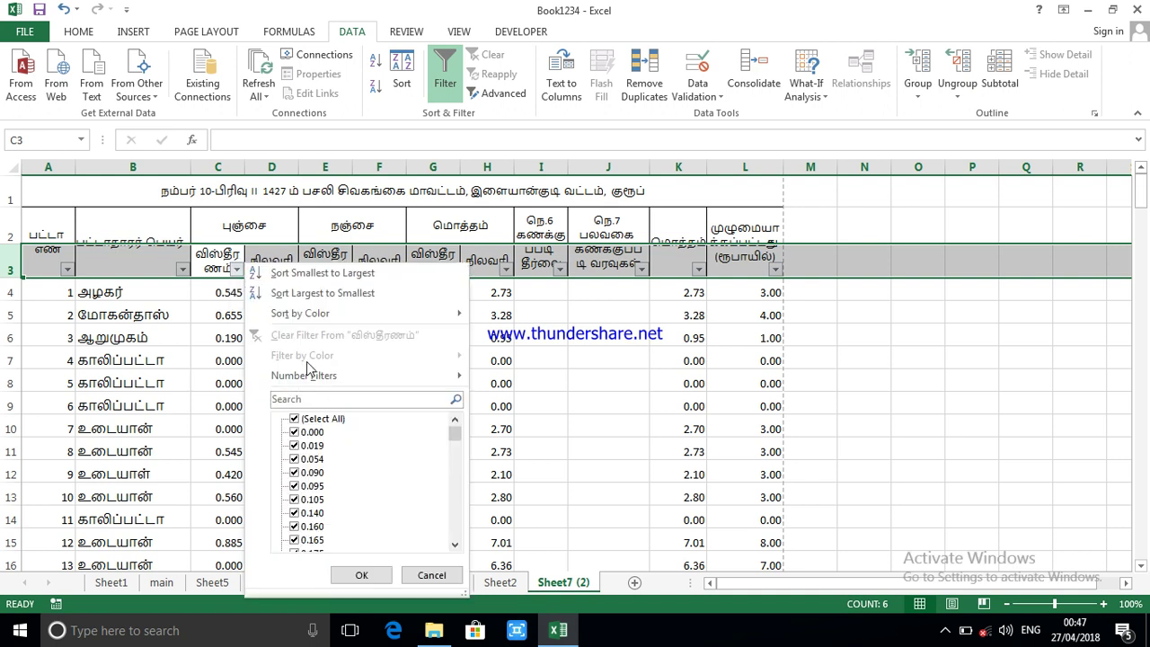
{"action": "left_click", "coordinate": [333, 419]}
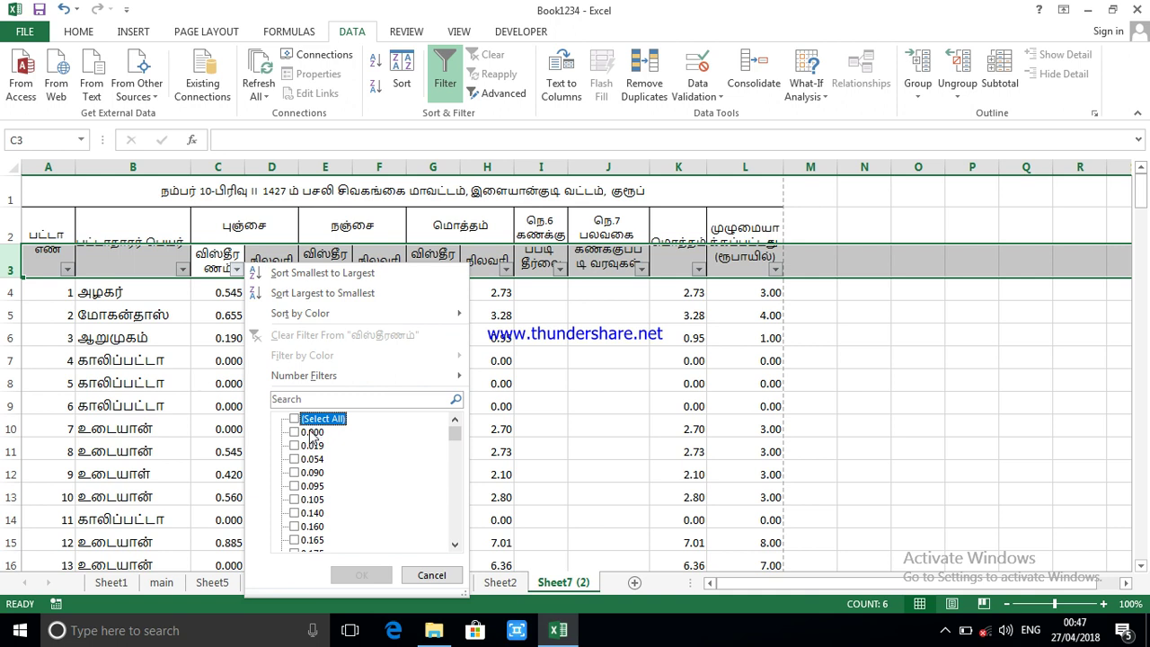
{"action": "left_click", "coordinate": [312, 433]}
{"action": "left_click", "coordinate": [360, 575]}
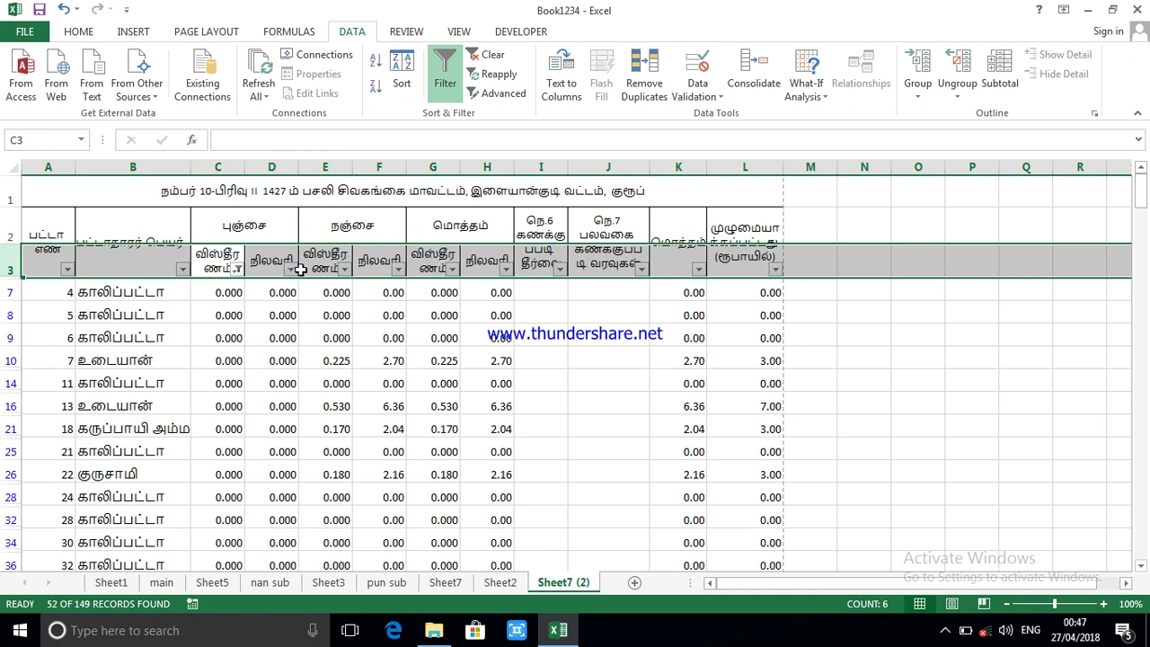
- Start editing cell C7 with a '-M10' entry
{"action": "left_click", "coordinate": [226, 293]}
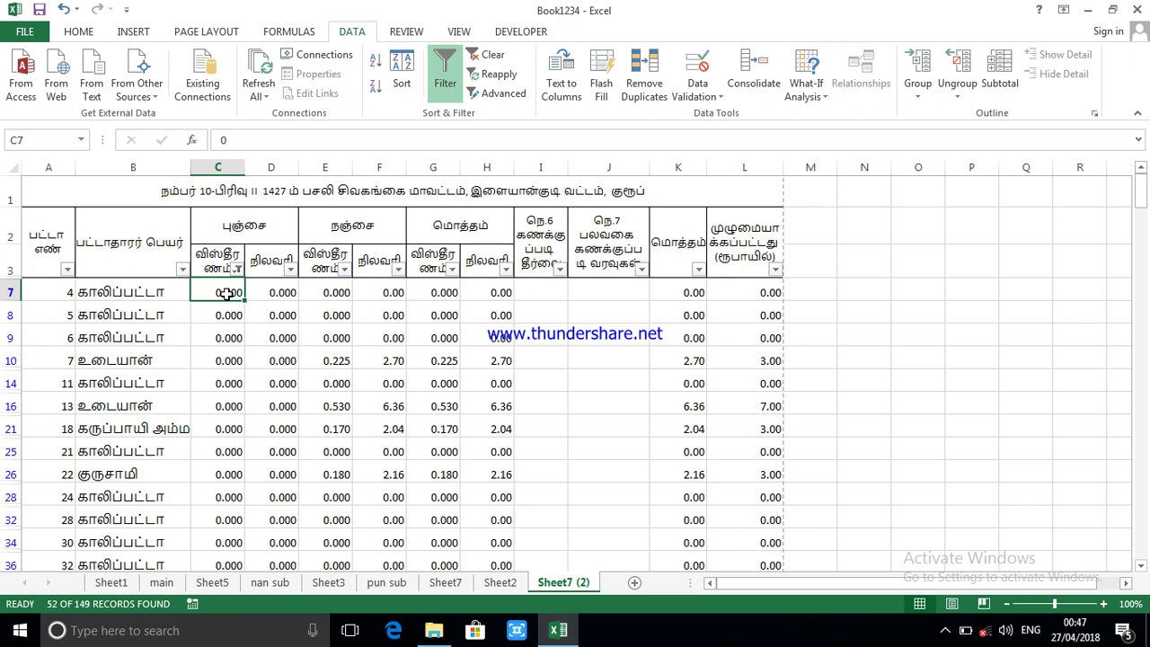
{"action": "type", "text": "-"}
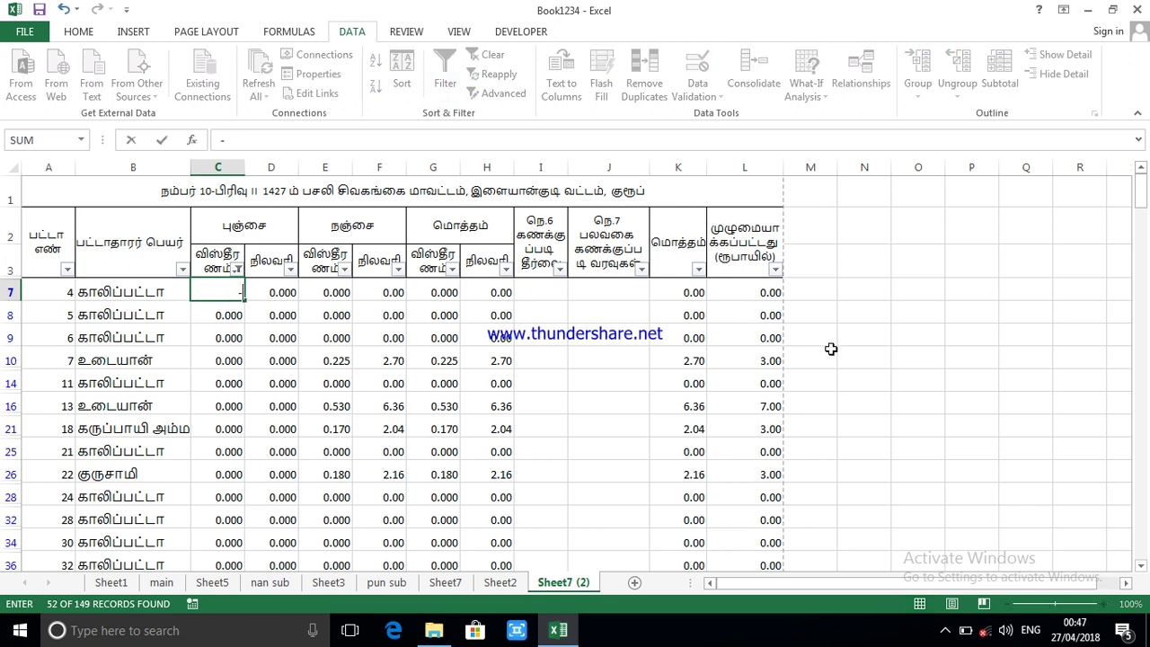
{"action": "left_click", "coordinate": [829, 352]}
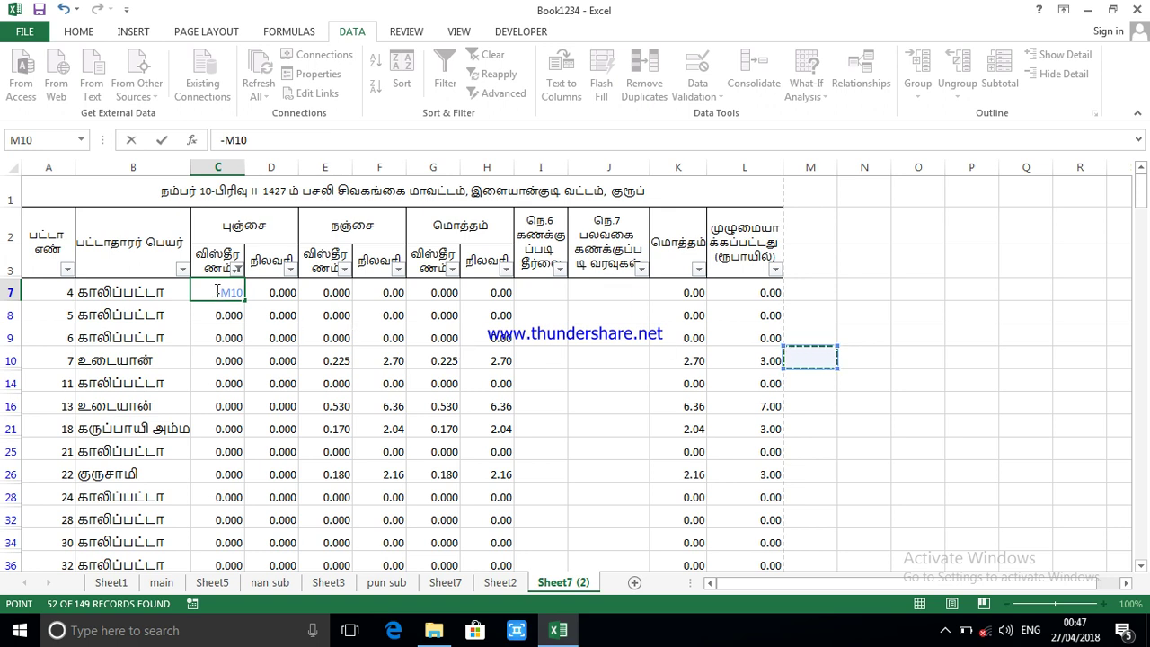
{"action": "left_click", "coordinate": [257, 141]}
- Replace C7's entry with '...', centre it horizontally and vertically, and copy the cell
{"action": "key", "text": "BackSpace"}
{"action": "key", "text": "BackSpace"}
{"action": "key", "text": "BackSpace"}
{"action": "key", "text": "BackSpace"}
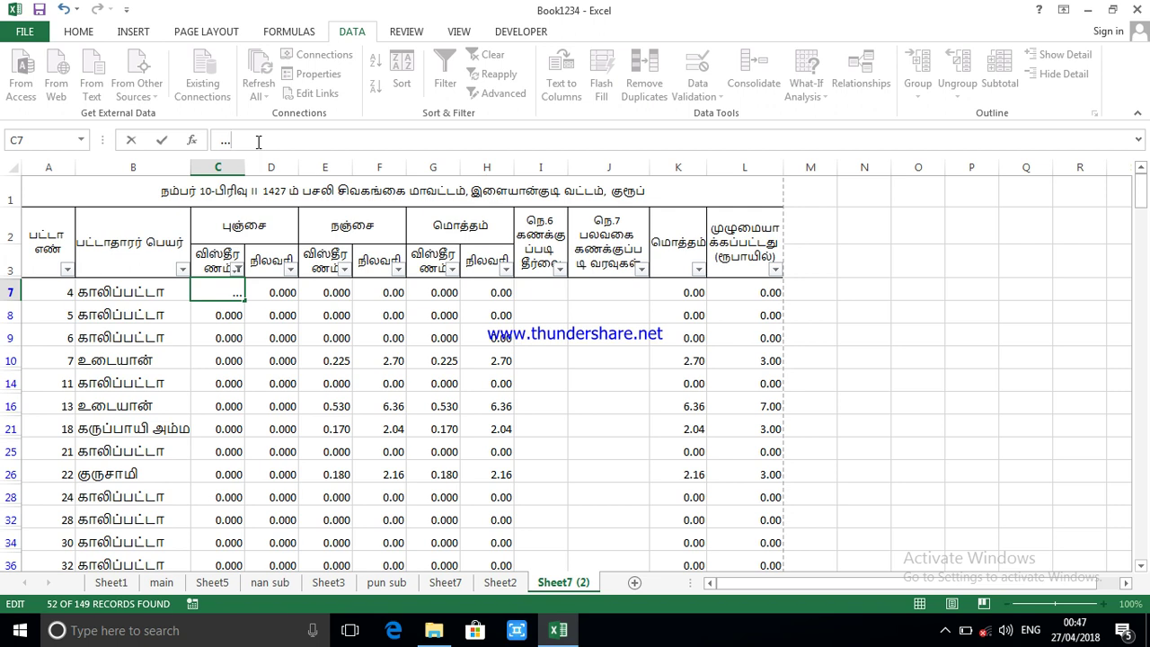
{"action": "type", "text": "..."}
{"action": "left_click", "coordinate": [259, 375]}
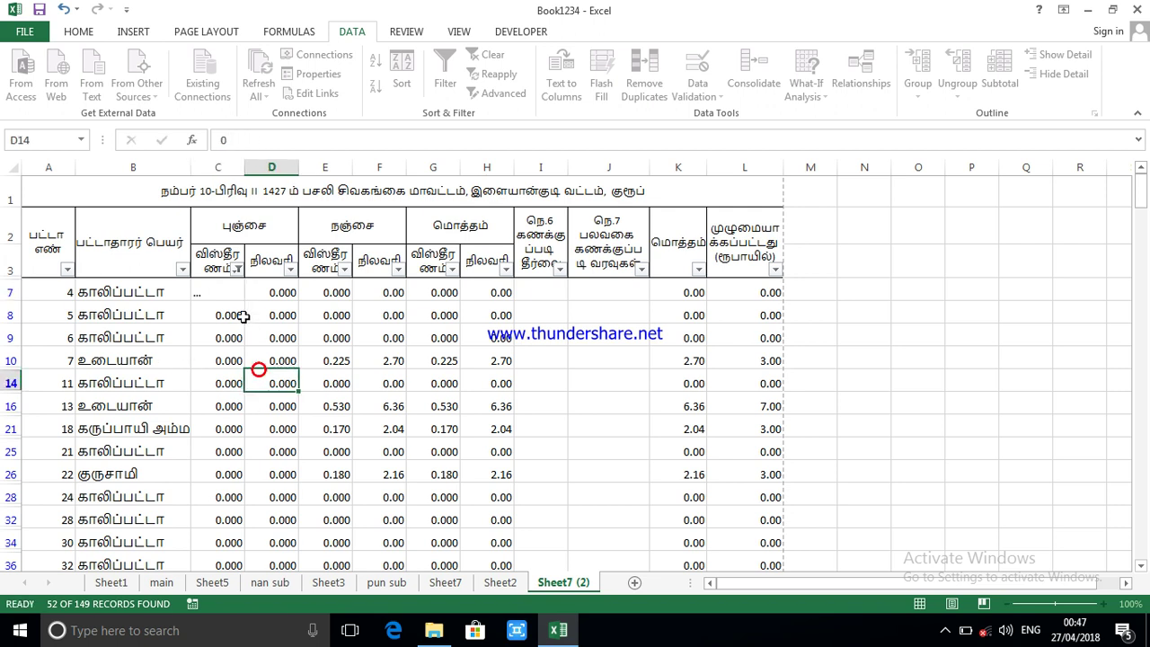
{"action": "left_click", "coordinate": [218, 294]}
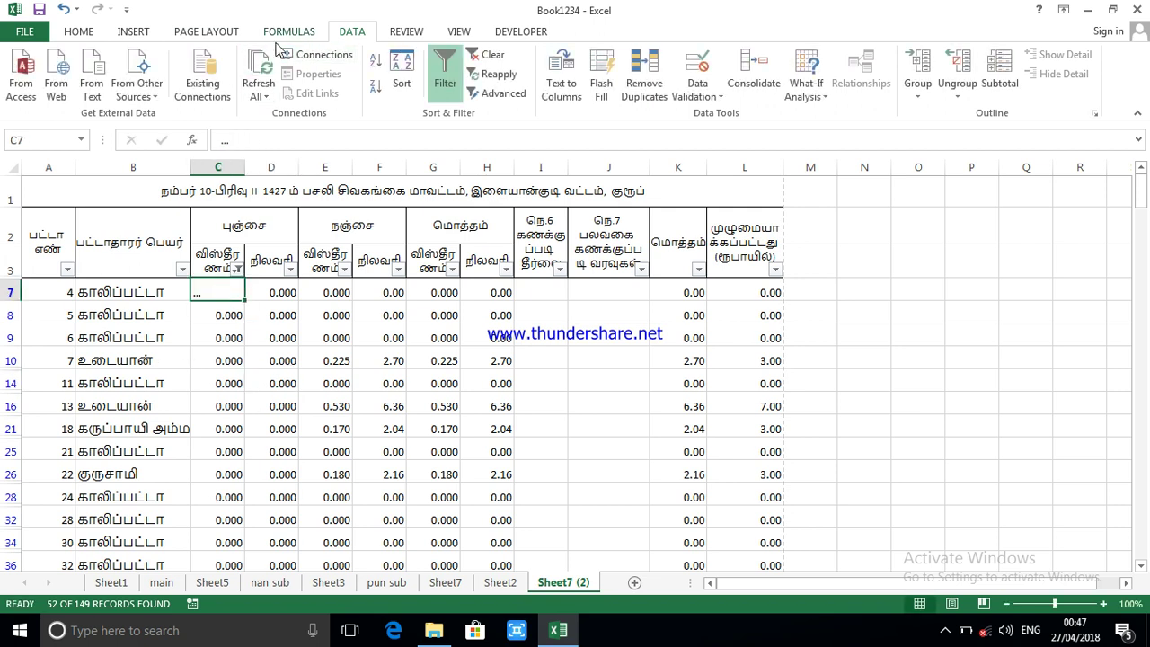
{"action": "left_click", "coordinate": [71, 33]}
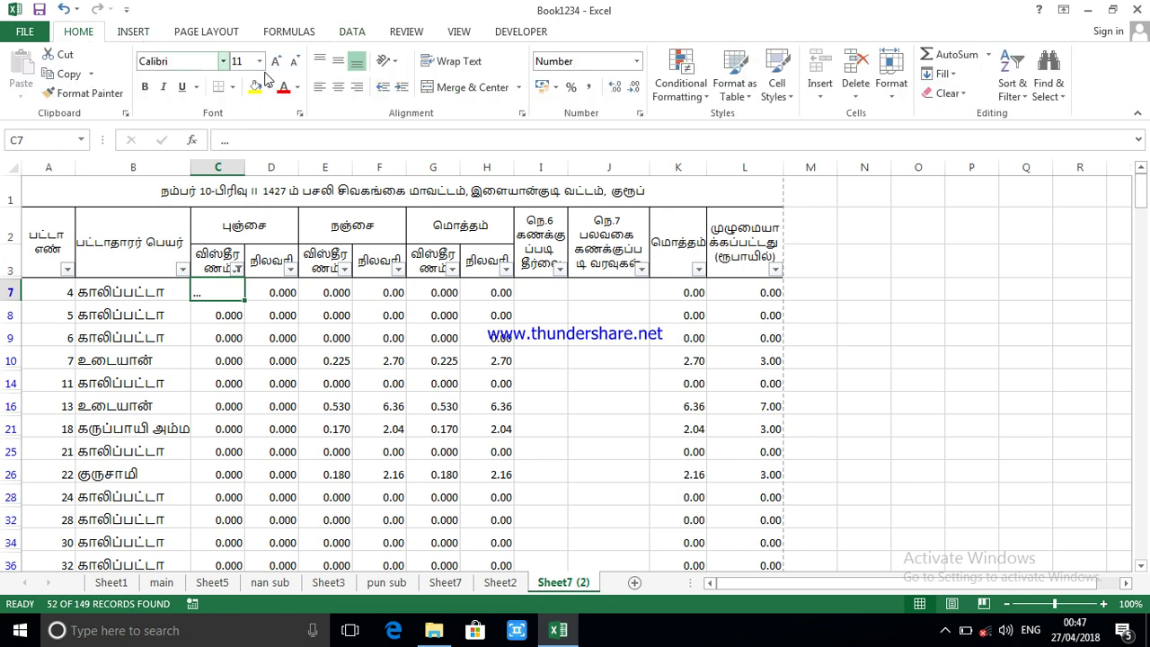
{"action": "left_click", "coordinate": [339, 88]}
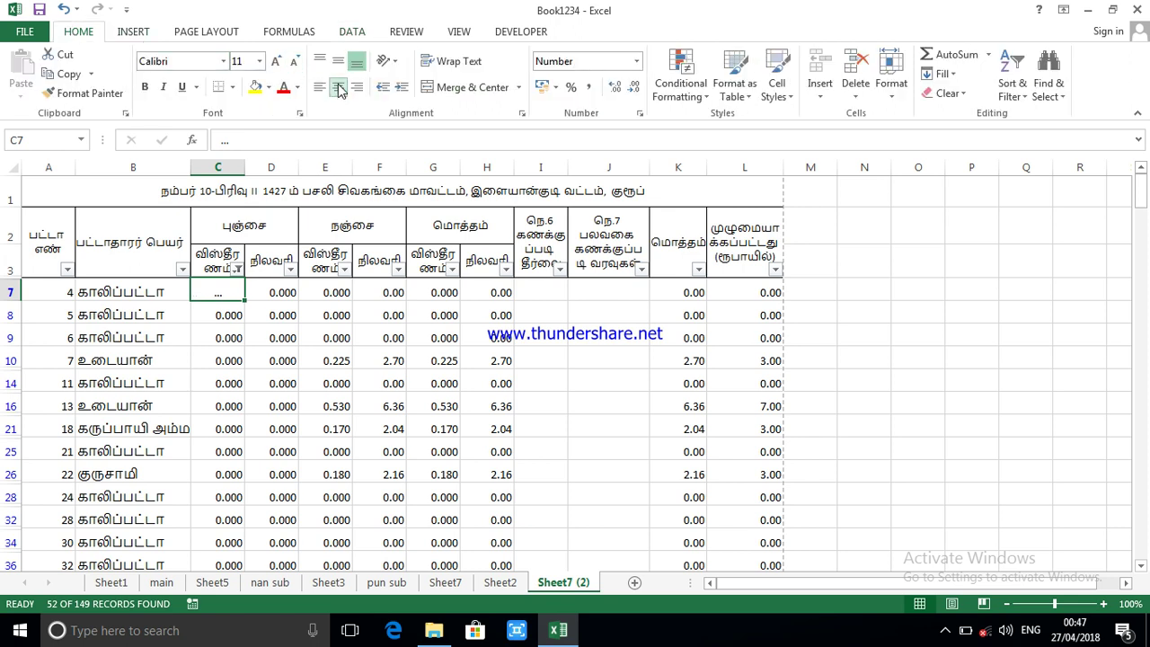
{"action": "left_click", "coordinate": [337, 61]}
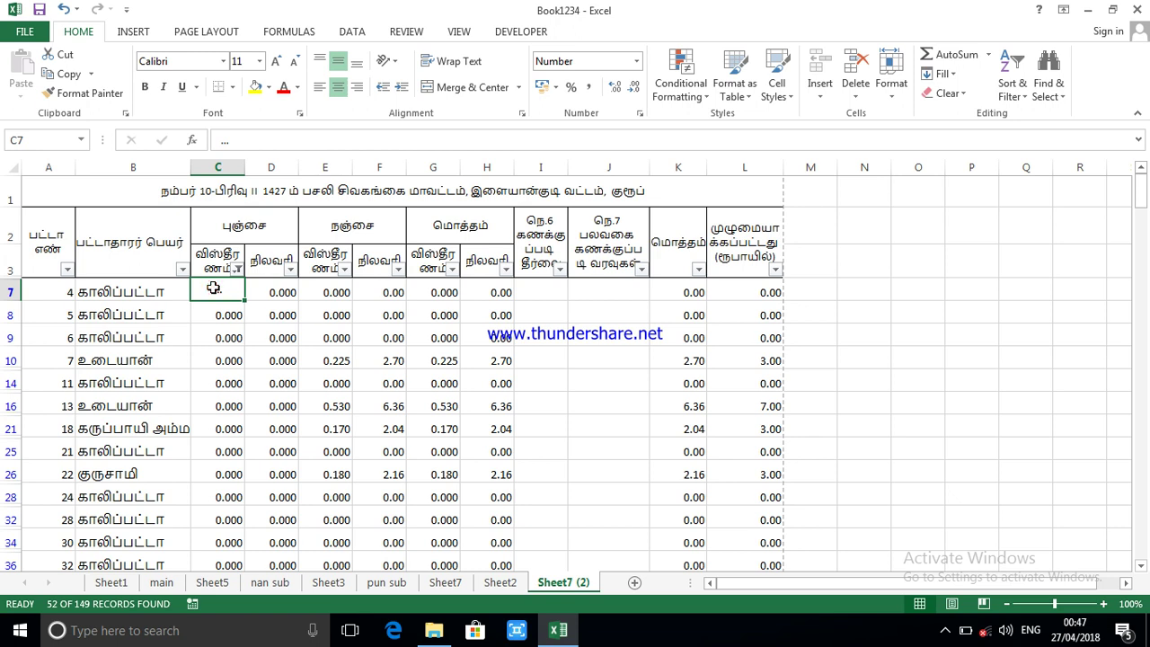
{"action": "key", "text": "ctrl+c"}
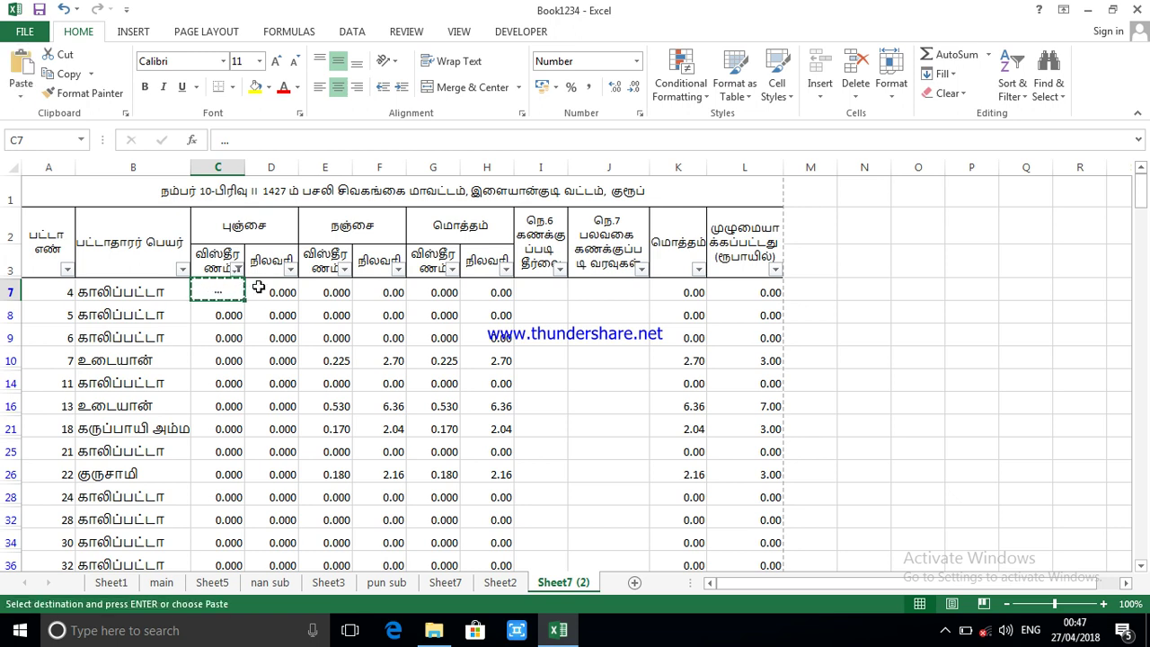
- Paste the copied '...' into only the visible filtered cells of columns C and D
{"action": "left_click_drag", "start_coordinate": [237, 293], "coordinate": [274, 530]}
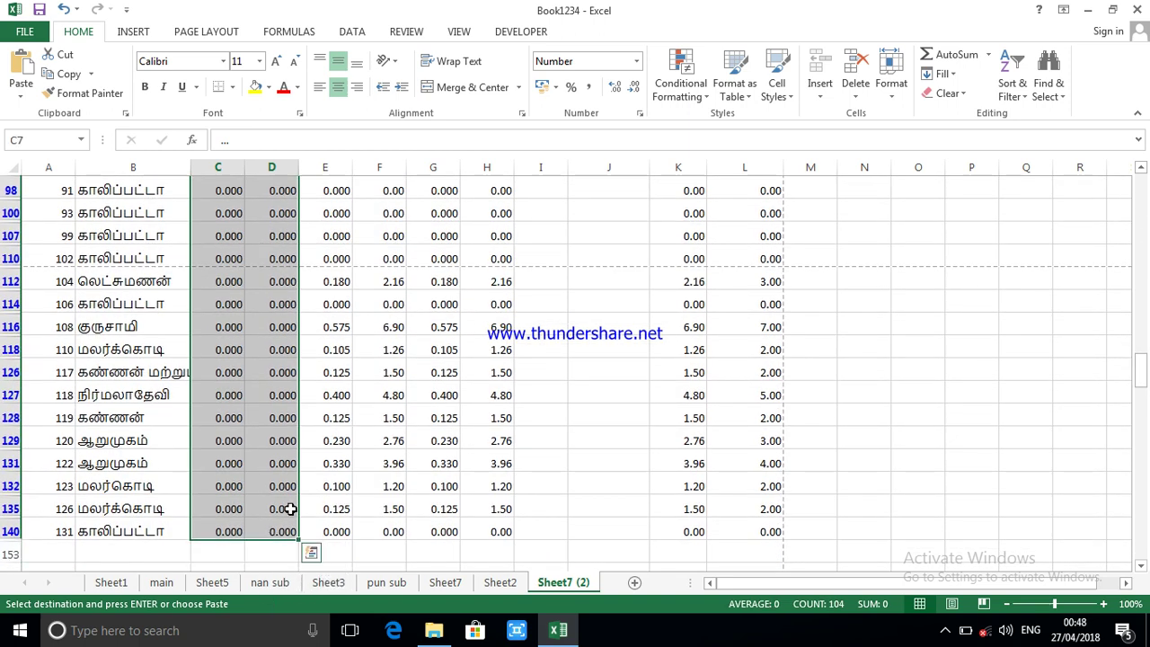
{"action": "key", "text": "ctrl+g"}
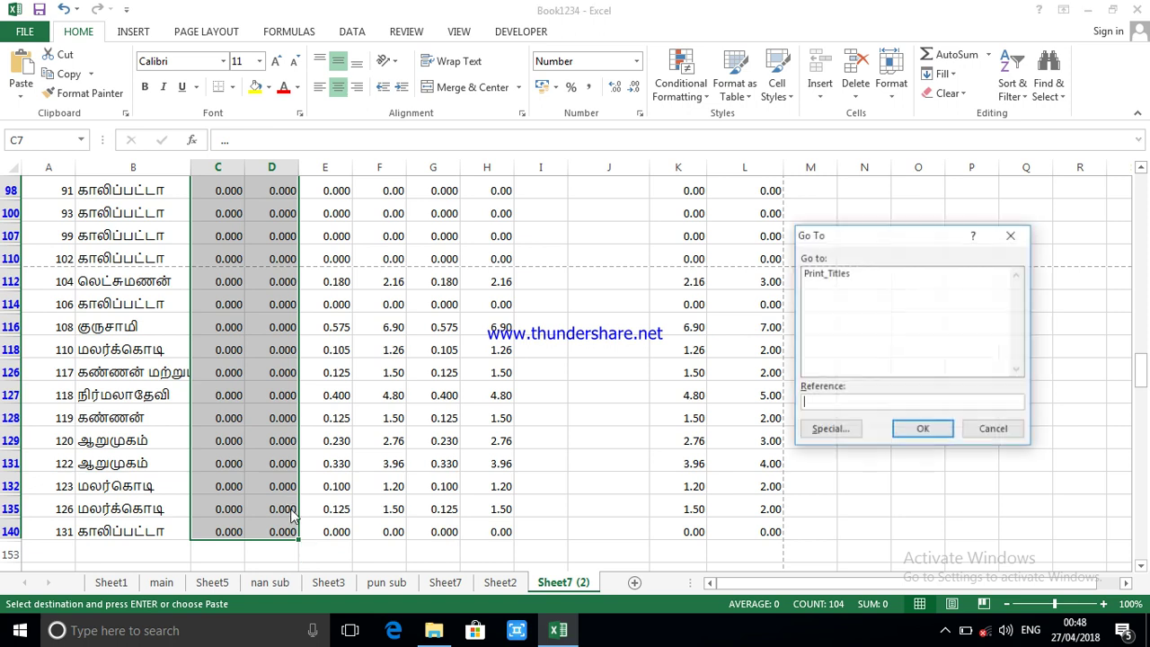
{"action": "left_click", "coordinate": [835, 430]}
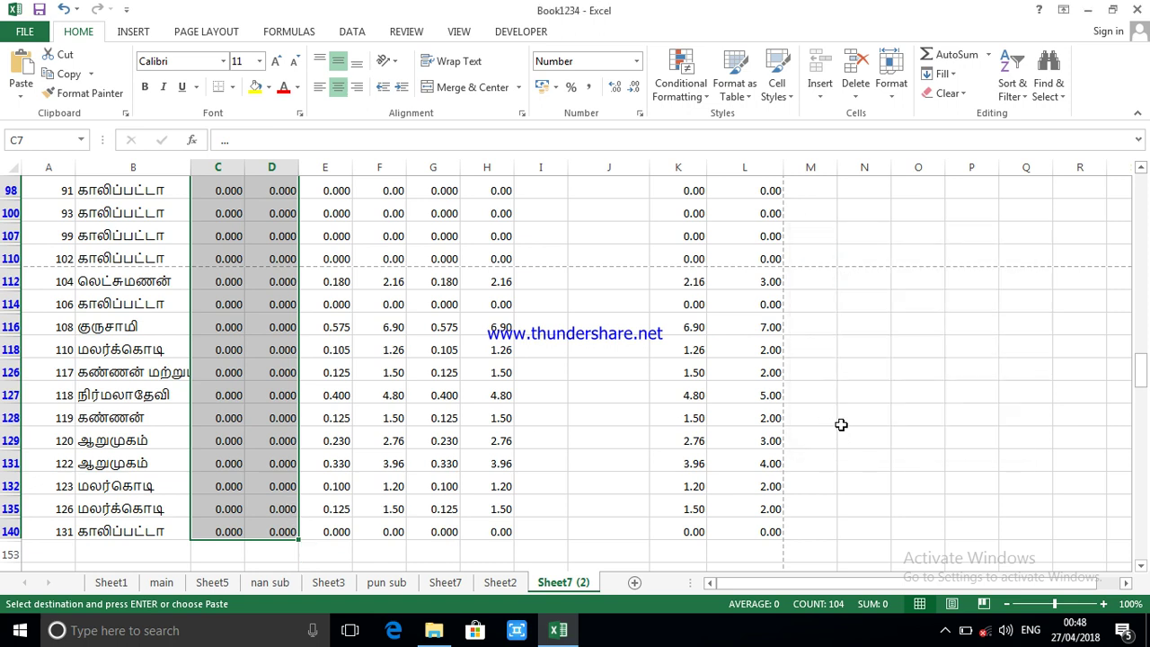
{"action": "left_click", "coordinate": [926, 361]}
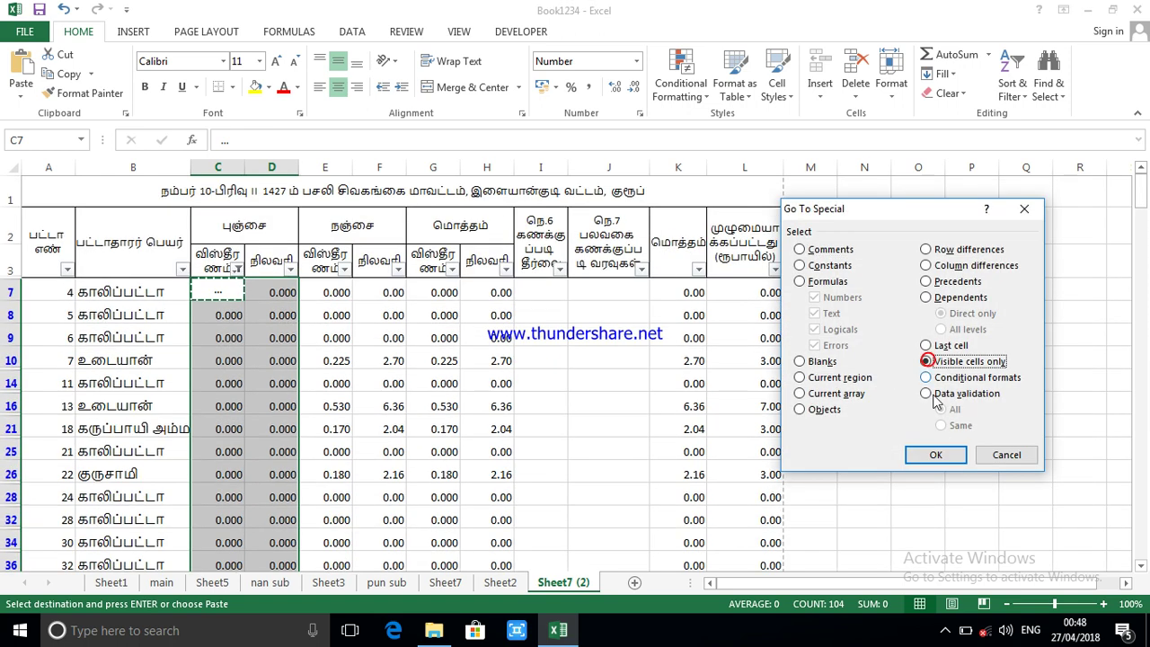
{"action": "left_click", "coordinate": [937, 455]}
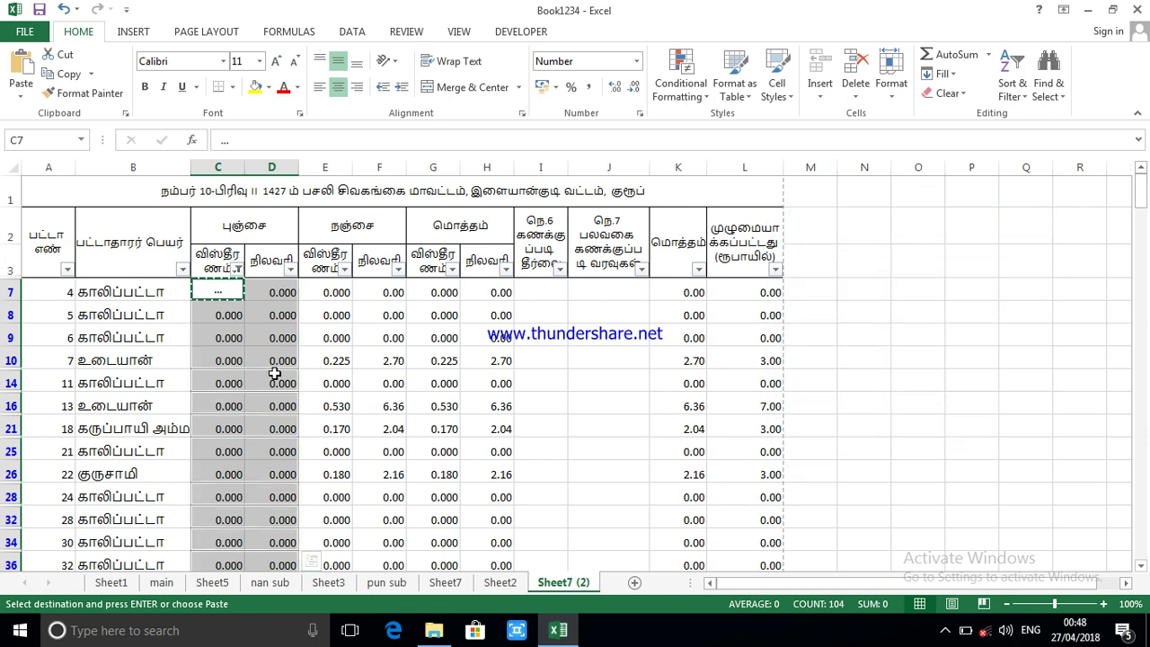
{"action": "key", "text": "ctrl+v"}
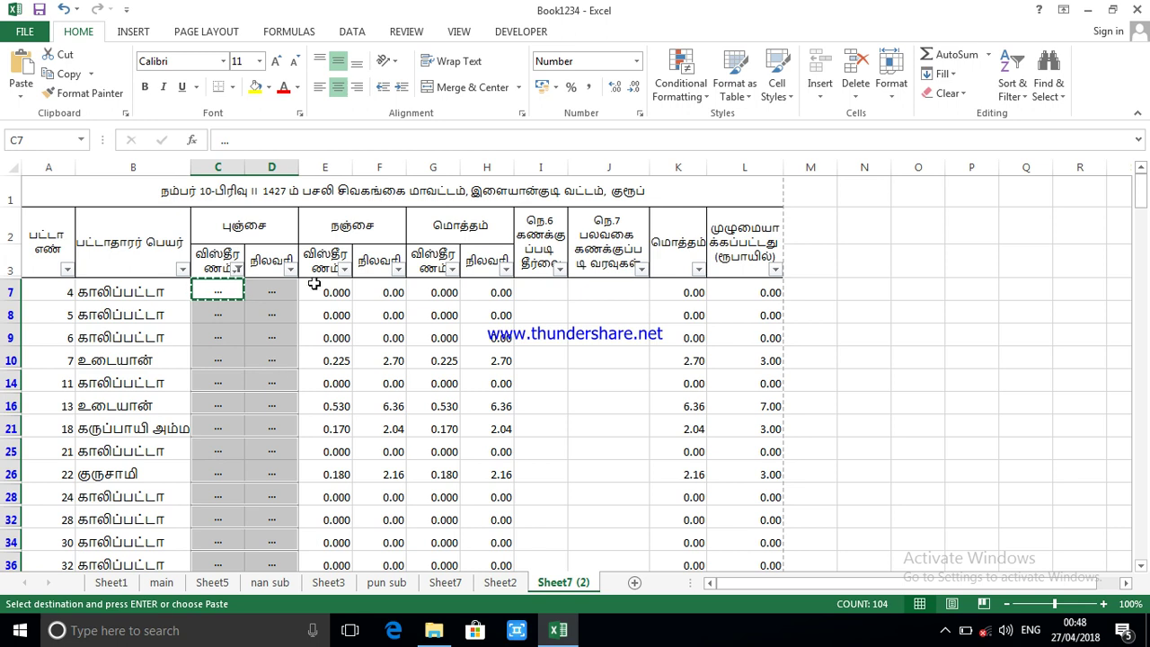
- Clear the column C filter so all register rows show again
{"action": "left_click", "coordinate": [236, 269]}
{"action": "left_click", "coordinate": [324, 420]}
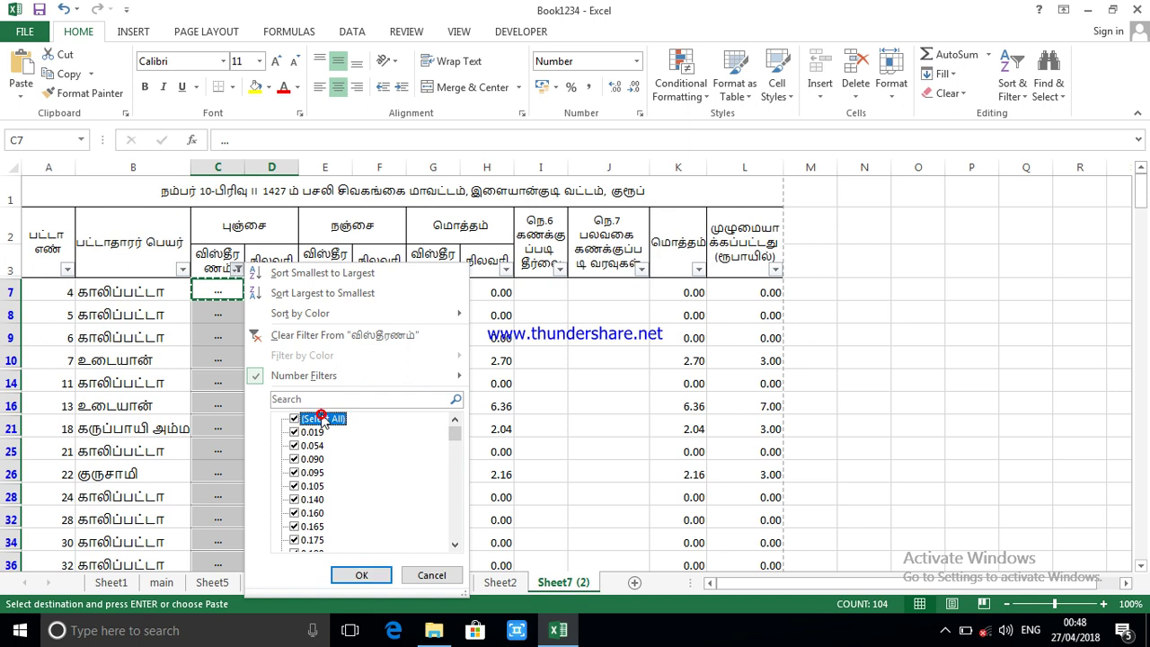
{"action": "left_click", "coordinate": [362, 575]}
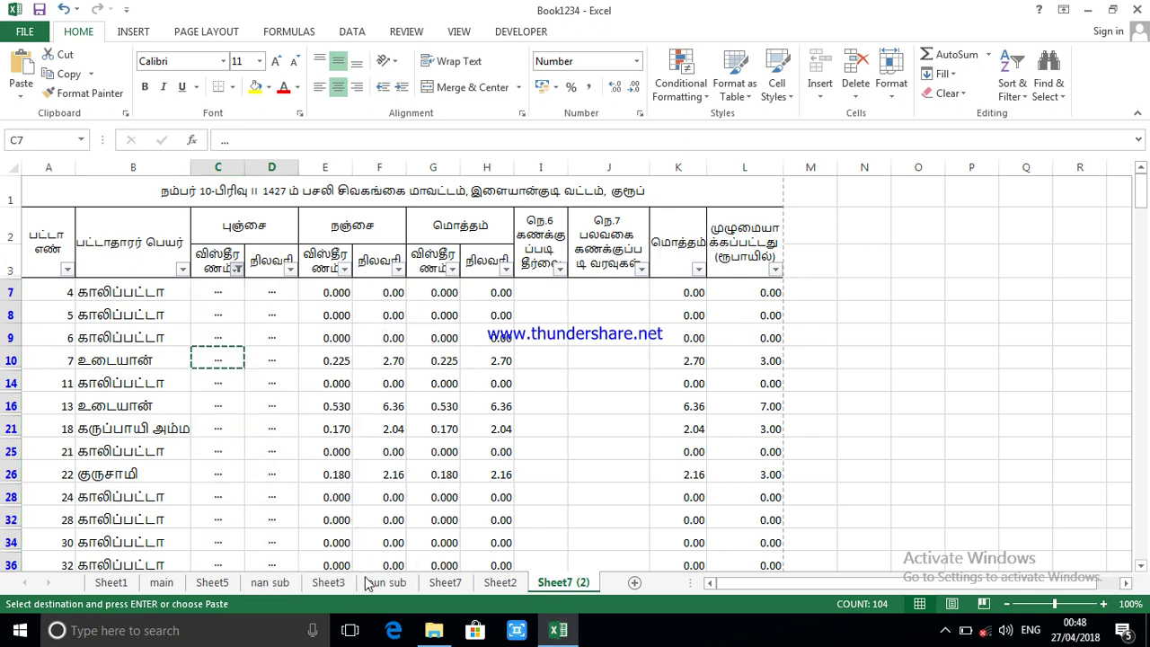
{"action": "scroll", "coordinate": [318, 490], "scroll_direction": "up", "scroll_amount": 1}
{"action": "left_click", "coordinate": [281, 499]}
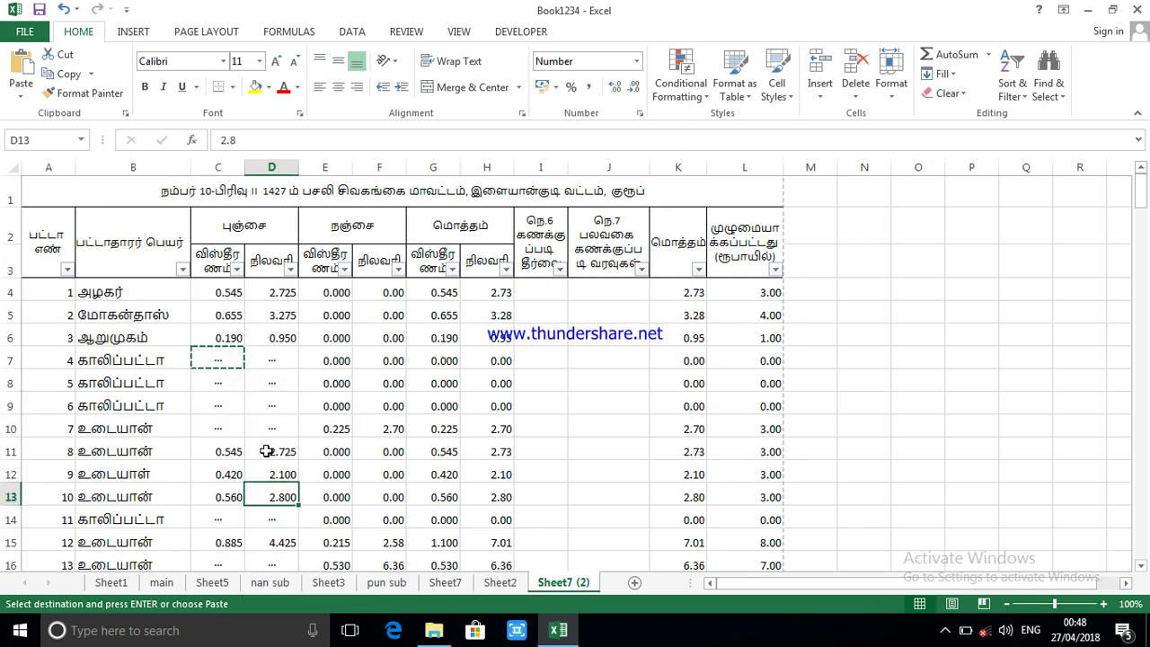
{"action": "scroll", "coordinate": [270, 445], "scroll_direction": "down", "scroll_amount": 1}
{"action": "scroll", "coordinate": [257, 391], "scroll_direction": "up", "scroll_amount": 2}
- Inspect the '...' placeholder cells in columns C and D, then edit empty cell J8
{"action": "left_click", "coordinate": [235, 383]}
{"action": "key", "text": "ctrl+Right"}
{"action": "left_click", "coordinate": [248, 382]}
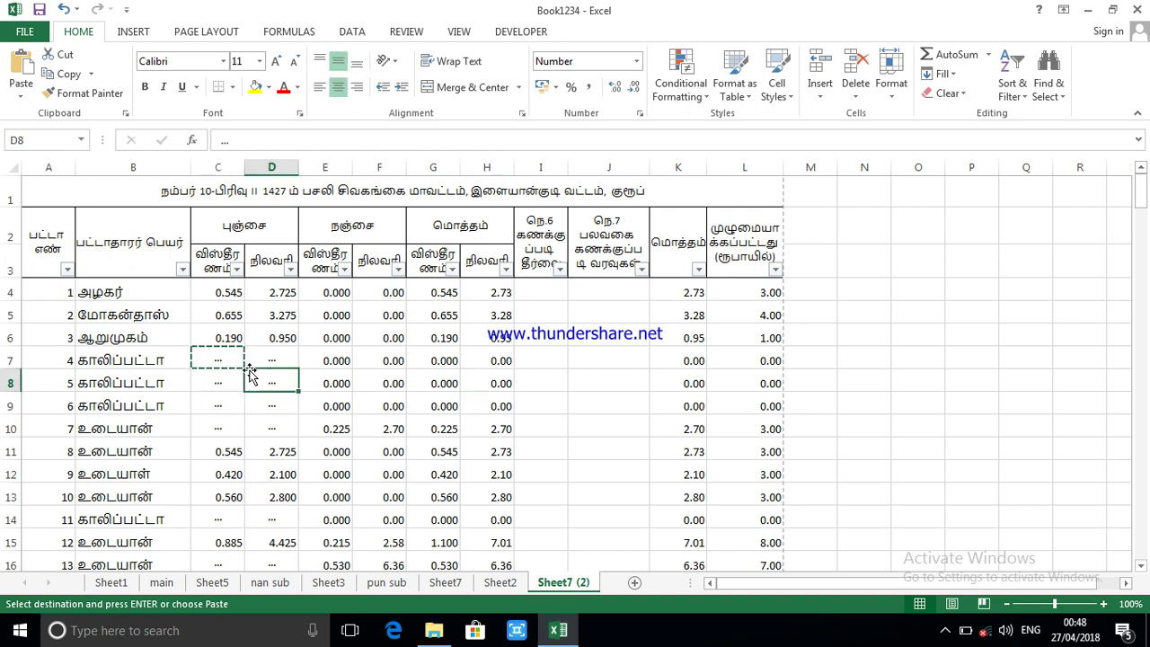
{"action": "key", "text": "ctrl+Up"}
{"action": "left_click", "coordinate": [585, 383]}
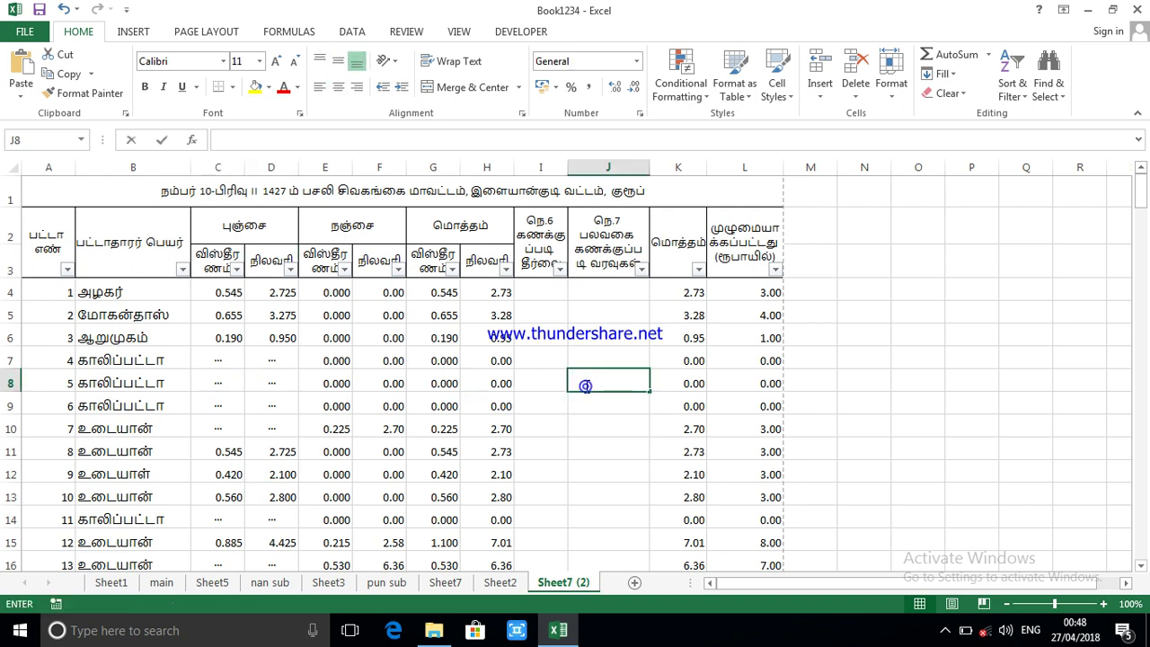
{"action": "double_click", "coordinate": [585, 383]}
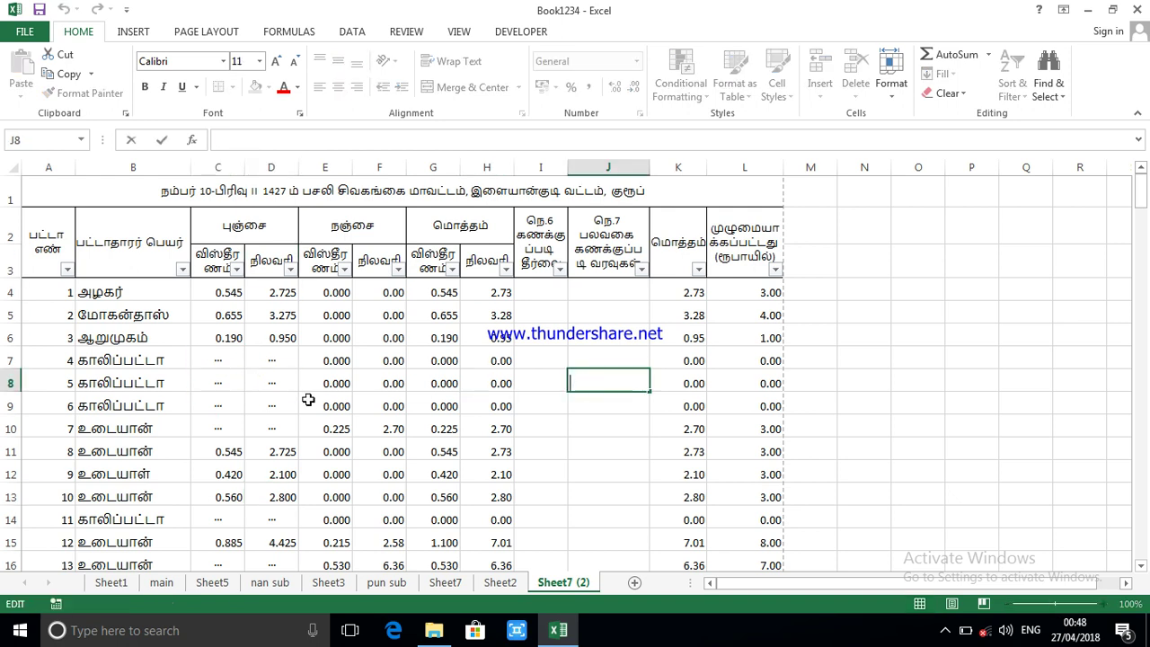
- Filter column E to show only 0.000 rows and copy the '...' from D7
{"action": "left_click", "coordinate": [345, 269]}
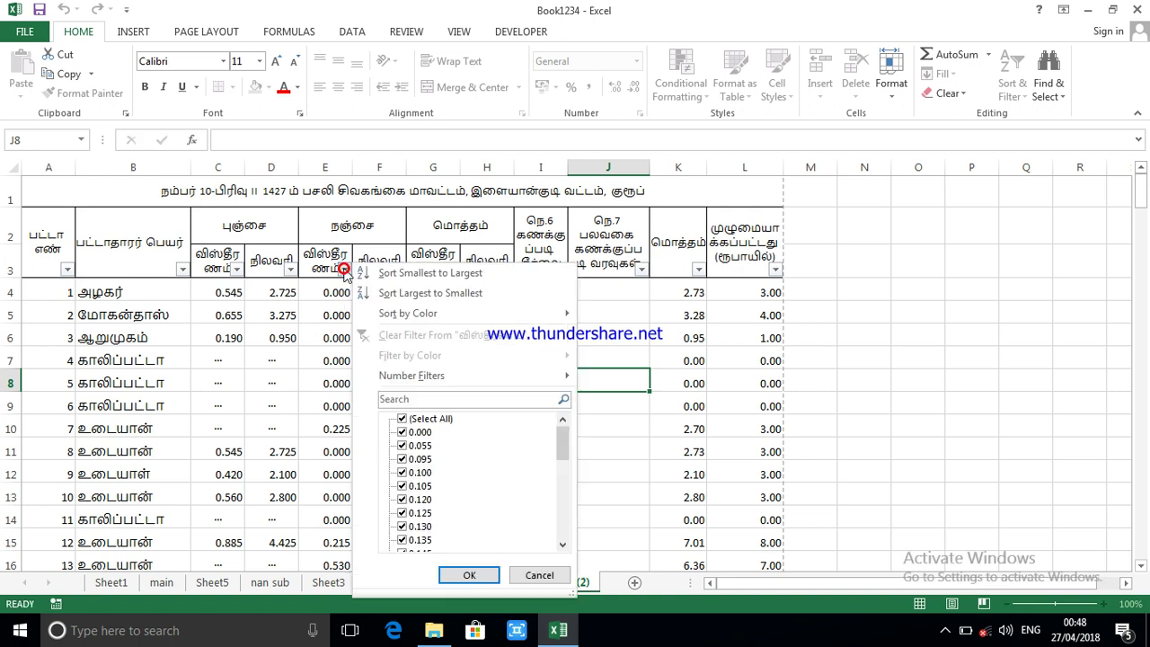
{"action": "left_click", "coordinate": [446, 422]}
{"action": "left_click", "coordinate": [420, 432]}
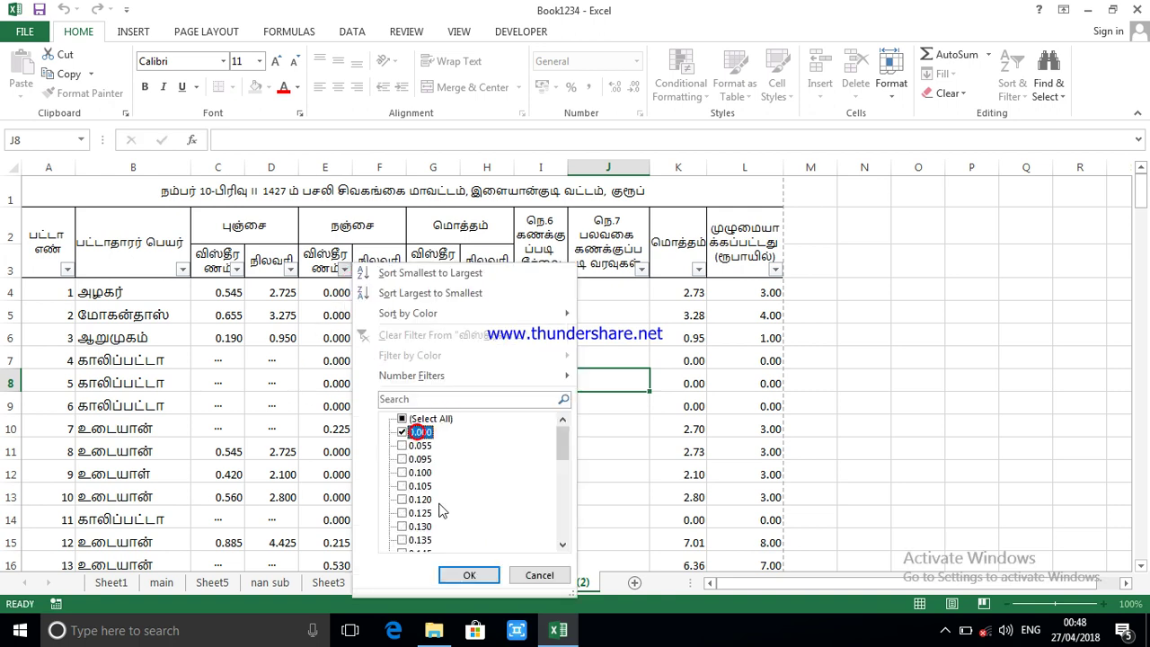
{"action": "left_click", "coordinate": [469, 575]}
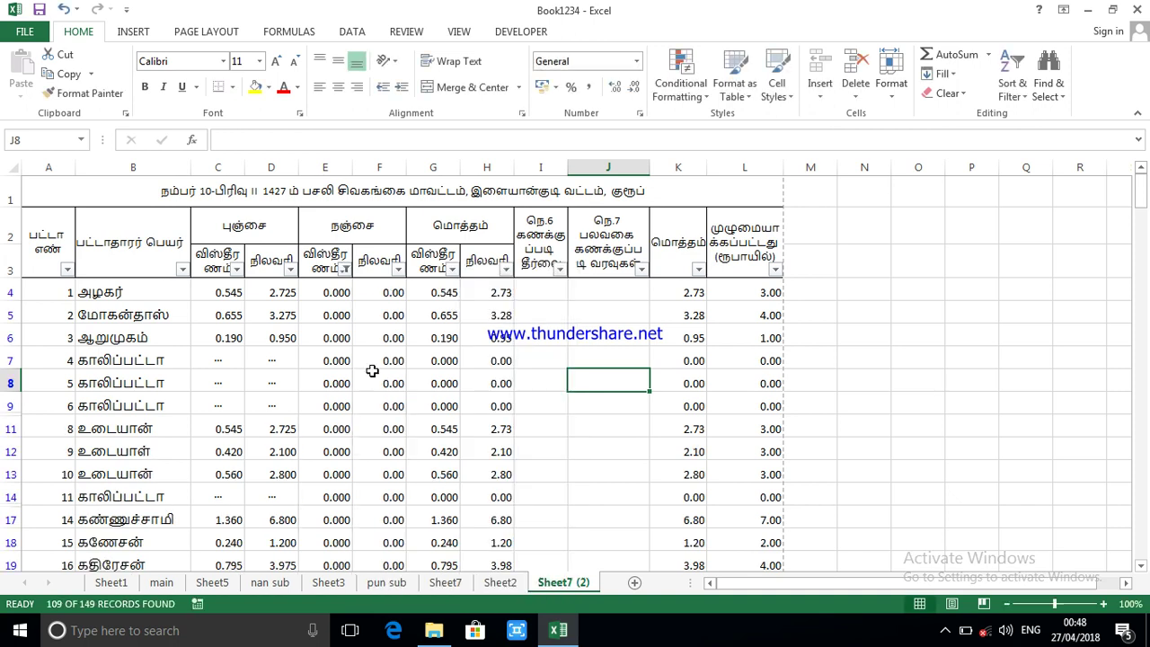
{"action": "left_click", "coordinate": [277, 361]}
{"action": "key", "text": "ctrl+c"}
- Paste the '...' placeholder into the visible cells of E4:F152 only
{"action": "left_click", "coordinate": [332, 292]}
{"action": "left_click_drag", "start_coordinate": [333, 292], "coordinate": [369, 473]}
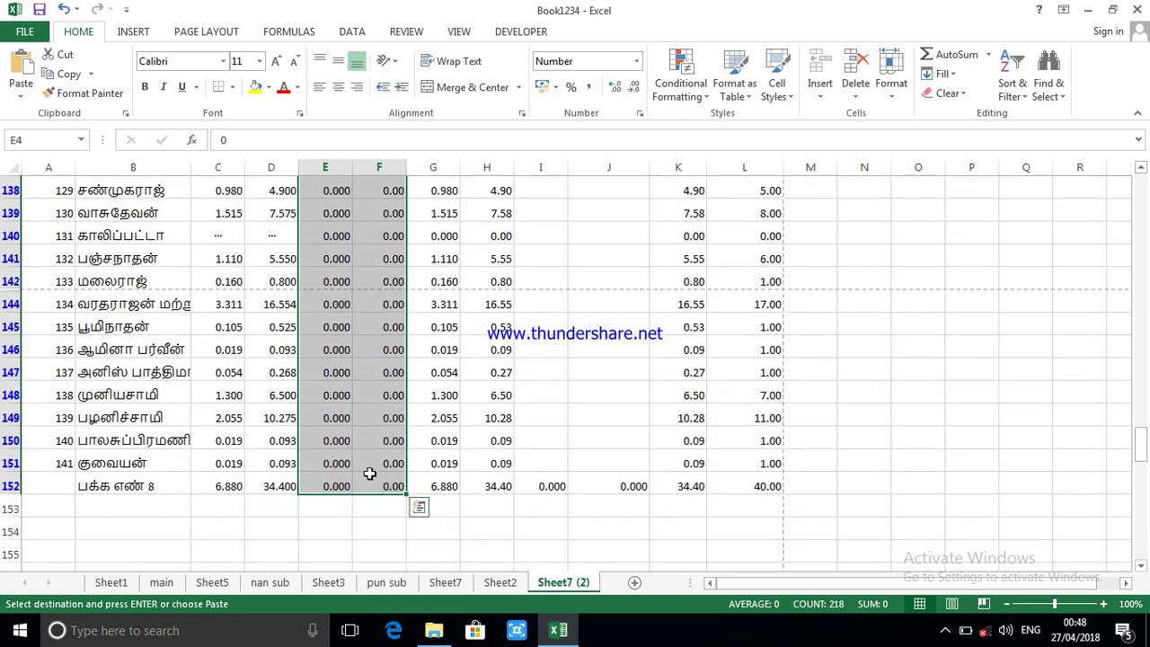
{"action": "key", "text": "F5"}
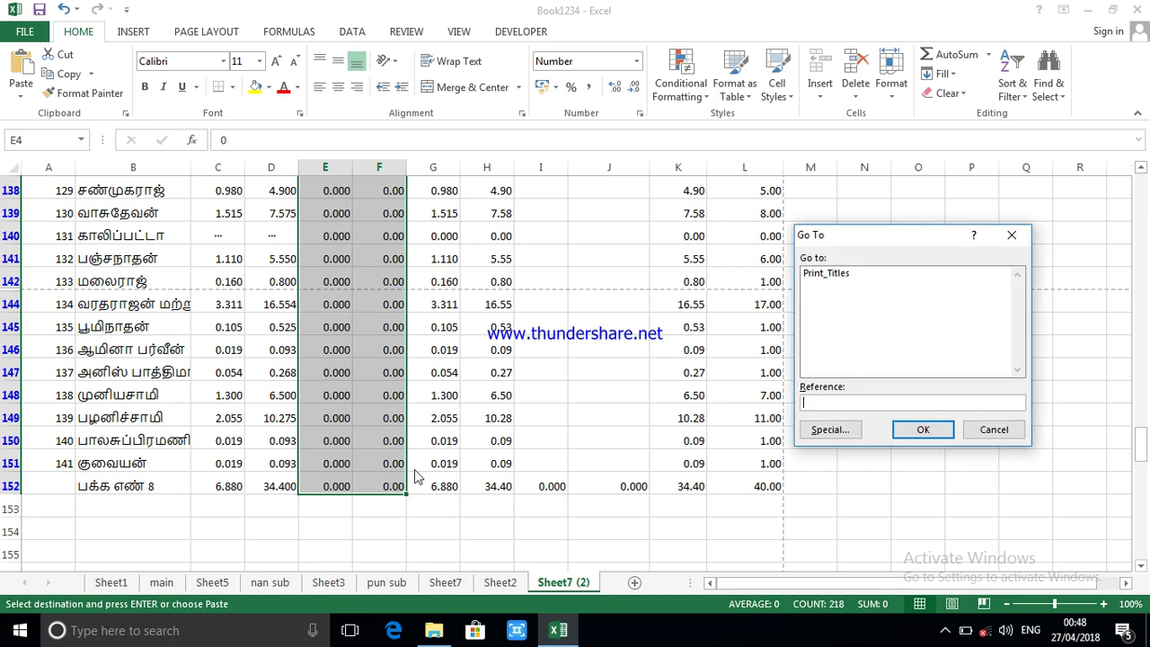
{"action": "left_click", "coordinate": [827, 426]}
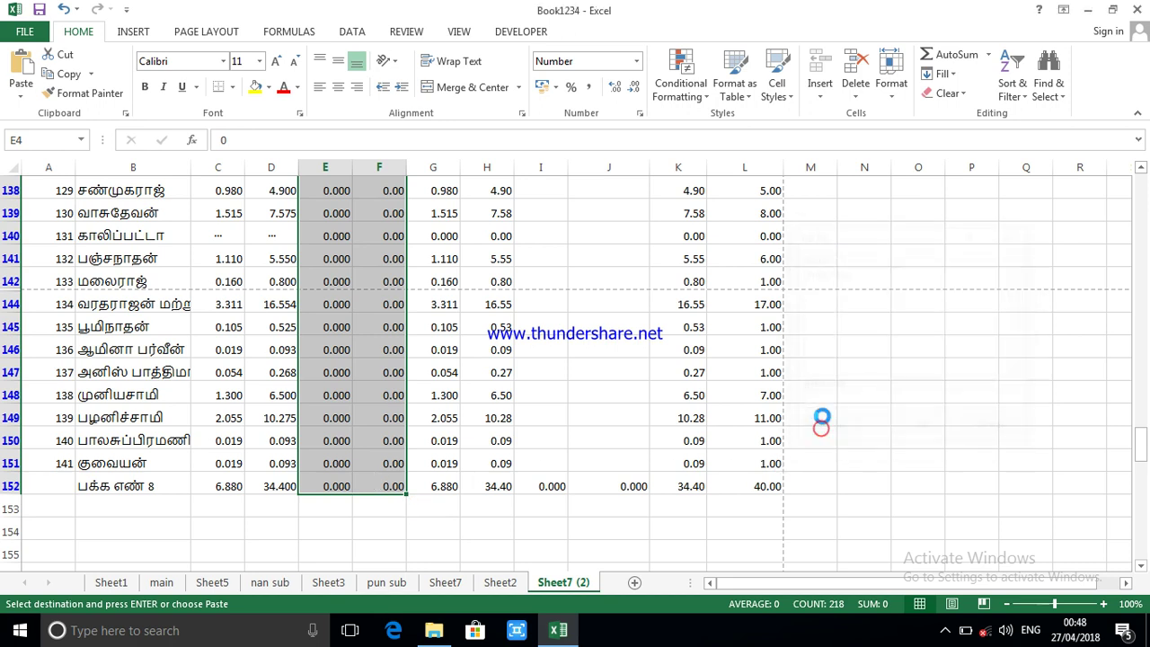
{"action": "left_click", "coordinate": [939, 362]}
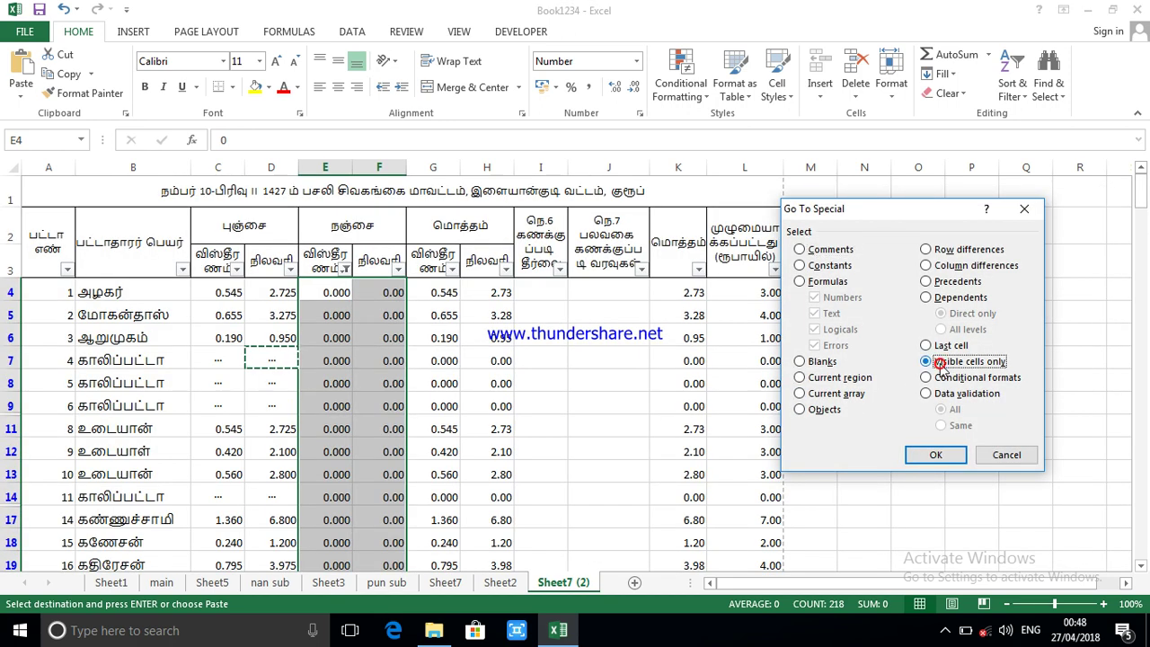
{"action": "left_click", "coordinate": [934, 453]}
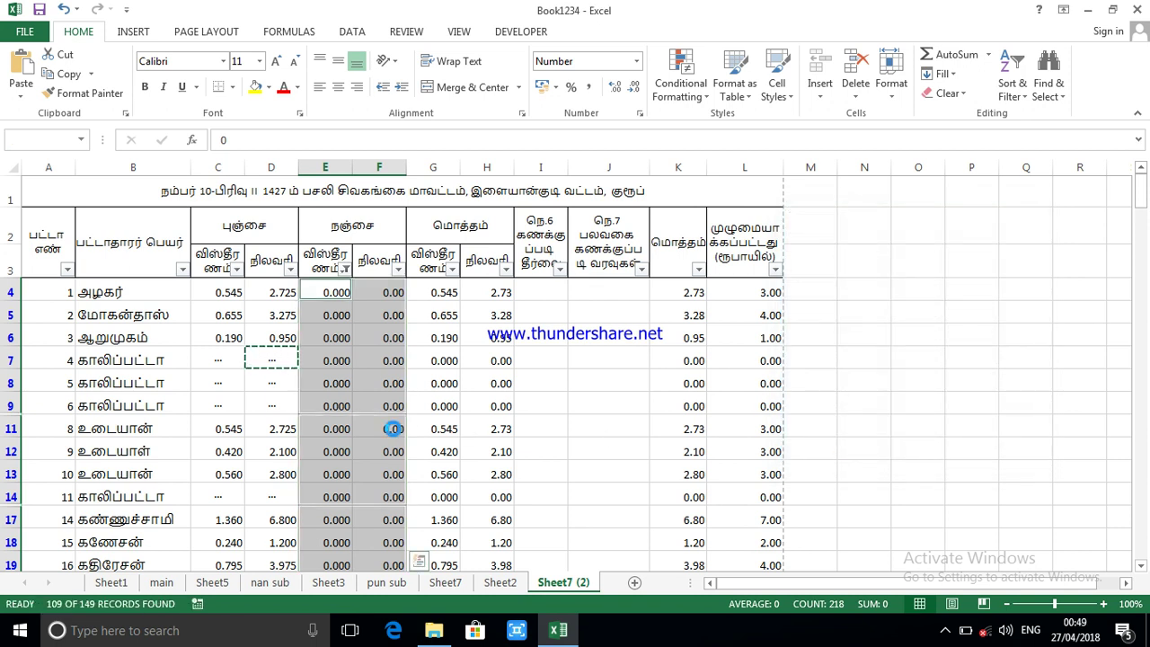
{"action": "key", "text": "ctrl+v"}
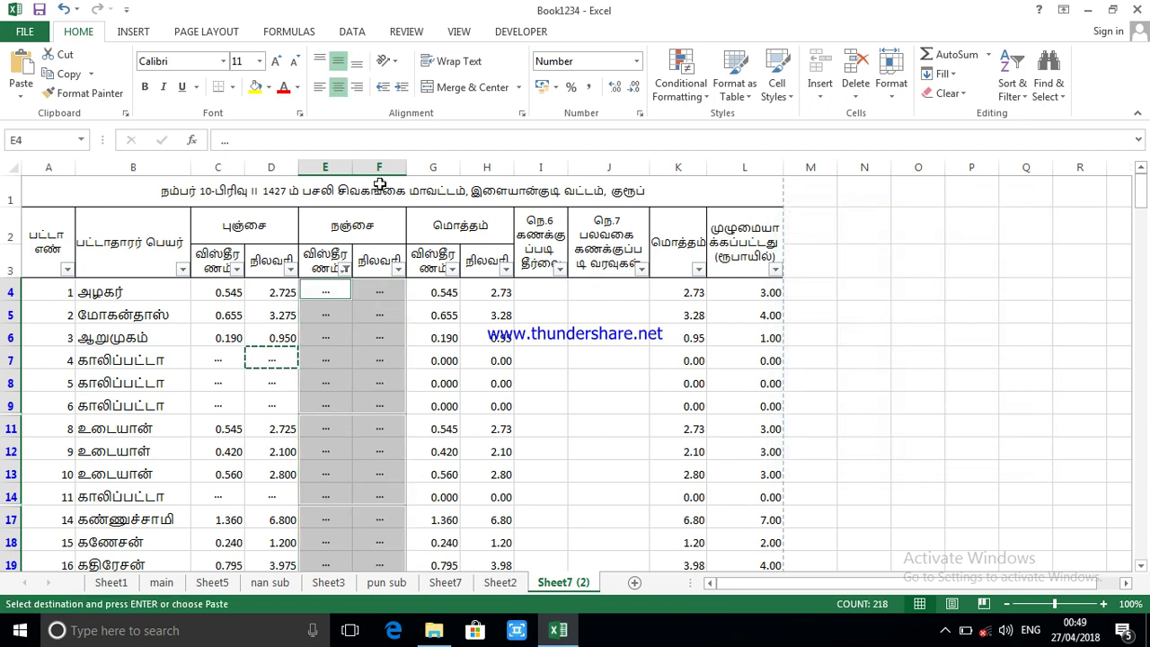
- Clear the column E filter so all rows show
{"action": "left_click", "coordinate": [345, 269]}
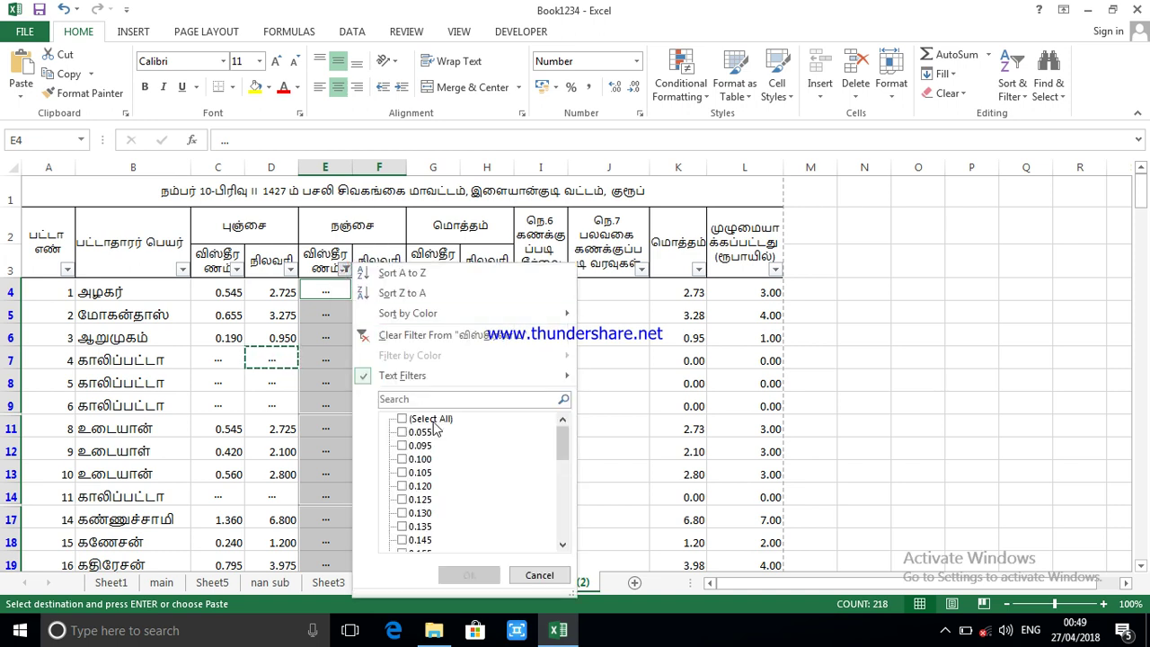
{"action": "left_click", "coordinate": [432, 419]}
{"action": "left_click", "coordinate": [468, 574]}
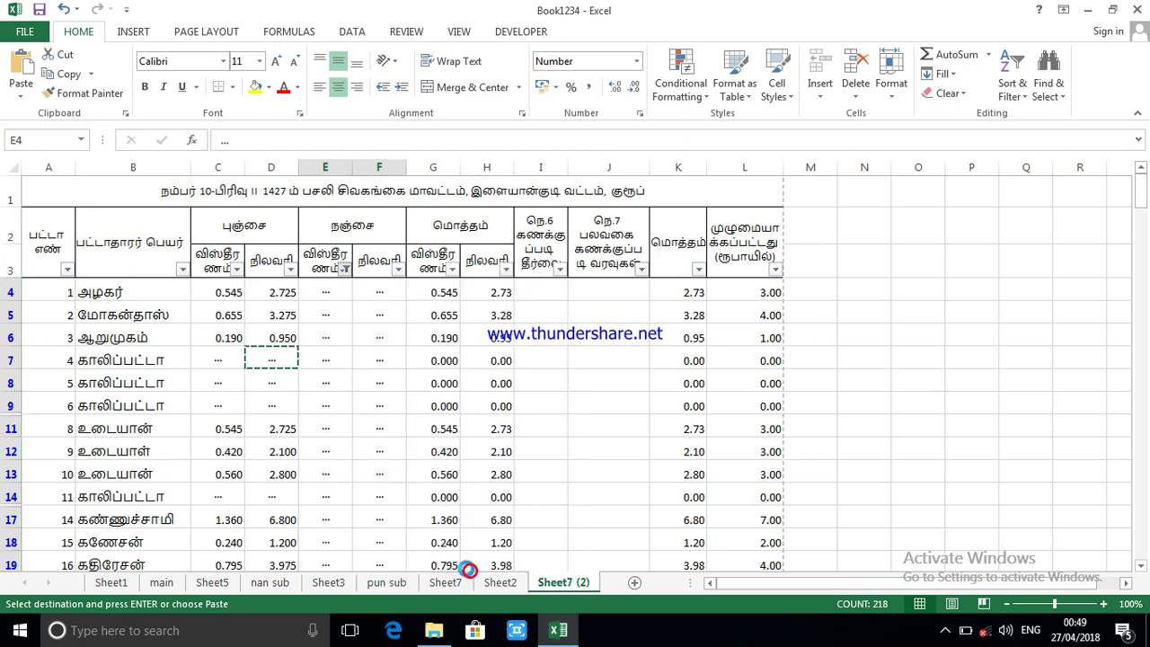
- Filter column B to show only the காலிப்பட்டா rows
{"action": "left_click", "coordinate": [372, 411]}
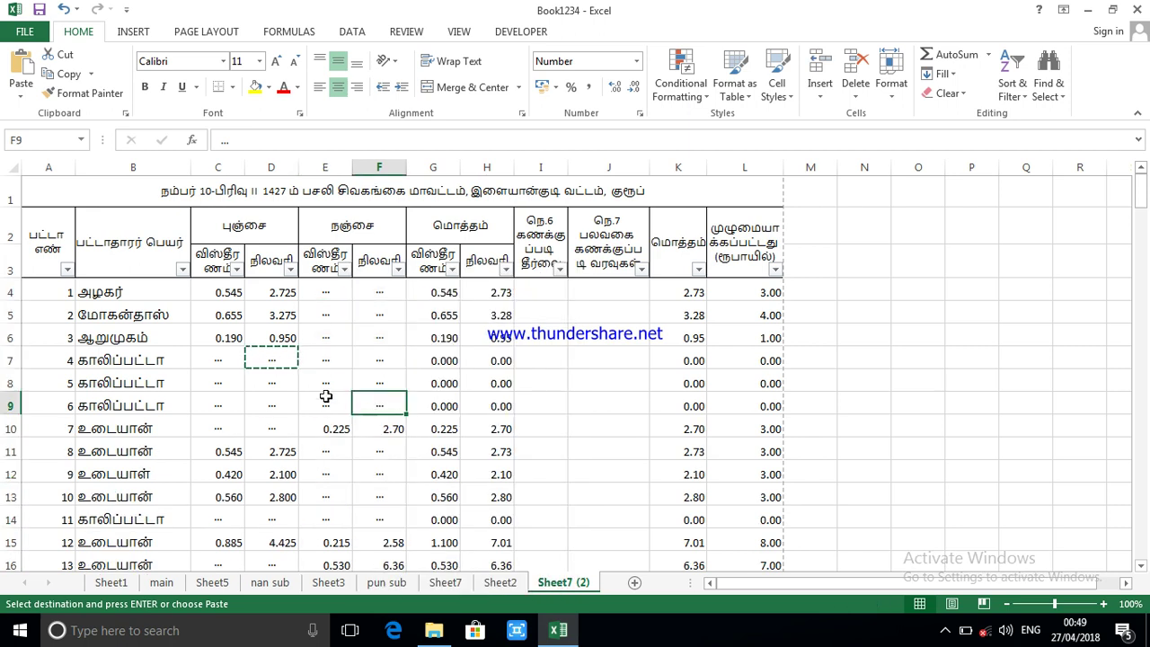
{"action": "left_click", "coordinate": [322, 385]}
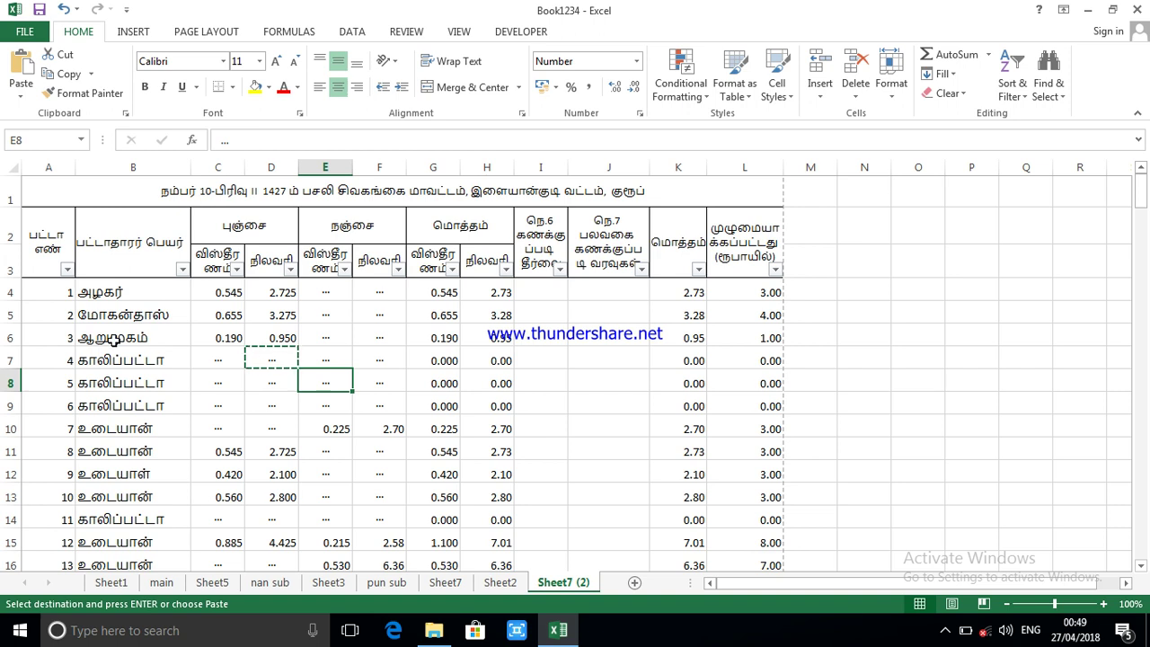
{"action": "left_click", "coordinate": [182, 270]}
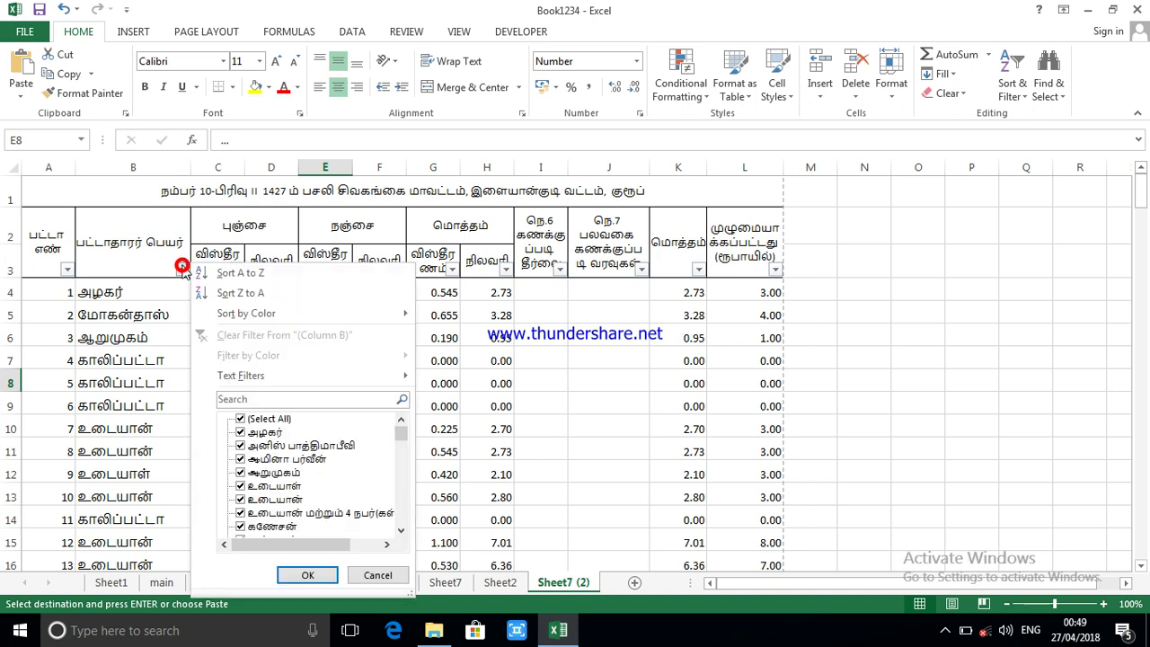
{"action": "left_click", "coordinate": [274, 419]}
{"action": "mouse_move", "coordinate": [402, 440]}
{"action": "left_mouse_down"}
{"action": "mouse_move", "coordinate": [395, 494]}
{"action": "mouse_move", "coordinate": [390, 455]}
{"action": "left_mouse_up"}
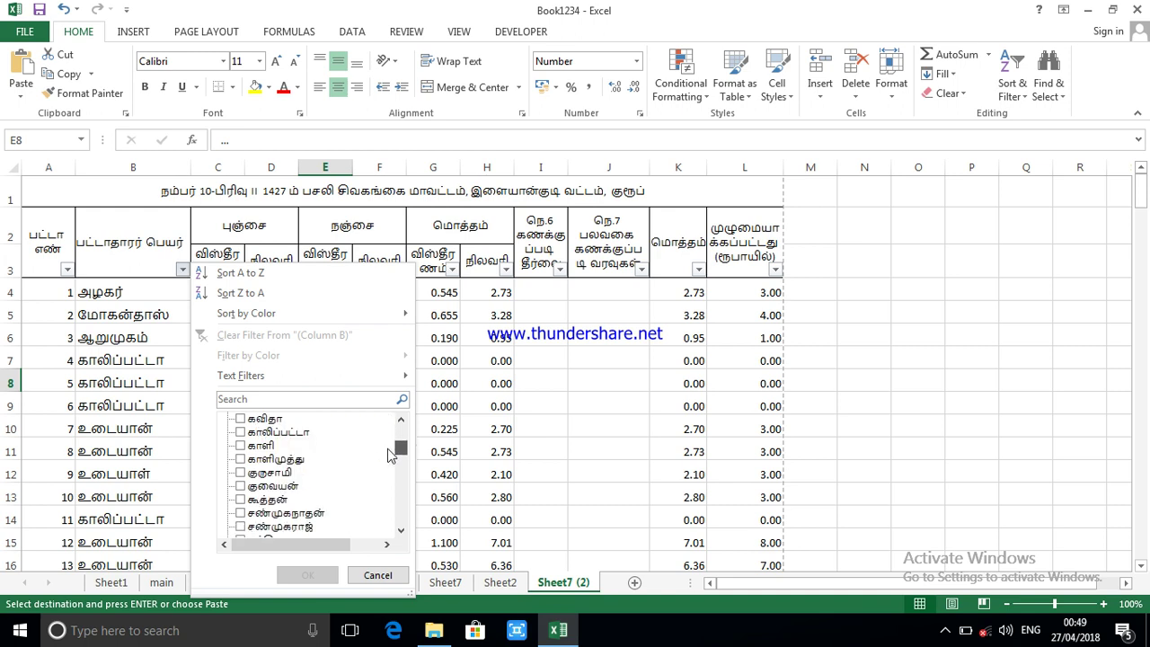
{"action": "left_click", "coordinate": [268, 433]}
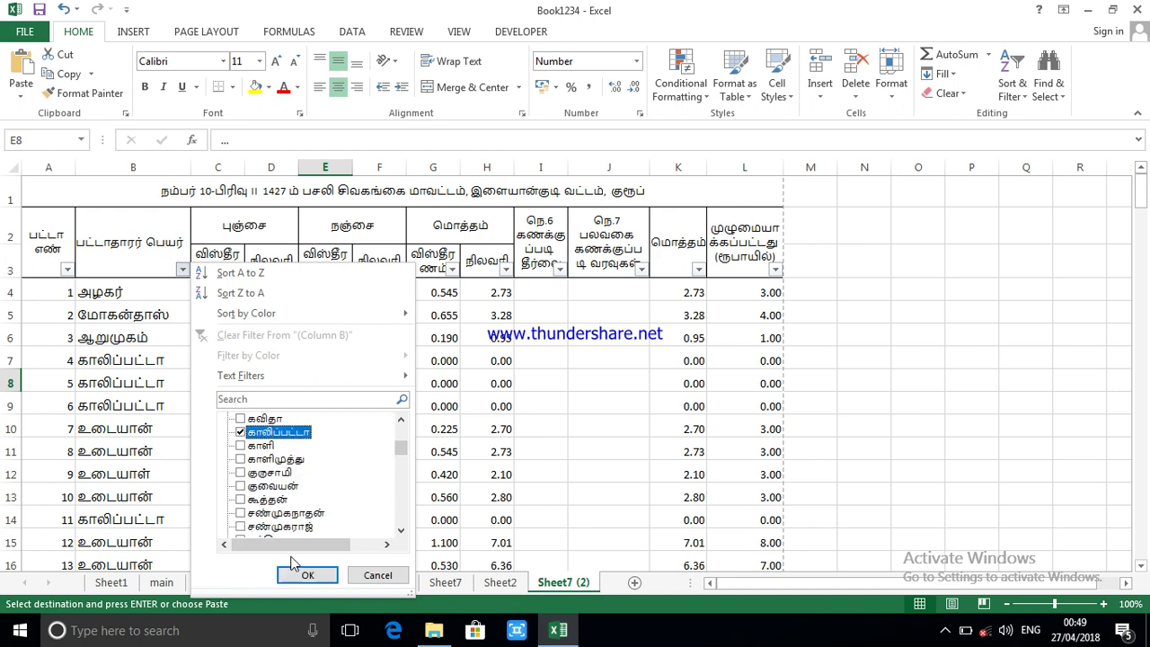
{"action": "left_click", "coordinate": [303, 575]}
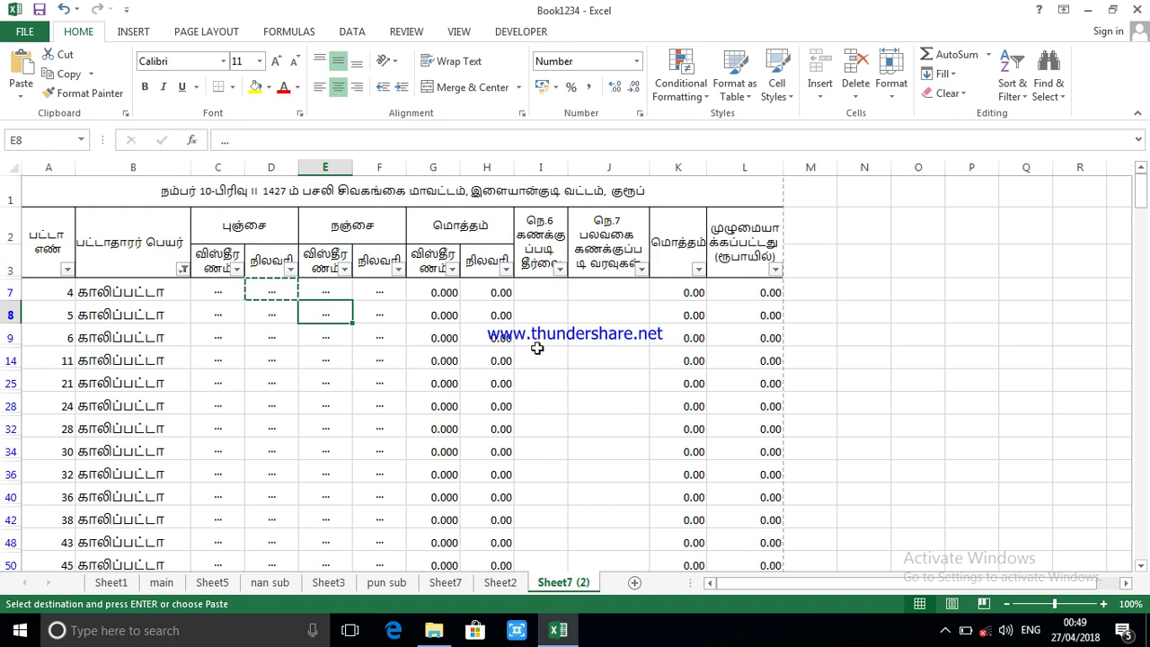
- Paste '...' into F7 and select G7:L90 of the filtered rows
{"action": "left_click", "coordinate": [377, 292]}
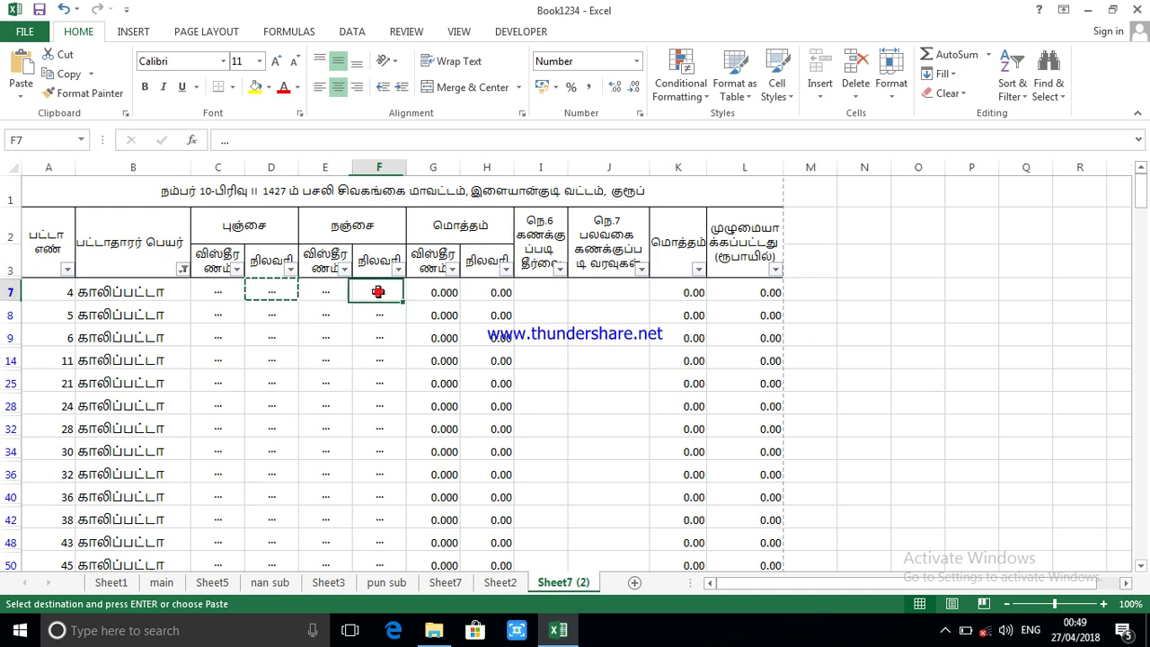
{"action": "key", "text": "ctrl+v"}
{"action": "key", "text": "ctrl+c"}
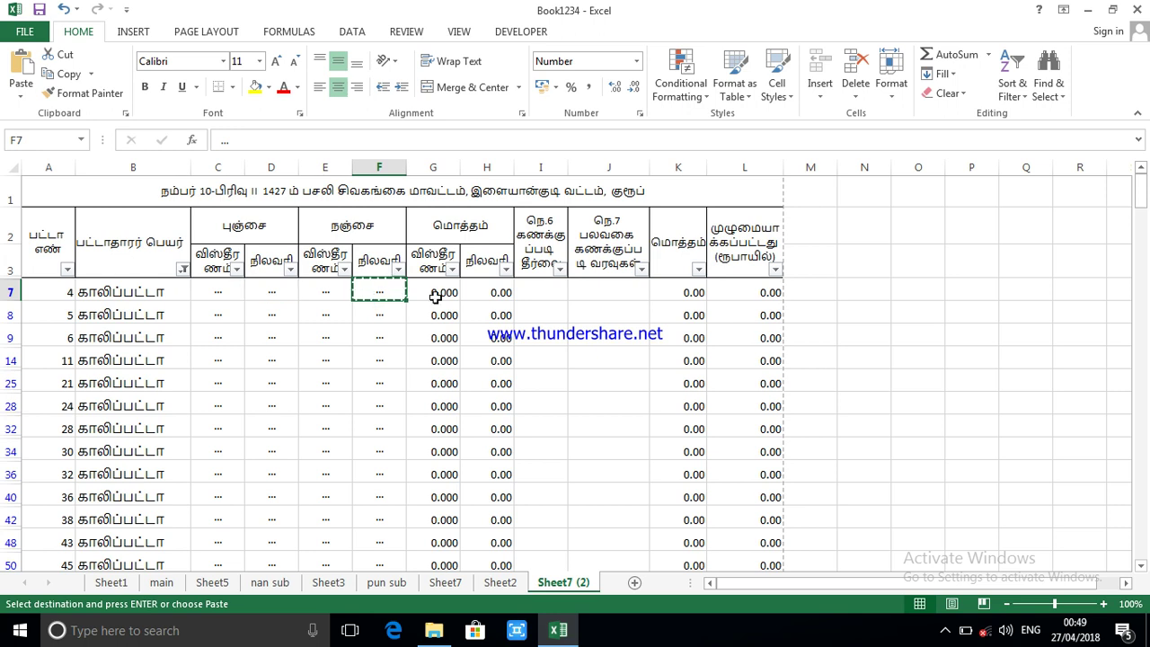
{"action": "left_click", "coordinate": [434, 293]}
{"action": "left_click_drag", "start_coordinate": [434, 292], "coordinate": [733, 530]}
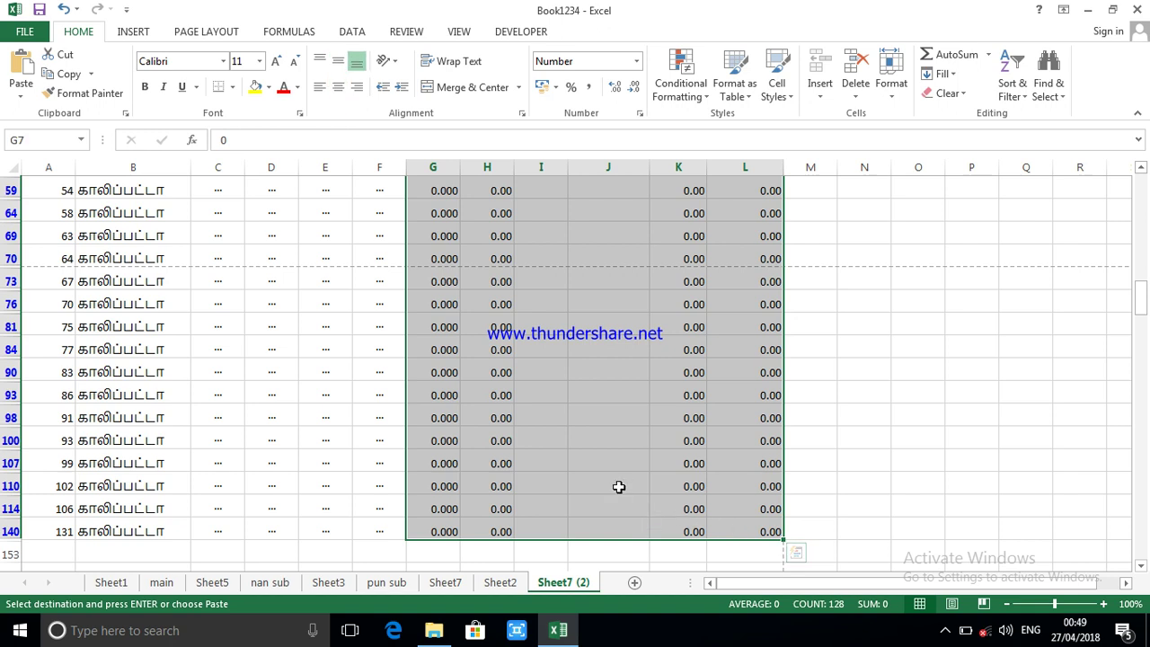
- Paste the '...' placeholder into only the visible cells of columns G to L
{"action": "key", "text": "F5"}
{"action": "left_click", "coordinate": [827, 430]}
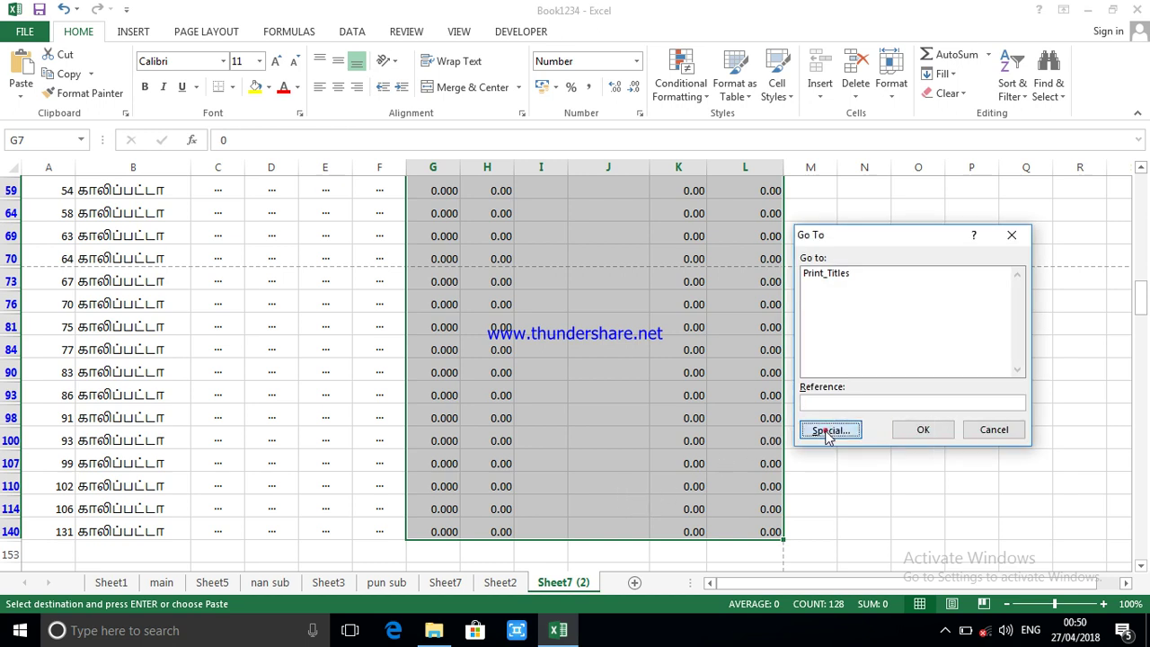
{"action": "left_click", "coordinate": [940, 364]}
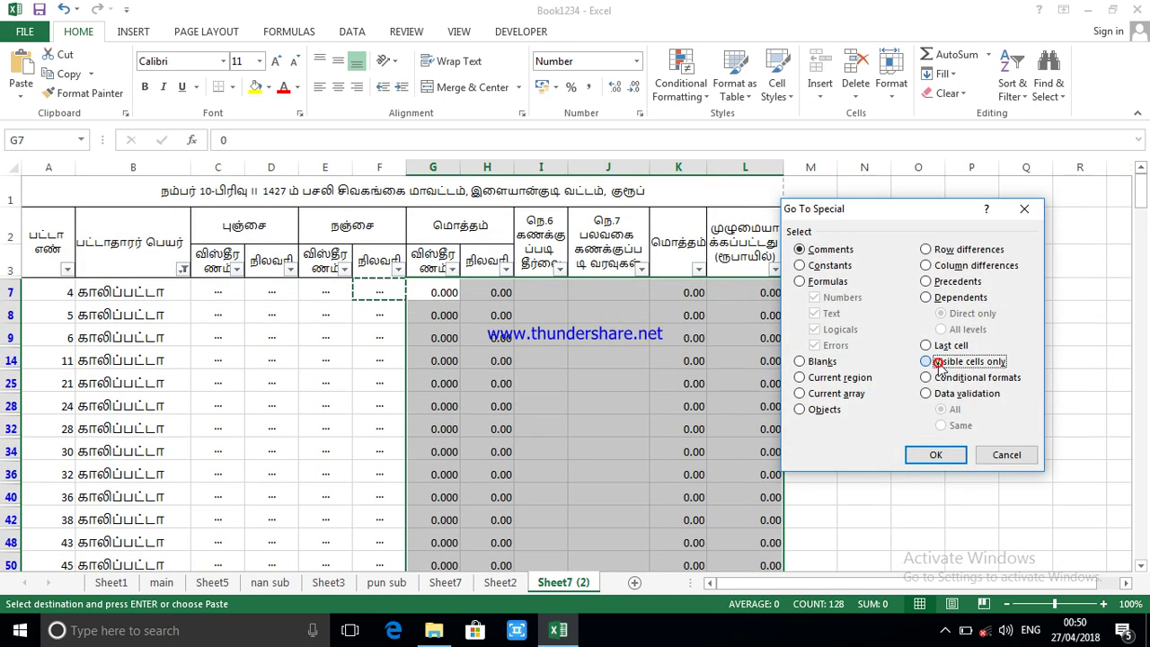
{"action": "left_click", "coordinate": [925, 451]}
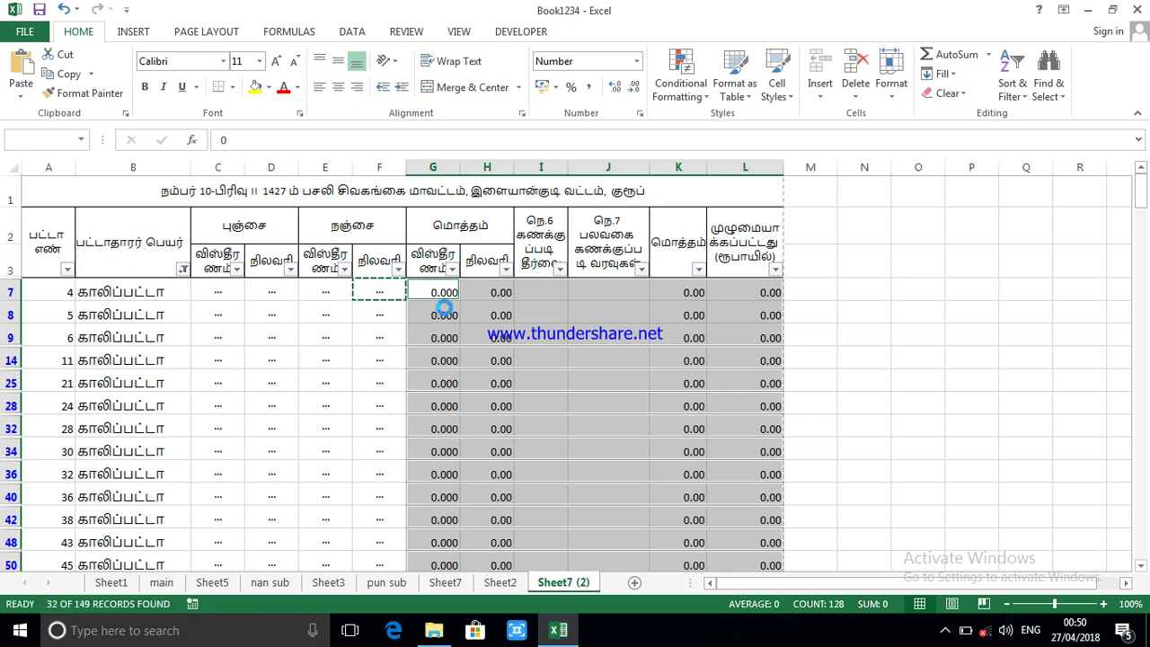
{"action": "key", "text": "ctrl+v"}
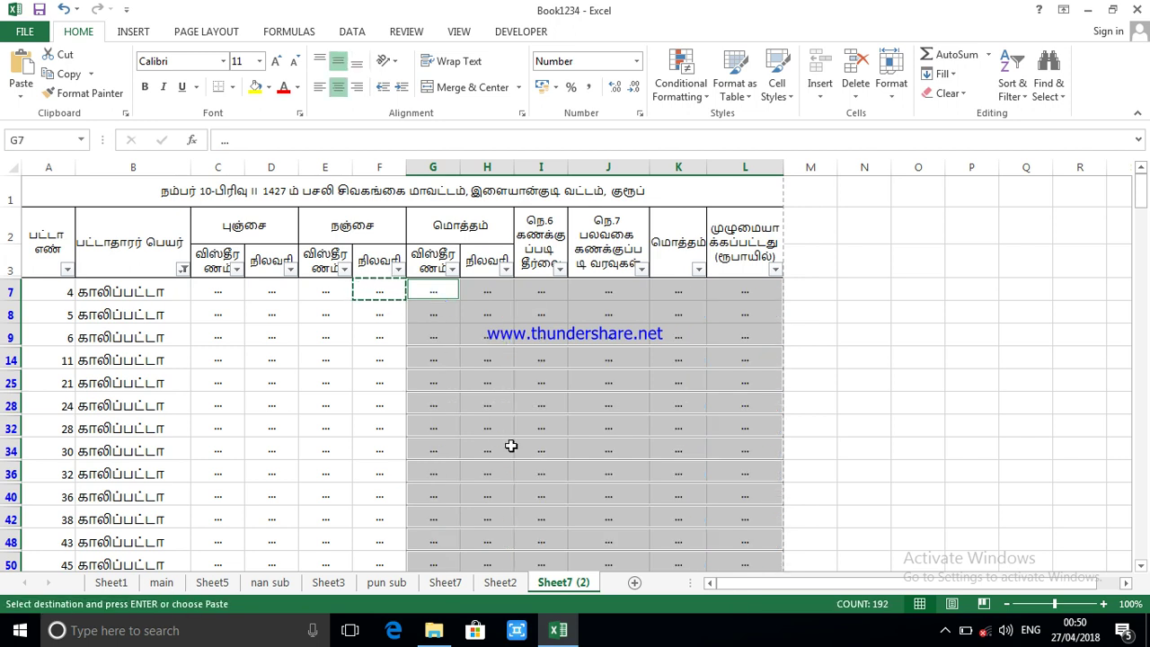
{"action": "scroll", "coordinate": [508, 444], "scroll_direction": "down", "scroll_amount": 8}
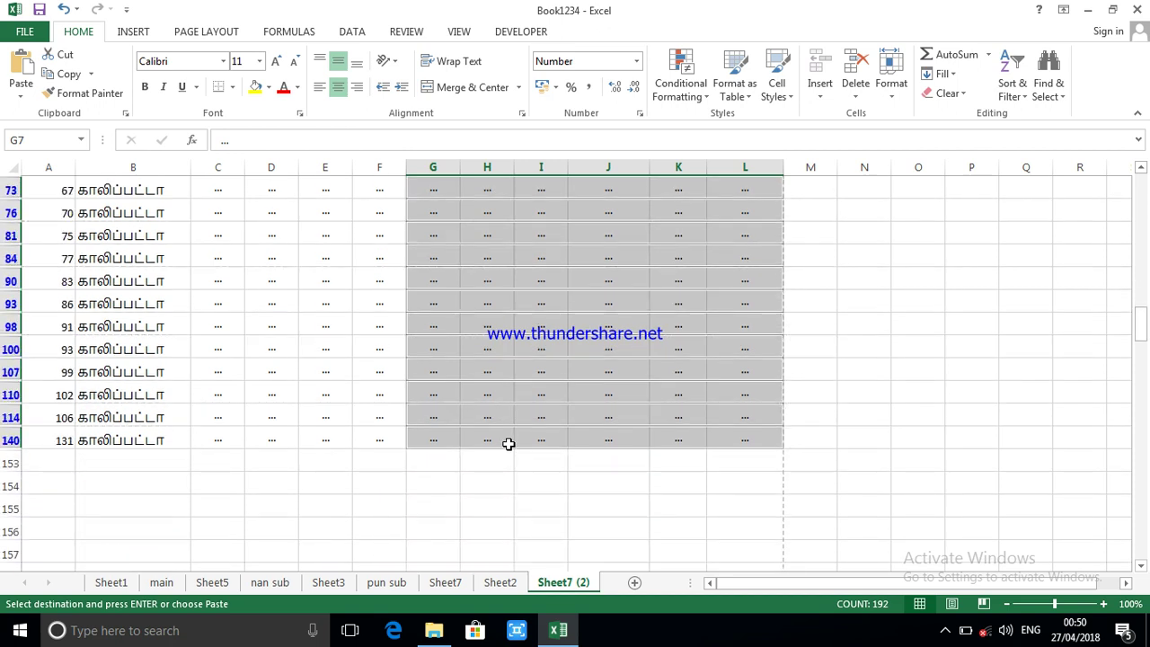
{"action": "scroll", "coordinate": [508, 444], "scroll_direction": "up", "scroll_amount": 6}
{"action": "scroll", "coordinate": [504, 428], "scroll_direction": "up", "scroll_amount": 3}
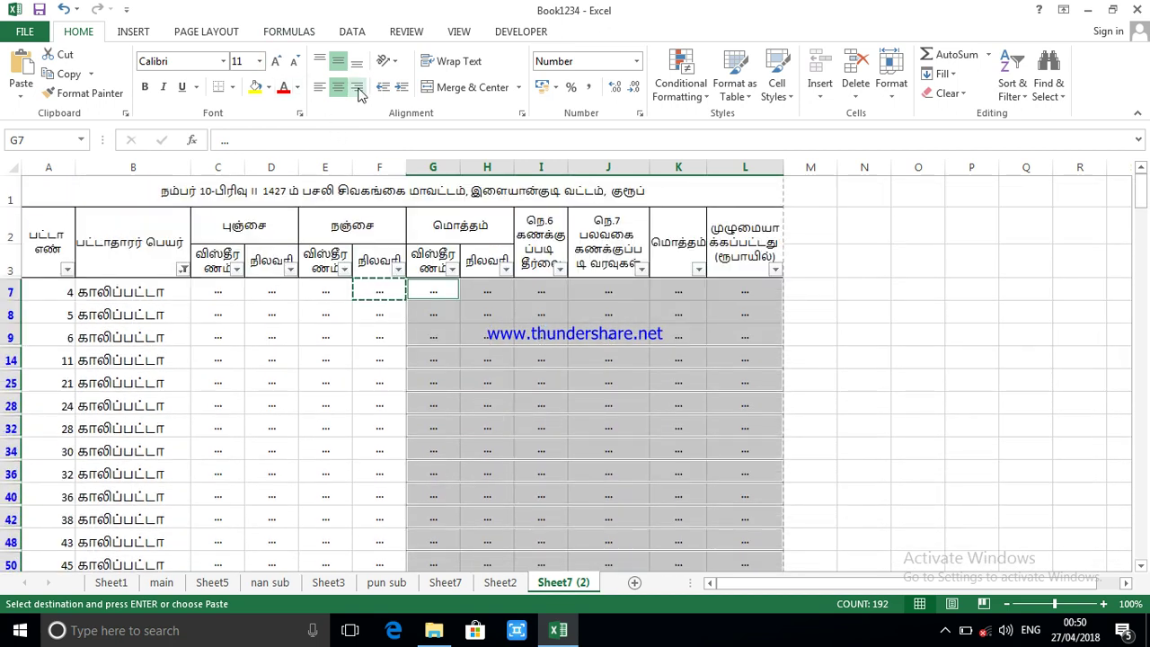
- Remove the AutoFilter so all register rows show, then select cells I4:J4
{"action": "left_click", "coordinate": [355, 33]}
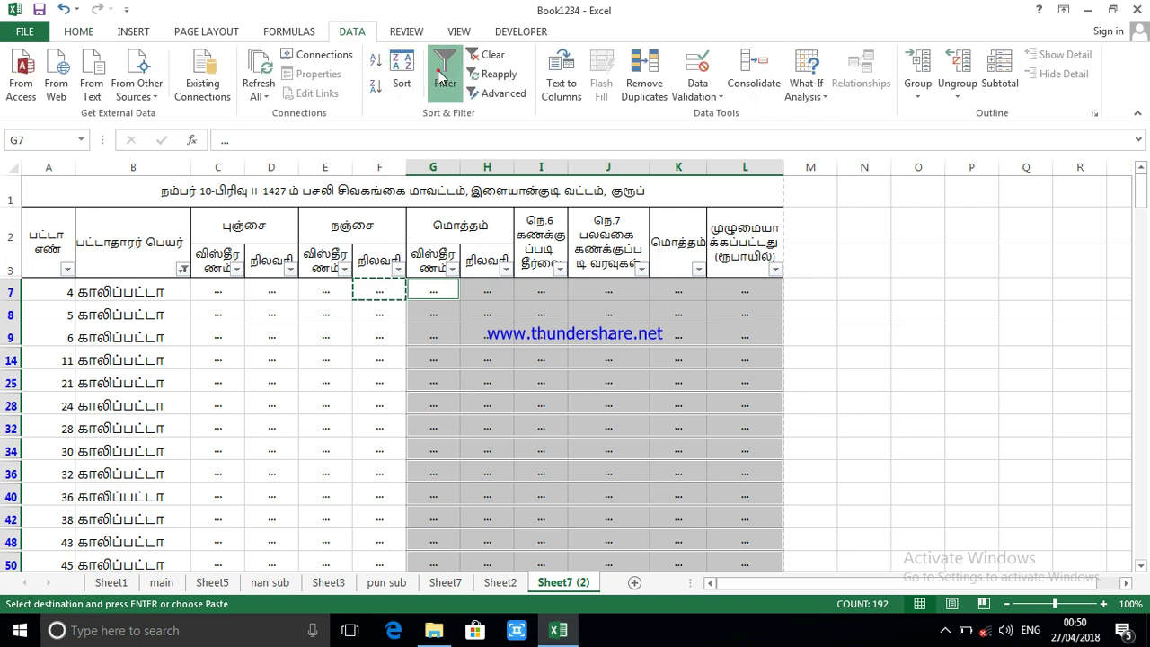
{"action": "left_click", "coordinate": [445, 72]}
{"action": "scroll", "coordinate": [642, 449], "scroll_direction": "down", "scroll_amount": 1}
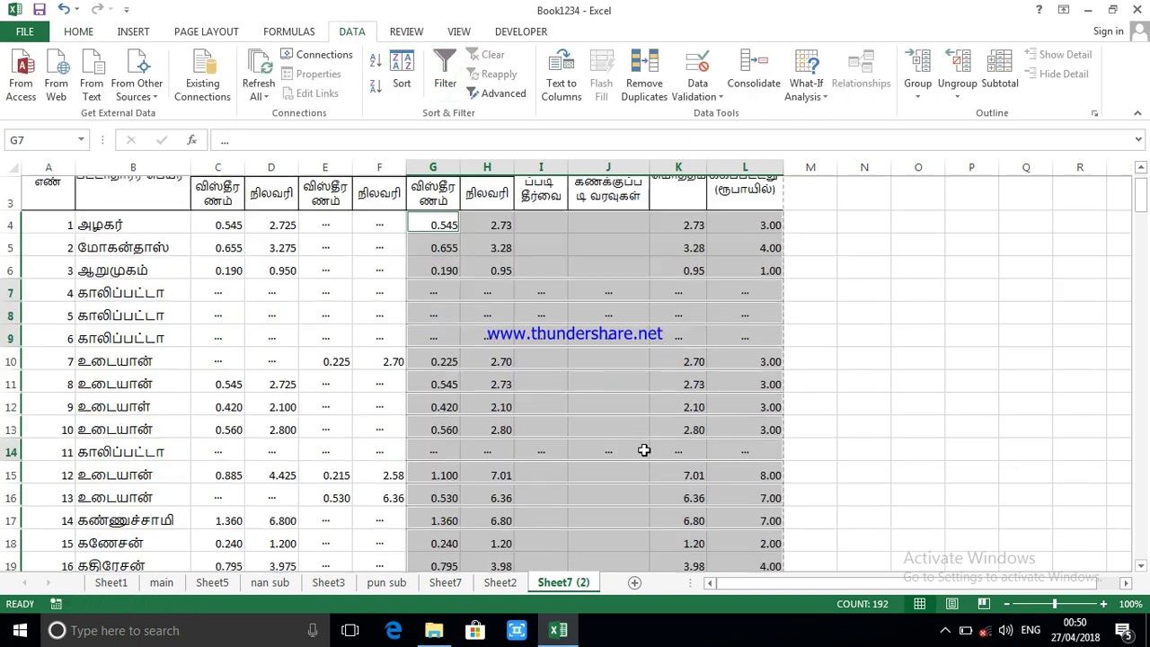
{"action": "left_click", "coordinate": [624, 439]}
{"action": "scroll", "coordinate": [609, 454], "scroll_direction": "up", "scroll_amount": 1}
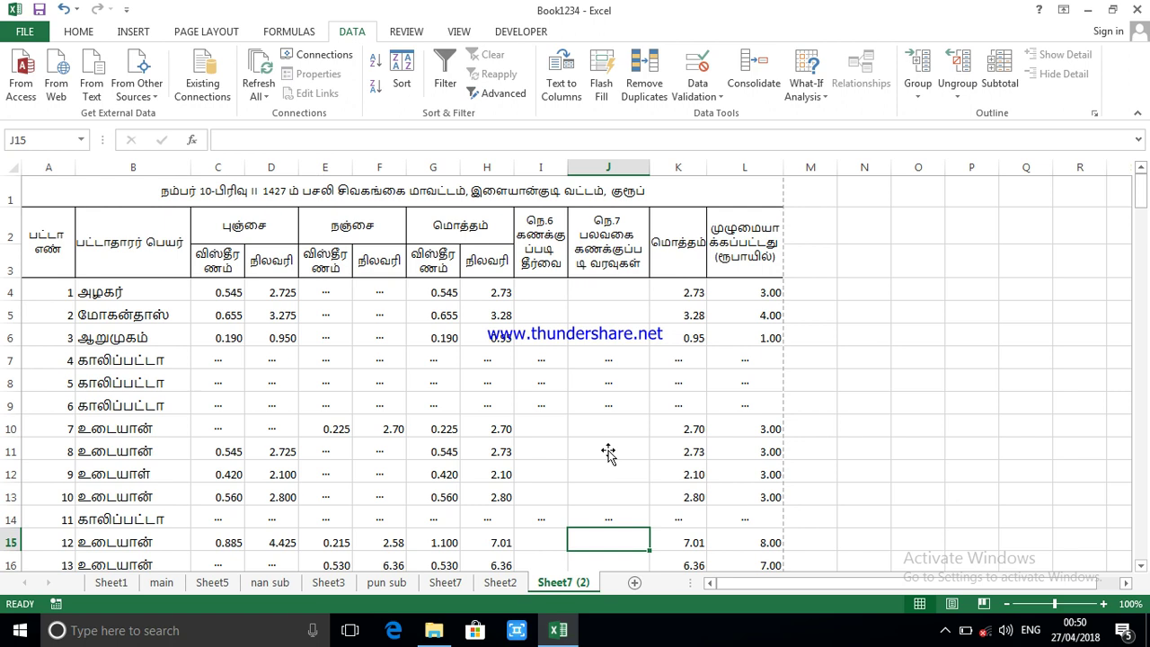
{"action": "left_click_drag", "start_coordinate": [544, 293], "coordinate": [596, 293]}
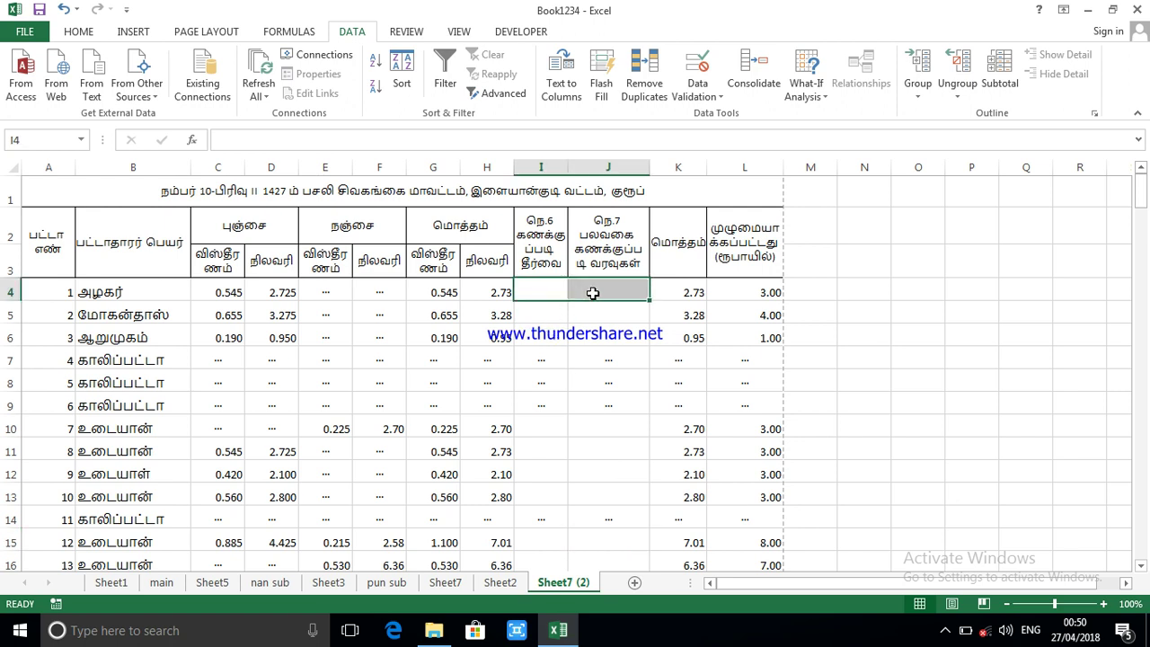
- Copy the '...' placeholder from I7 and paste it into I4:J152
{"action": "left_click", "coordinate": [539, 358]}
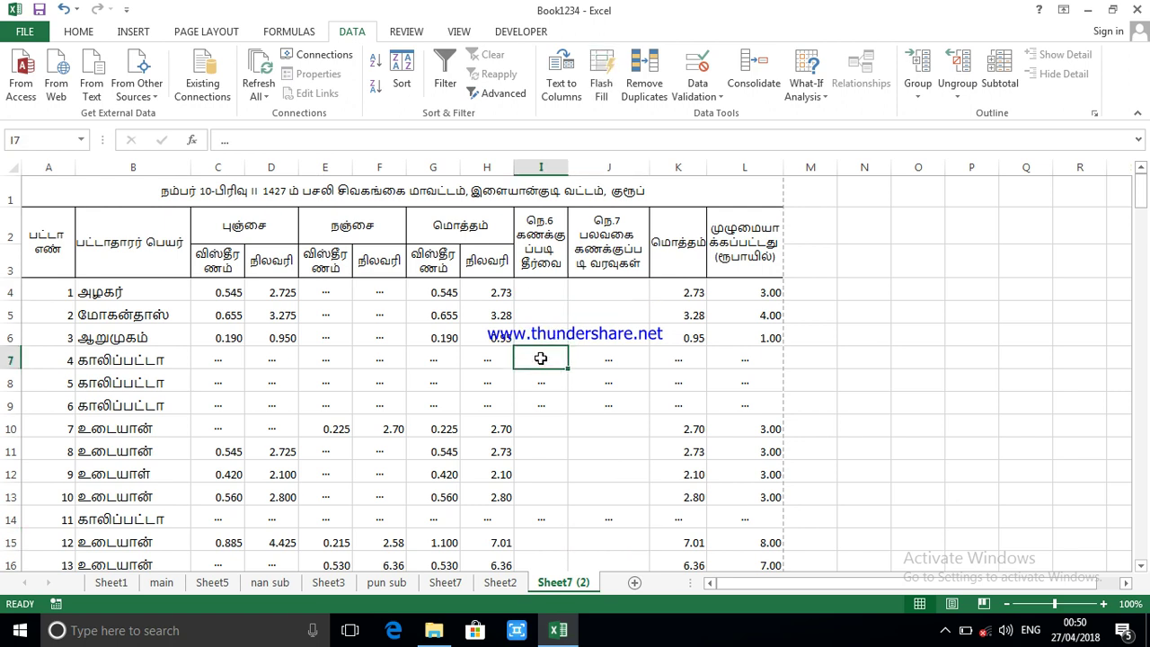
{"action": "key", "text": "ctrl+c"}
{"action": "left_click_drag", "start_coordinate": [546, 287], "coordinate": [578, 287]}
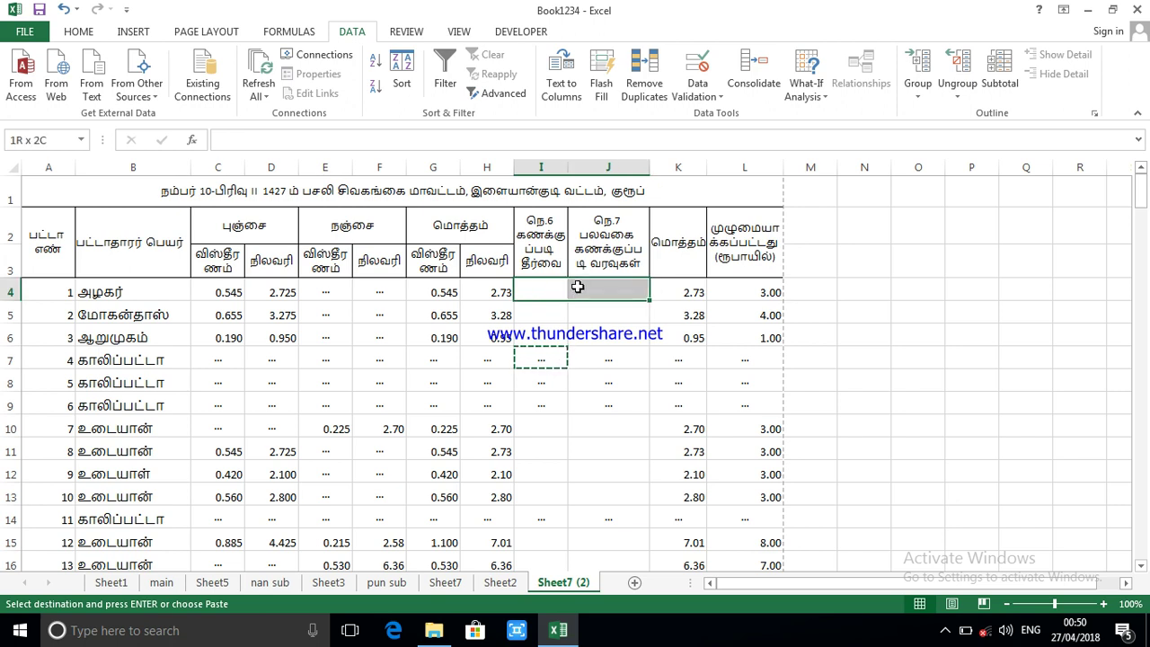
{"action": "left_click", "coordinate": [552, 291]}
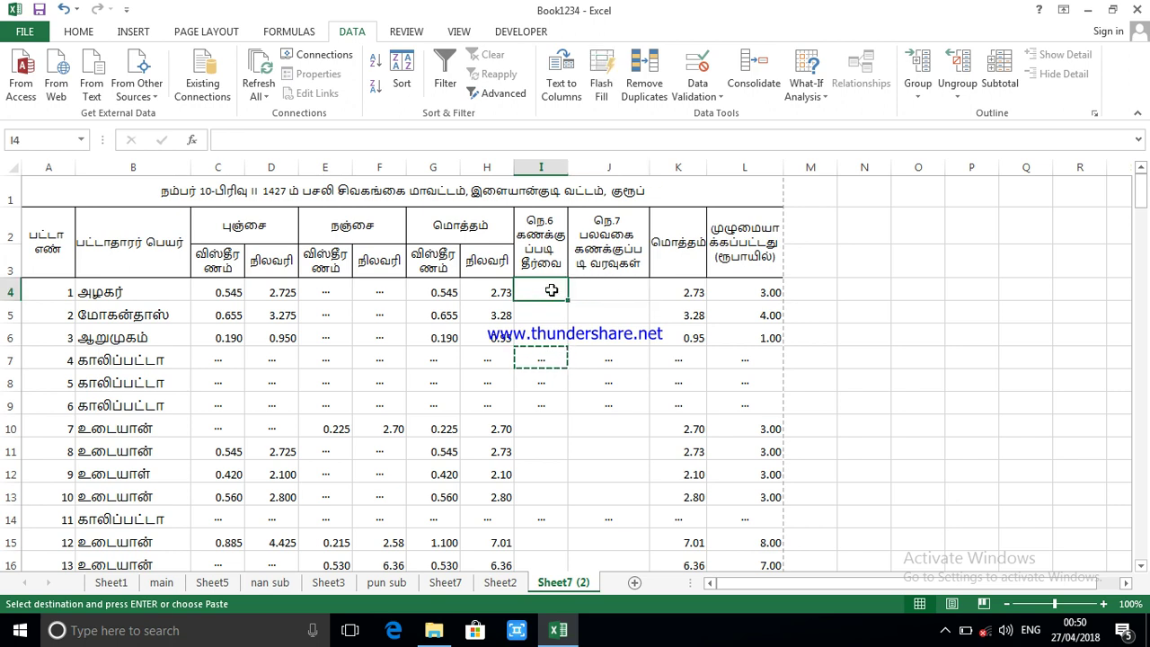
{"action": "left_click_drag", "start_coordinate": [551, 290], "coordinate": [613, 292]}
{"action": "right_click", "coordinate": [614, 296]}
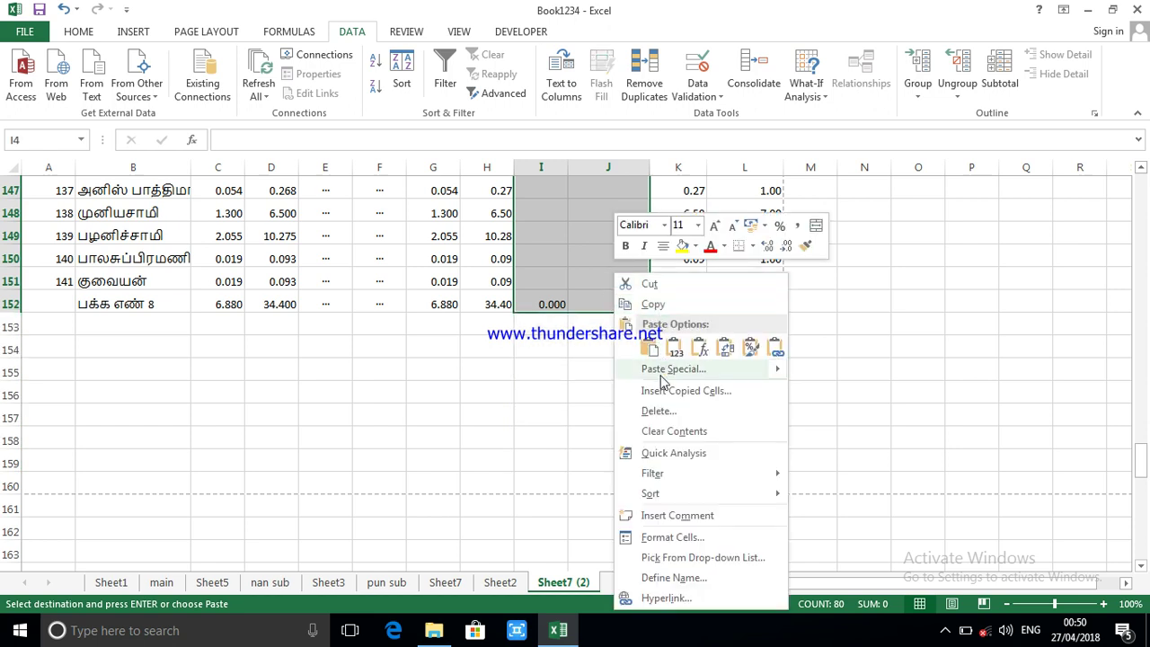
{"action": "left_click", "coordinate": [650, 347]}
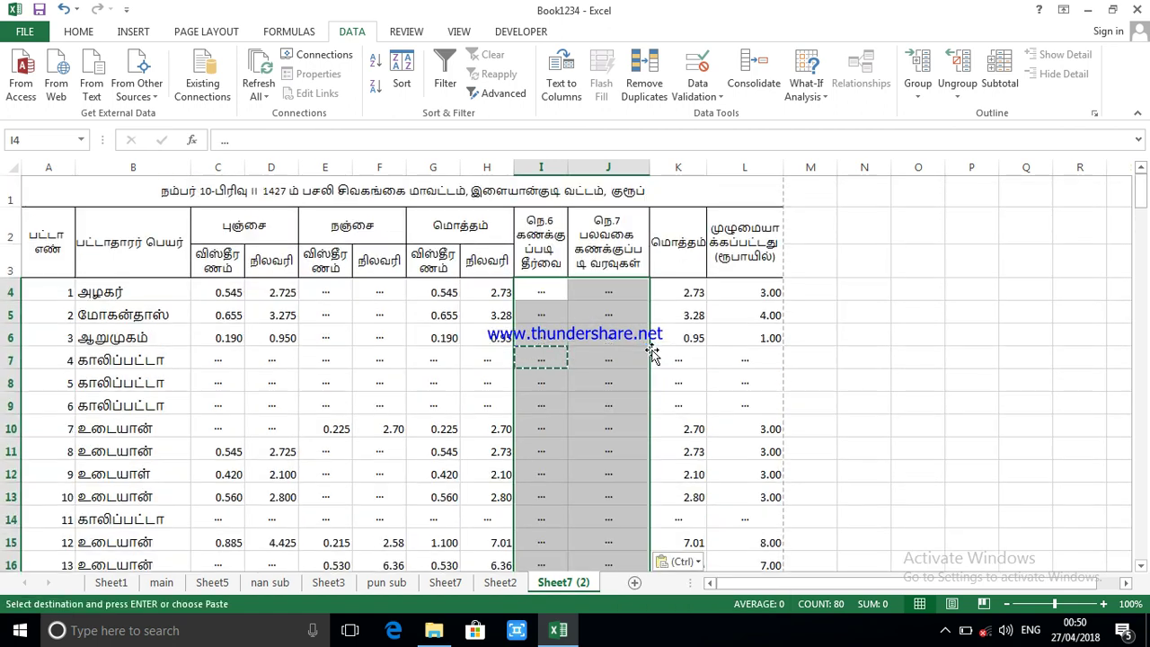
- Check the pasted '...' in J8 and clear the selection
{"action": "double_click", "coordinate": [611, 374]}
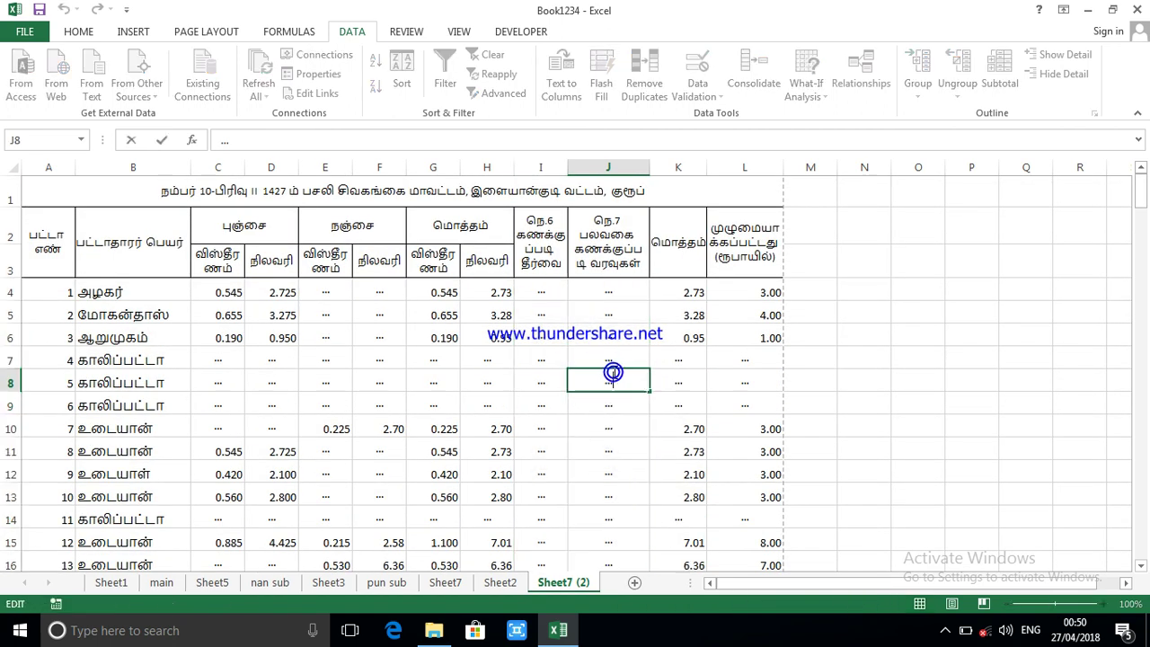
{"action": "left_click", "coordinate": [825, 386]}
{"action": "scroll", "coordinate": [566, 400], "scroll_direction": "down", "scroll_amount": 7}
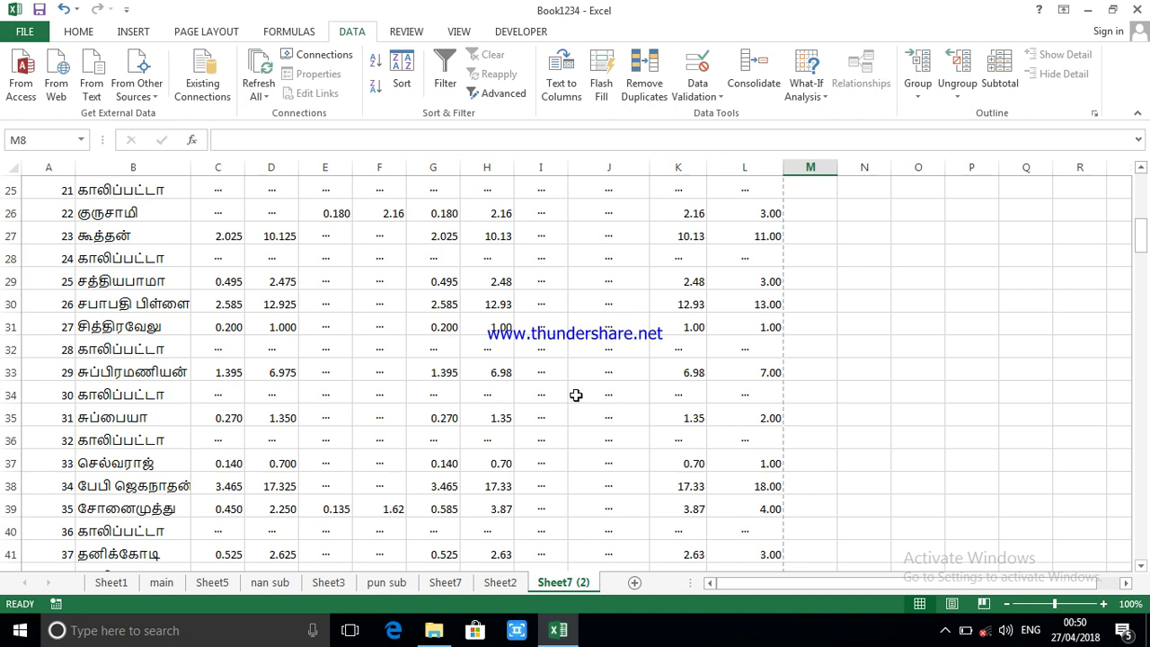
{"action": "scroll", "coordinate": [575, 386], "scroll_direction": "up", "scroll_amount": 8}
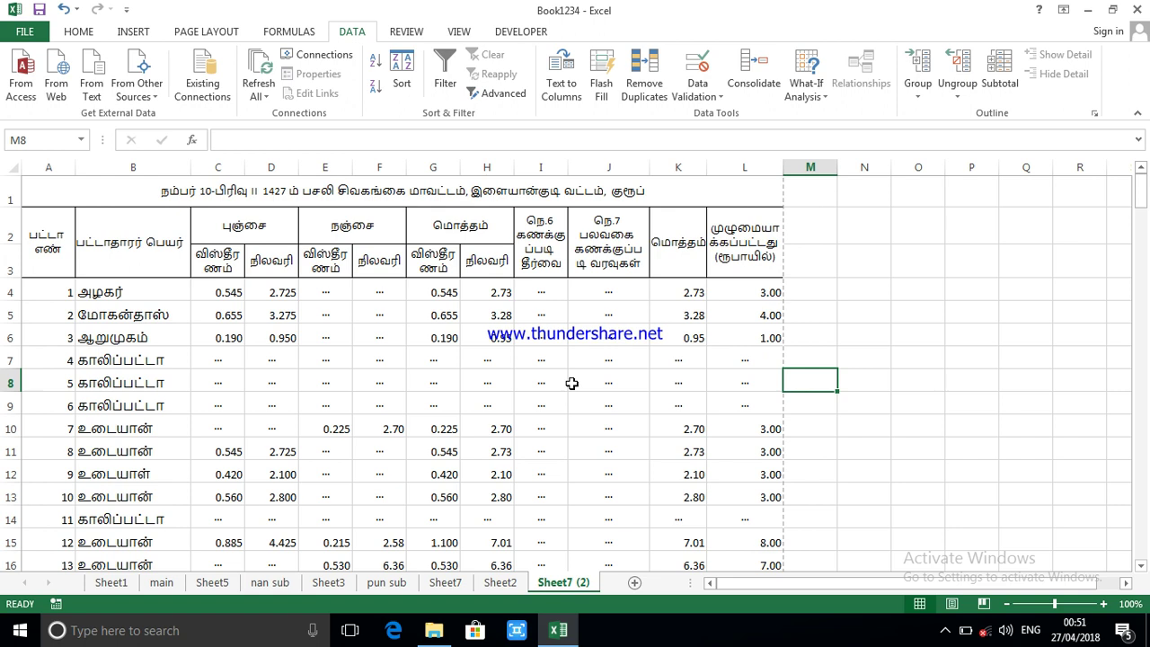
{"action": "scroll", "coordinate": [571, 383], "scroll_direction": "down", "scroll_amount": 1}
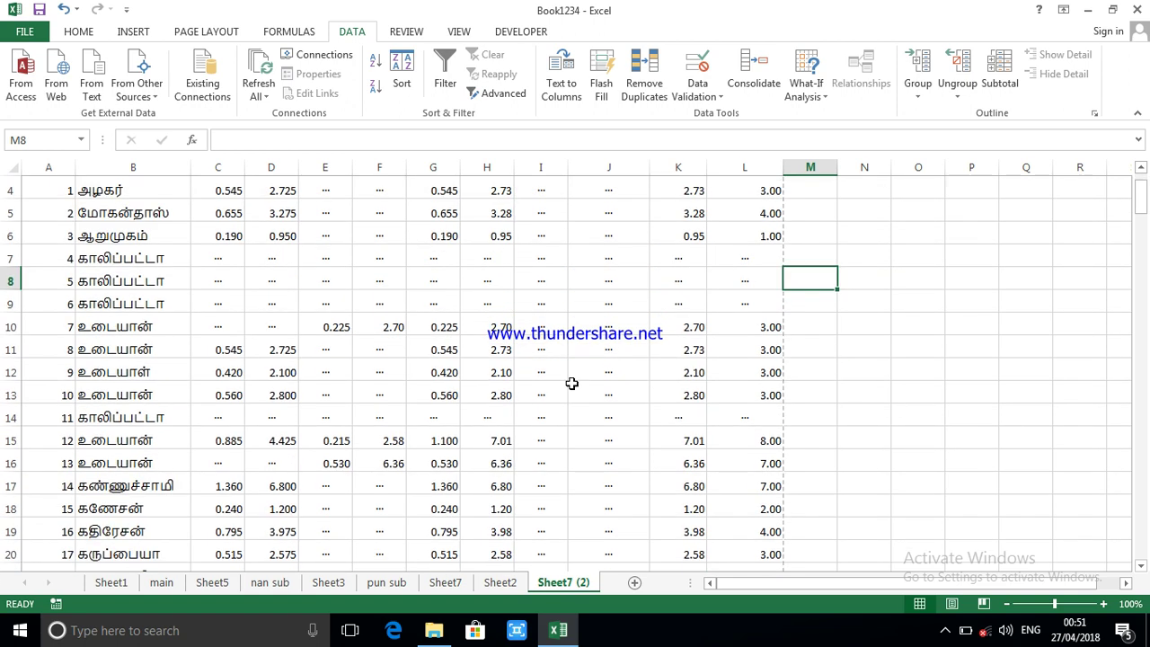
{"action": "scroll", "coordinate": [571, 384], "scroll_direction": "up", "scroll_amount": 1}
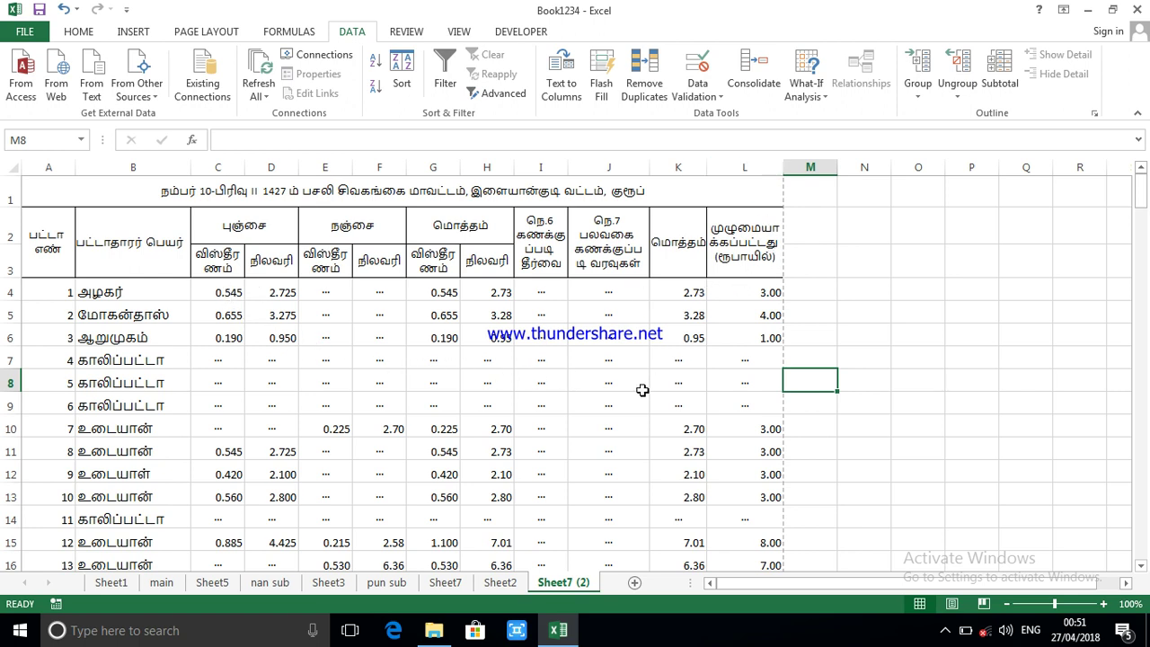
{"action": "scroll", "coordinate": [509, 413], "scroll_direction": "down", "scroll_amount": 4}
{"action": "scroll", "coordinate": [509, 414], "scroll_direction": "down", "scroll_amount": 13}
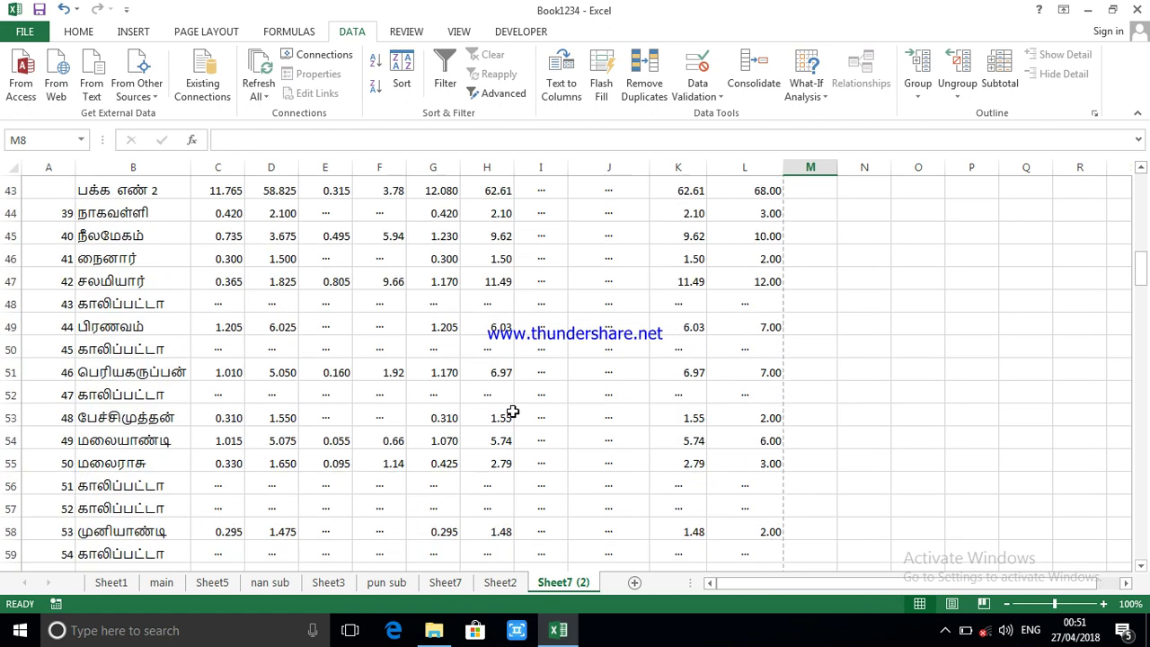
{"action": "scroll", "coordinate": [513, 410], "scroll_direction": "up", "scroll_amount": 10}
{"action": "scroll", "coordinate": [544, 395], "scroll_direction": "up", "scroll_amount": 7}
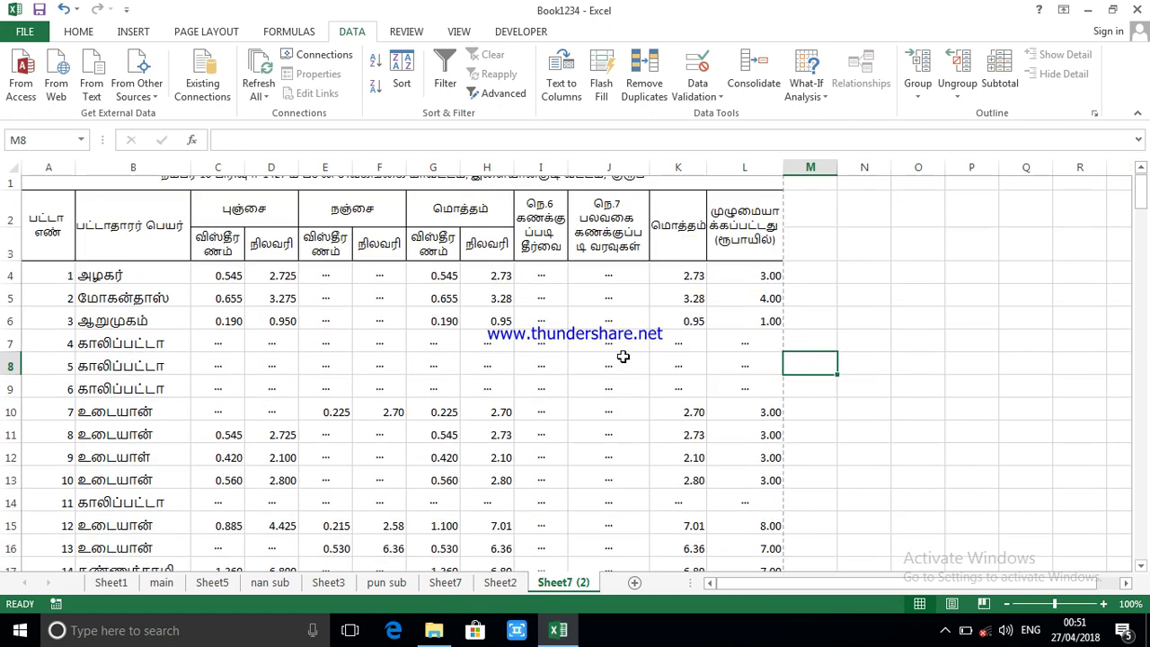
{"action": "left_click", "coordinate": [747, 170]}
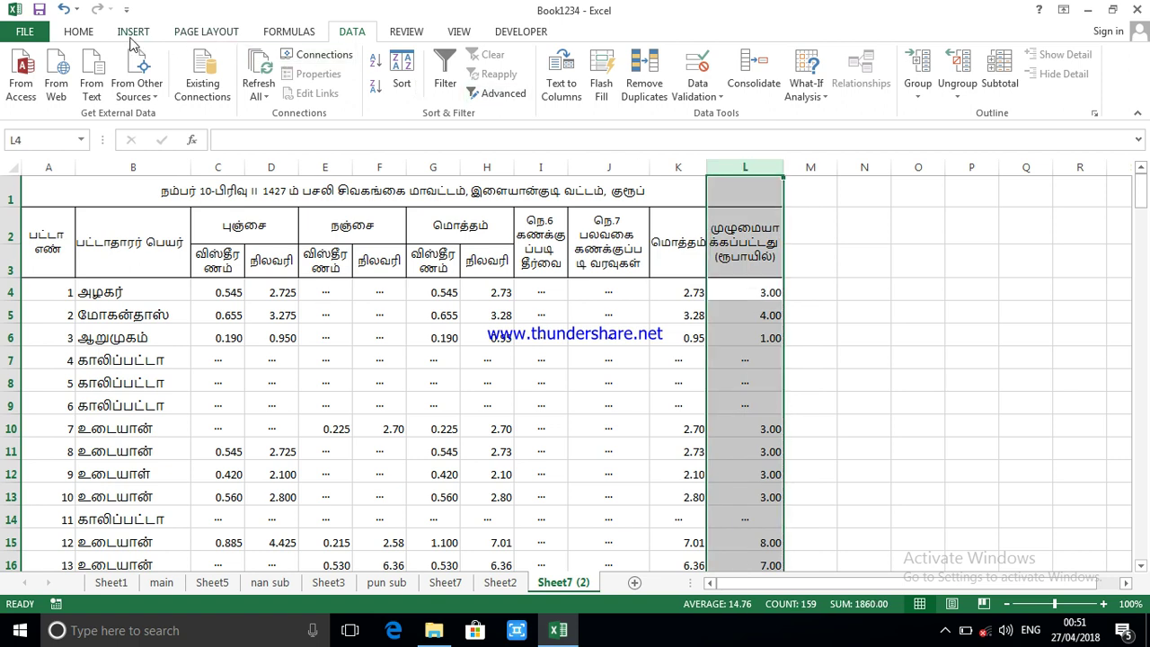
{"action": "left_click", "coordinate": [87, 38]}
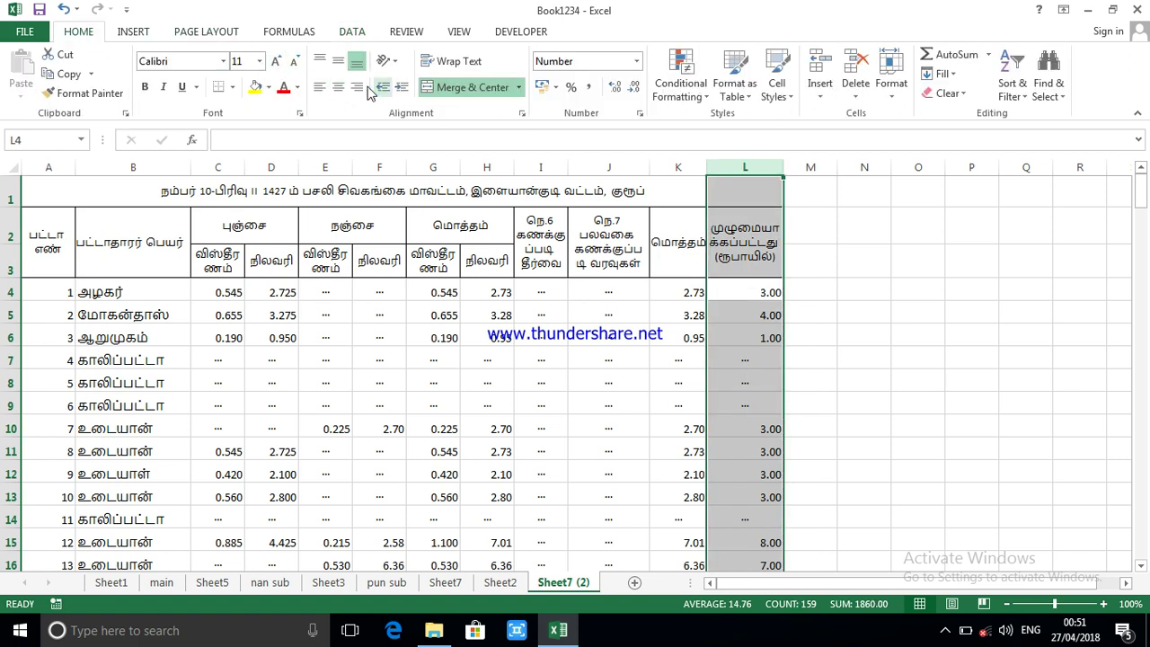
{"action": "left_click", "coordinate": [337, 90]}
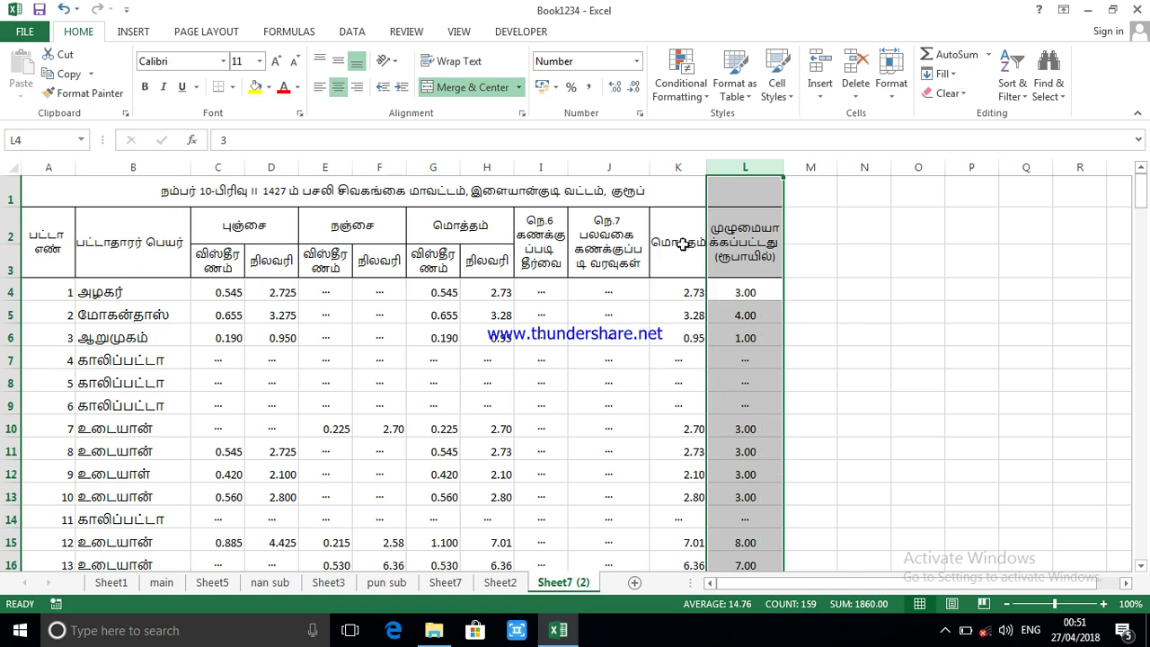
{"action": "left_click_drag", "start_coordinate": [222, 290], "coordinate": [633, 543]}
{"action": "left_click_drag", "start_coordinate": [636, 643], "coordinate": [639, 210]}
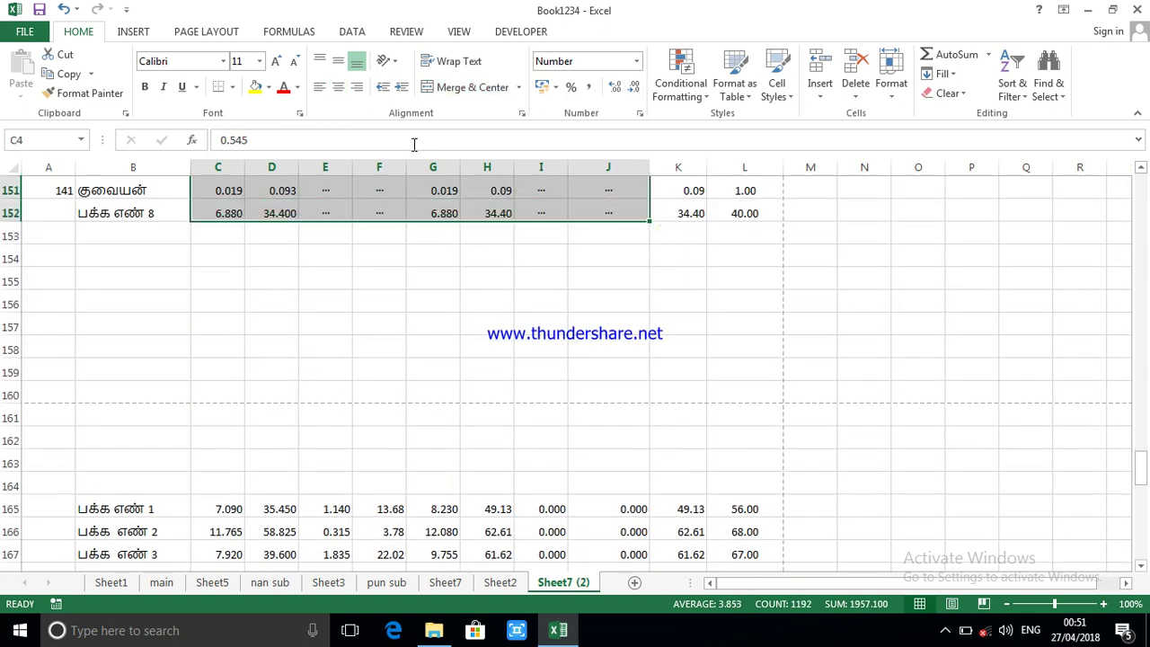
{"action": "scroll", "coordinate": [369, 204], "scroll_direction": "up", "scroll_amount": 4}
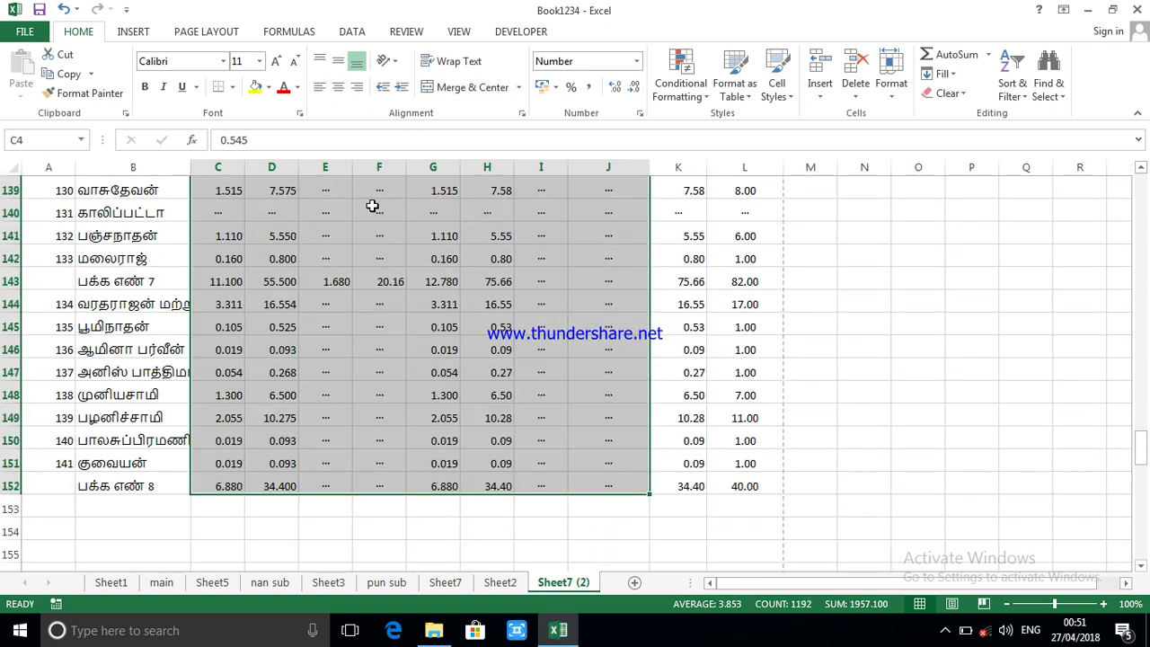
{"action": "left_click", "coordinate": [339, 90]}
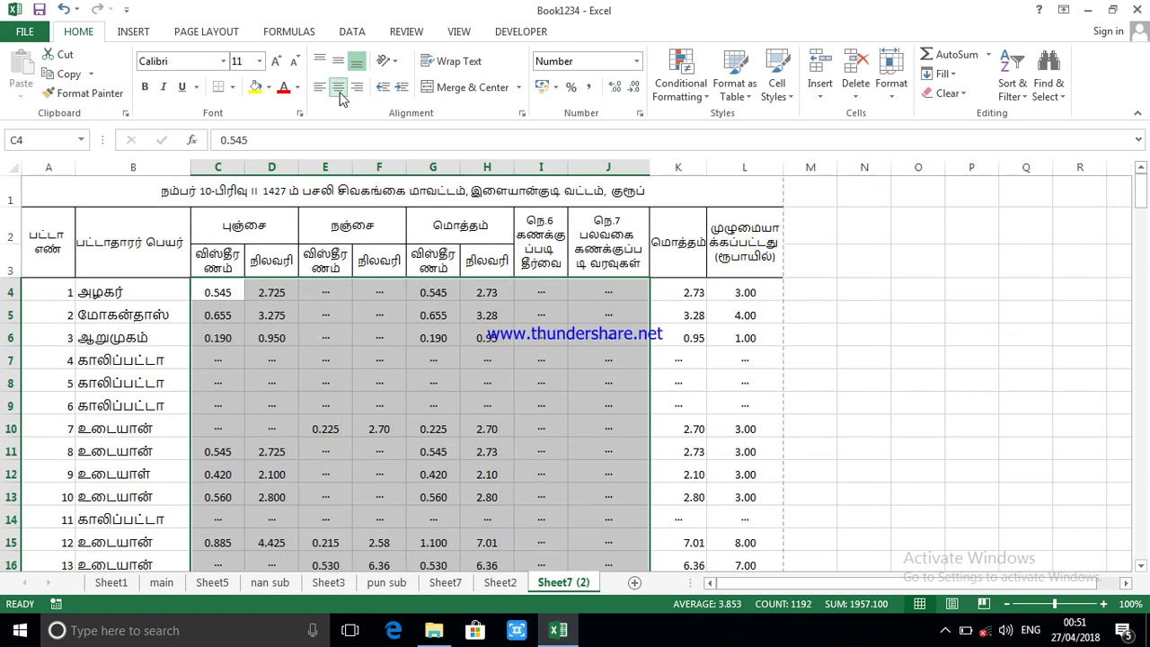
{"action": "left_click", "coordinate": [530, 357]}
{"action": "scroll", "coordinate": [499, 413], "scroll_direction": "down", "scroll_amount": 5}
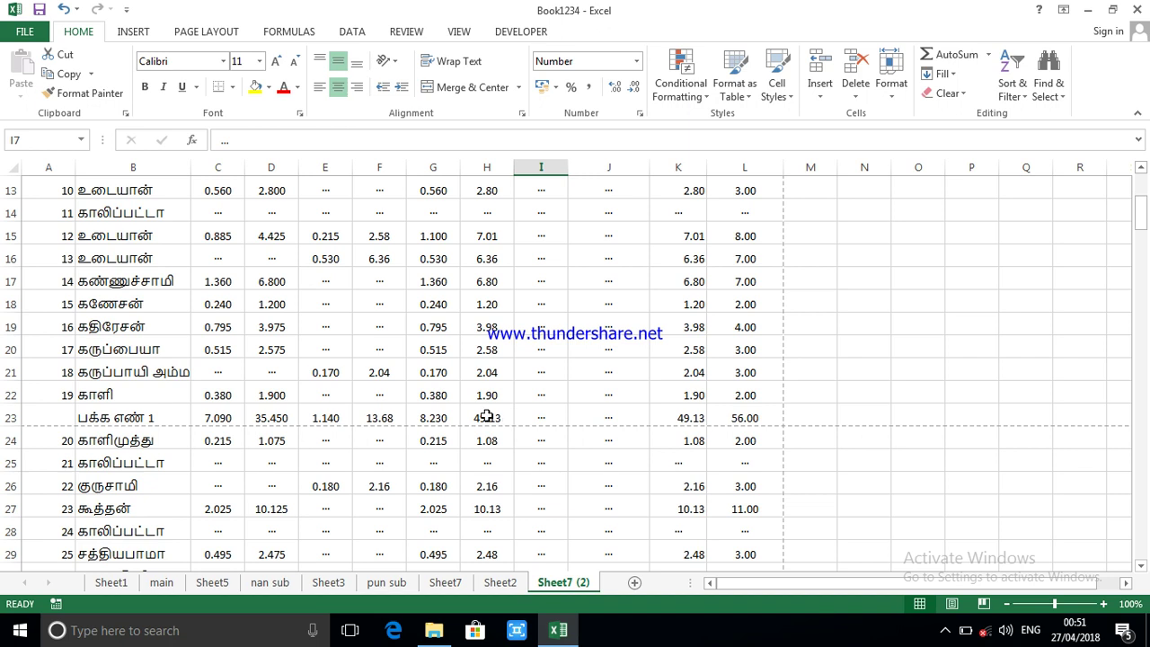
{"action": "scroll", "coordinate": [485, 417], "scroll_direction": "down", "scroll_amount": 4}
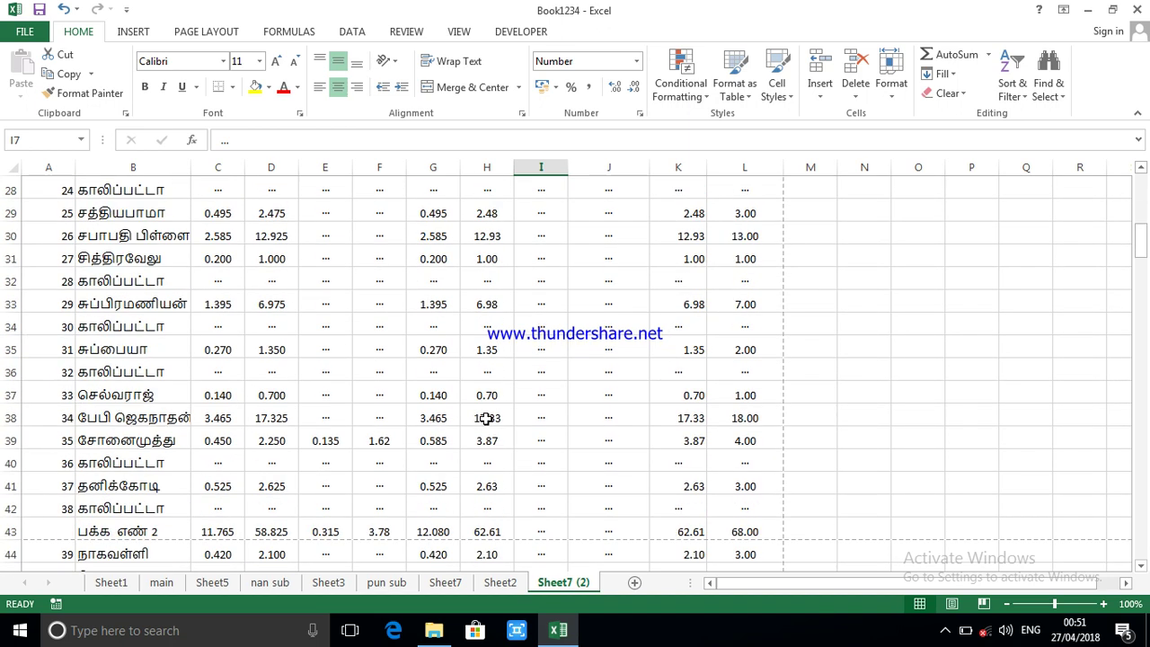
{"action": "scroll", "coordinate": [486, 417], "scroll_direction": "up", "scroll_amount": 9}
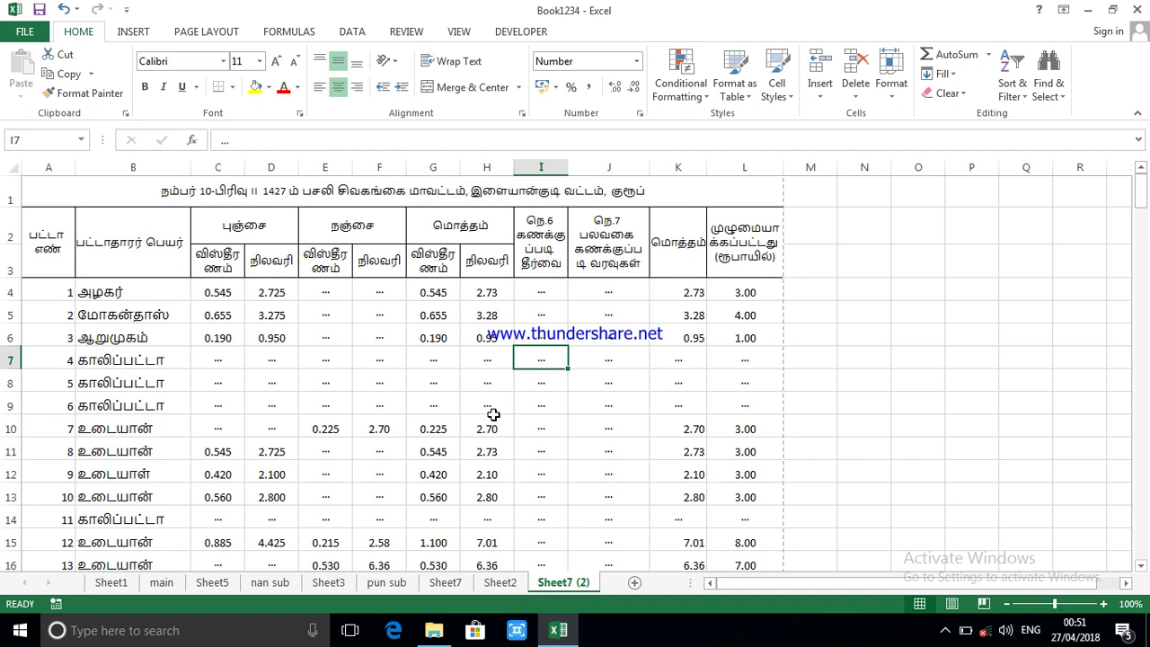
{"action": "key", "text": "ctrl+p"}
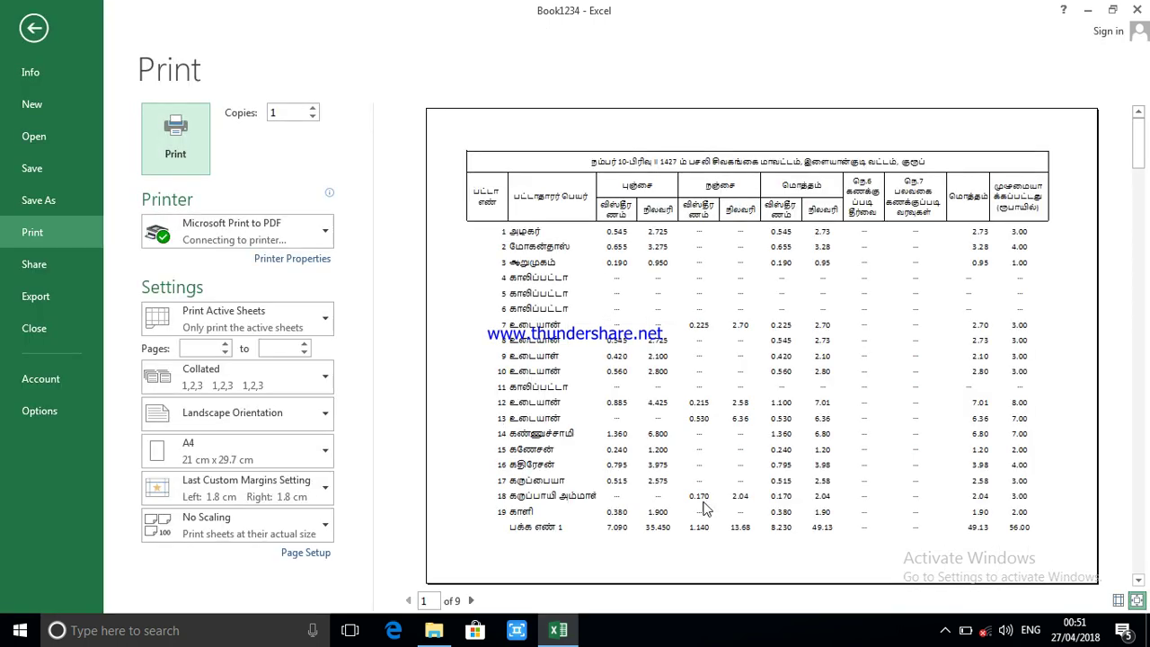
{"action": "scroll", "coordinate": [721, 485], "scroll_direction": "down", "scroll_amount": 1}
{"action": "scroll", "coordinate": [719, 484], "scroll_direction": "down", "scroll_amount": 1}
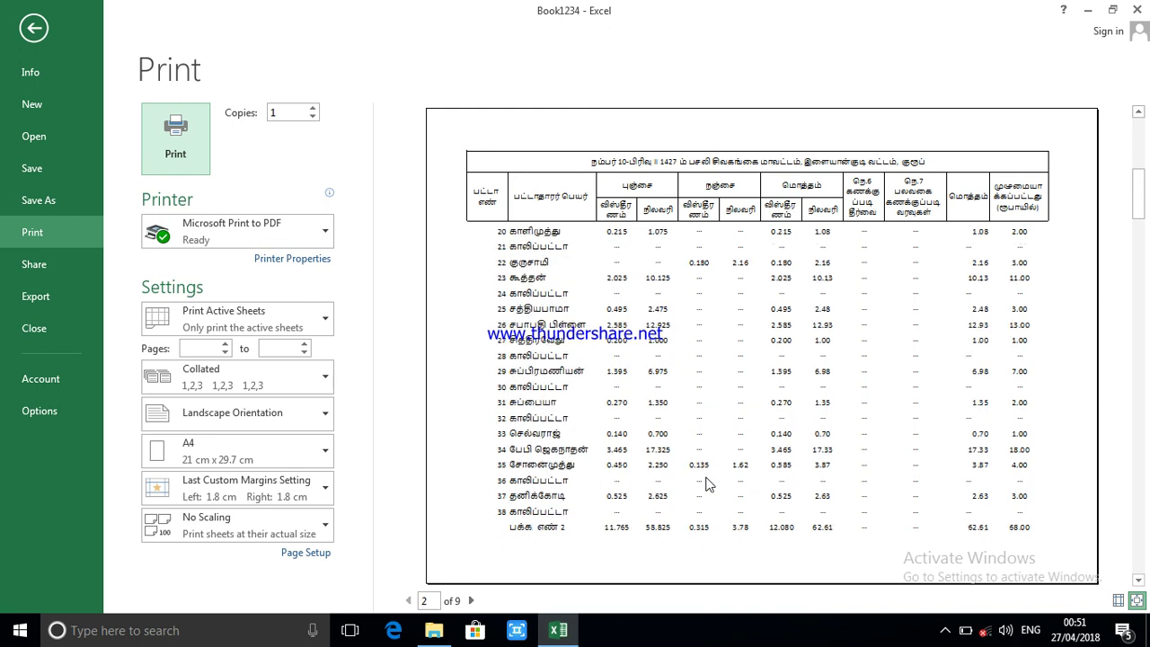
{"action": "scroll", "coordinate": [683, 476], "scroll_direction": "down", "scroll_amount": 1}
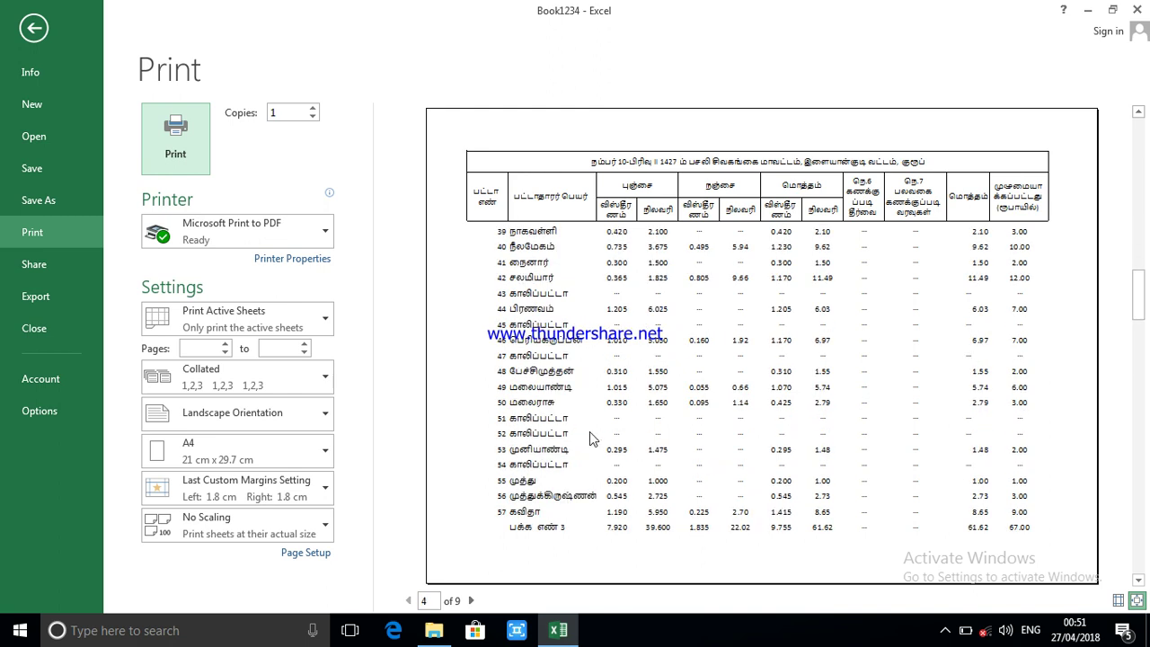
{"action": "scroll", "coordinate": [589, 431], "scroll_direction": "down", "scroll_amount": 1}
{"action": "scroll", "coordinate": [602, 369], "scroll_direction": "up", "scroll_amount": 1}
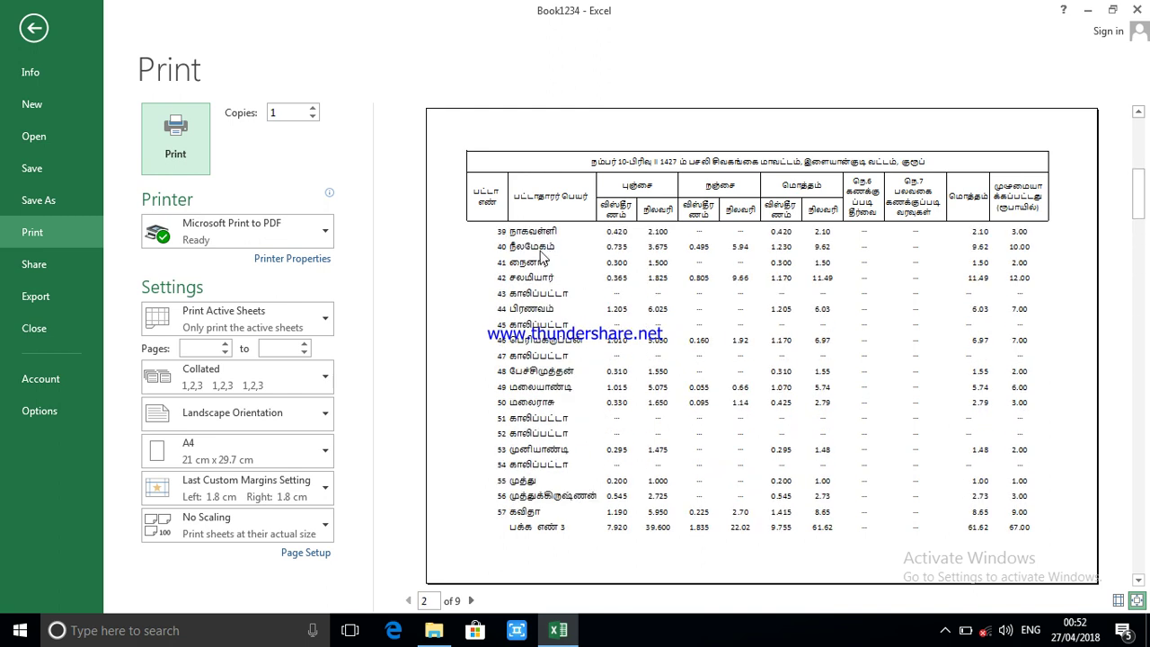
{"action": "scroll", "coordinate": [544, 256], "scroll_direction": "up", "scroll_amount": 1}
{"action": "scroll", "coordinate": [539, 238], "scroll_direction": "up", "scroll_amount": 1}
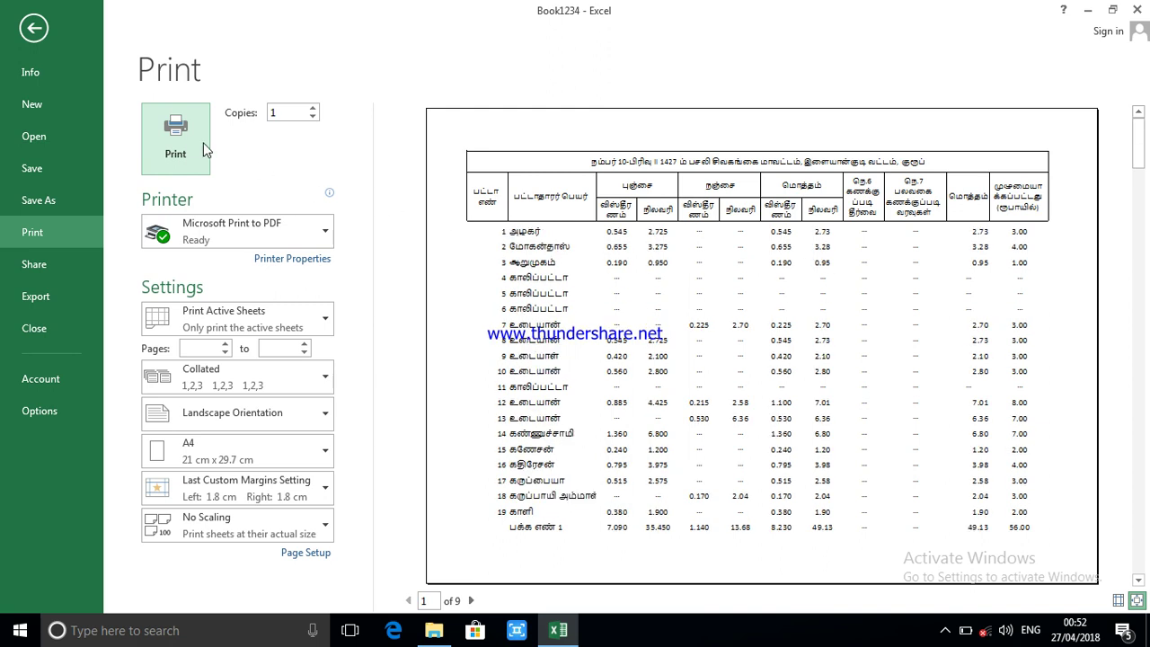
{"action": "left_click", "coordinate": [32, 30]}
- Apply All Borders to the register range A1:L183, then deselect
{"action": "left_click_drag", "start_coordinate": [40, 190], "coordinate": [738, 490]}
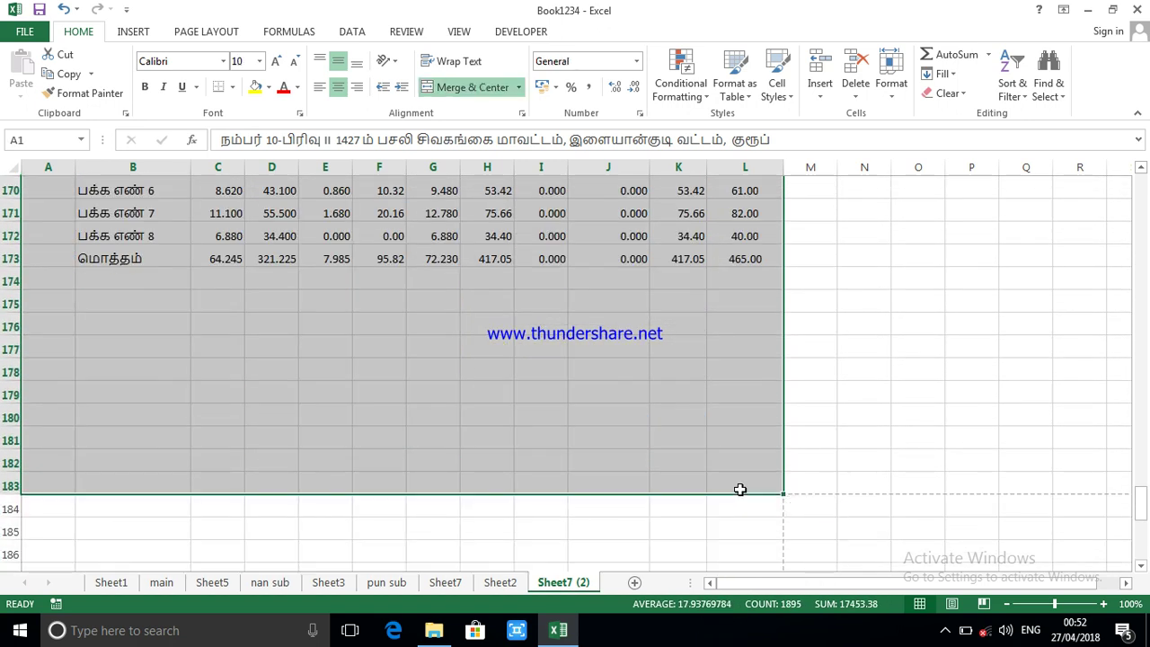
{"action": "left_click", "coordinate": [232, 87]}
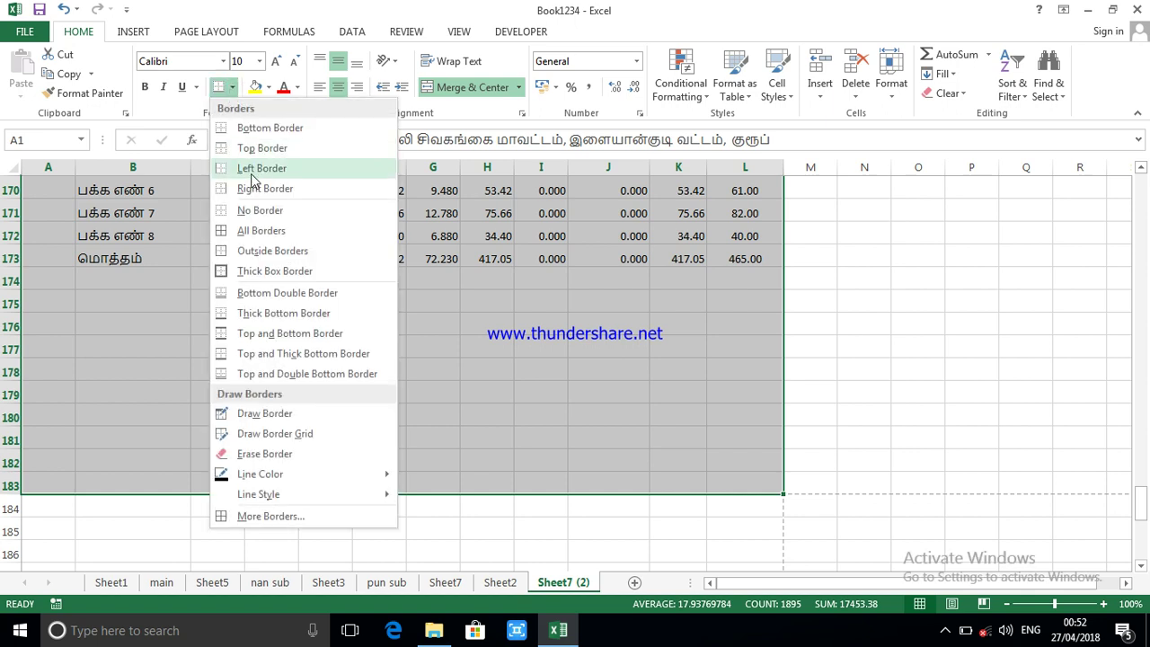
{"action": "left_click", "coordinate": [278, 236]}
{"action": "scroll", "coordinate": [278, 239], "scroll_direction": "up", "scroll_amount": 20}
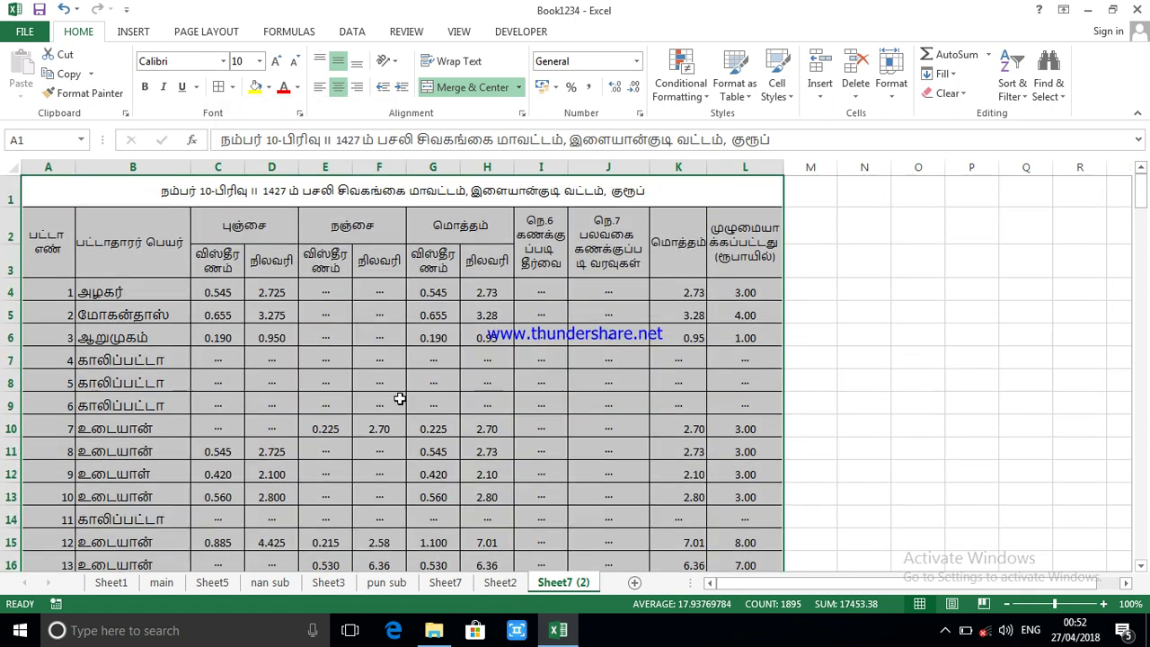
{"action": "left_click", "coordinate": [409, 399]}
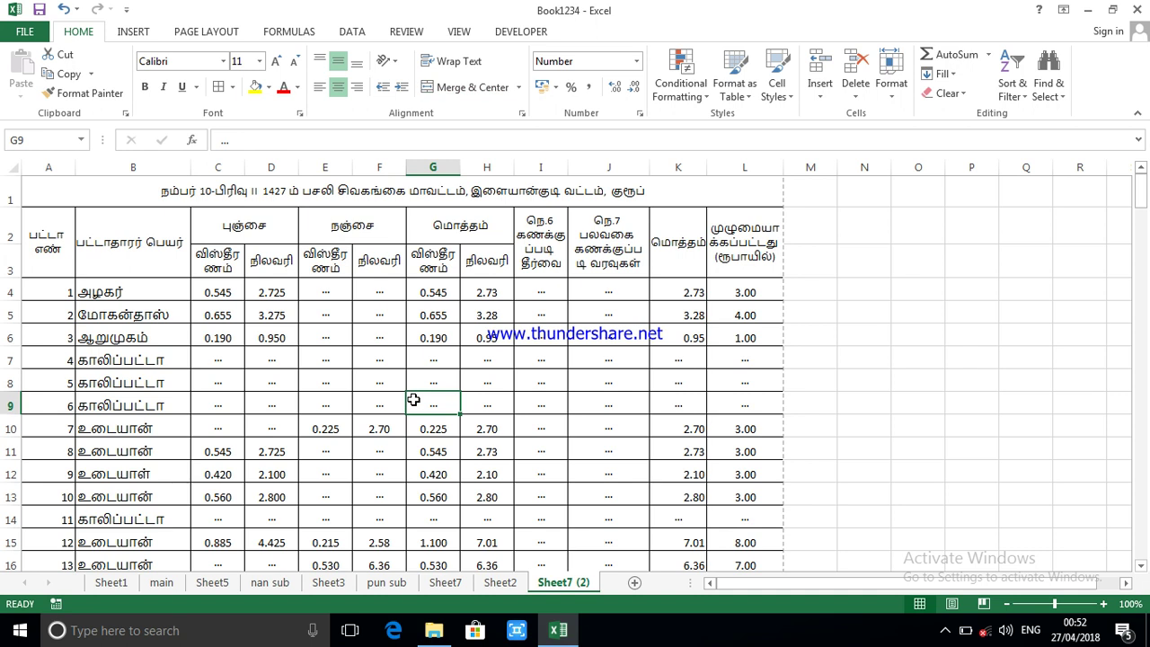
{"action": "key", "text": "ctrl+p"}
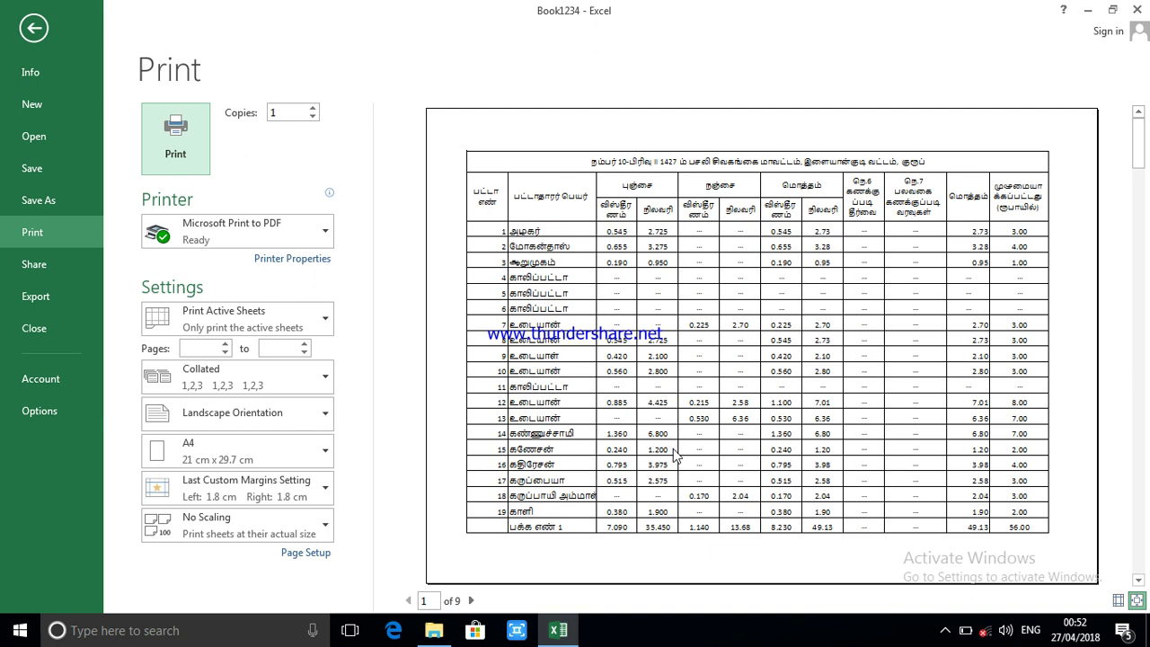
{"action": "scroll", "coordinate": [695, 458], "scroll_direction": "down", "scroll_amount": 3}
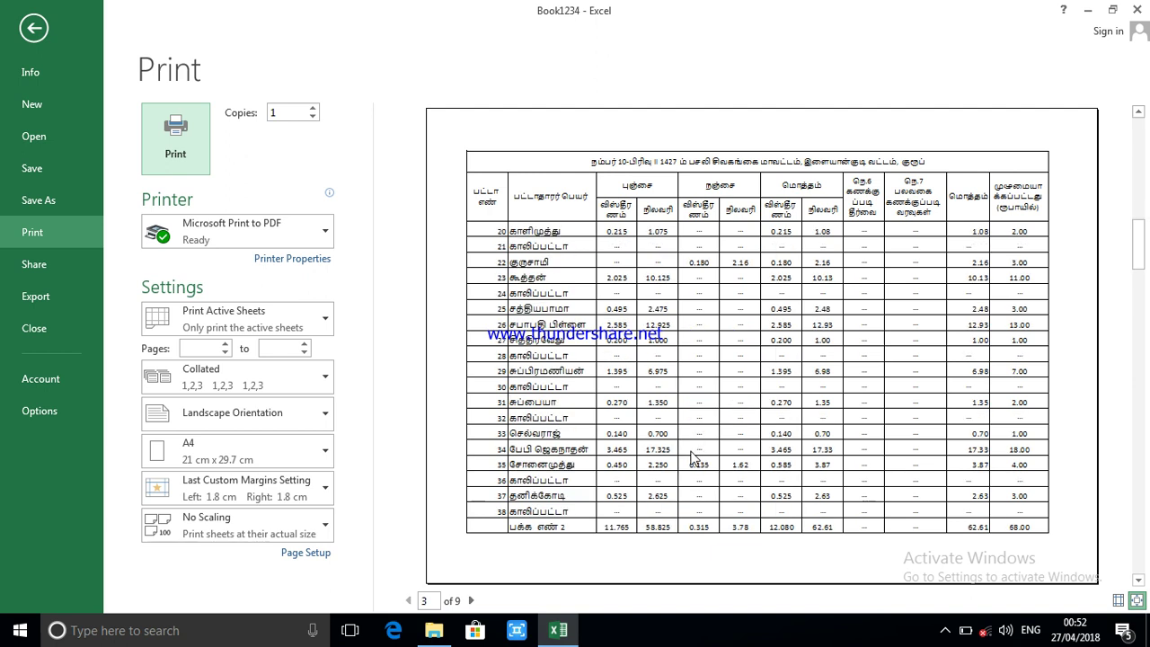
{"action": "scroll", "coordinate": [695, 458], "scroll_direction": "down", "scroll_amount": 2}
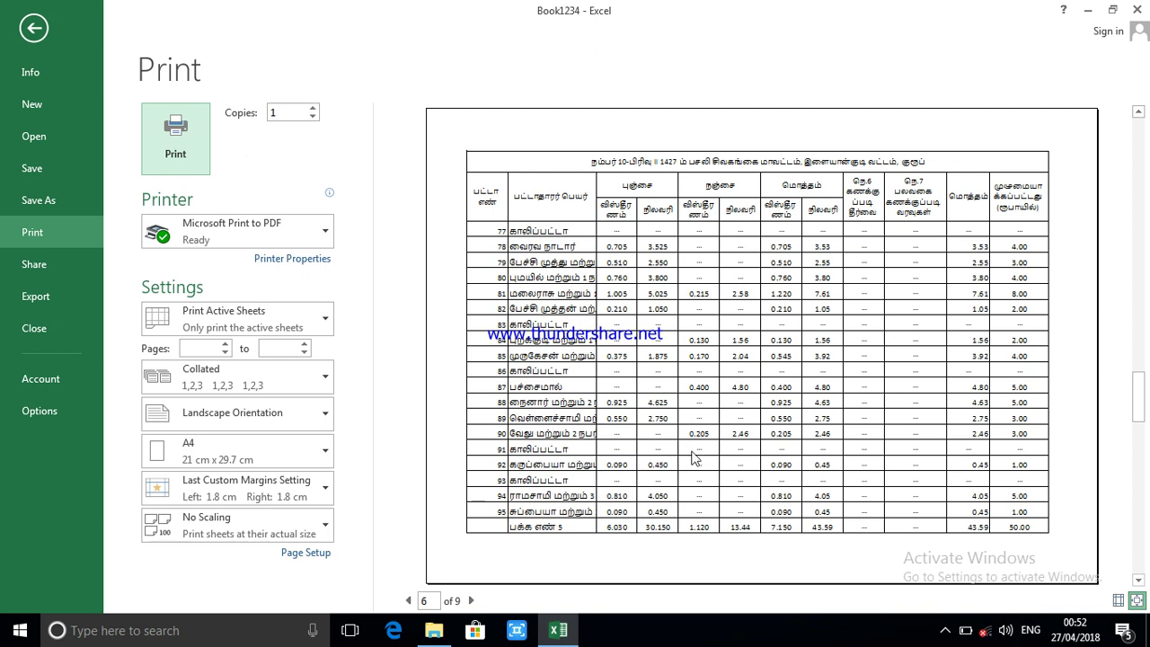
{"action": "scroll", "coordinate": [694, 458], "scroll_direction": "down", "scroll_amount": 1}
{"action": "scroll", "coordinate": [694, 458], "scroll_direction": "down", "scroll_amount": 1}
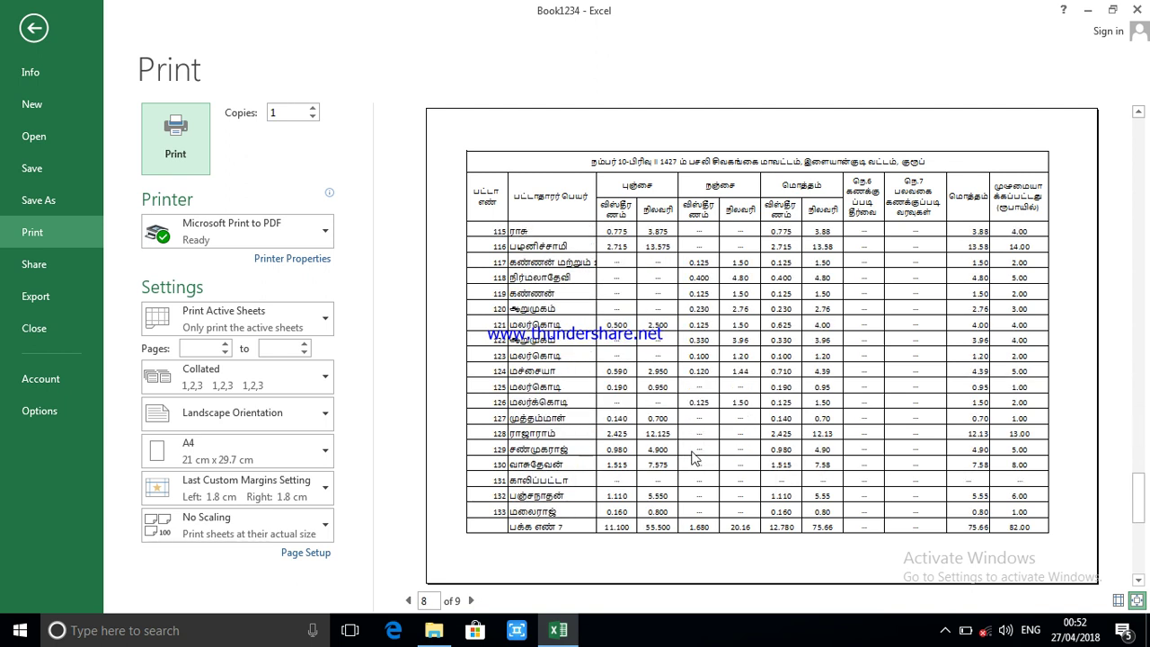
{"action": "scroll", "coordinate": [694, 458], "scroll_direction": "down", "scroll_amount": 1}
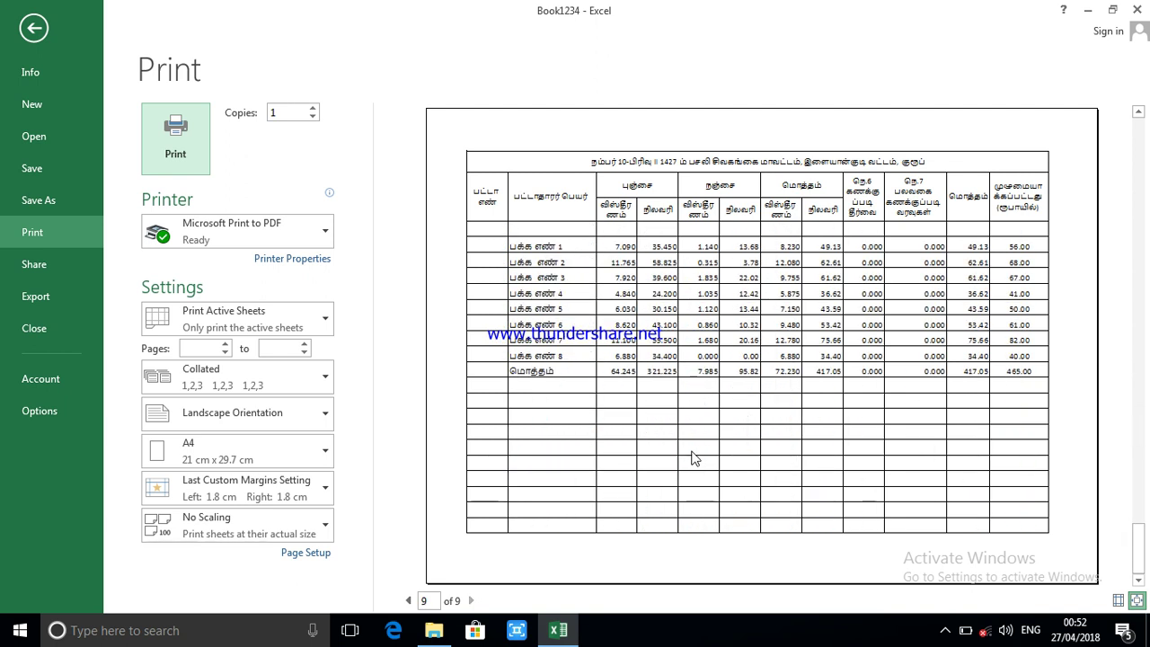
{"action": "scroll", "coordinate": [694, 458], "scroll_direction": "up", "scroll_amount": 2}
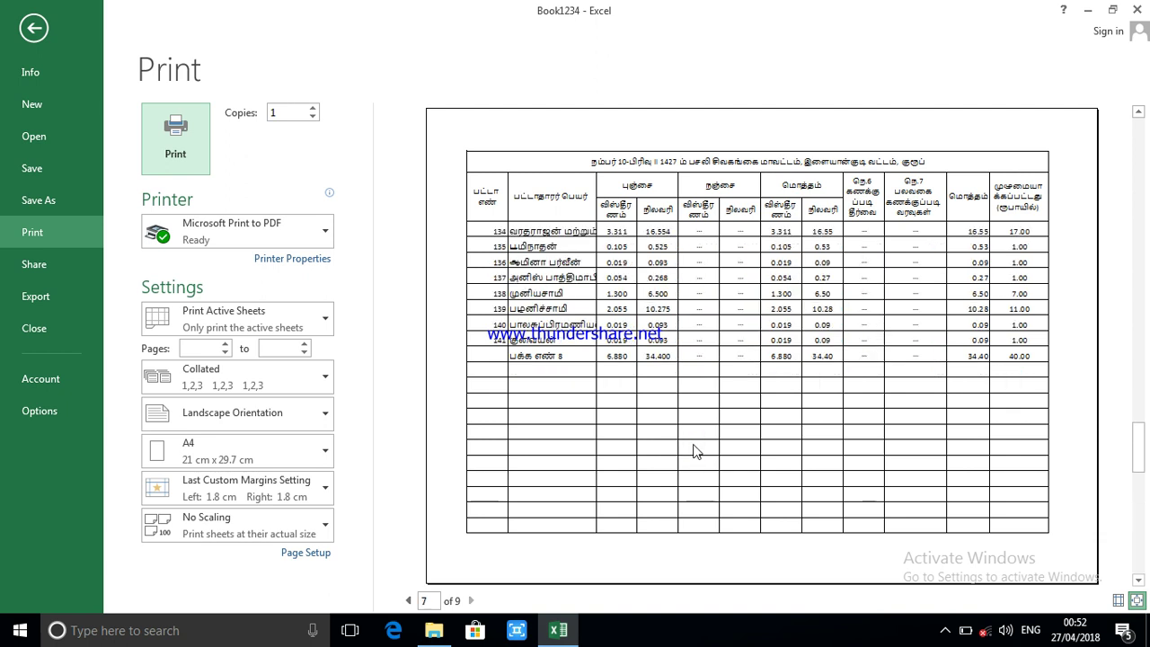
{"action": "scroll", "coordinate": [694, 451], "scroll_direction": "up", "scroll_amount": 1}
{"action": "scroll", "coordinate": [691, 431], "scroll_direction": "up", "scroll_amount": 1}
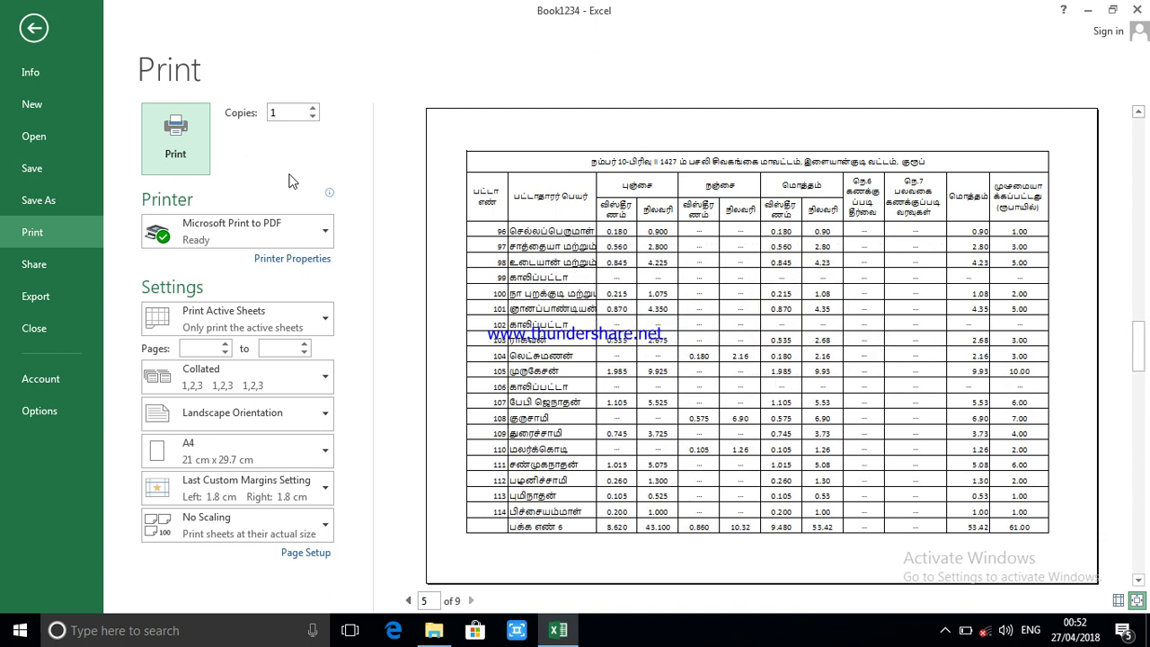
{"action": "scroll", "coordinate": [287, 175], "scroll_direction": "up", "scroll_amount": 1}
{"action": "scroll", "coordinate": [27, 29], "scroll_direction": "up", "scroll_amount": 2}
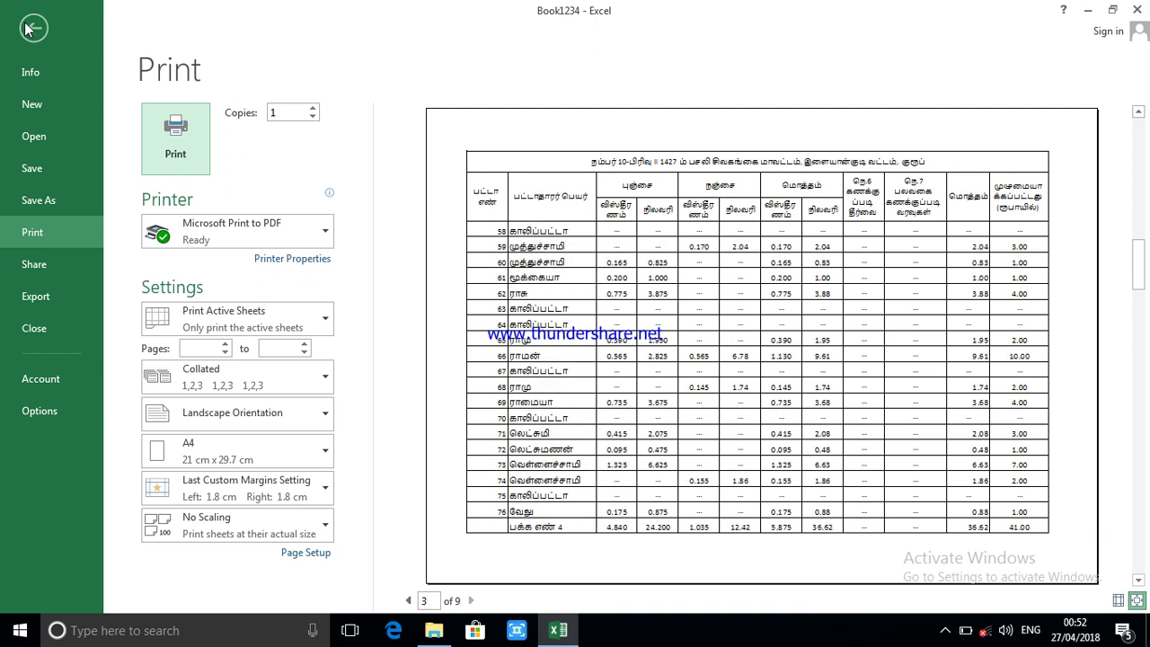
{"action": "left_click", "coordinate": [33, 29]}
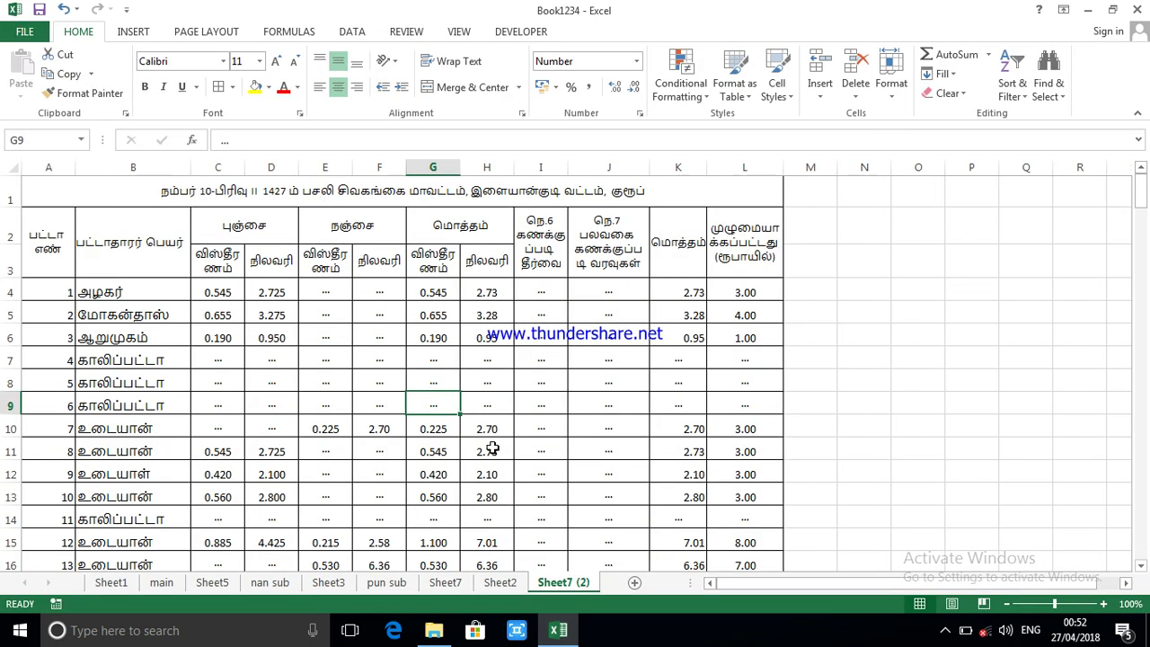
{"action": "scroll", "coordinate": [493, 447], "scroll_direction": "down", "scroll_amount": 4}
{"action": "scroll", "coordinate": [493, 450], "scroll_direction": "up", "scroll_amount": 4}
{"action": "scroll", "coordinate": [499, 458], "scroll_direction": "down", "scroll_amount": 4}
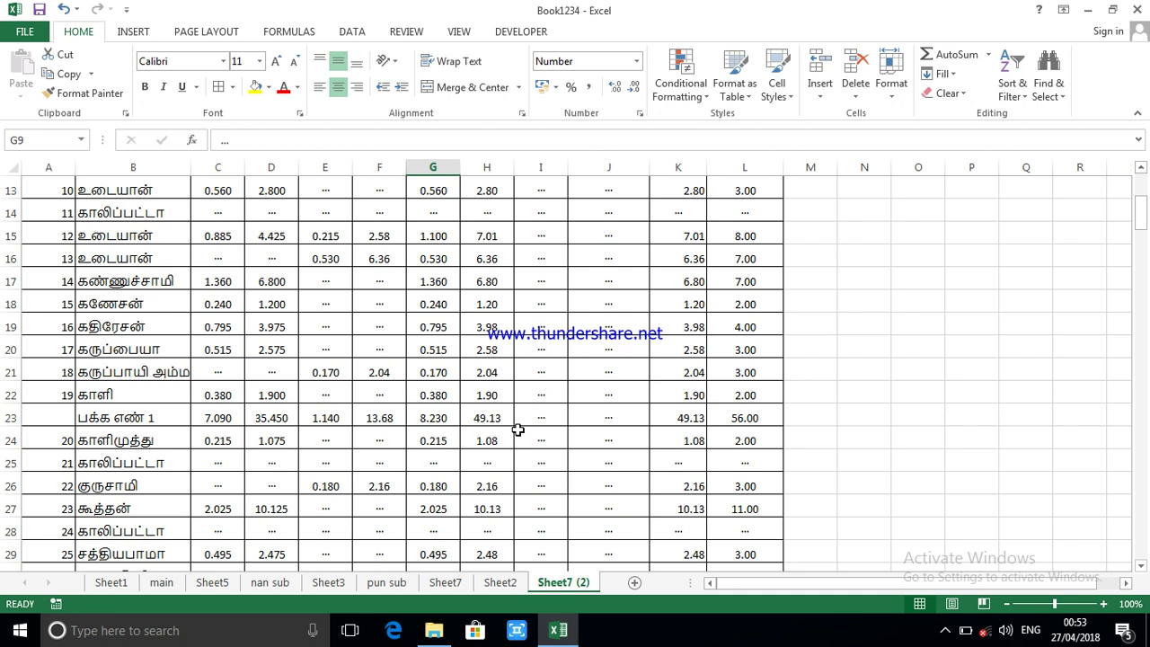
{"action": "scroll", "coordinate": [517, 431], "scroll_direction": "up", "scroll_amount": 4}
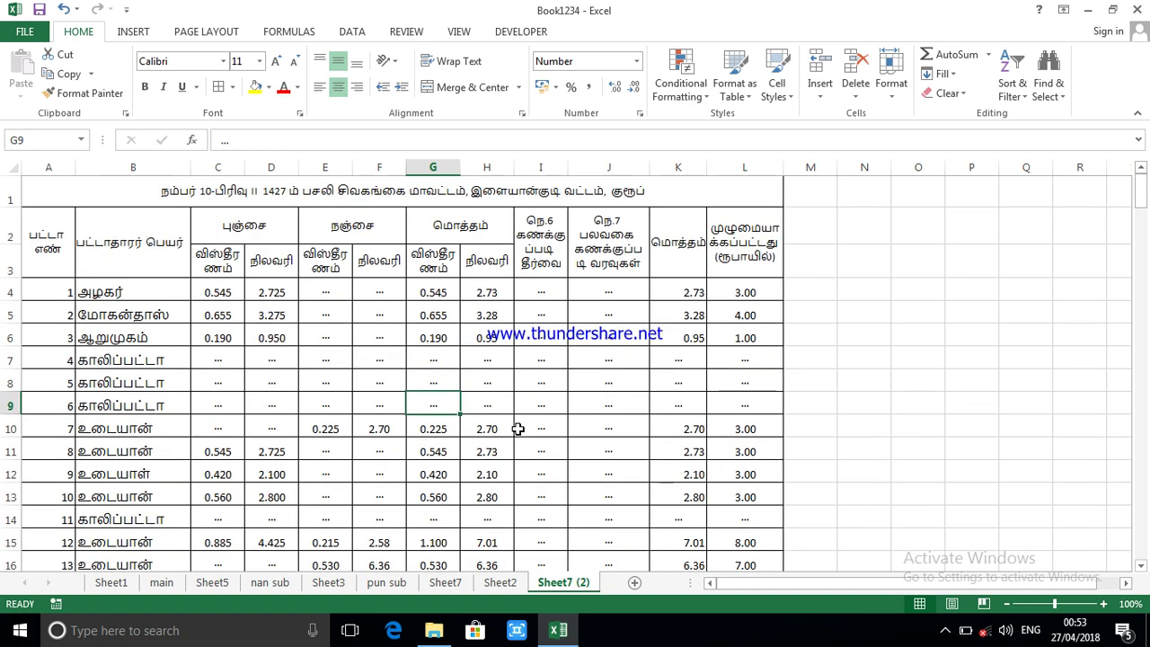
{"action": "scroll", "coordinate": [519, 425], "scroll_direction": "down", "scroll_amount": 13}
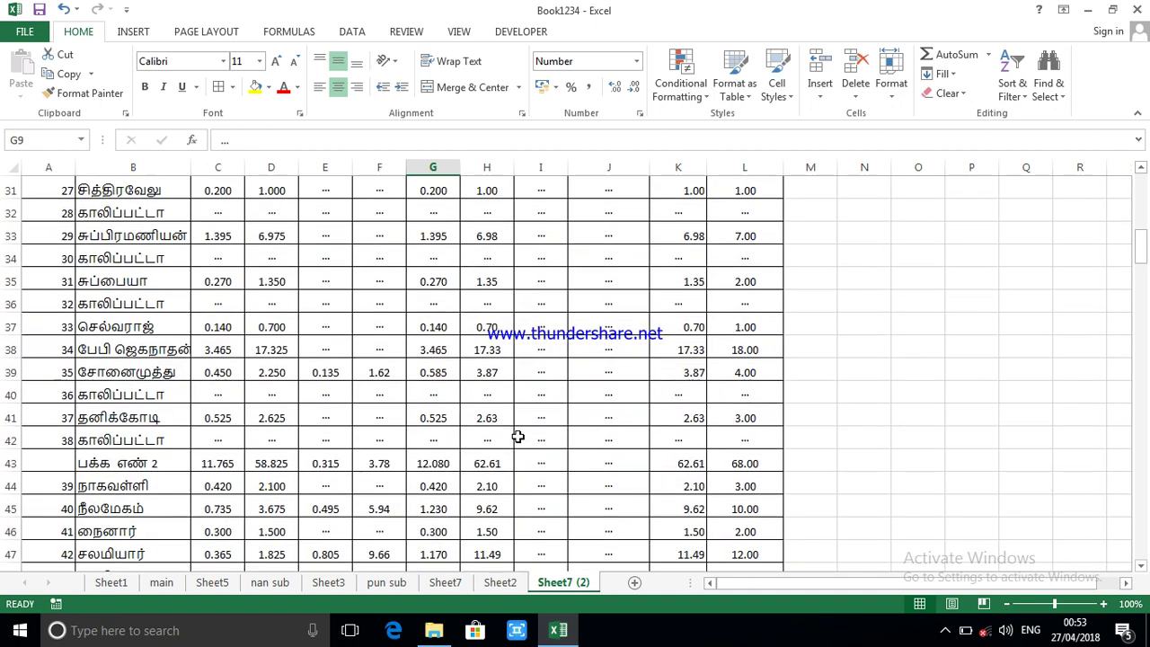
{"action": "scroll", "coordinate": [181, 472], "scroll_direction": "down", "scroll_amount": 5}
{"action": "scroll", "coordinate": [180, 472], "scroll_direction": "up", "scroll_amount": 8}
{"action": "scroll", "coordinate": [180, 472], "scroll_direction": "up", "scroll_amount": 10}
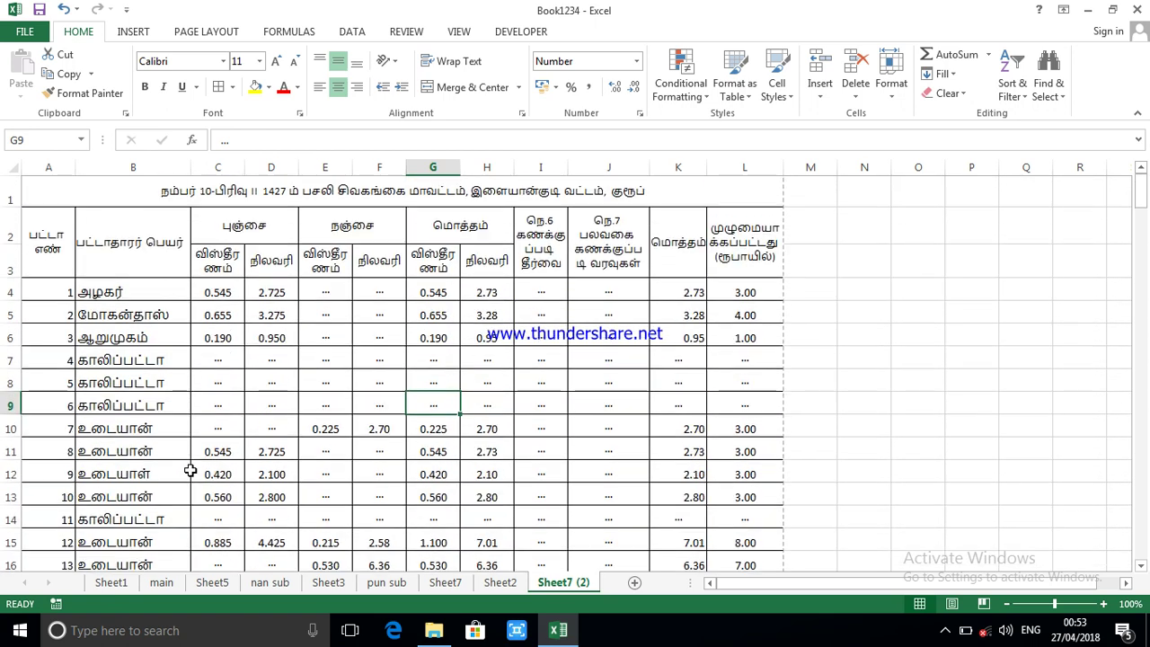
{"action": "scroll", "coordinate": [191, 469], "scroll_direction": "down", "scroll_amount": 15}
{"action": "scroll", "coordinate": [199, 467], "scroll_direction": "down", "scroll_amount": 16}
{"action": "scroll", "coordinate": [419, 550], "scroll_direction": "down", "scroll_amount": 16}
{"action": "scroll", "coordinate": [432, 534], "scroll_direction": "down", "scroll_amount": 2}
{"action": "scroll", "coordinate": [431, 534], "scroll_direction": "up", "scroll_amount": 8}
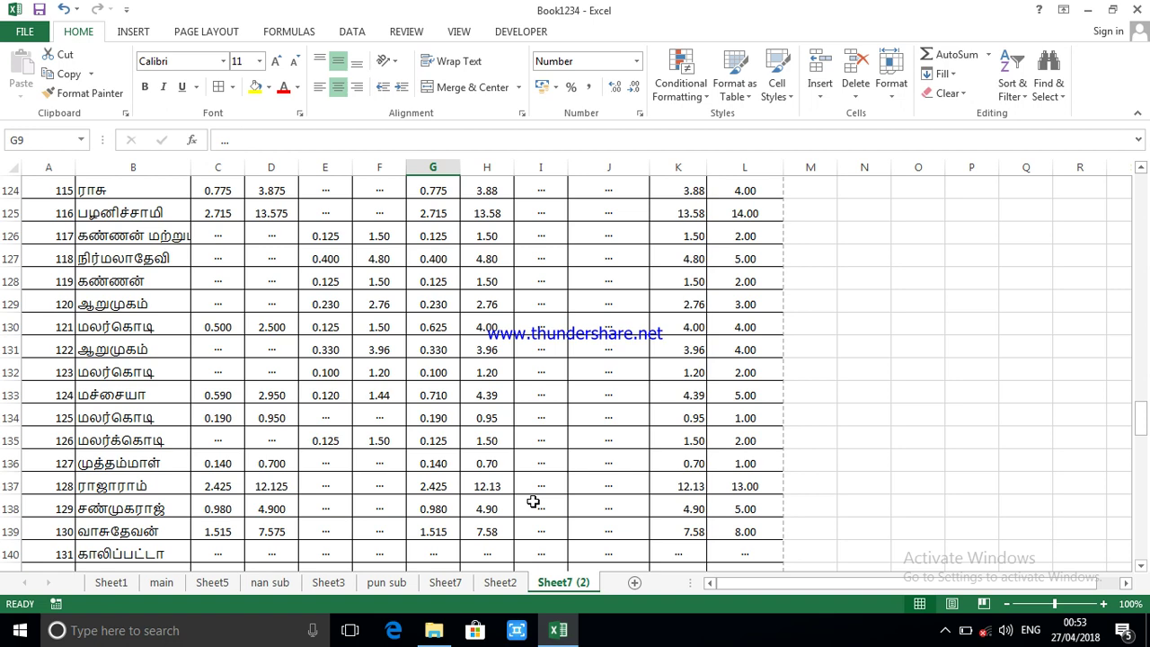
{"action": "scroll", "coordinate": [556, 502], "scroll_direction": "up", "scroll_amount": 20}
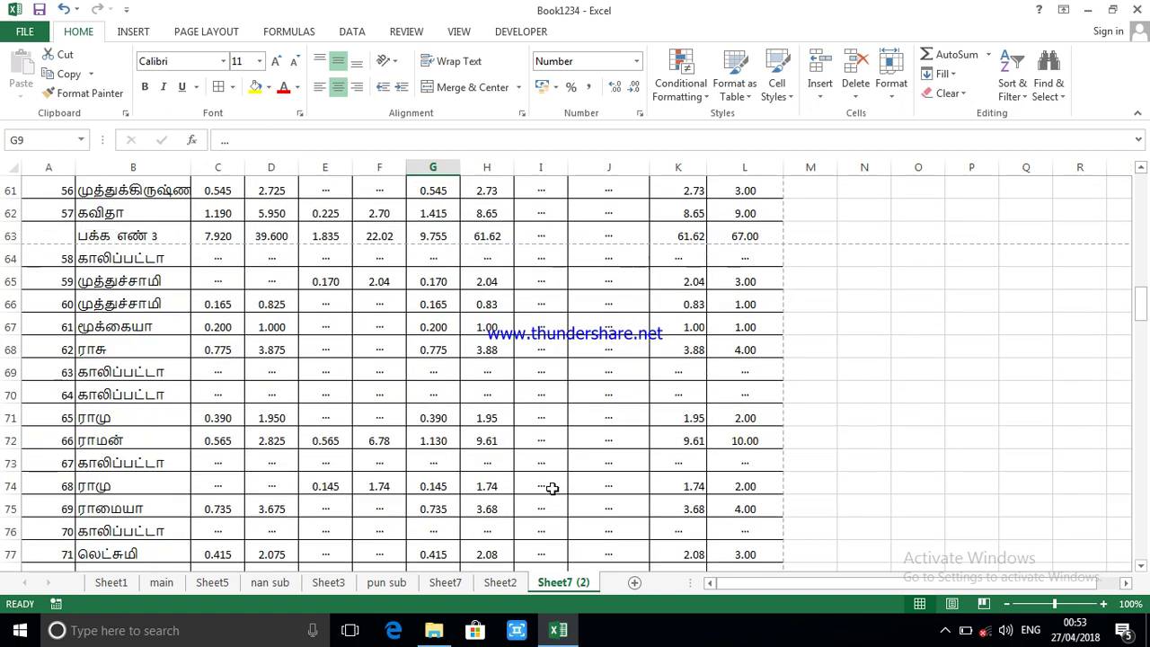
{"action": "scroll", "coordinate": [552, 488], "scroll_direction": "up", "scroll_amount": 4}
{"action": "scroll", "coordinate": [550, 489], "scroll_direction": "down", "scroll_amount": 13}
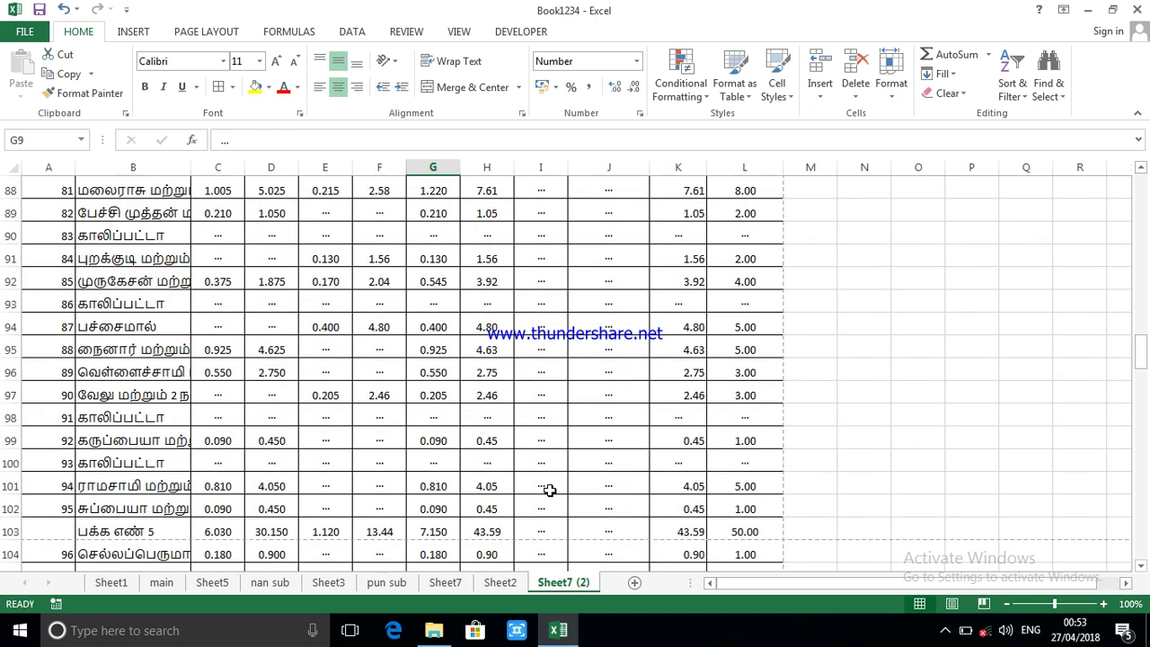